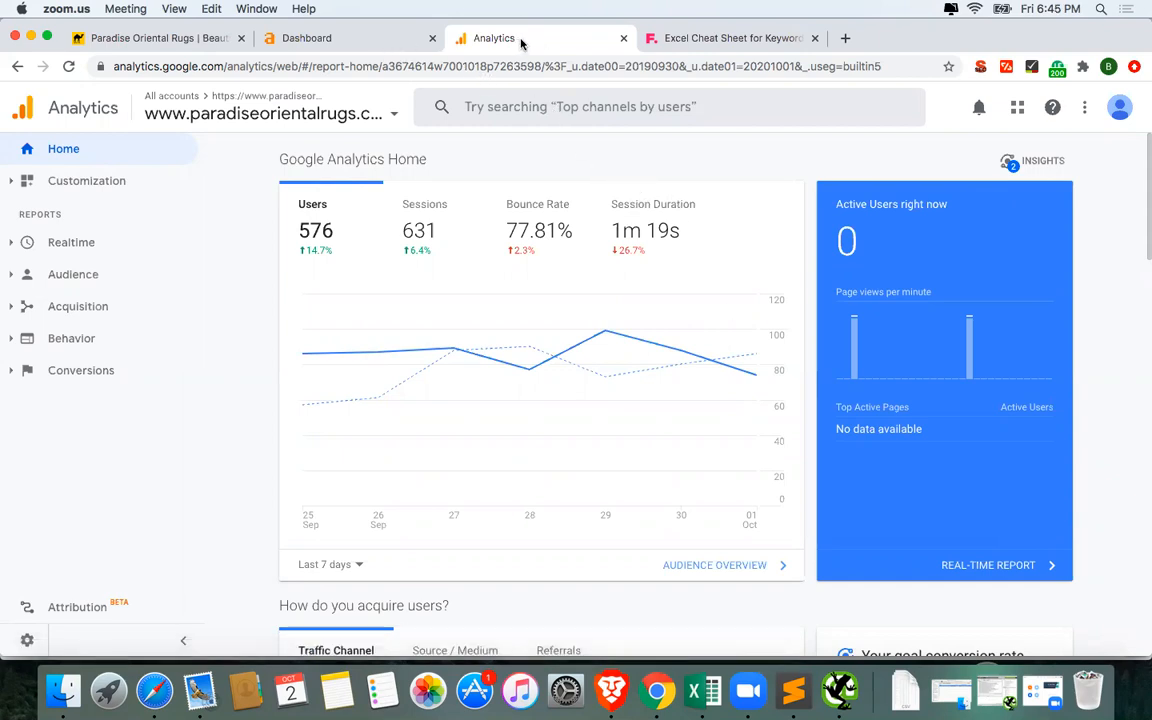
Switch to the Ahrefs dashboard to view the Paradiseorientalrugs project metrics.
left_click(368, 46)
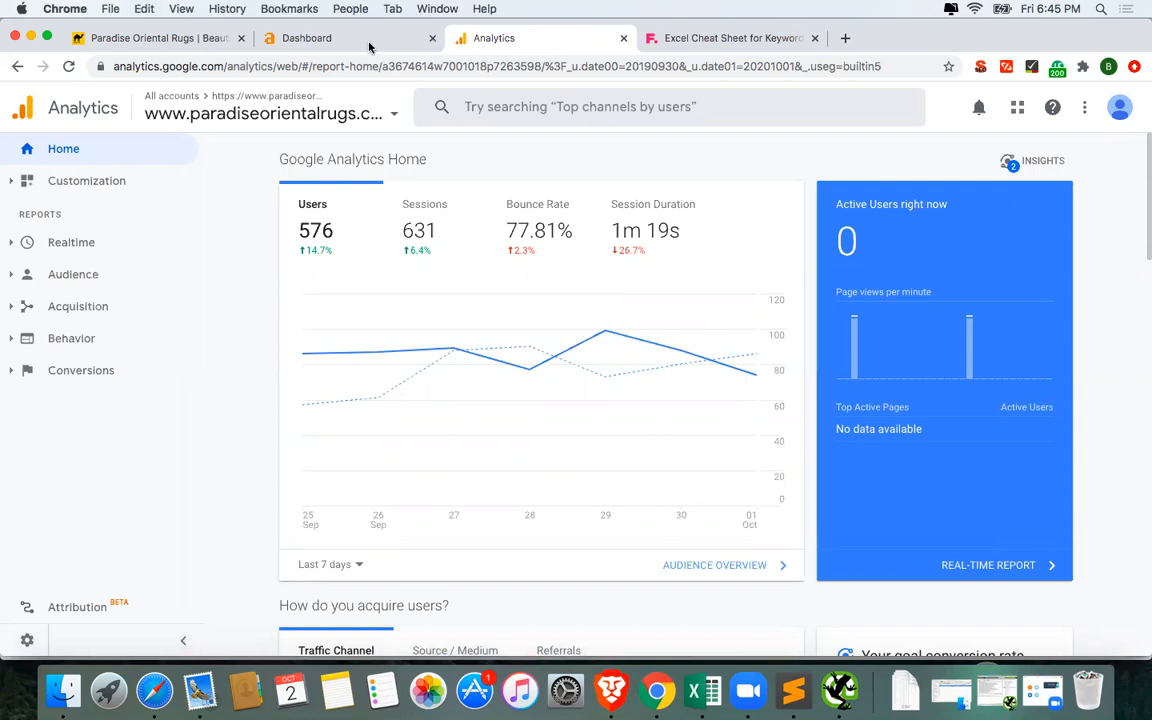
left_click(368, 46)
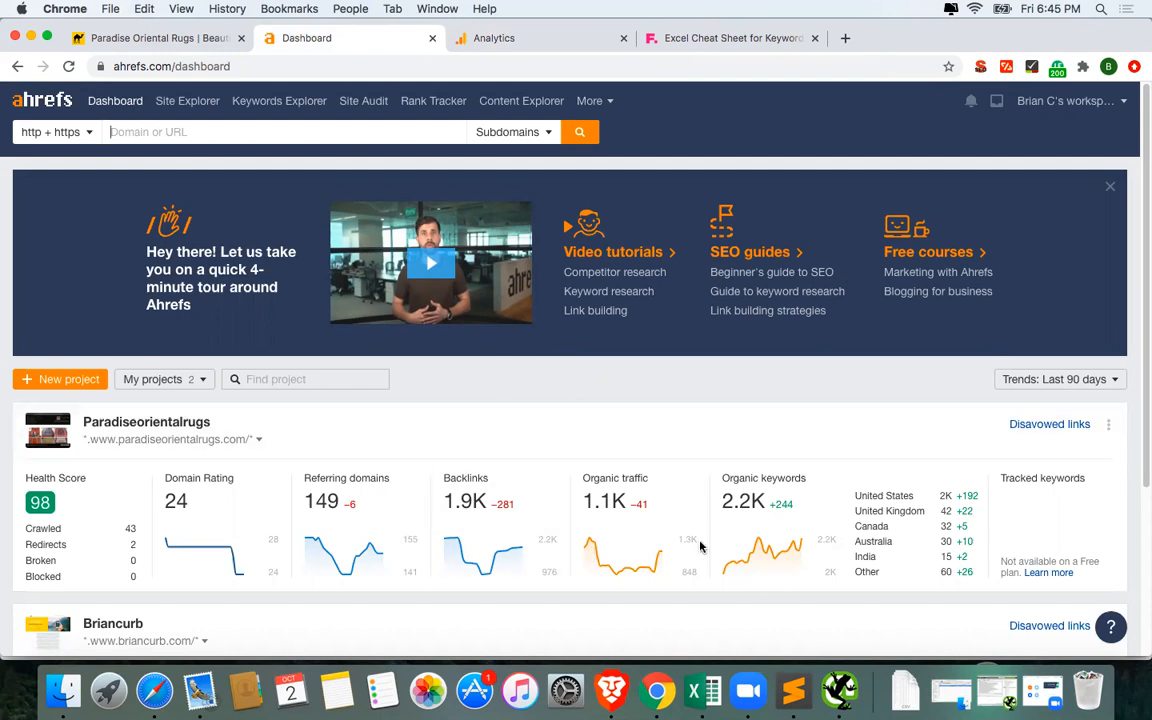
Switch to Screaming Frog SEO Spider, check the total URLs crawled in the crawl overview, and put its window away.
left_click(855, 700)
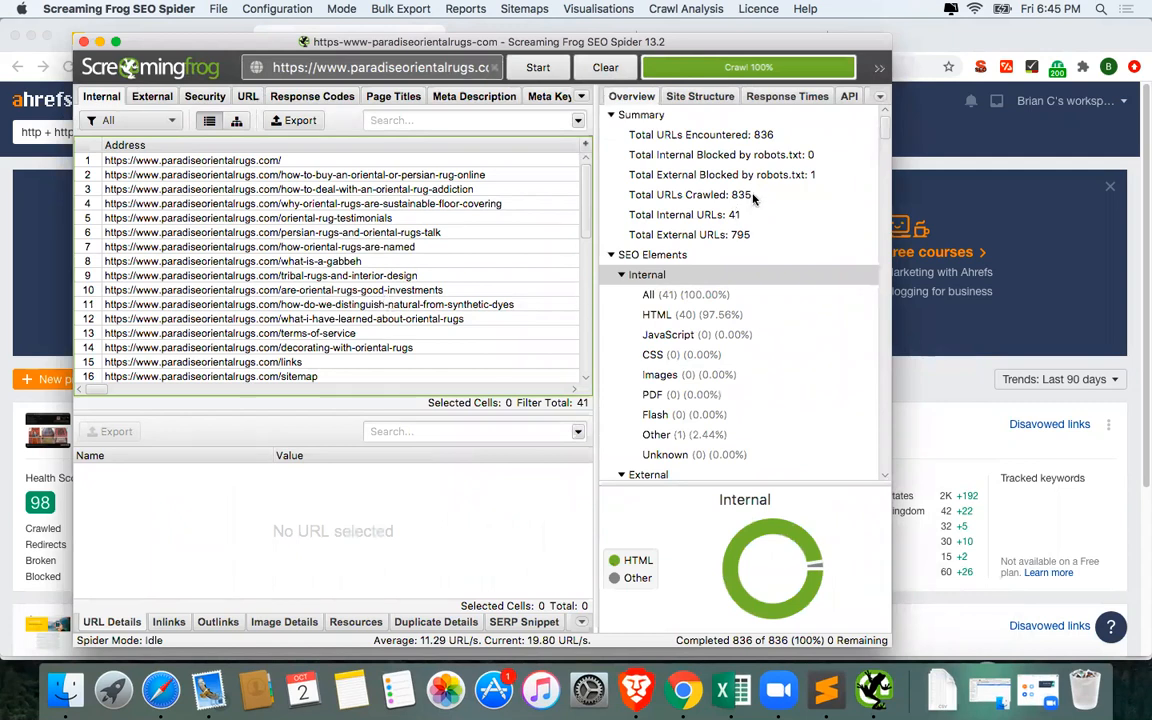
left_click(685, 195)
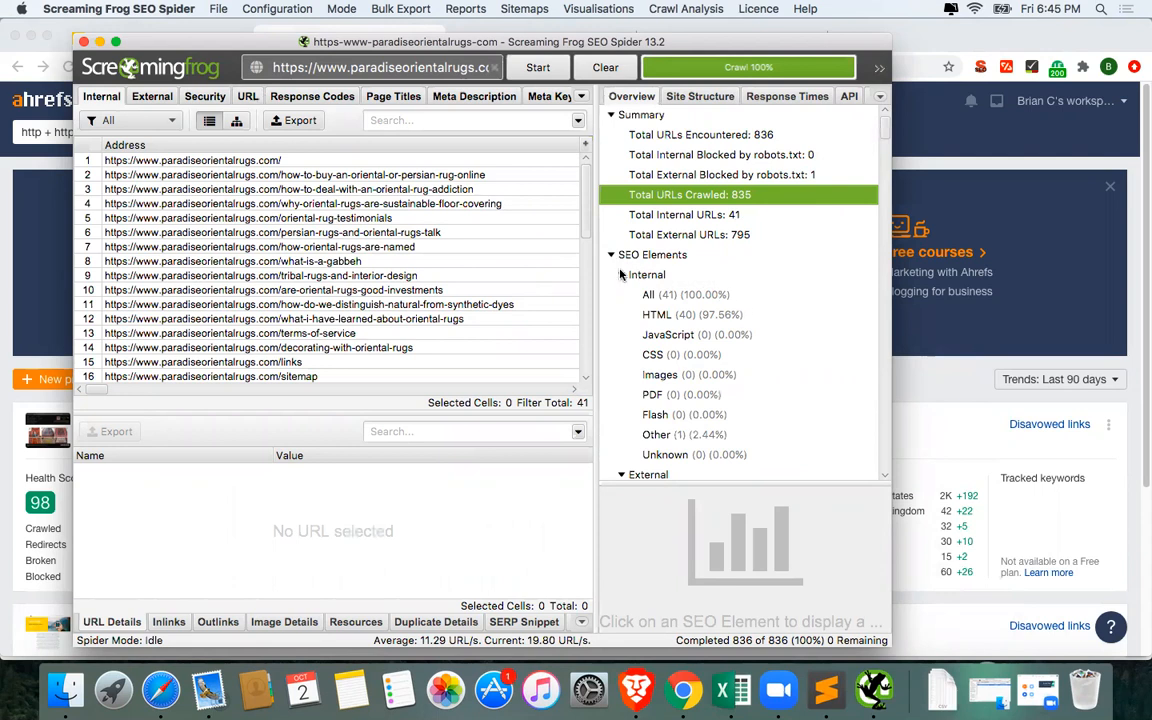
left_click(99, 41)
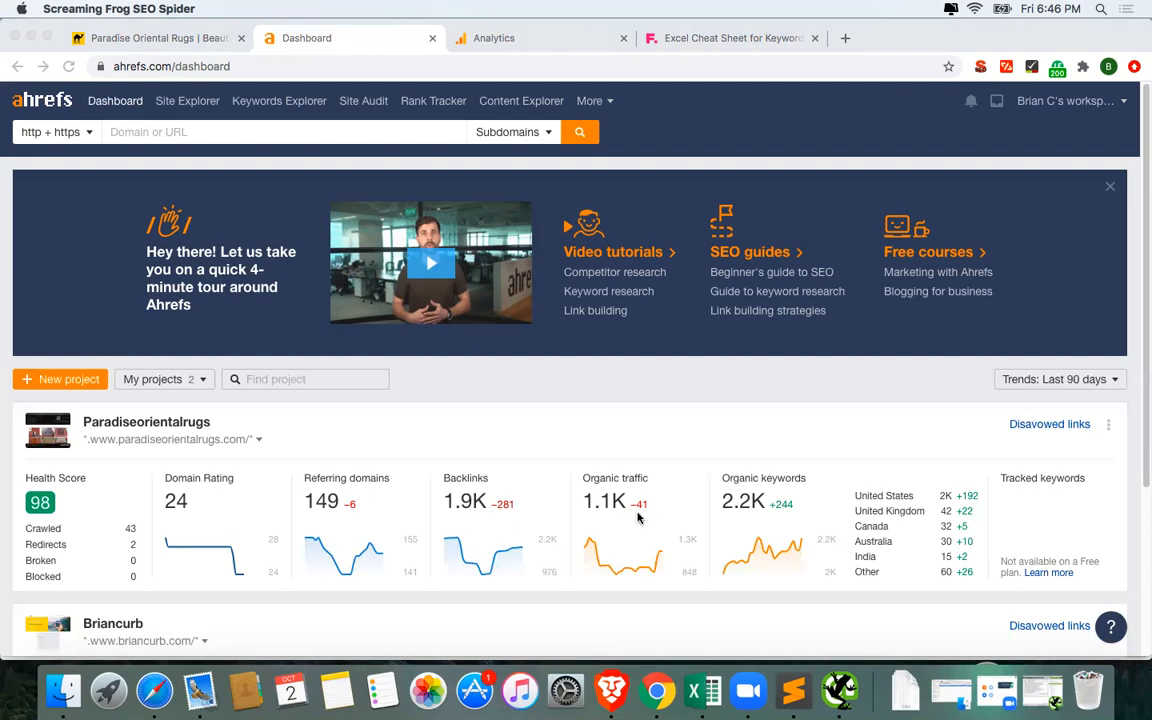
Open the Backlinks report for the Paradiseorientalrugs project in Ahrefs and look through its referring pages.
scroll(500, 460, "down", 2)
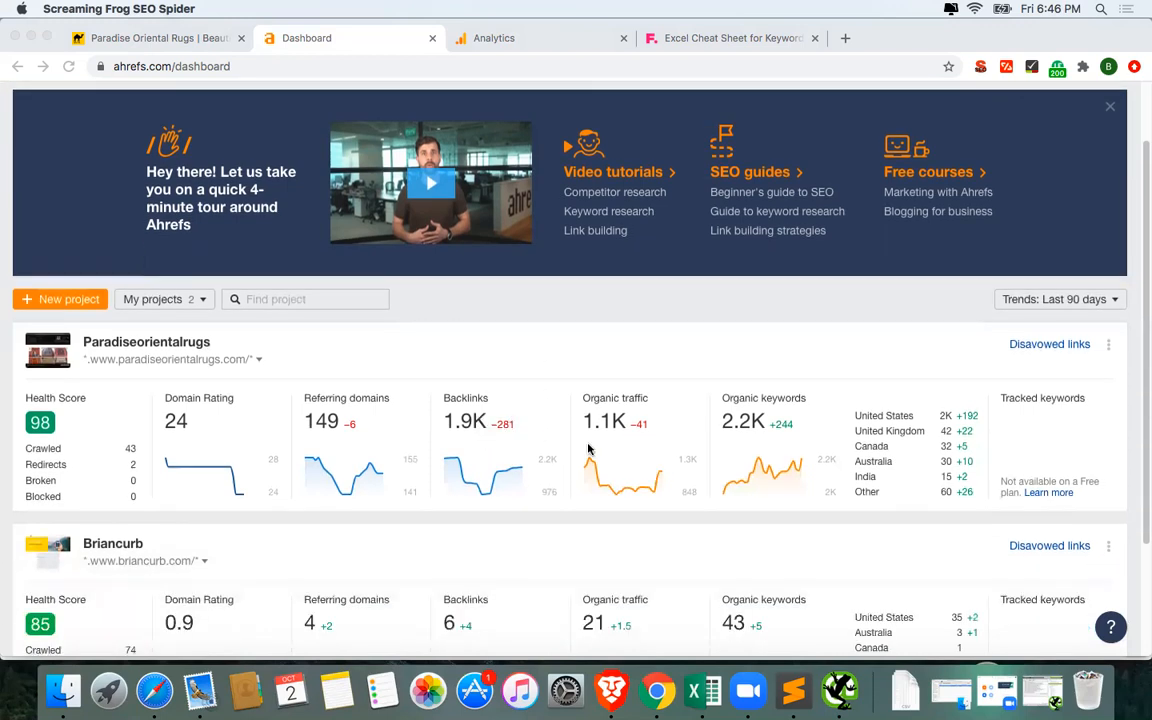
left_click(475, 430)
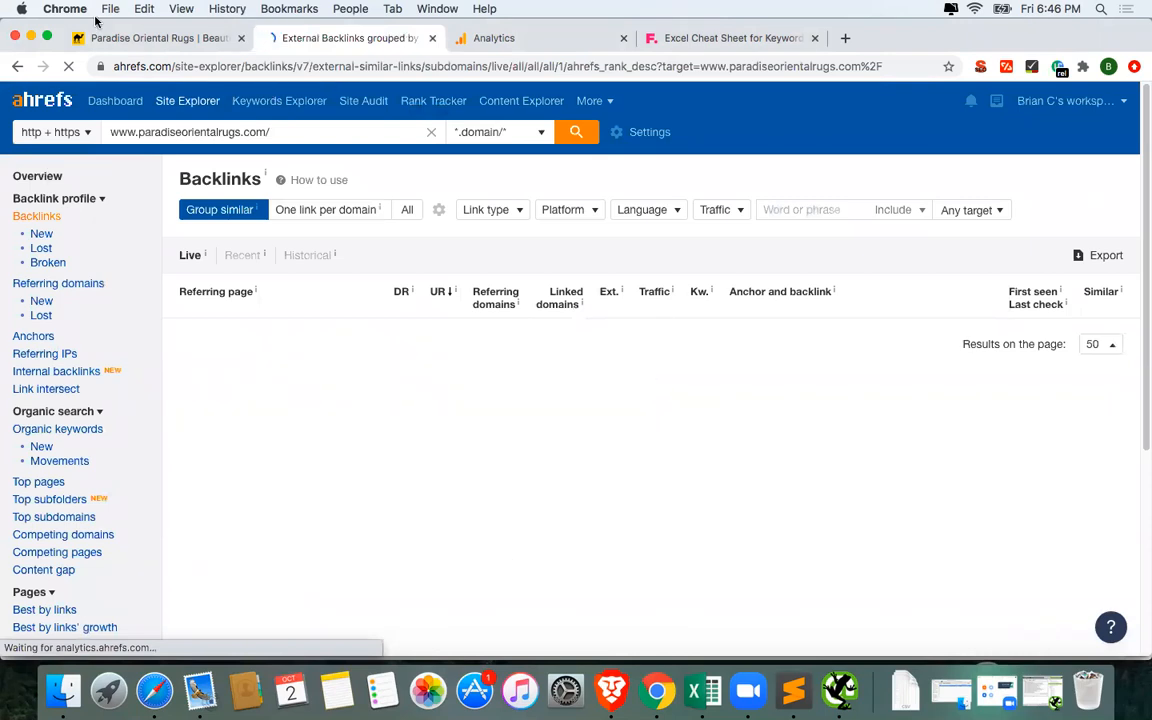
scroll(492, 215, "down", 3)
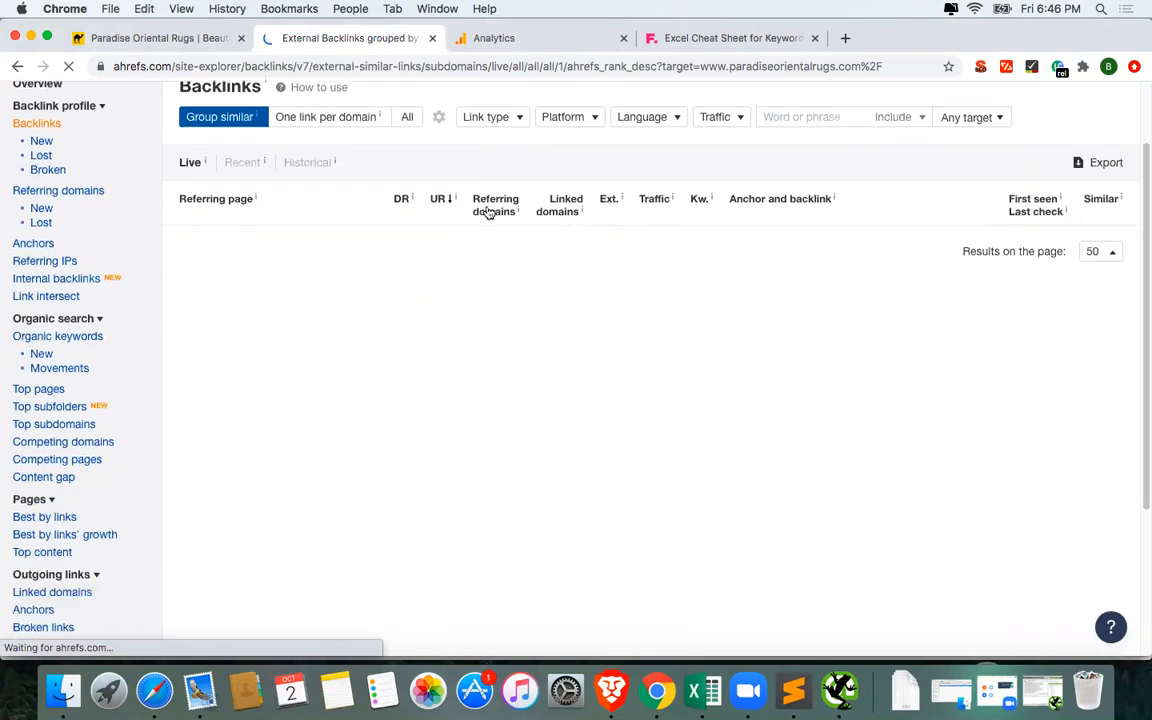
scroll(408, 184, "up", 3)
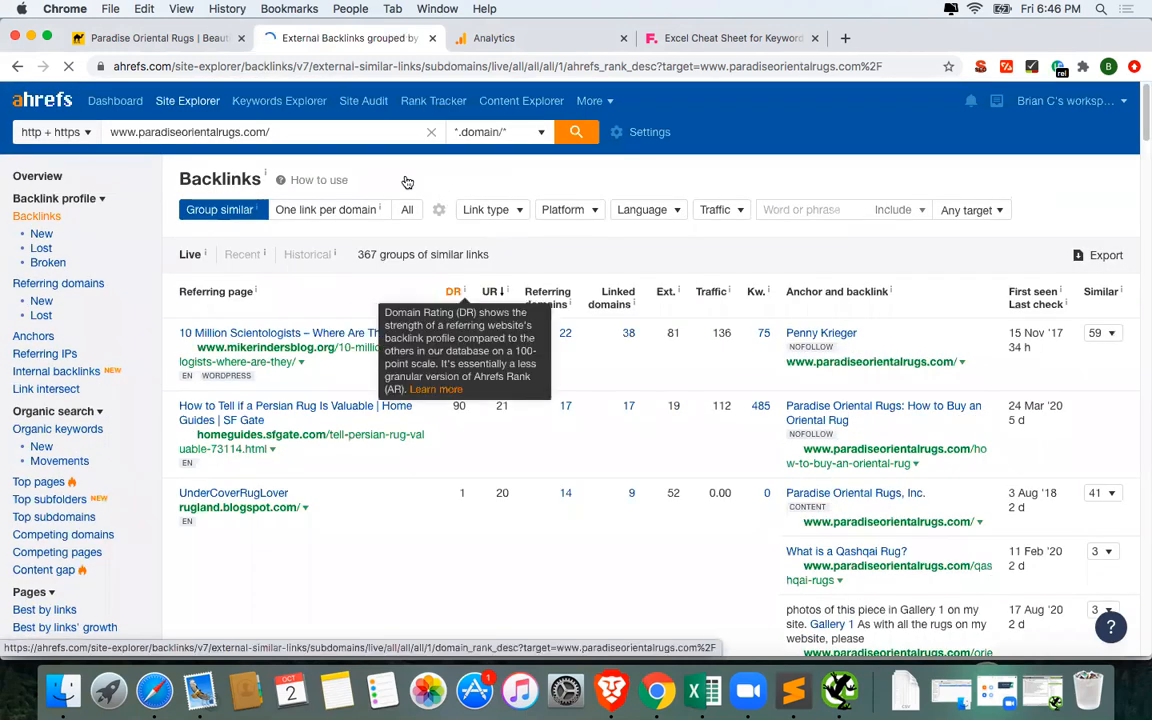
scroll(345, 262, "down", 6)
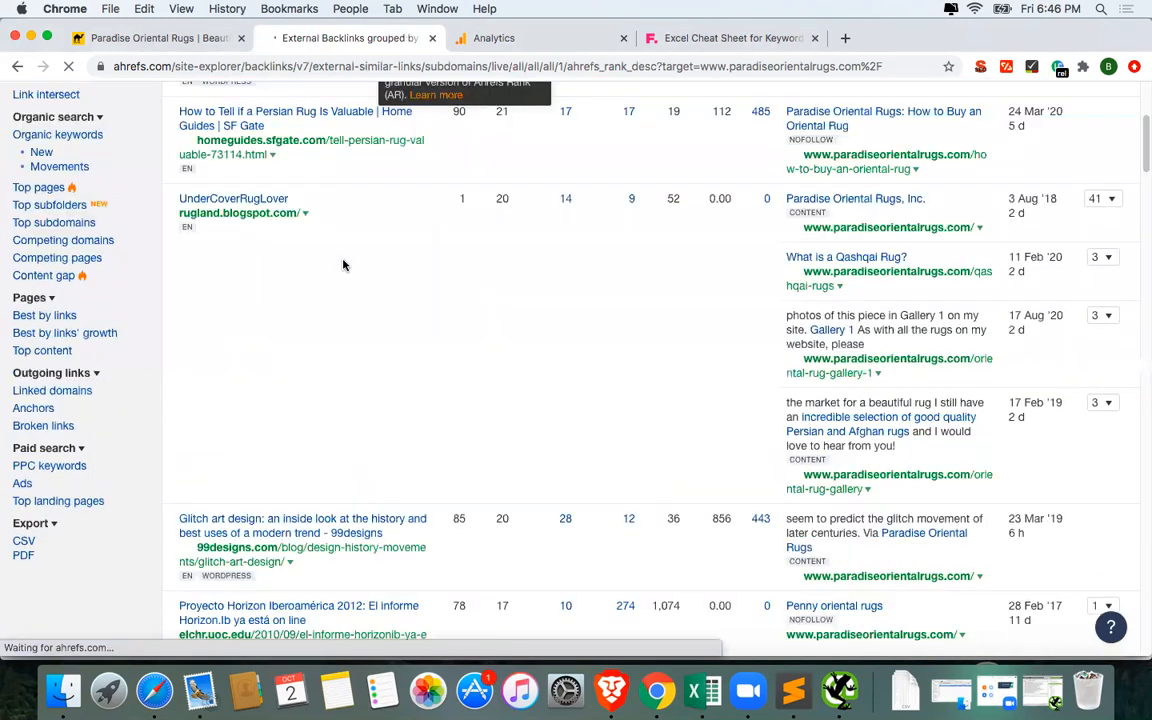
left_click(45, 316)
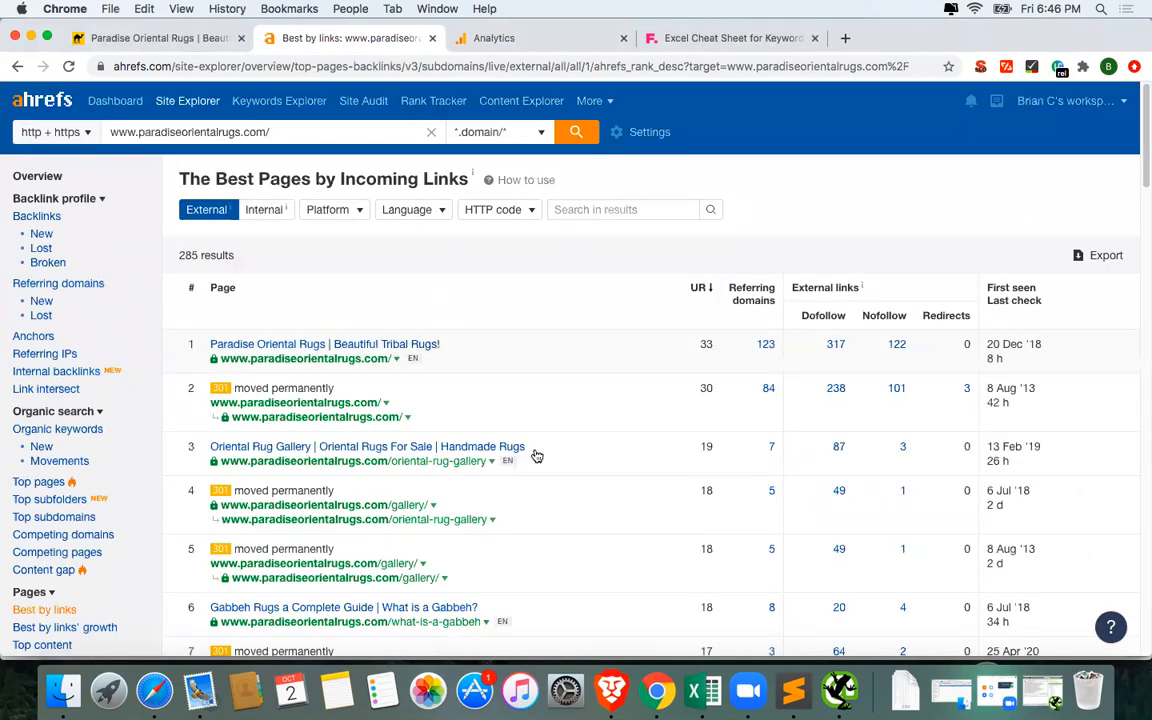
scroll(597, 399, "down", 10)
scroll(997, 268, "up", 10)
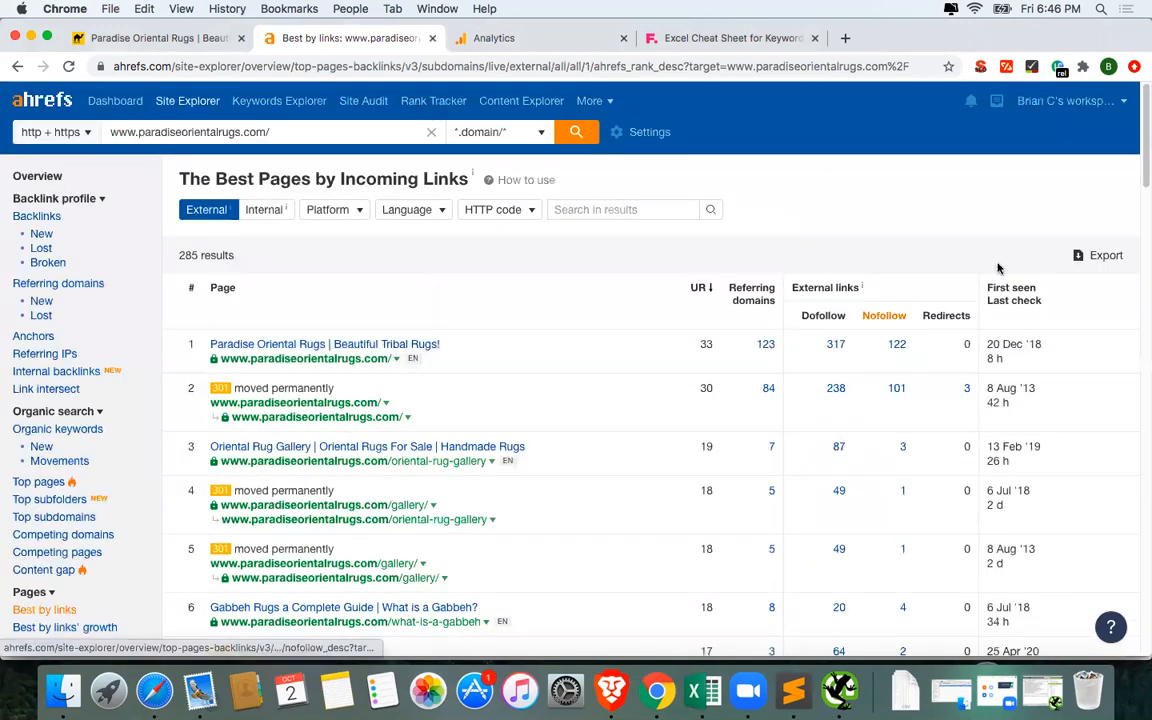
Start a full CSV export of the best pages report for Microsoft Excel (UTF-16) and open the exported files list.
left_click(1104, 255)
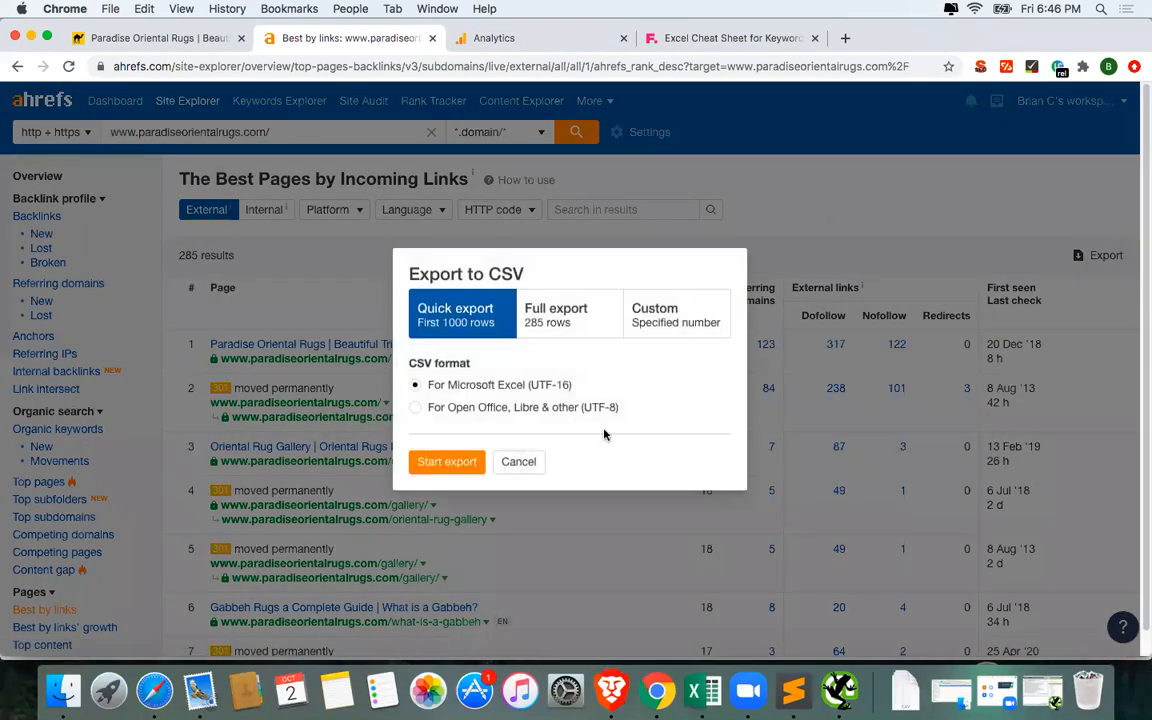
left_click(594, 318)
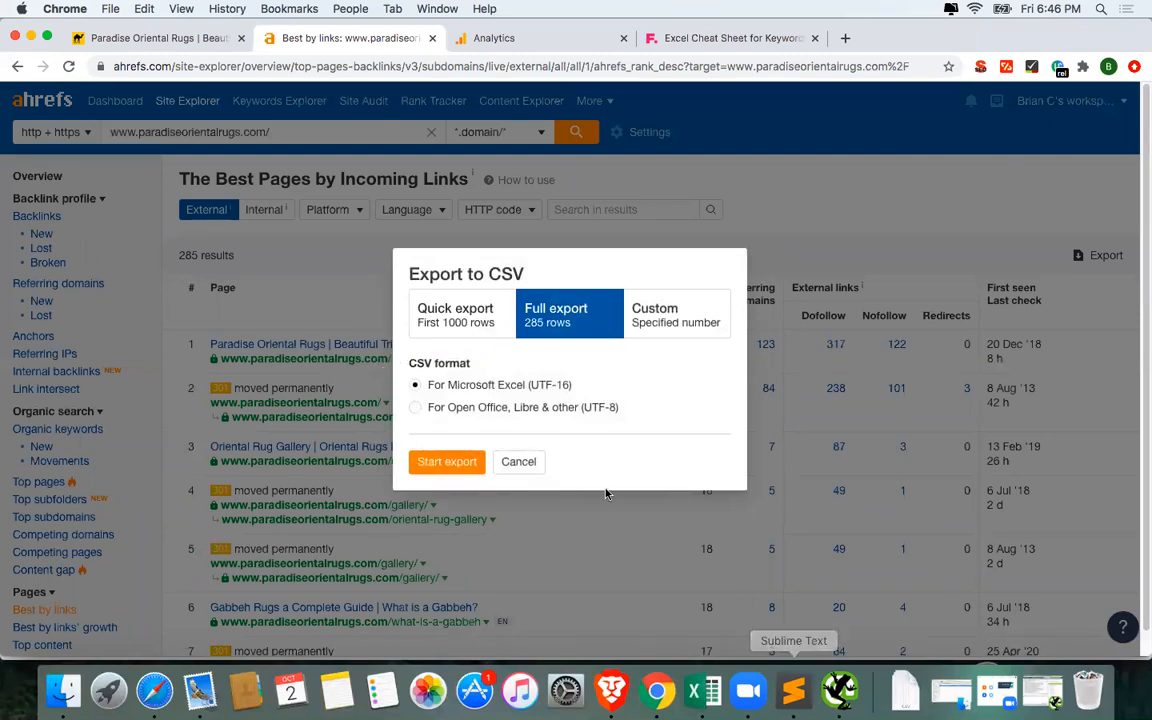
left_click(466, 461)
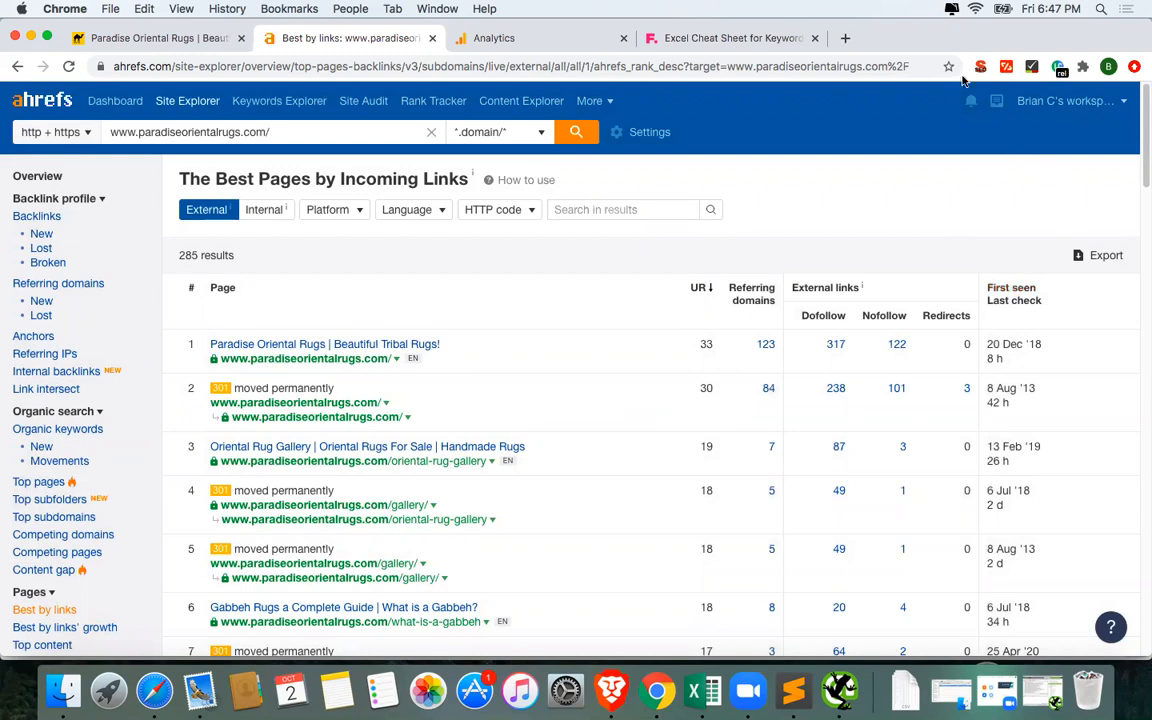
left_click(996, 102)
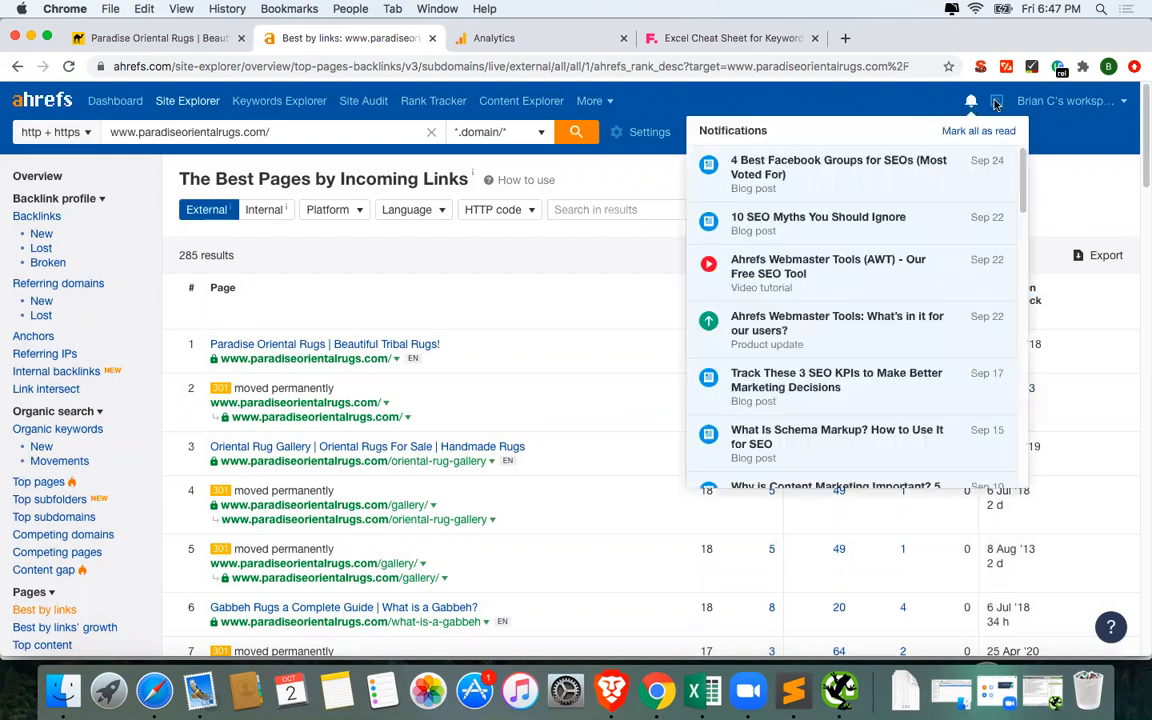
left_click(996, 102)
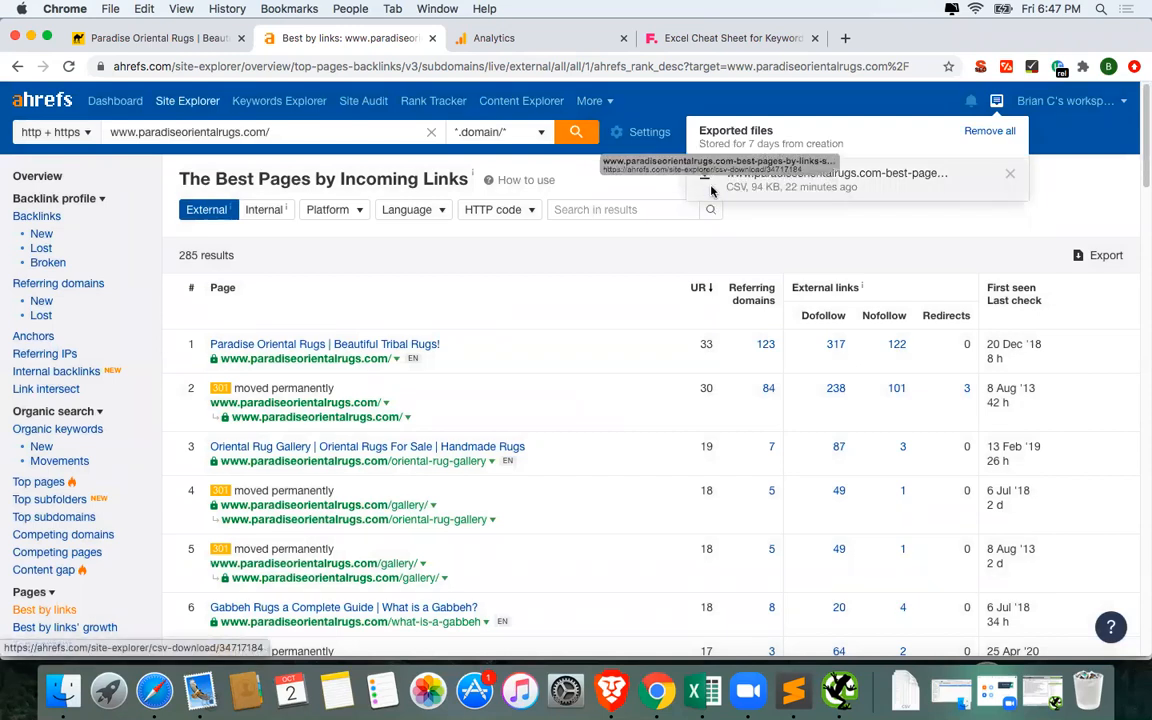
left_click(497, 42)
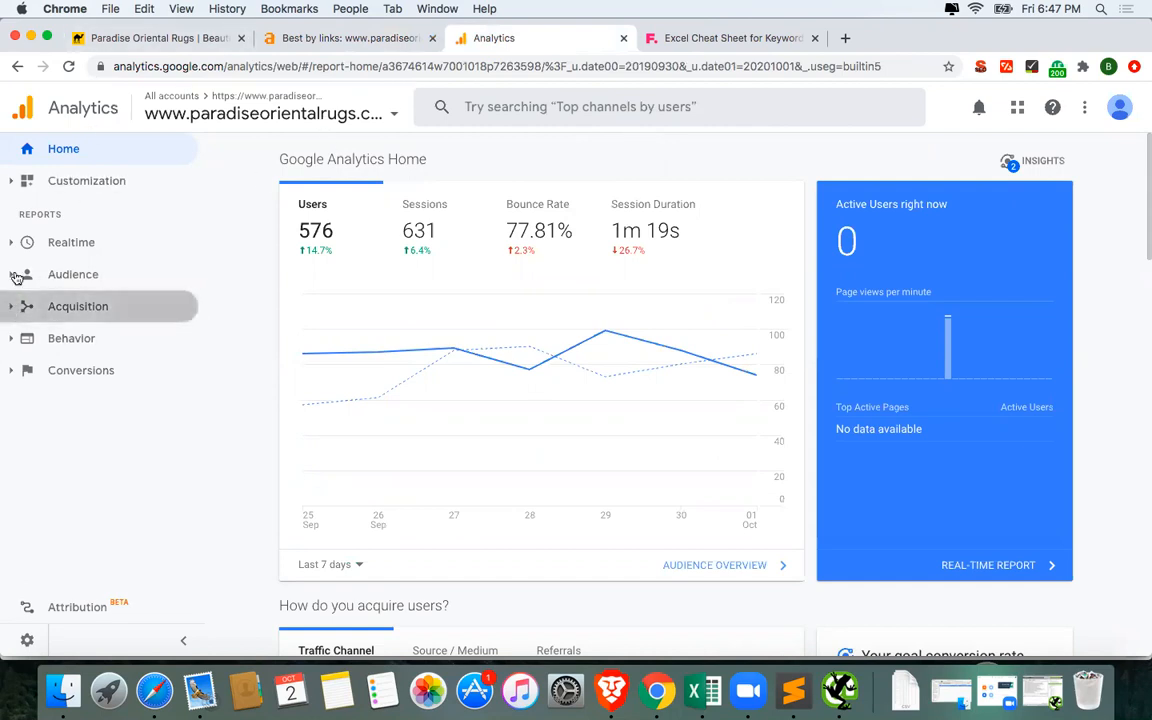
left_click(23, 310)
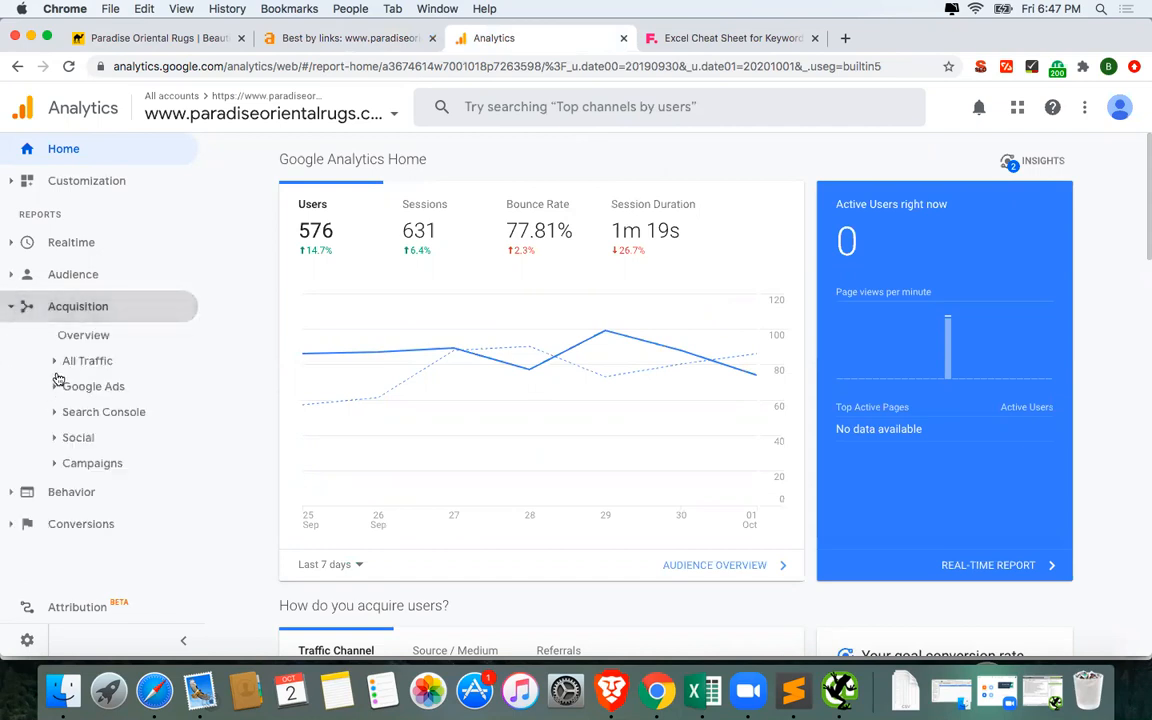
left_click(57, 364)
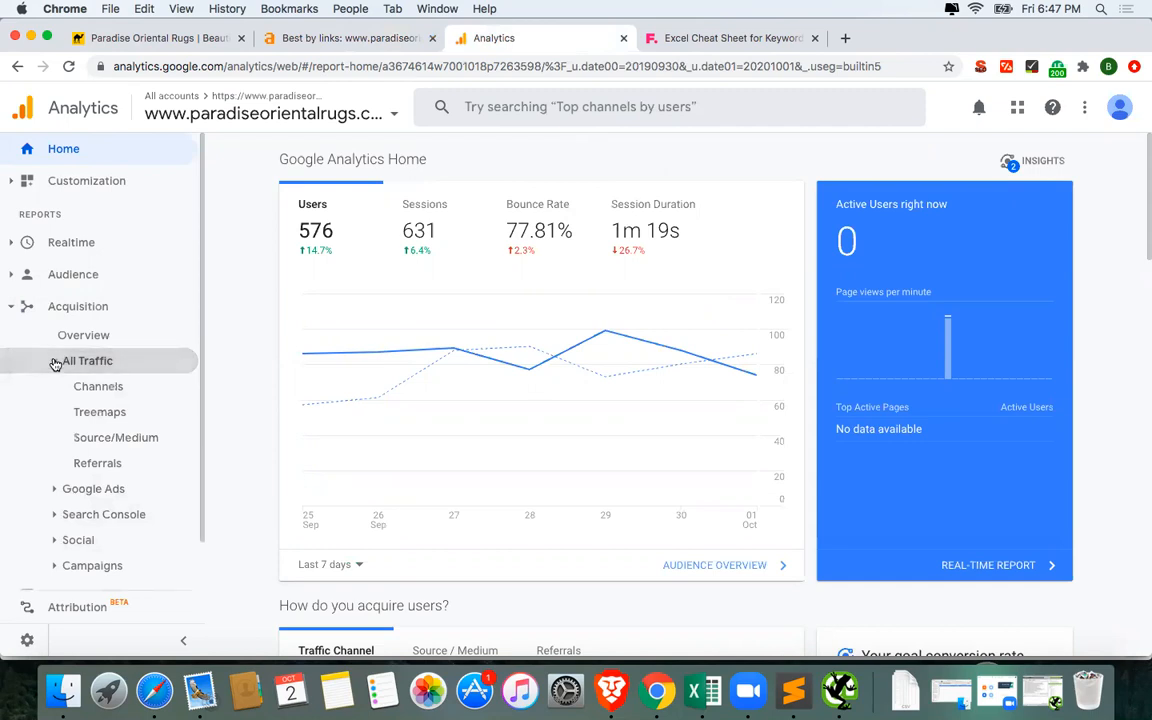
left_click(55, 366)
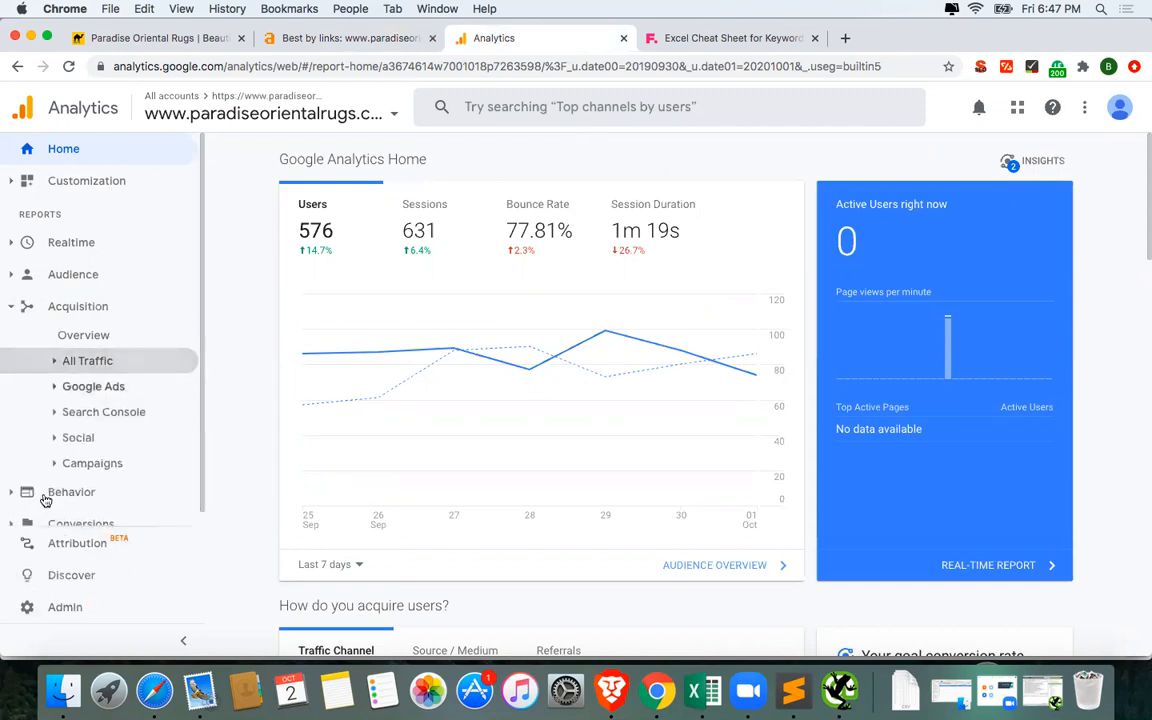
Open the Landing Pages report from the Site Content section of the Behavior reports.
left_click(48, 492)
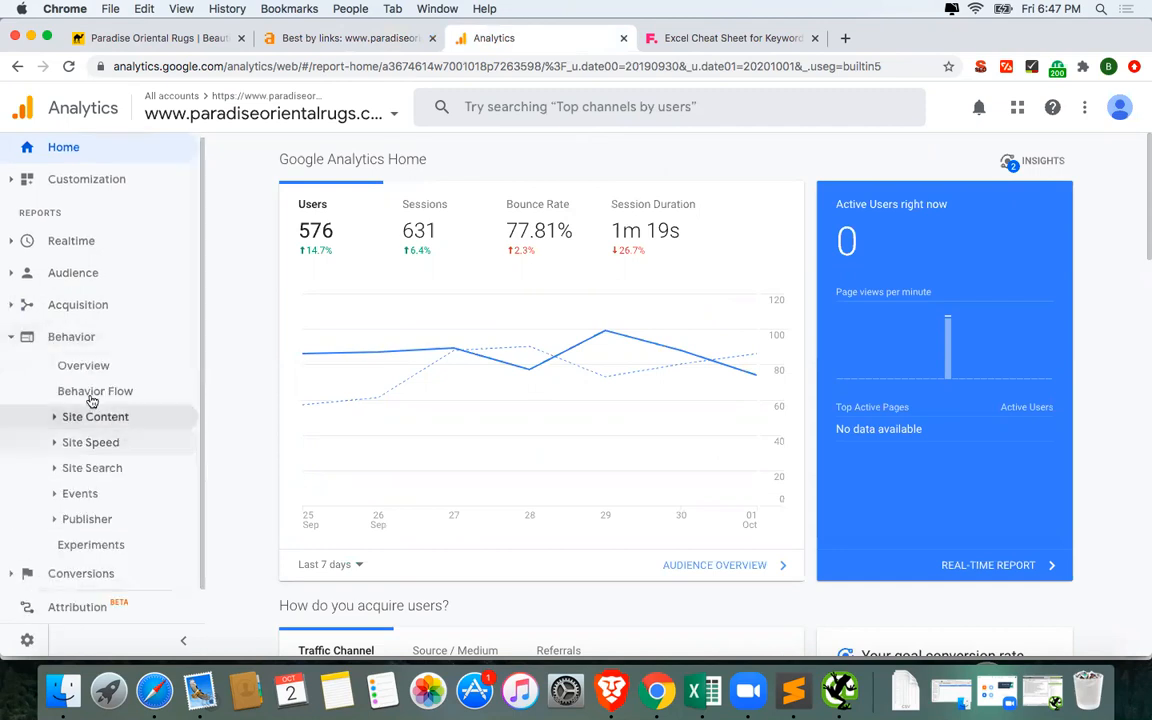
left_click(54, 416)
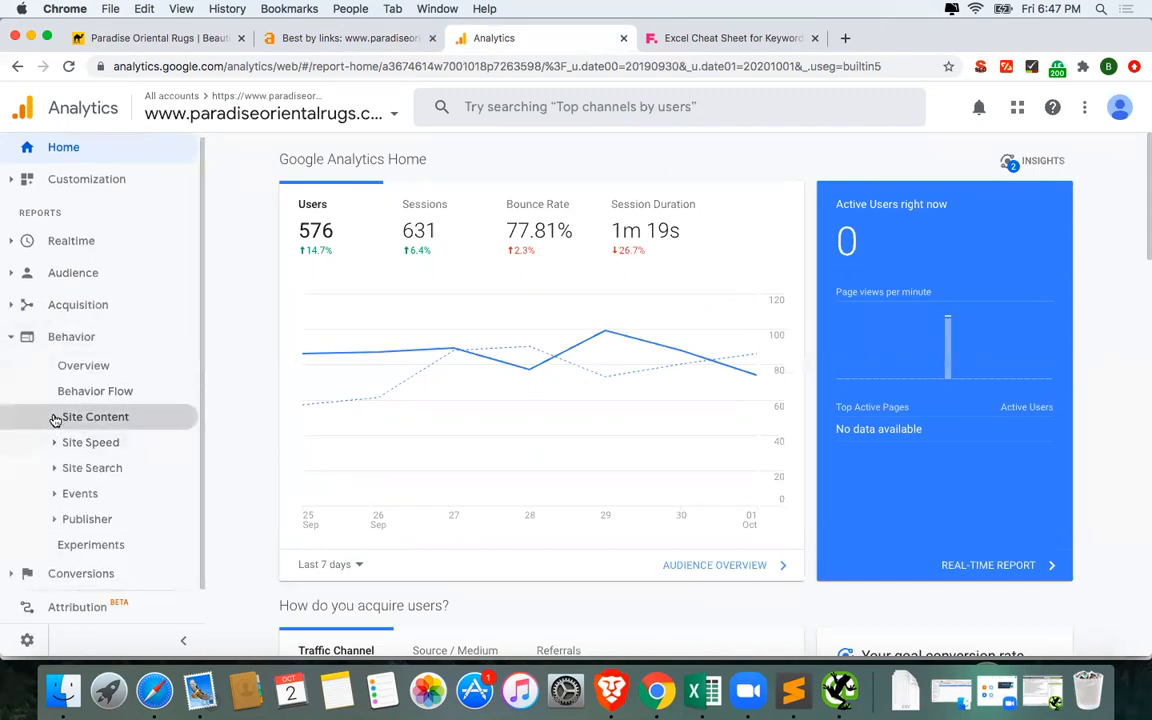
left_click(112, 493)
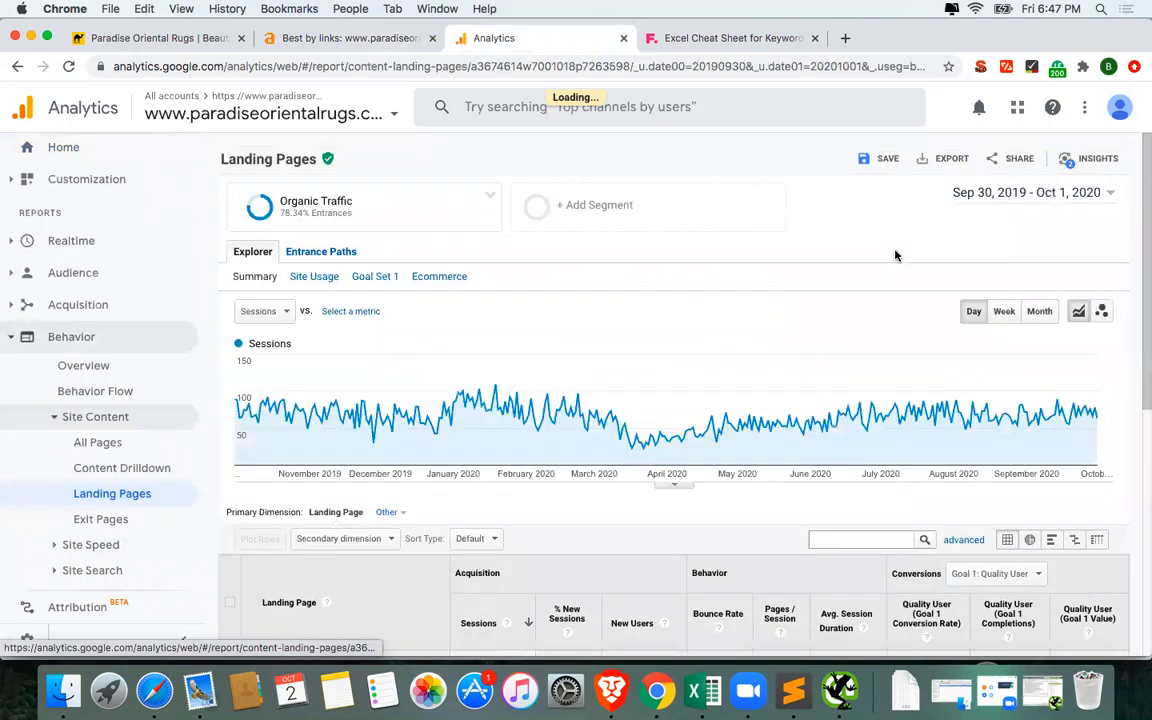
Set the start date of the Landing Pages report to Sep 29, 2019 and apply the date range.
left_click(1090, 196)
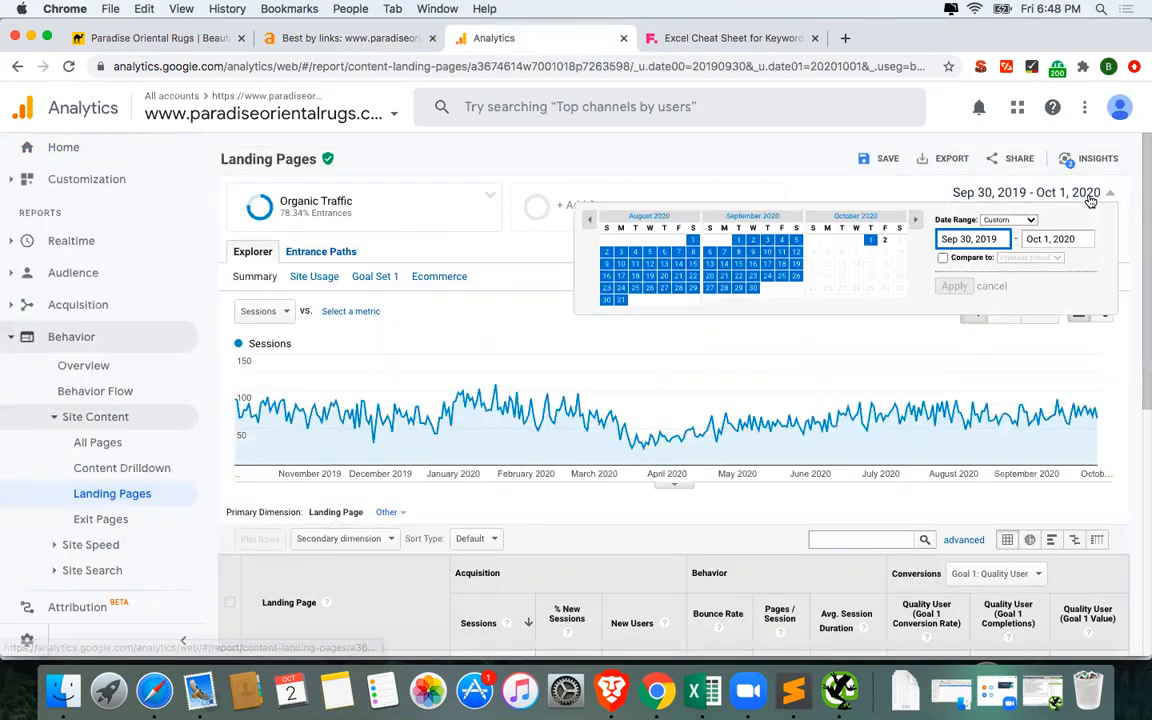
left_click(966, 240)
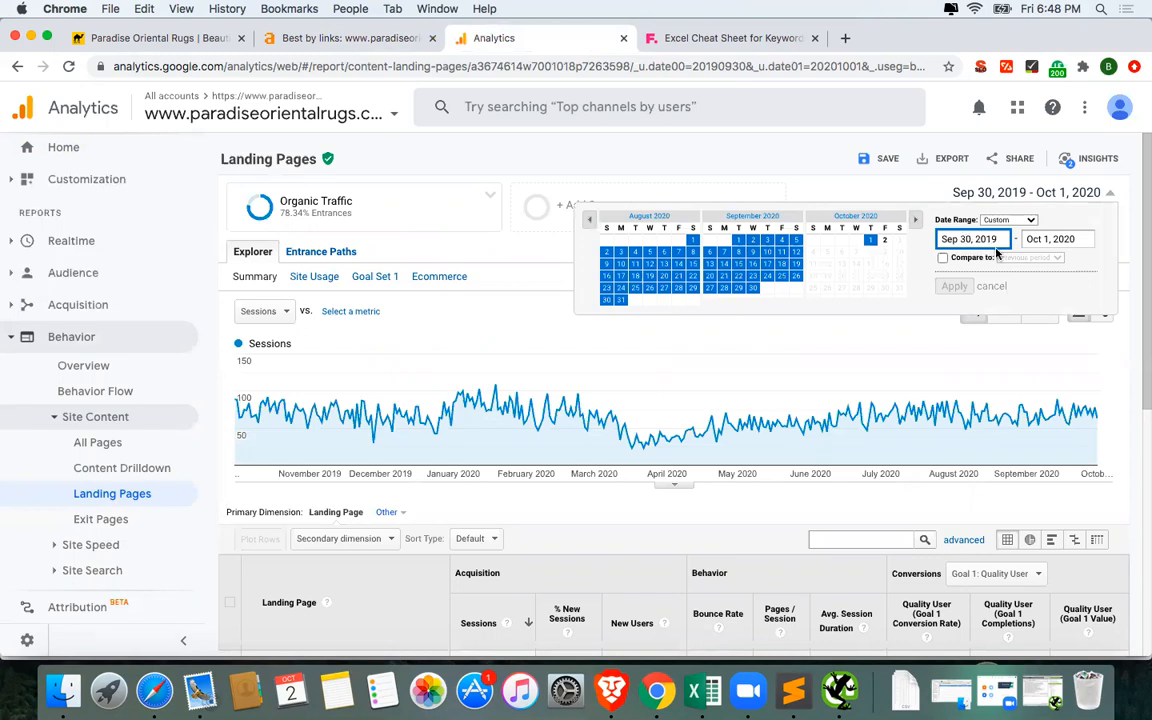
left_click_drag(996, 243, 941, 243)
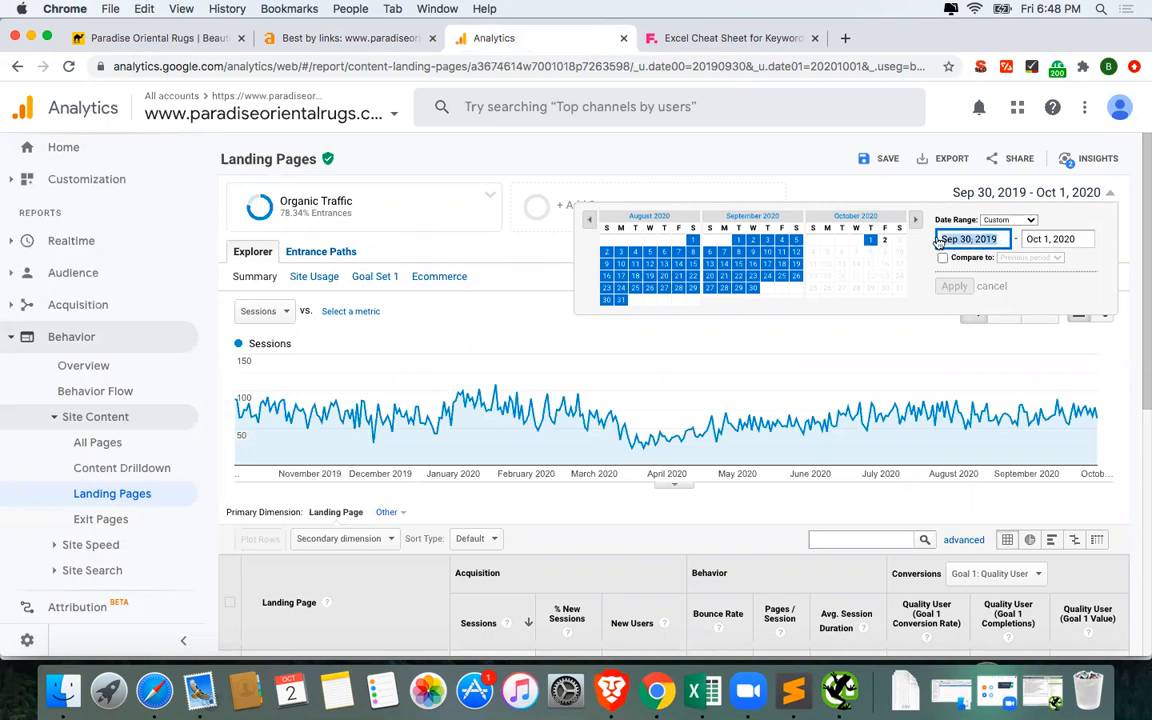
left_click(965, 242)
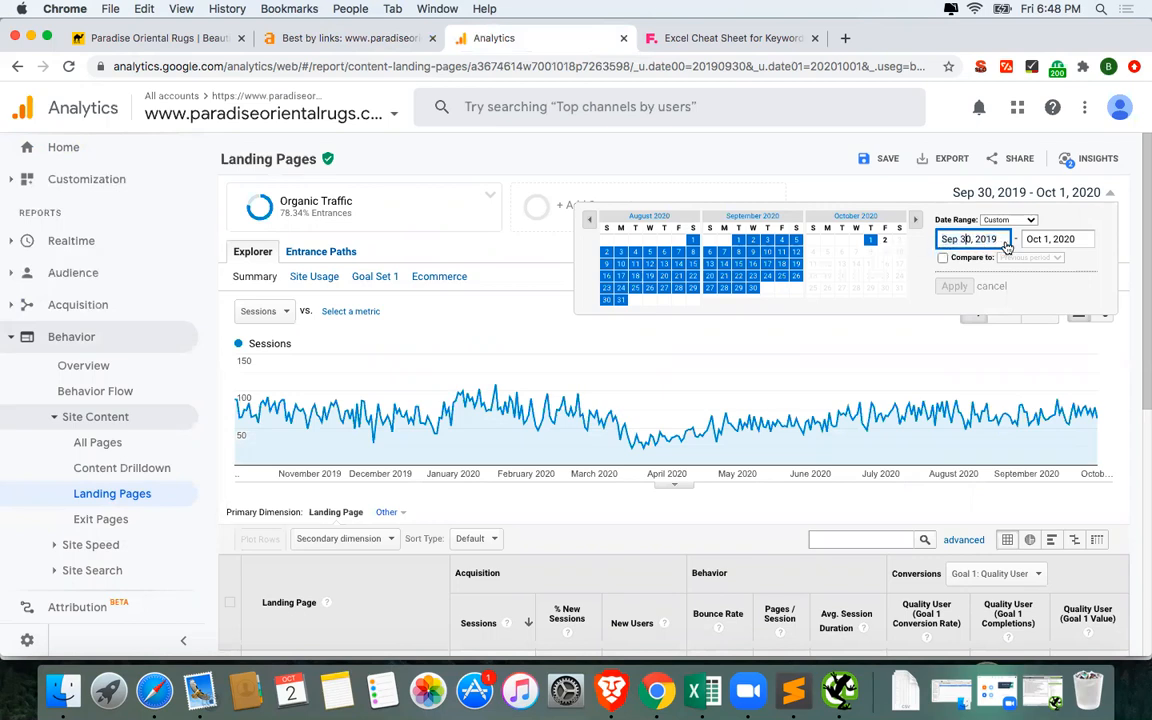
key("Right")
key("BackSpace")
key("BackSpace")
type("29")
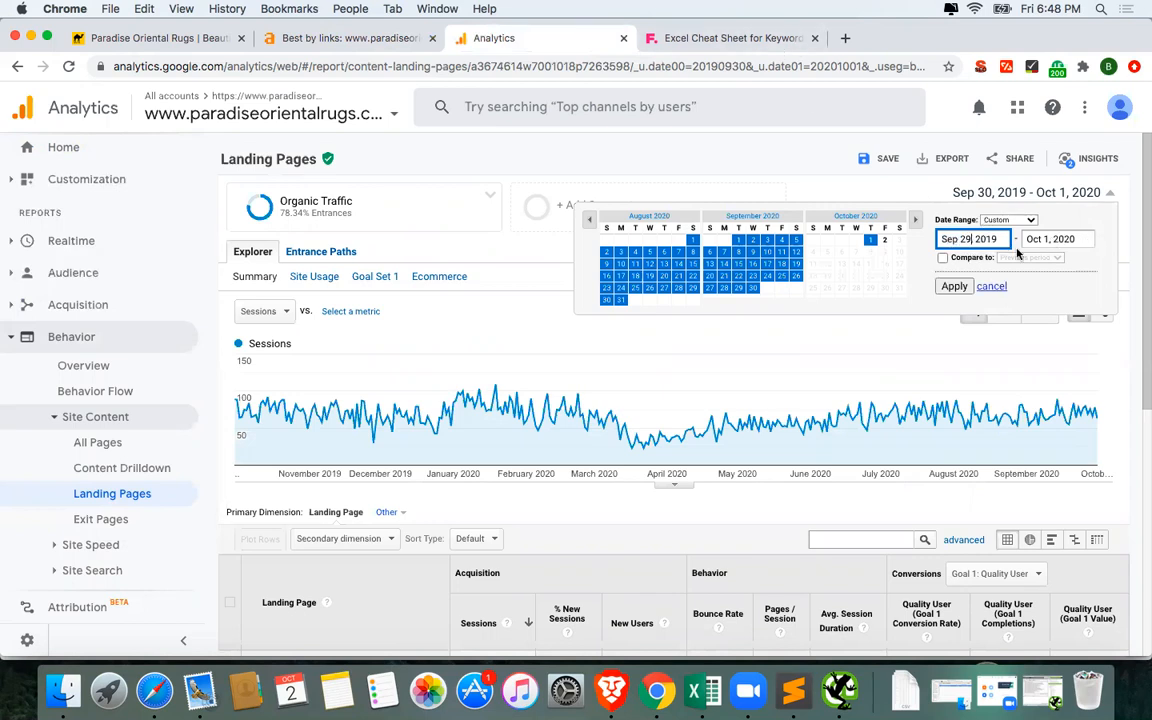
left_click(954, 287)
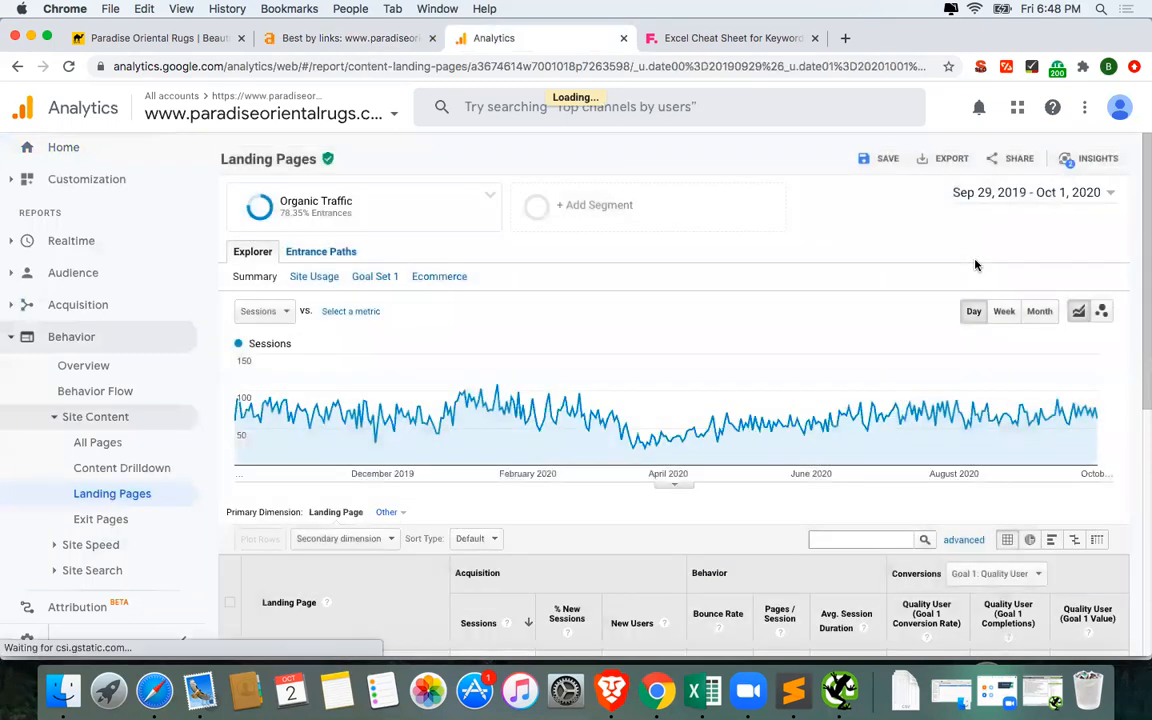
Set the landing page table to show 5000 rows.
scroll(900, 270, "down", 5)
scroll(872, 355, "down", 3)
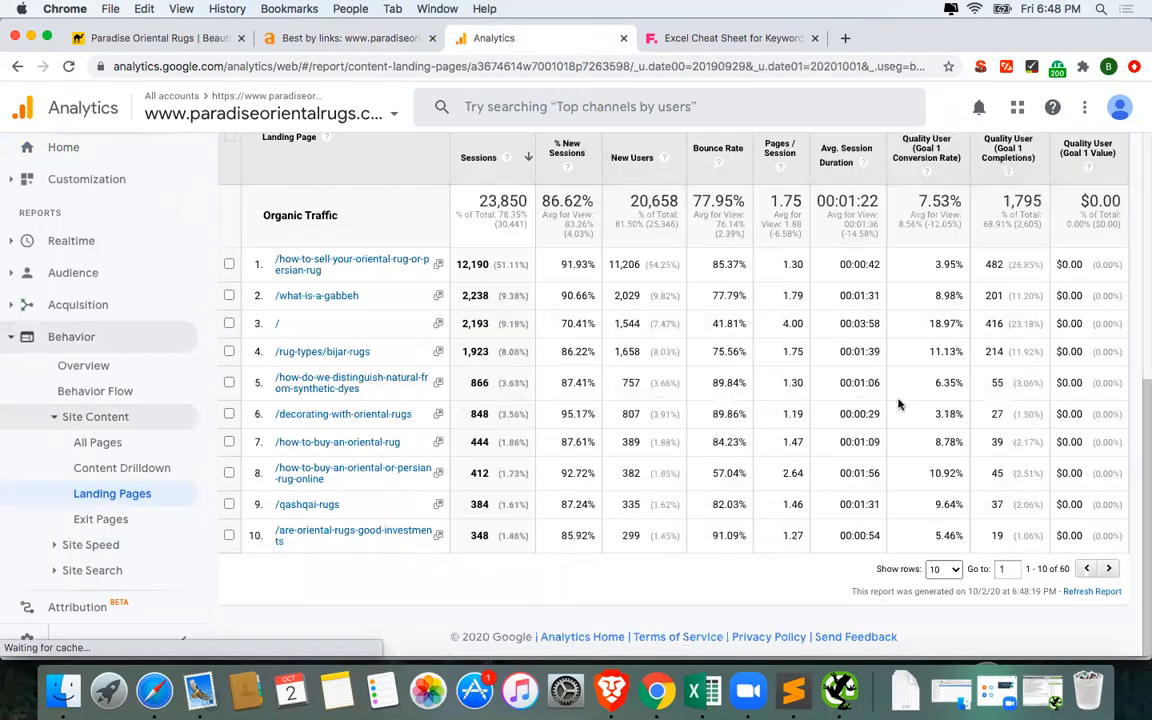
left_click(938, 569)
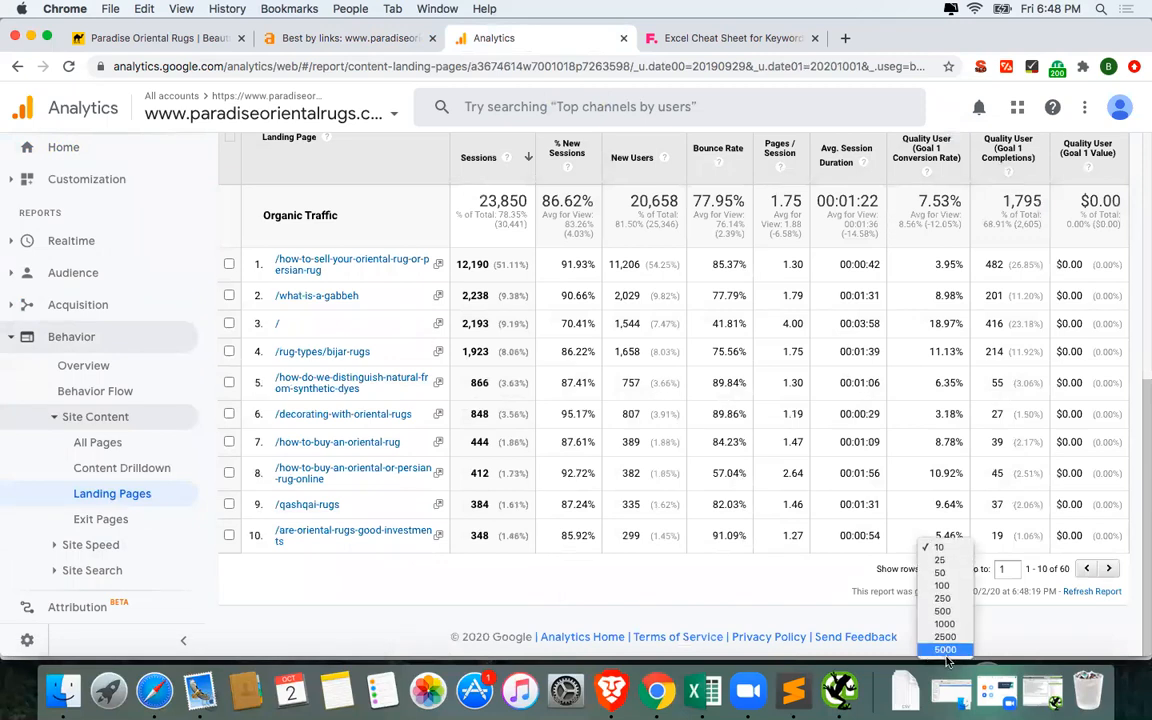
left_click(946, 652)
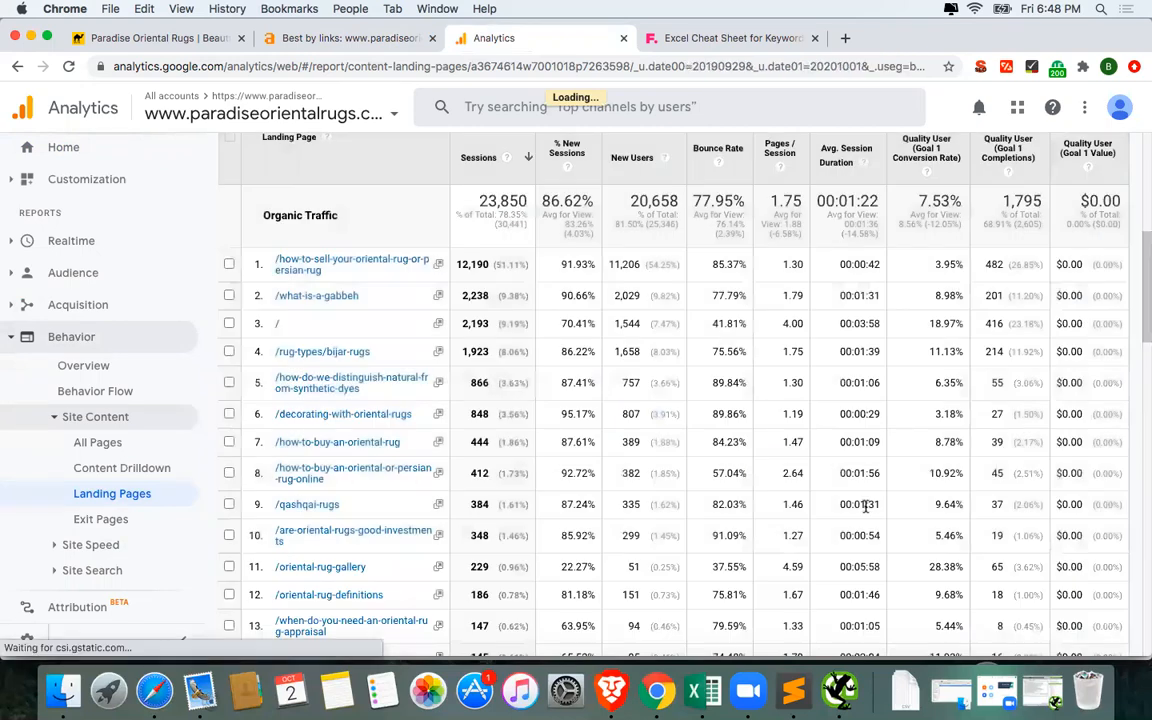
Export the organic traffic Landing Pages report as an Excel (XLSX) file.
scroll(1012, 187, "up", 1)
scroll(1014, 220, "up", 5)
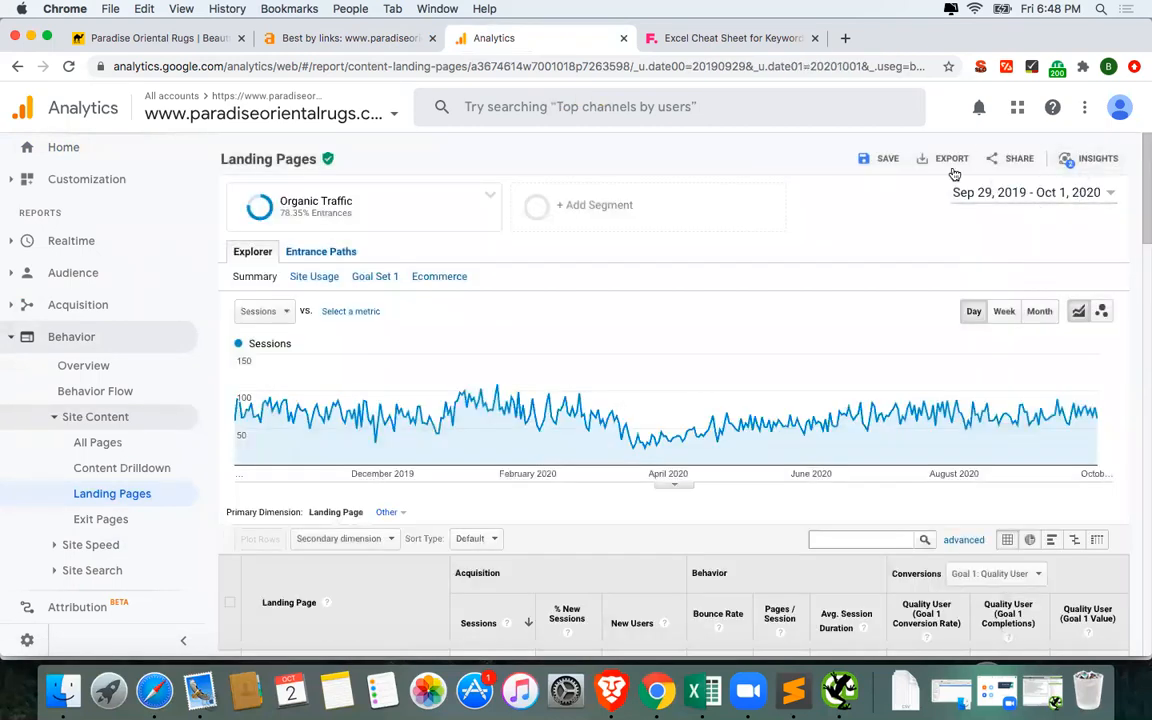
left_click(952, 159)
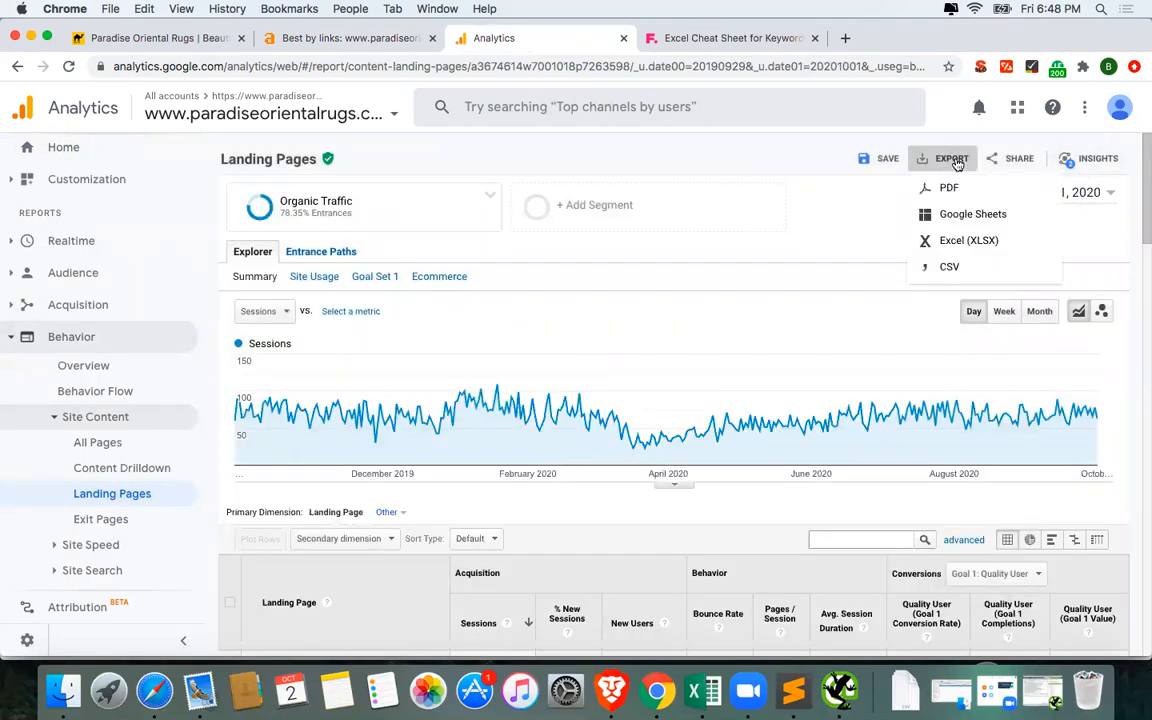
left_click(967, 242)
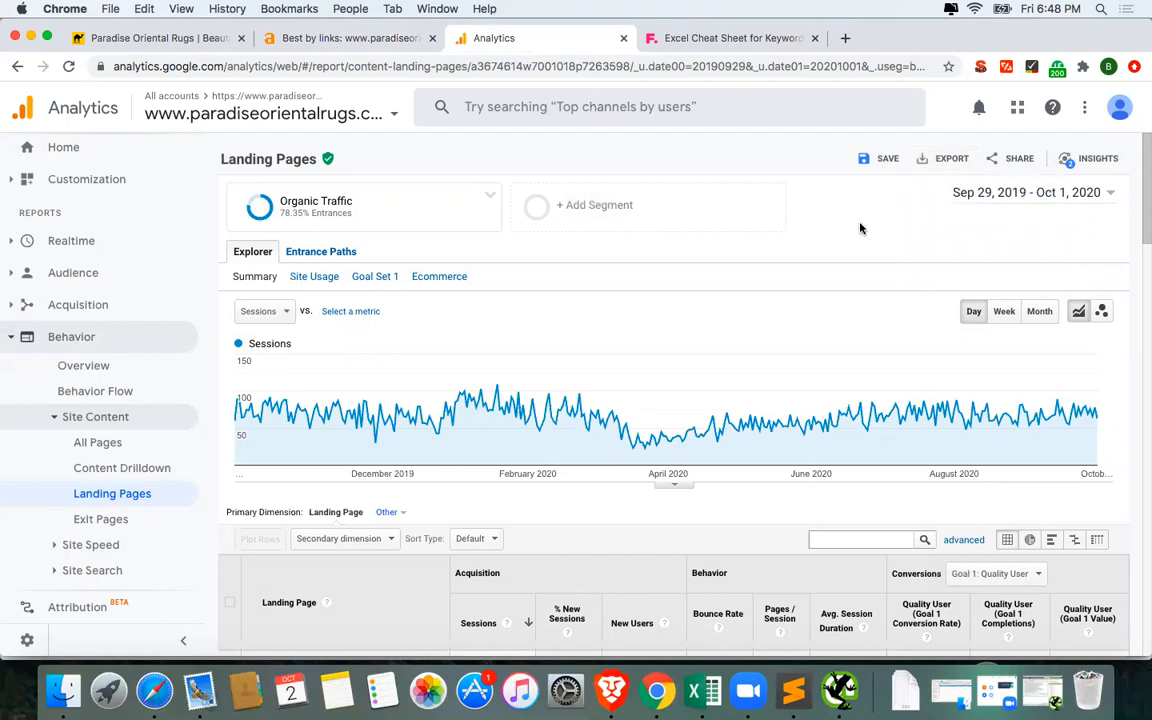
Switch to Screaming Frog SEO Spider and bring up the CSV export of all internal URLs, without saving a file.
left_click(850, 695)
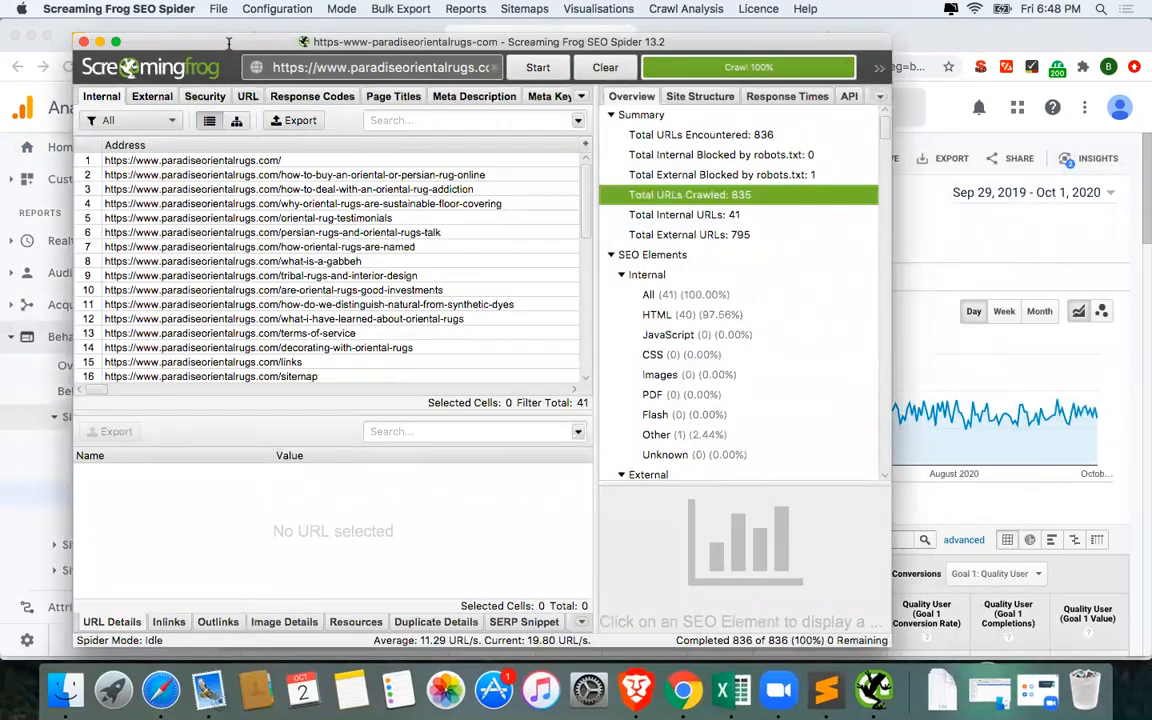
left_click_drag(208, 38, 240, 76)
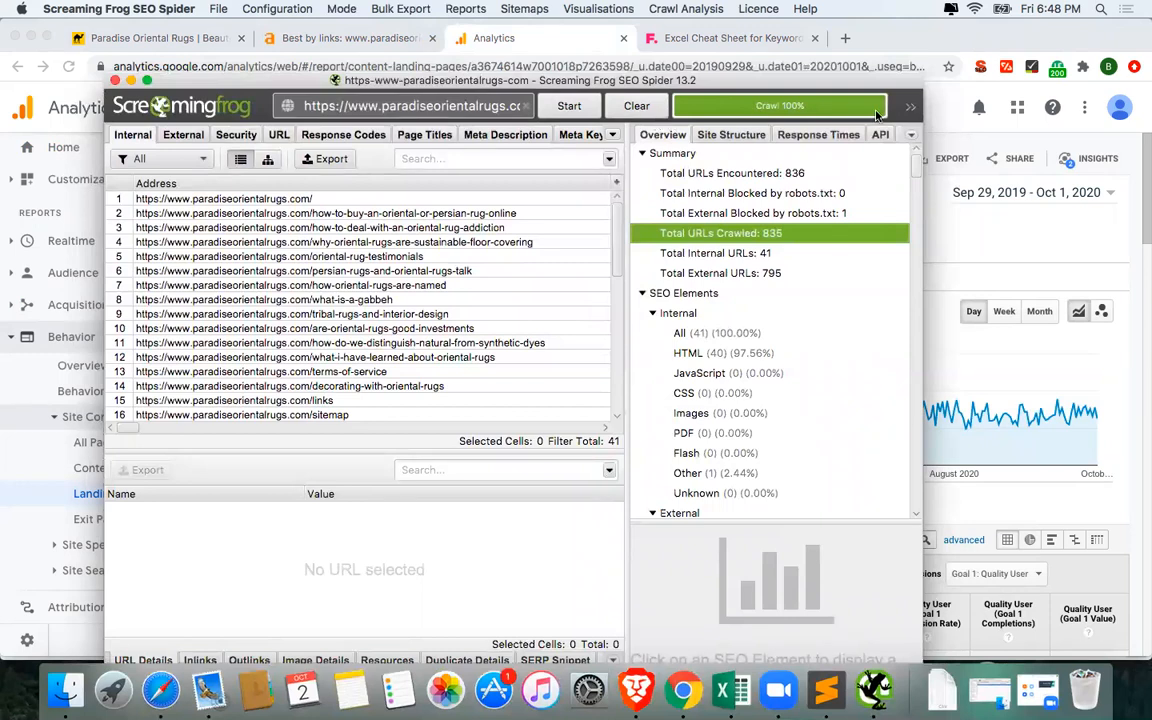
left_click(317, 163)
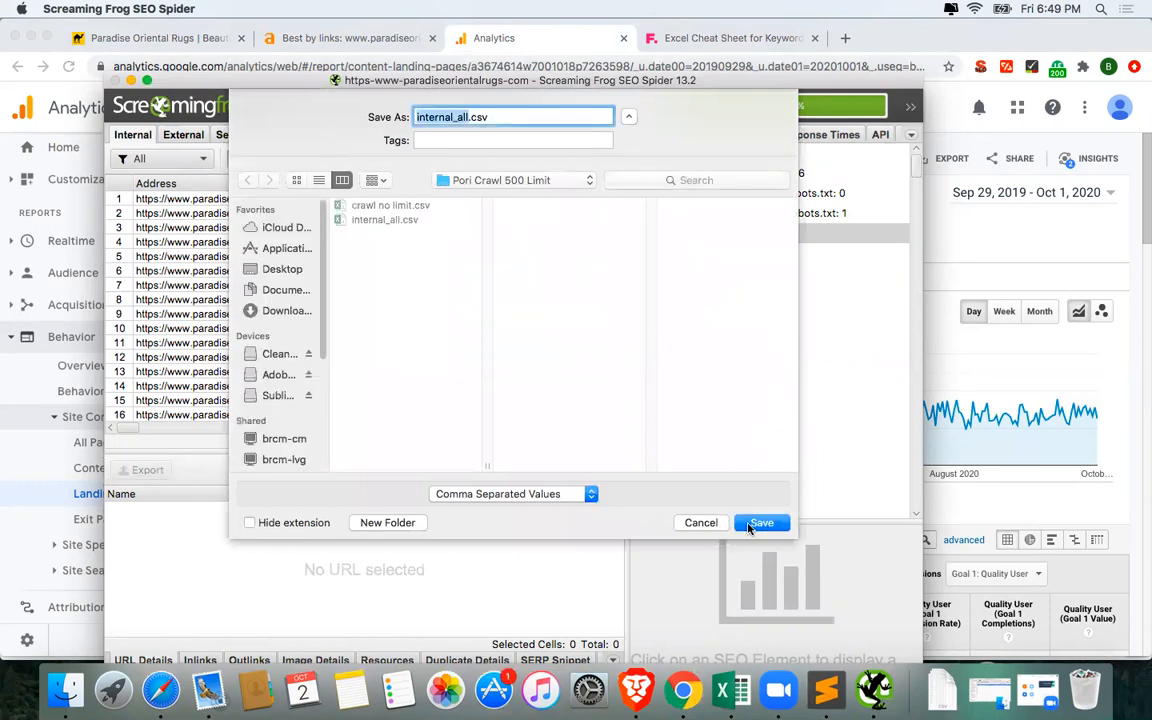
left_click(700, 523)
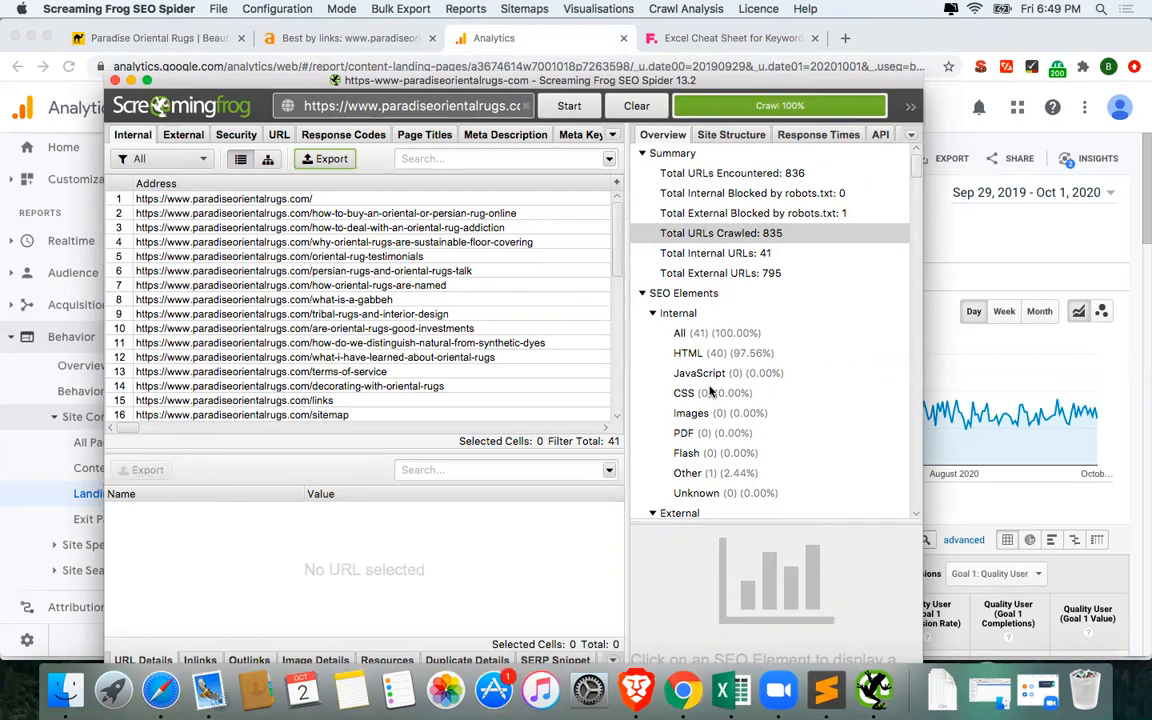
Switch to Brave and look over the open Ahrefs, Analytics landing pages and crawl no limit workbooks.
left_click(638, 691)
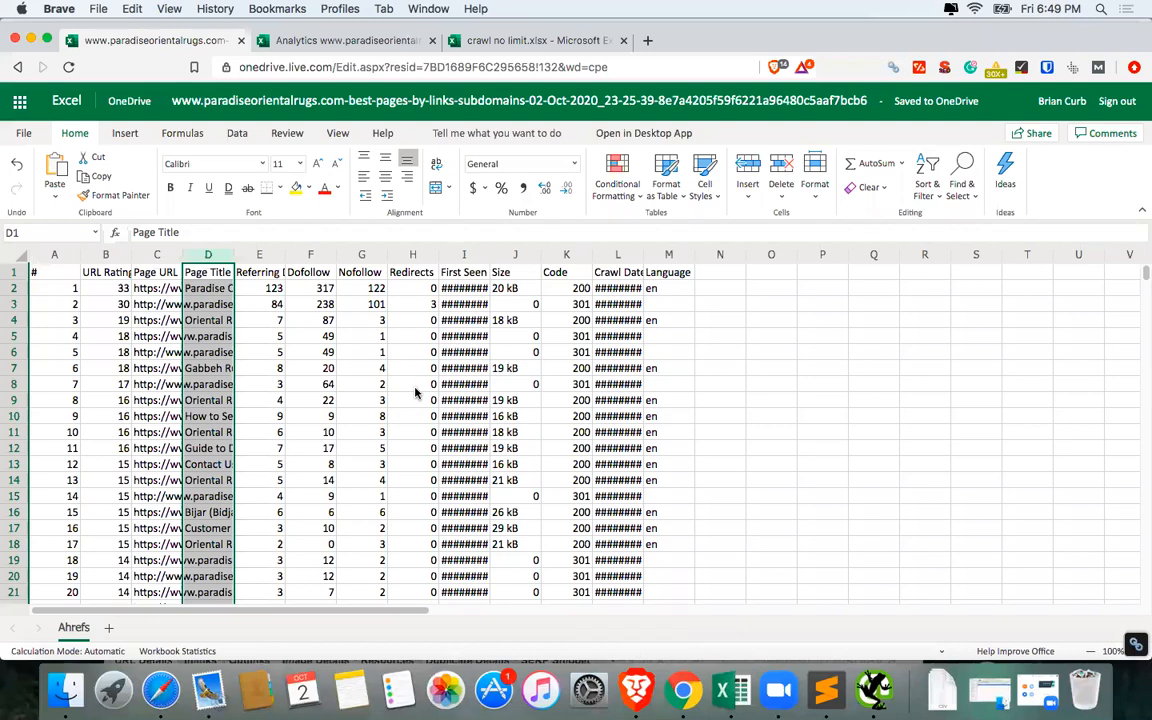
left_click(415, 388)
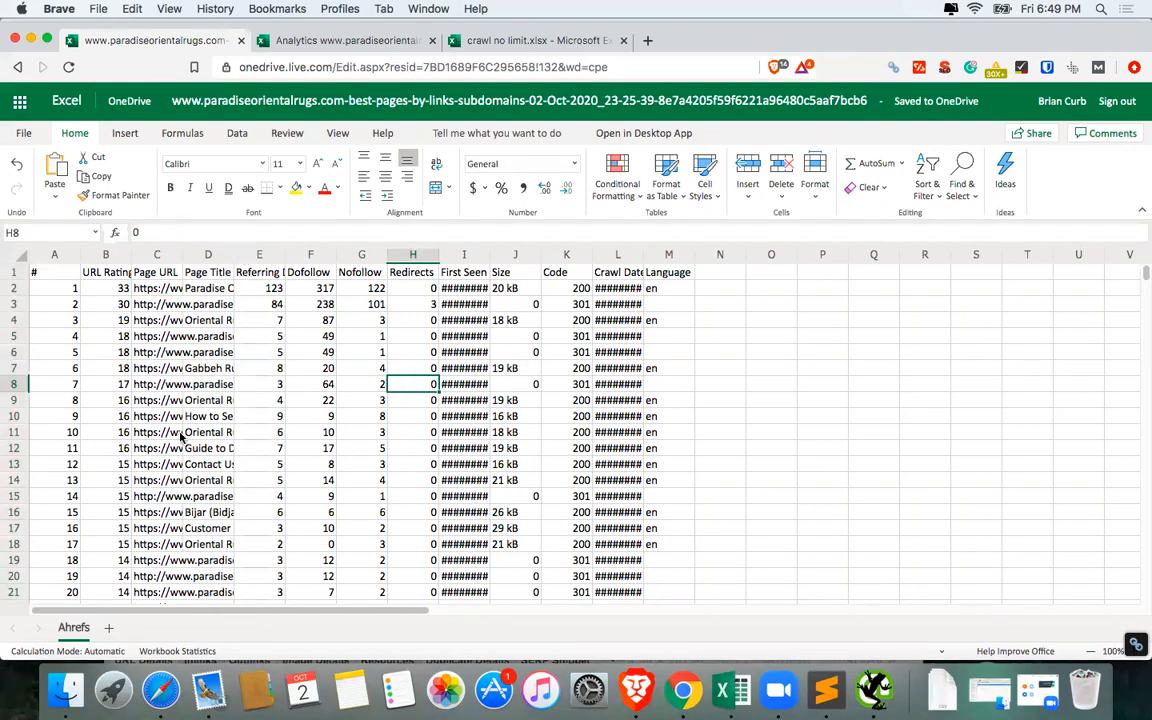
left_click(306, 44)
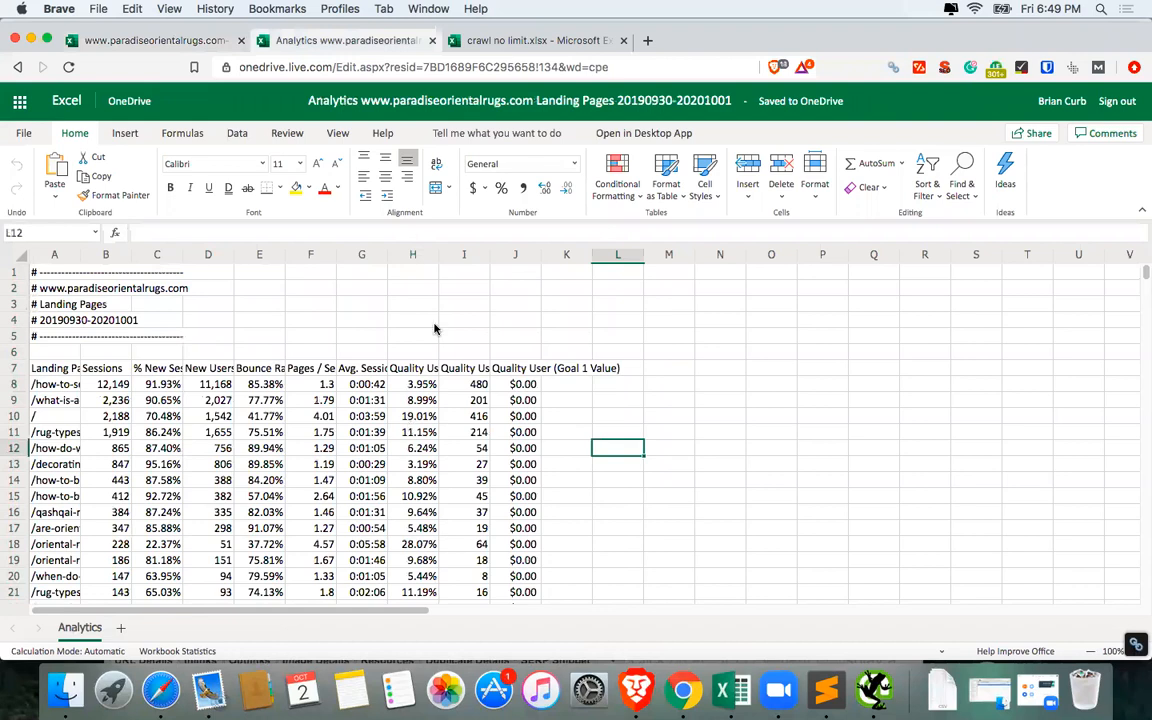
left_click(484, 42)
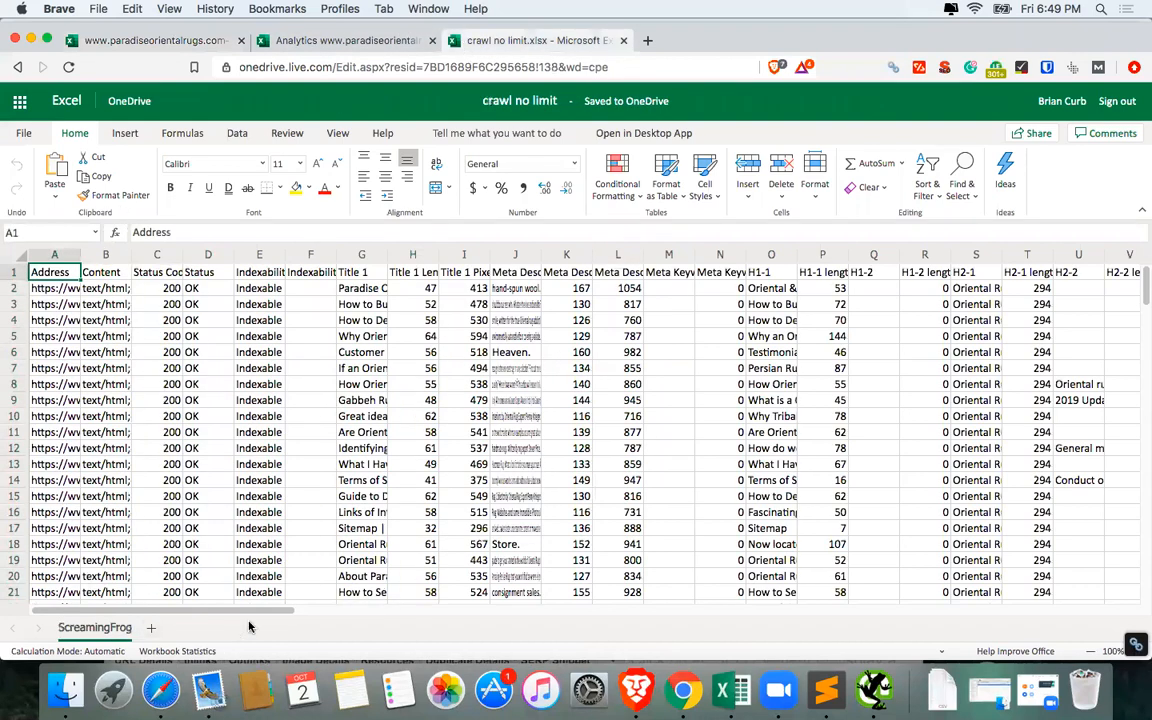
Add two new sheets to the Ahrefs best-pages-by-links workbook and try to rename Sheet1 as Analytics.
left_click(138, 40)
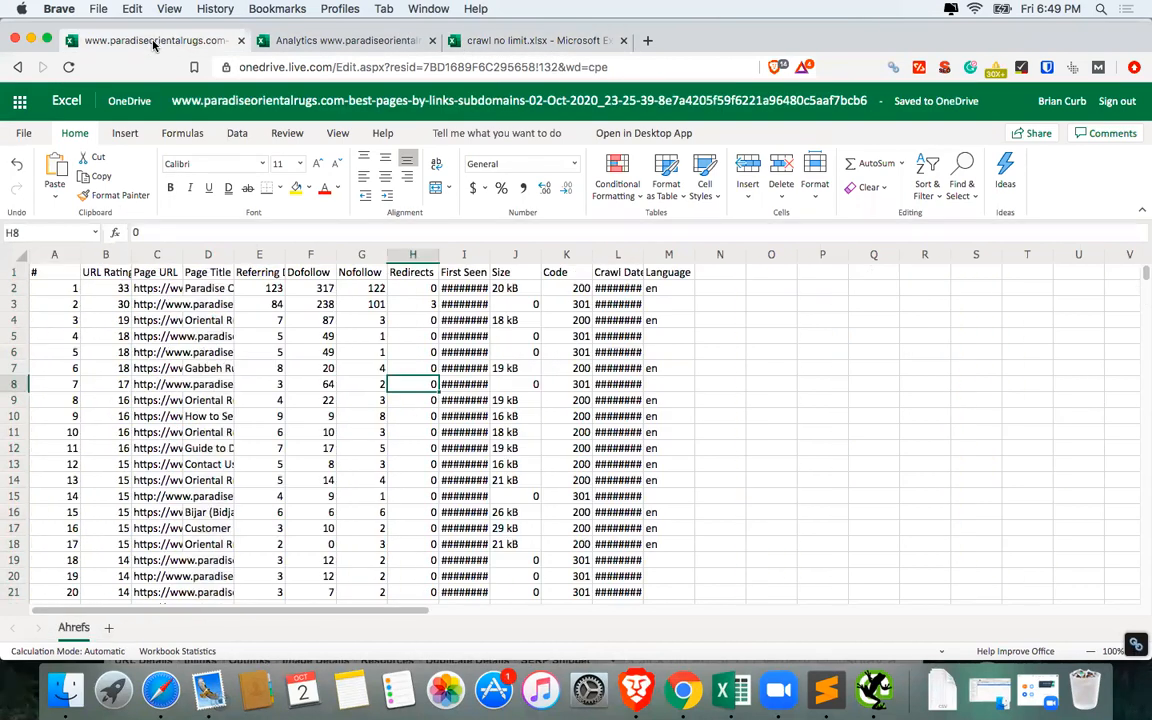
left_click(106, 628)
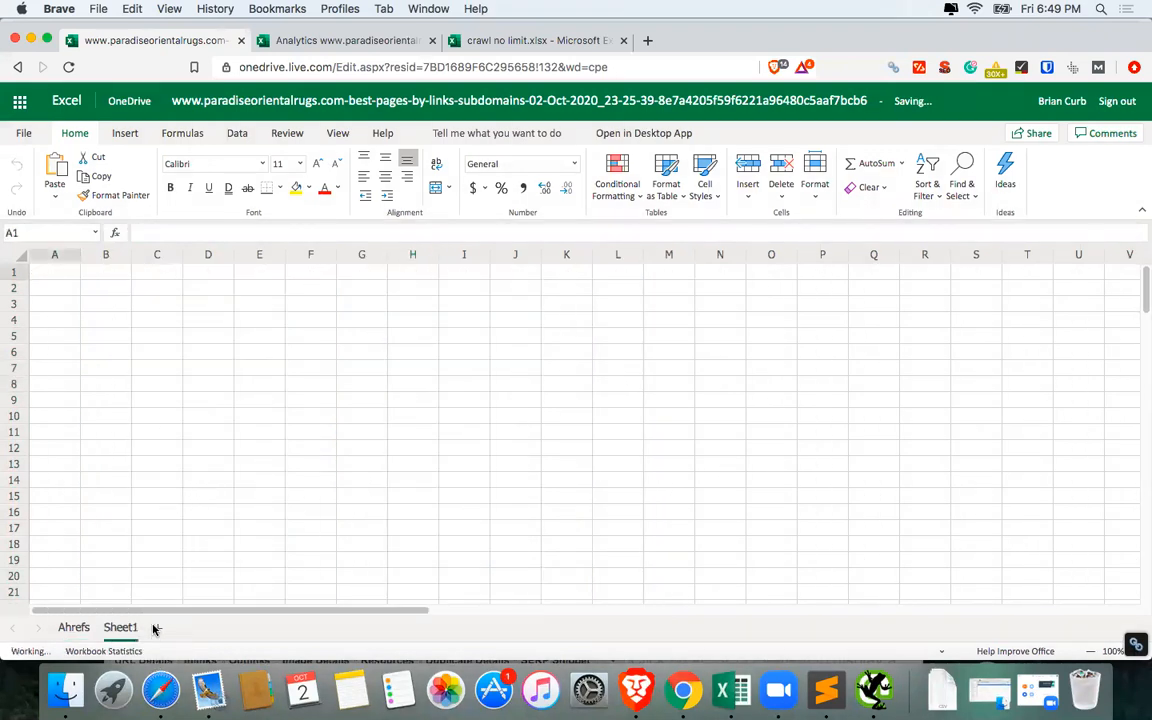
left_click(157, 627)
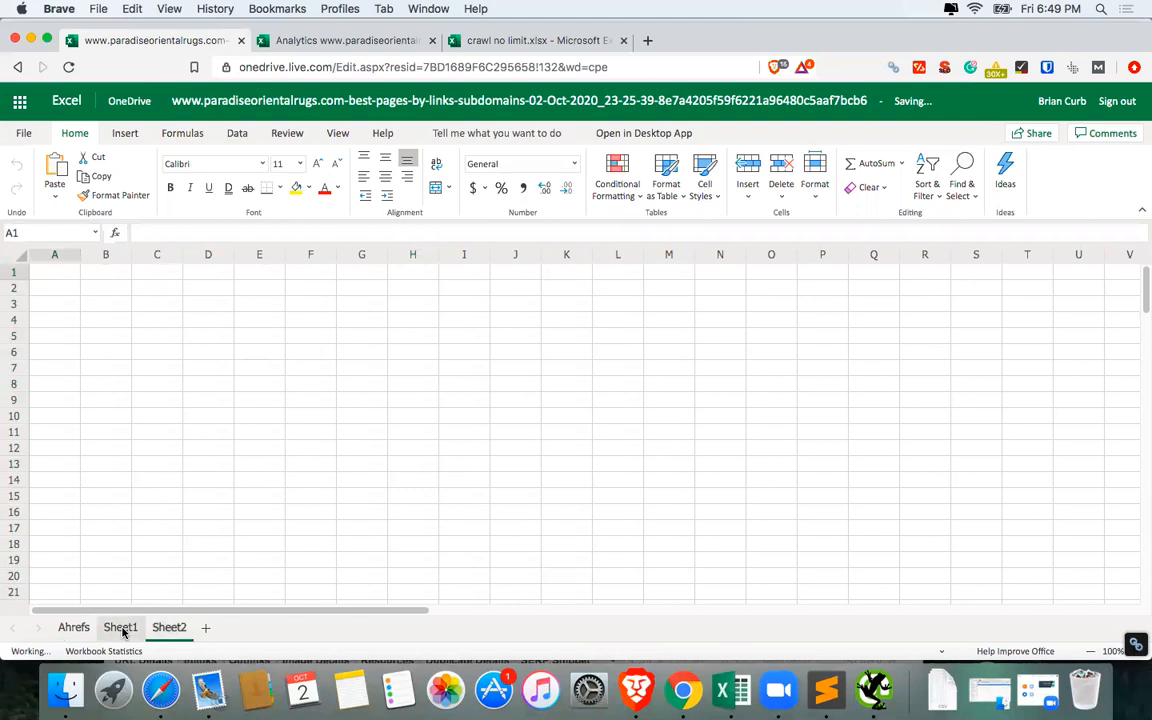
right_click(121, 628)
left_click(167, 481)
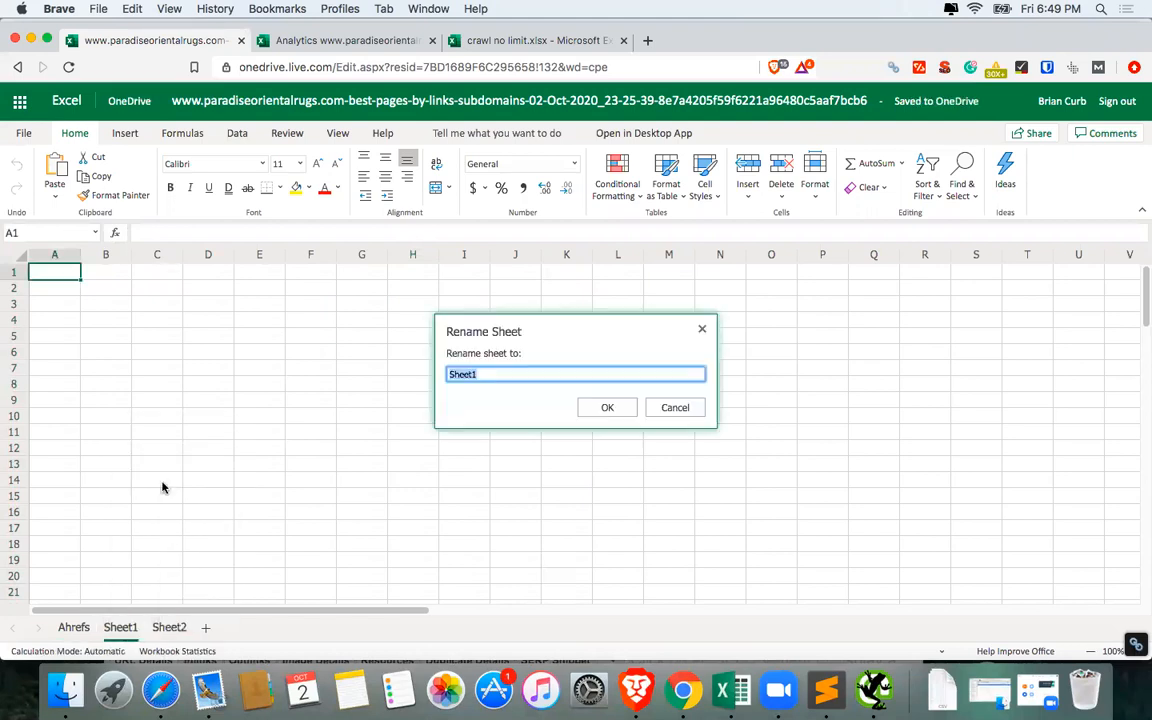
type("Analytics")
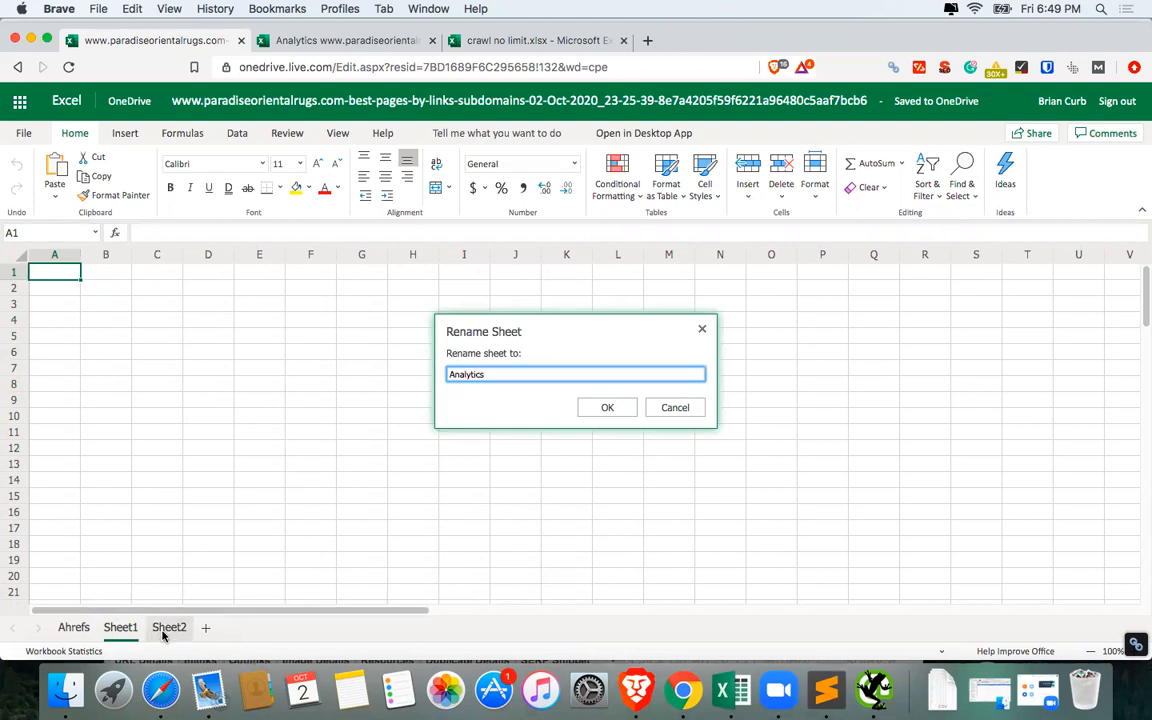
left_click(590, 407)
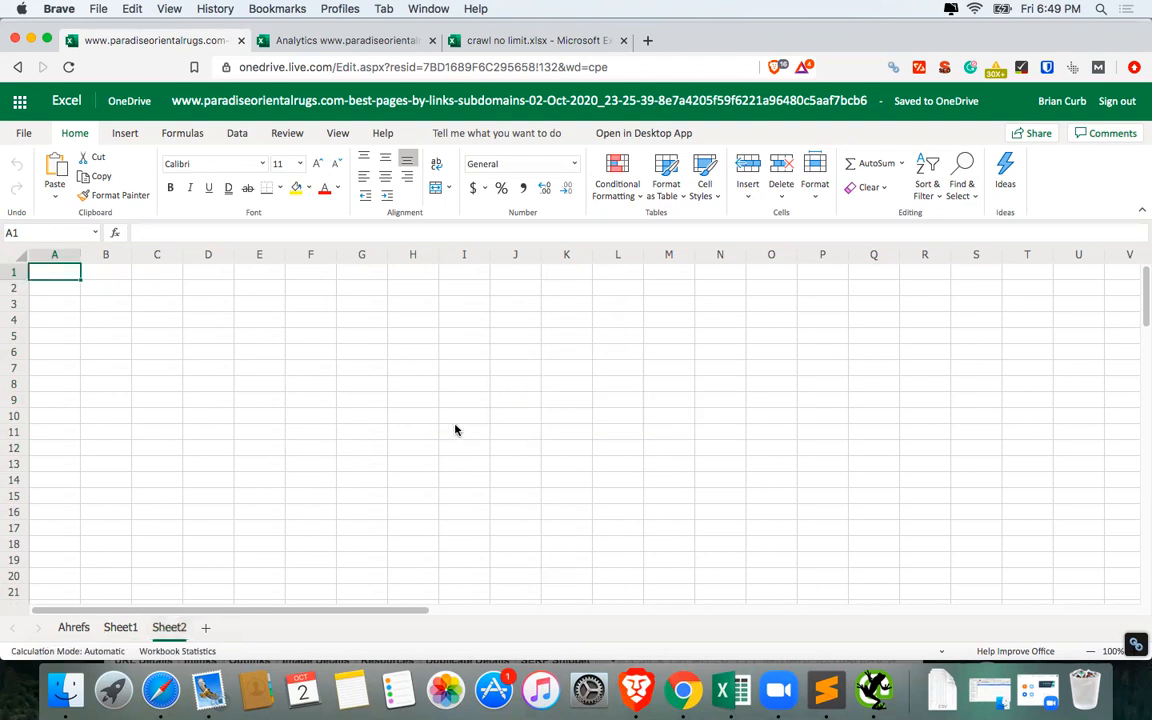
Rename Sheet1 of the Ahrefs workbook as Analytics.
right_click(124, 632)
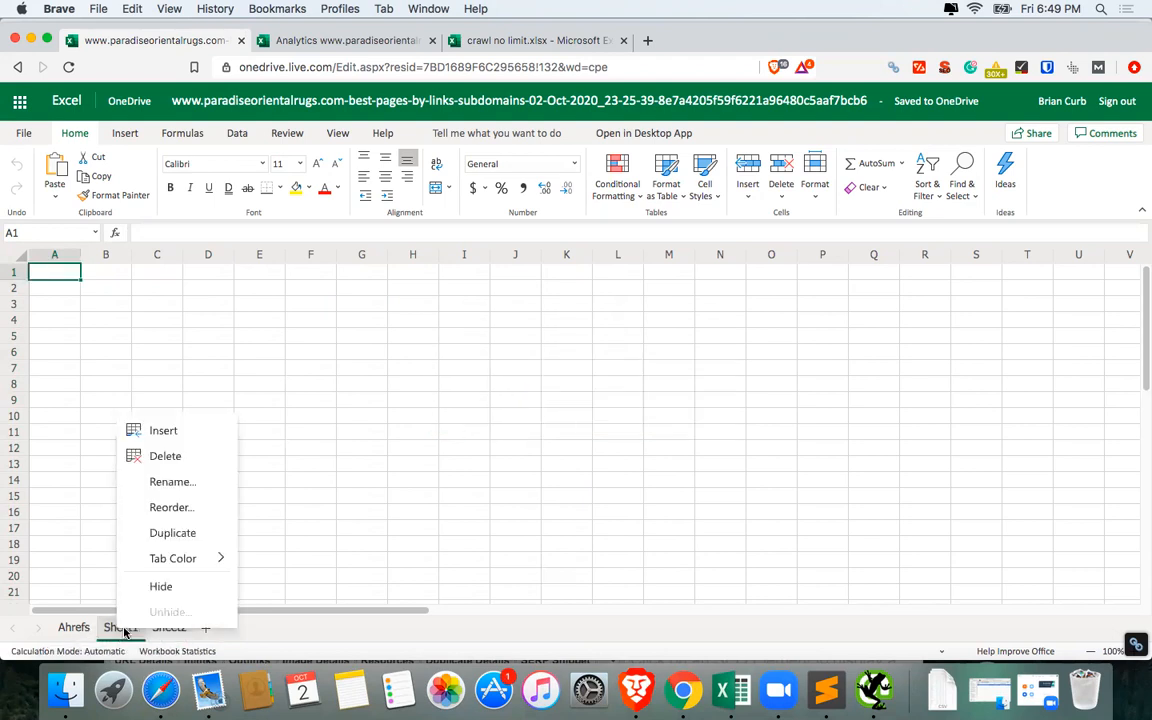
left_click(172, 481)
type("An")
key("Down")
key("Return")
left_click(620, 407)
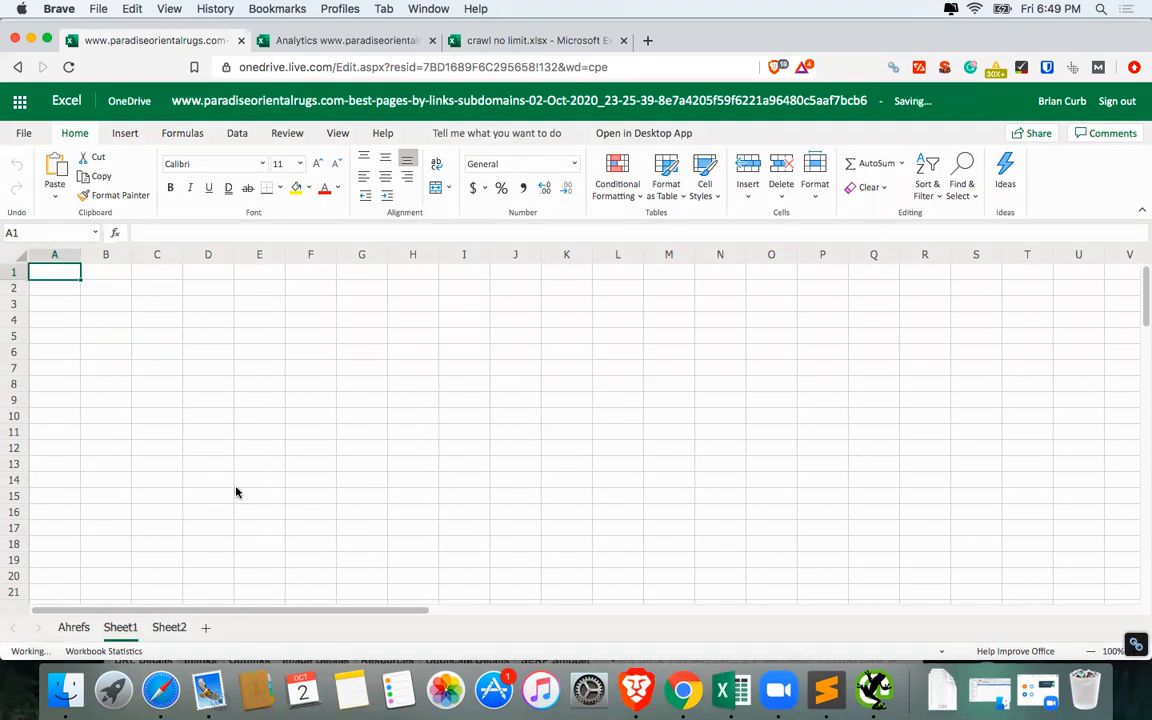
Rename Sheet2 of the Ahrefs workbook as ScreamingFrog.
right_click(192, 632)
left_click(234, 481)
type("ScreamingF")
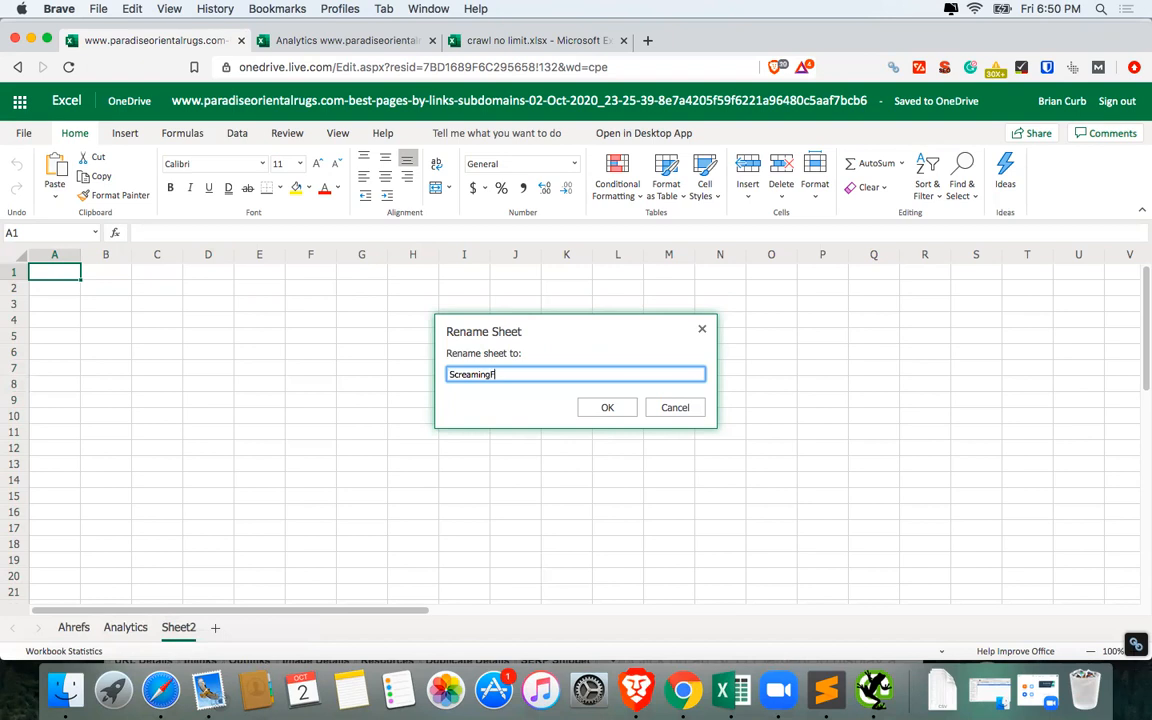
left_click(609, 407)
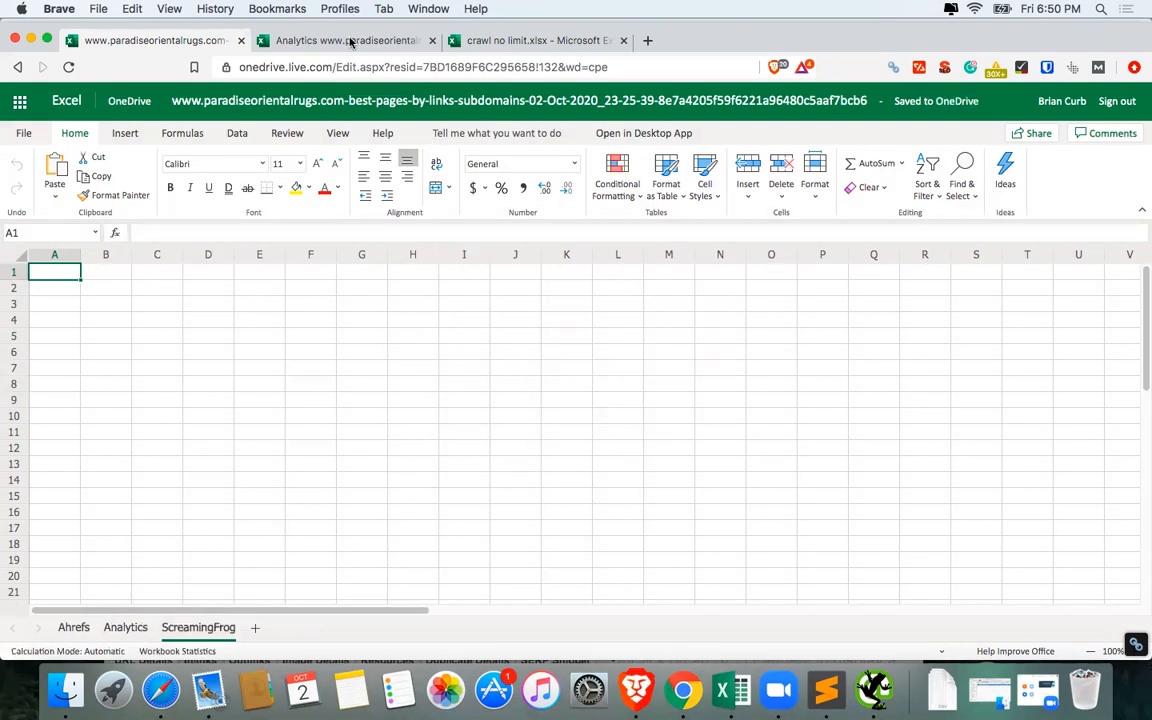
Copy columns A through M of the Analytics sheet in the separate Analytics landing pages workbook.
left_click(350, 41)
left_click(157, 272)
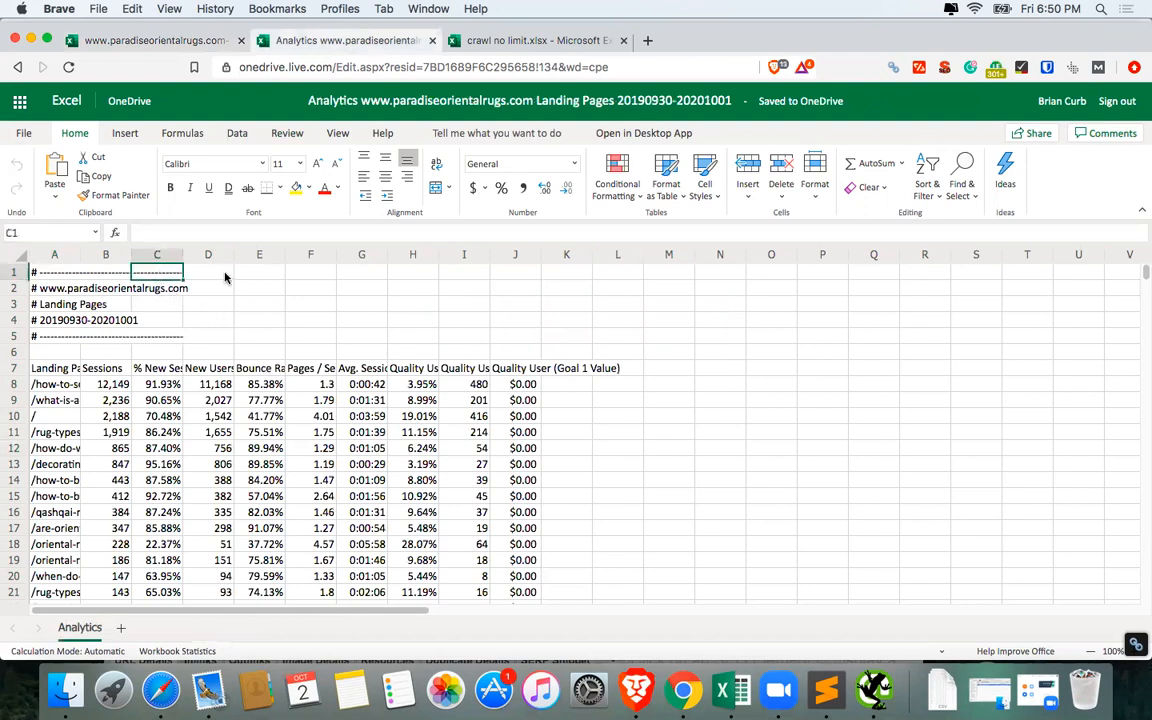
key("super+z")
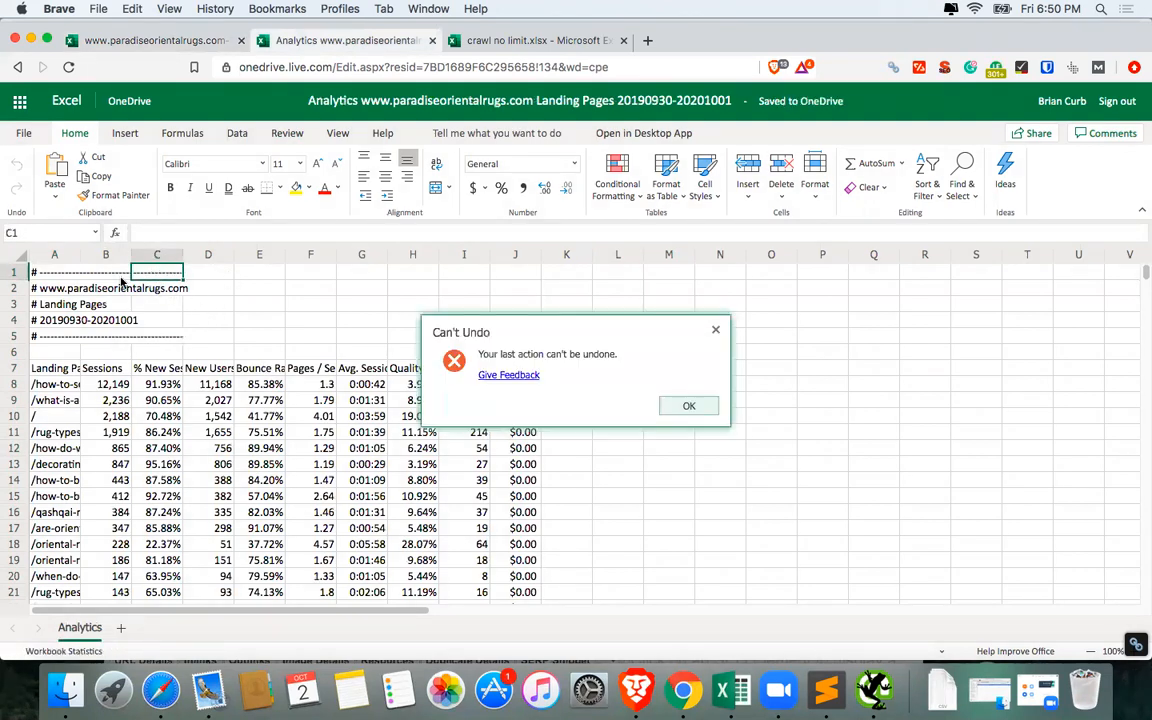
left_click(717, 331)
left_click(55, 274)
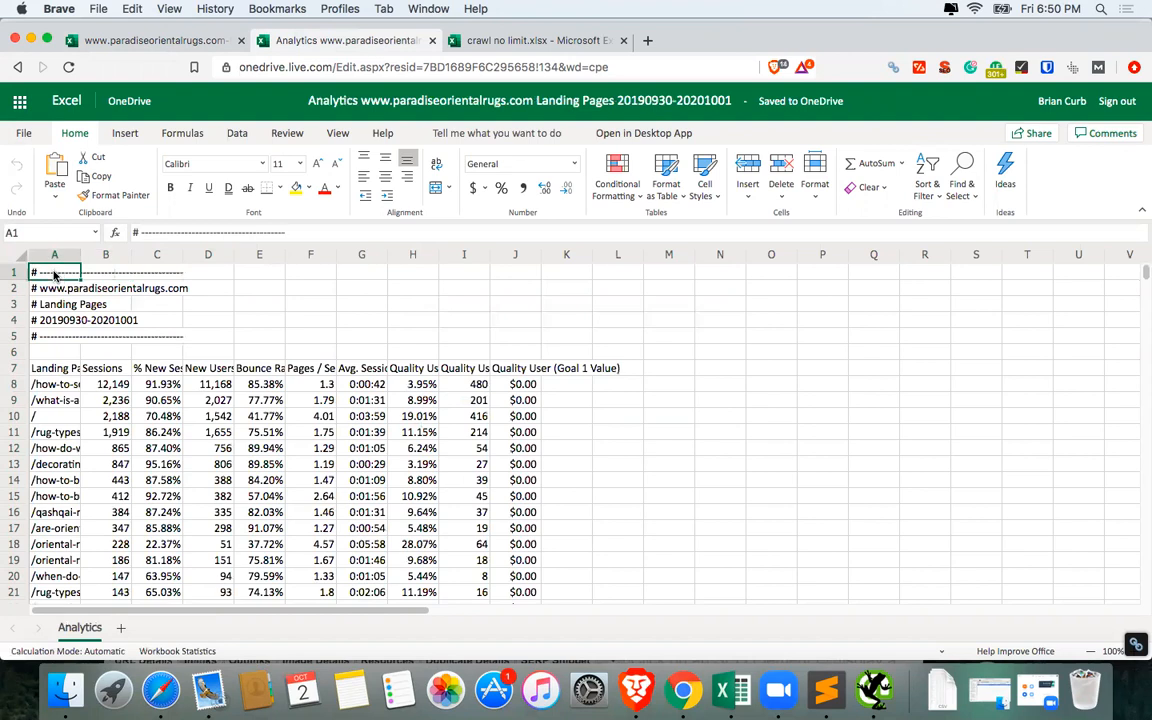
key("super+shift+Down")
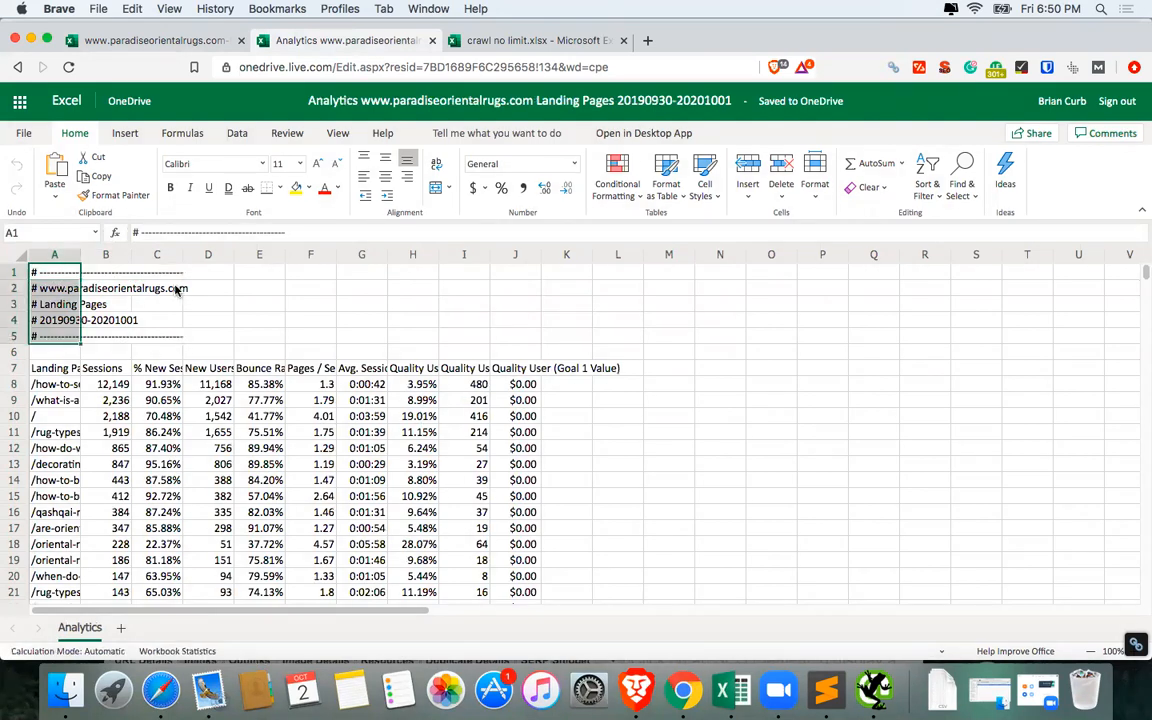
left_click(94, 286)
left_click(59, 272)
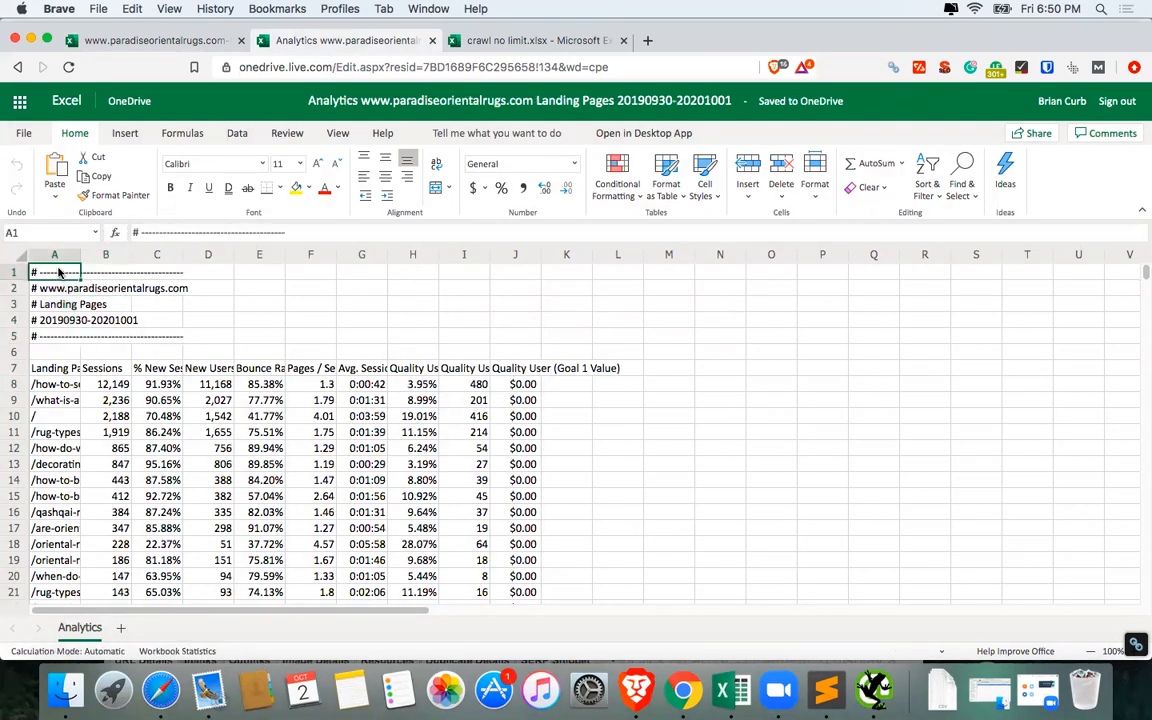
key("super+shift+Down")
left_click(60, 273)
left_click_drag(55, 256, 652, 276)
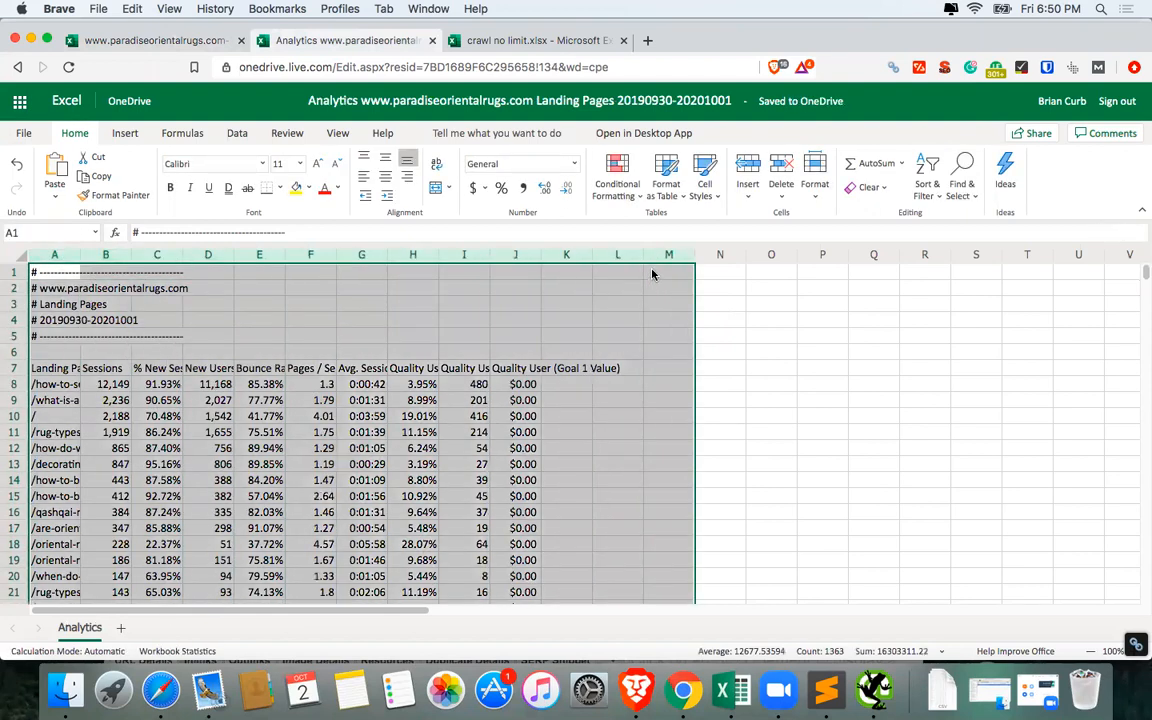
key("super+c")
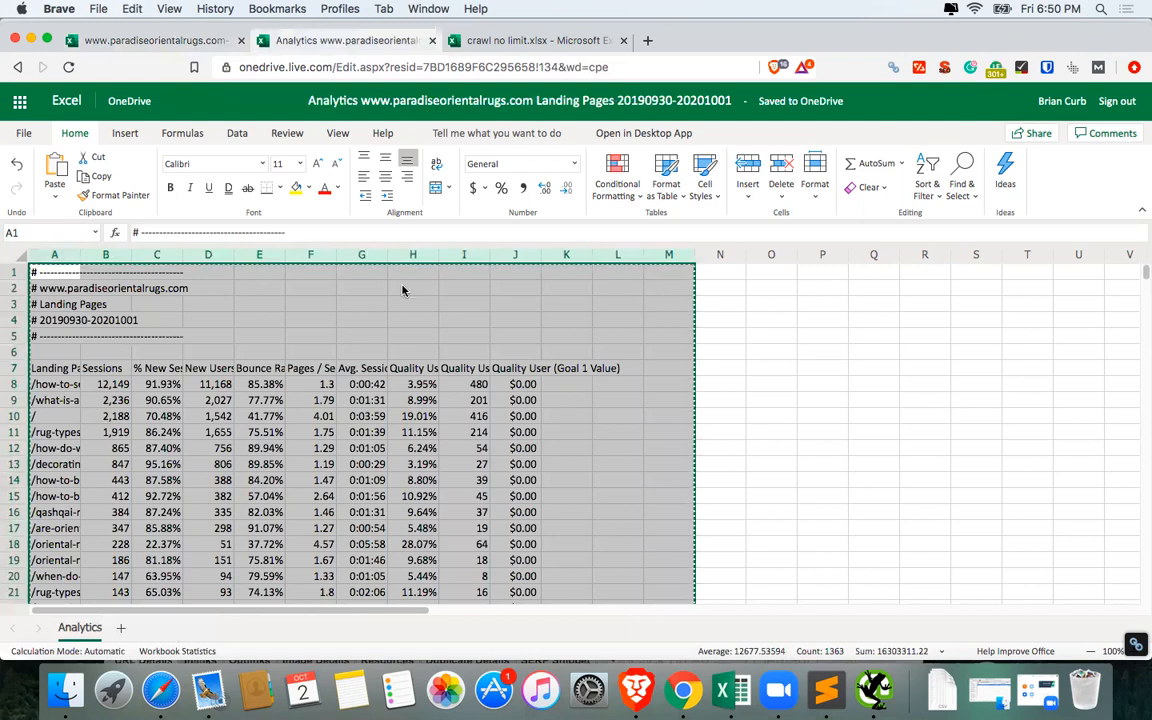
Paste the copied landing page data at cell A1 of the ScreamingFrog sheet in the Ahrefs workbook.
left_click(154, 41)
right_click(53, 278)
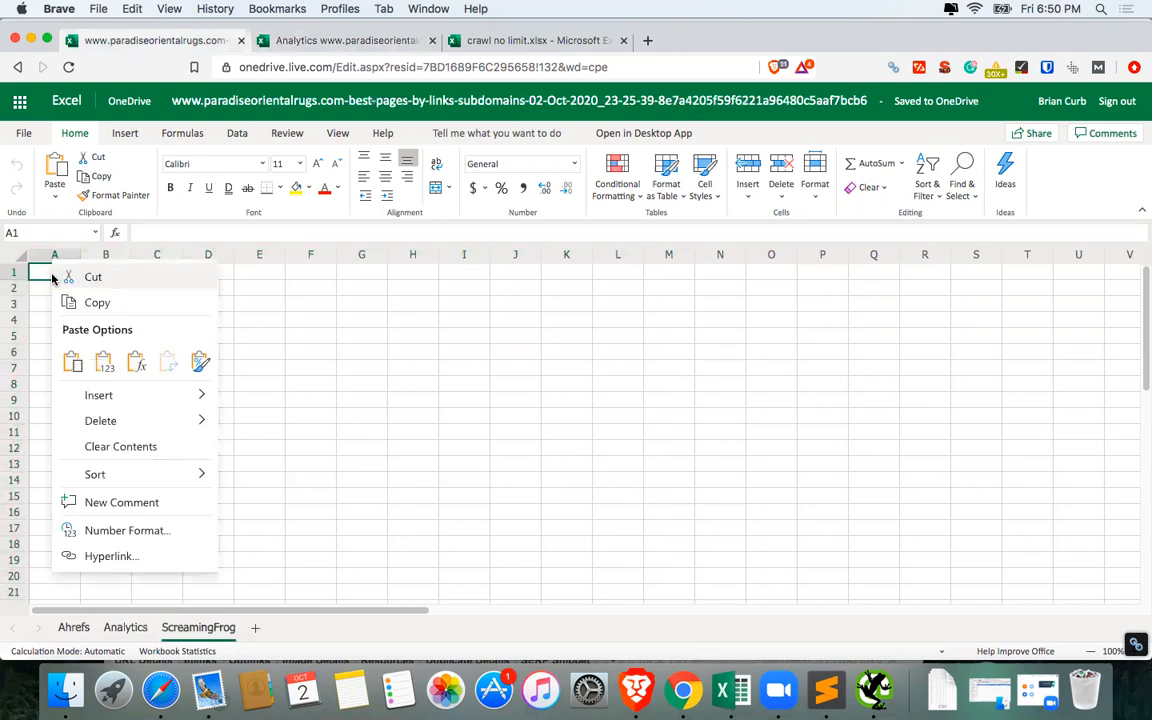
left_click(73, 362)
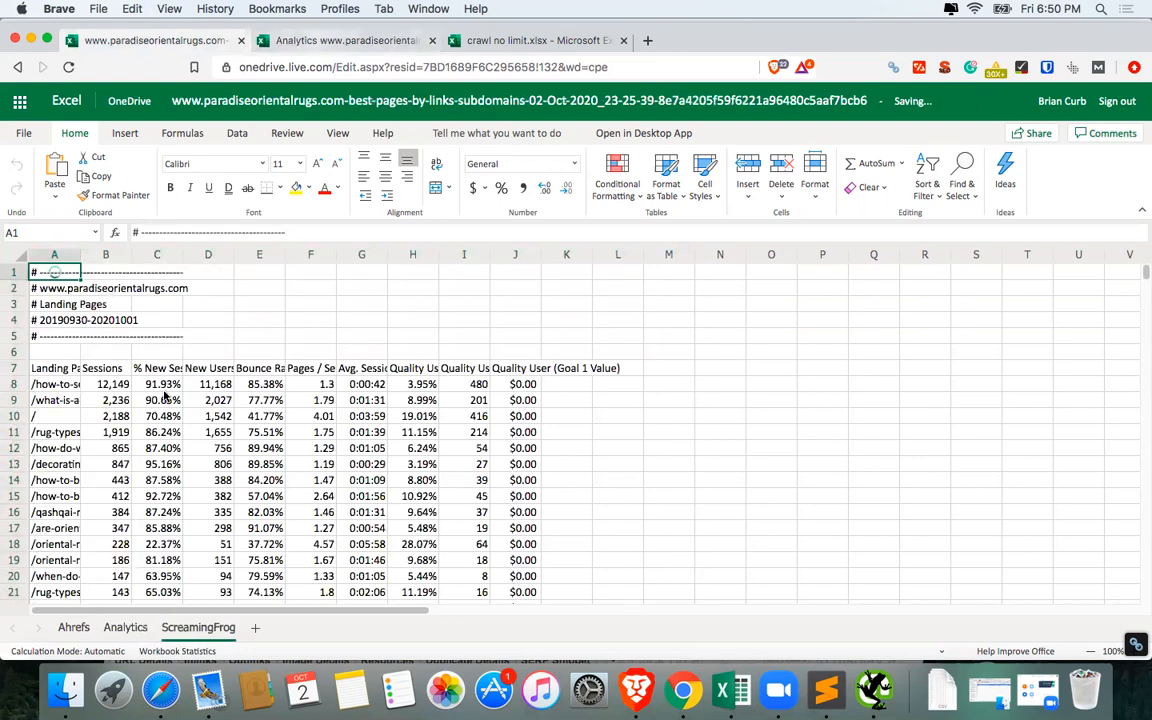
Paste the copied landing page data at cell A1 of the Analytics sheet in the Ahrefs workbook.
left_click(135, 628)
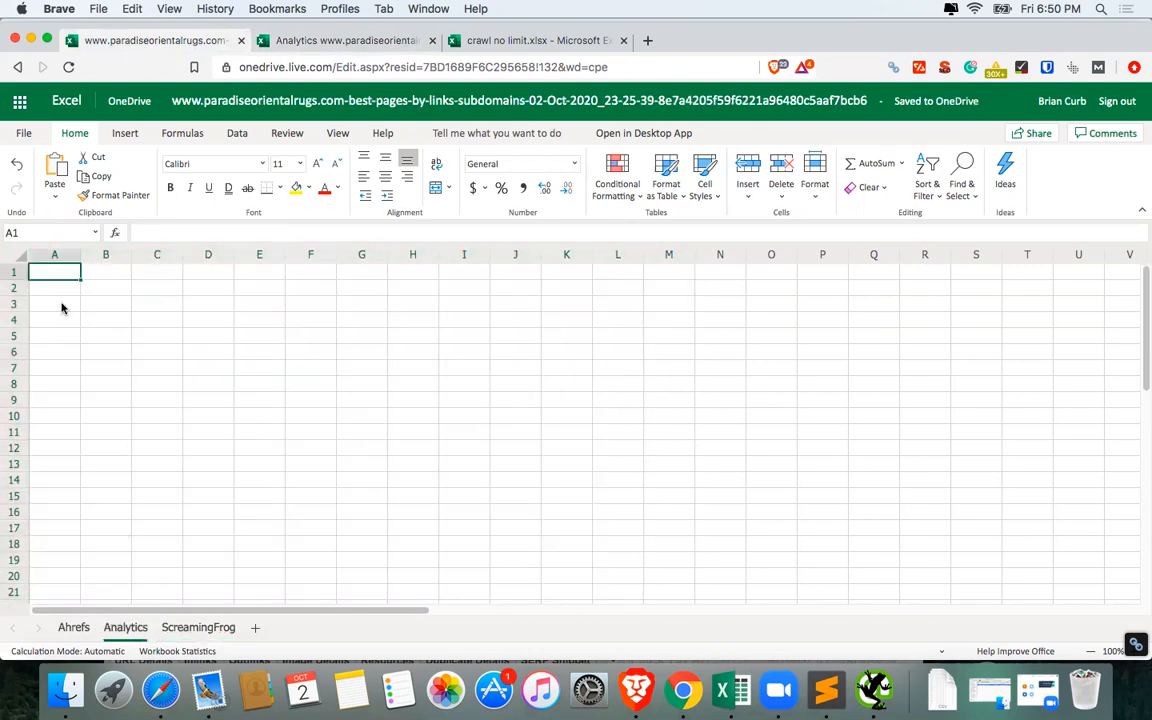
right_click(58, 264)
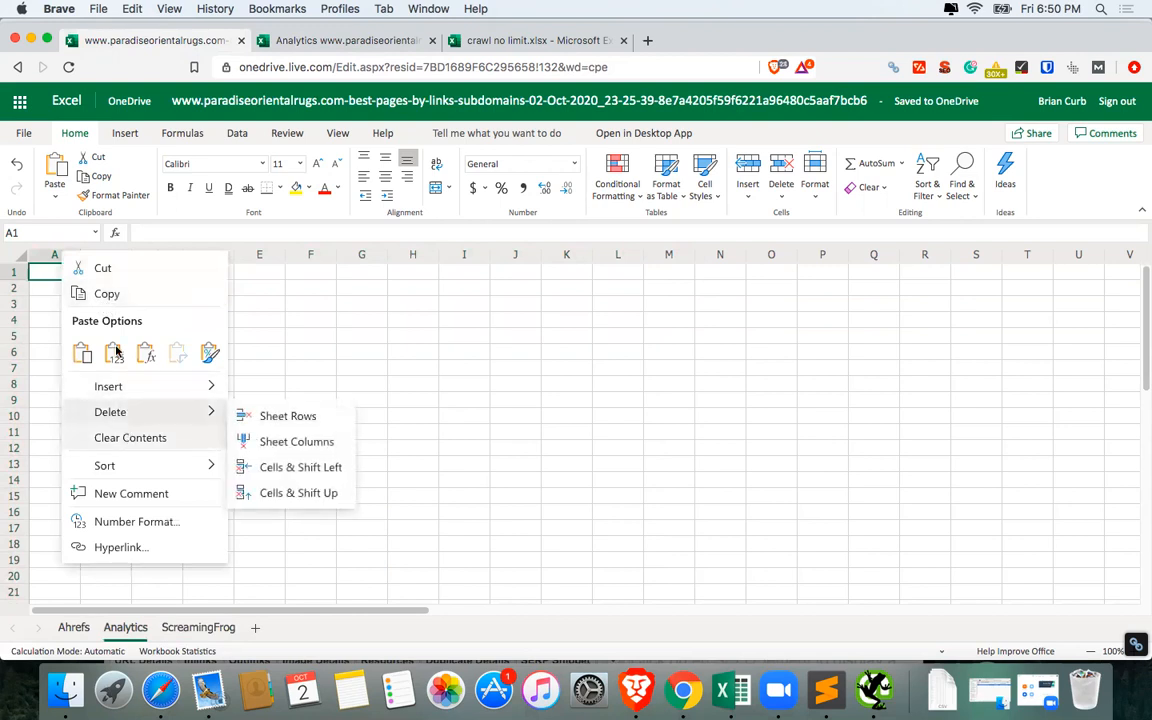
left_click(84, 354)
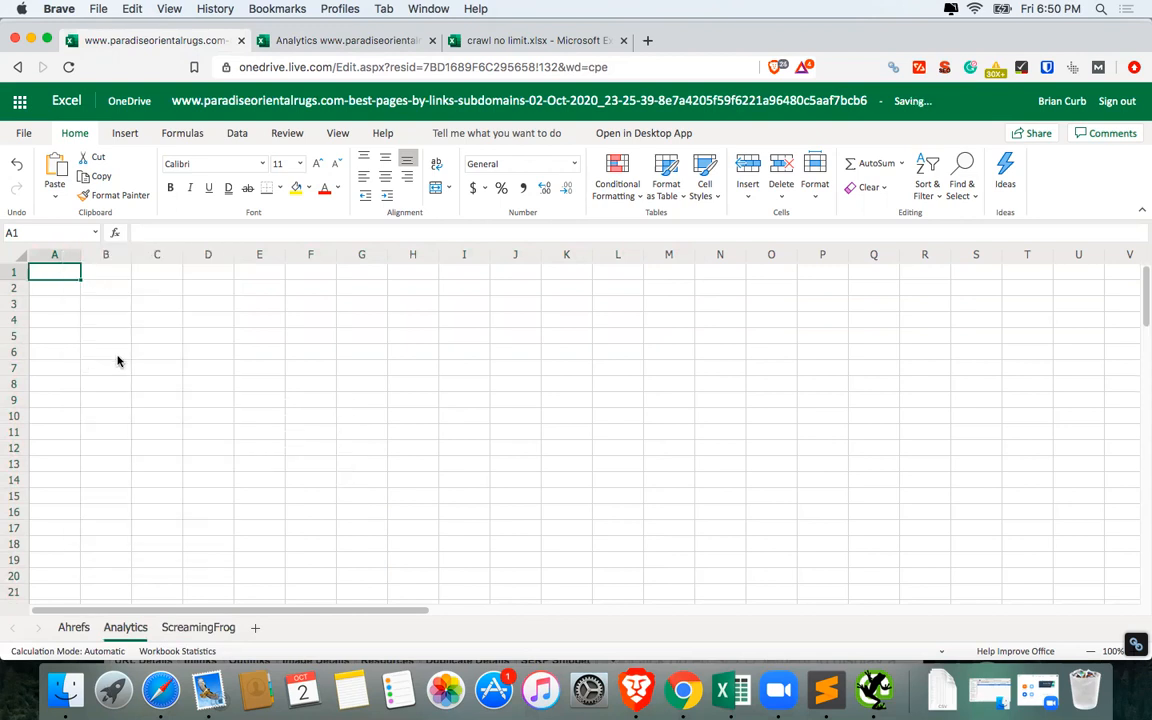
Copy the entire ScreamingFrog sheet of the crawl no limit workbook.
left_click(195, 627)
left_click(435, 39)
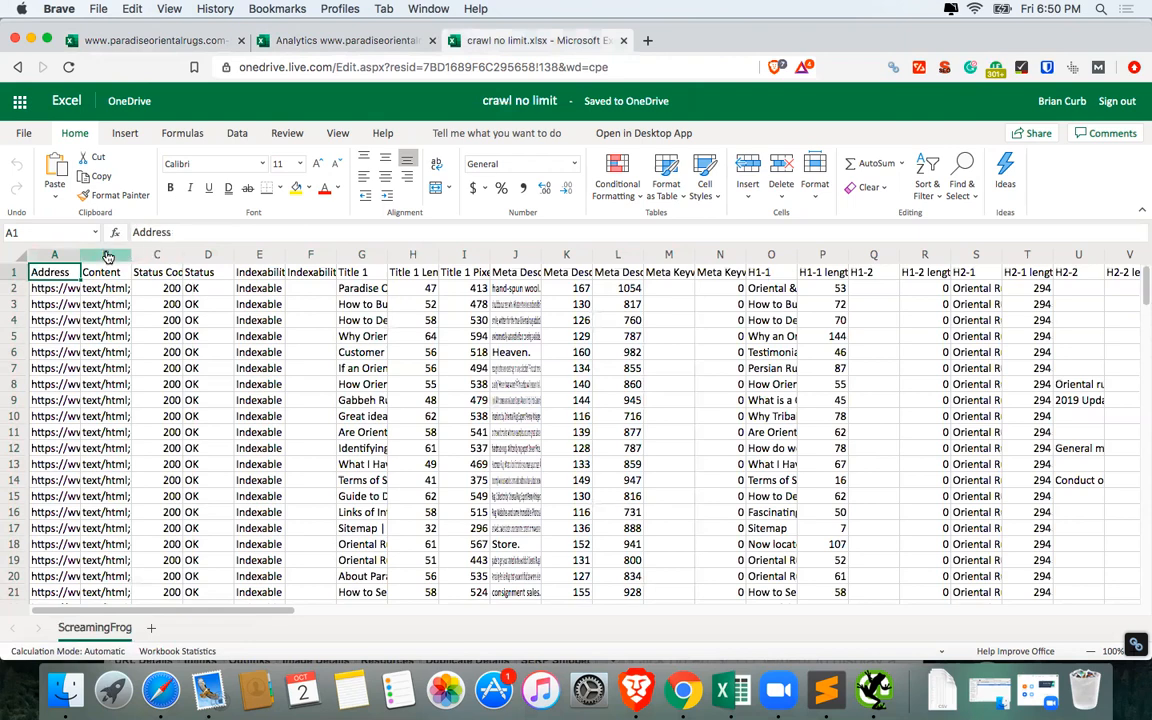
left_click(40, 255)
left_click_drag(658, 314, 1013, 265)
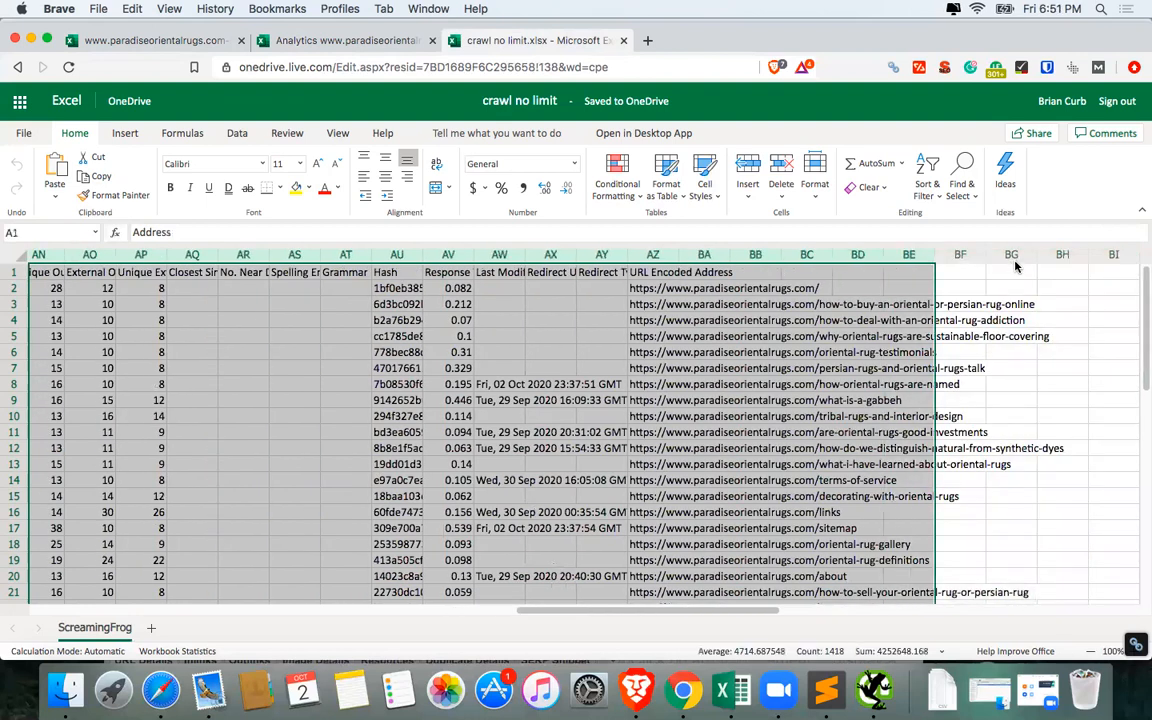
key("super+a")
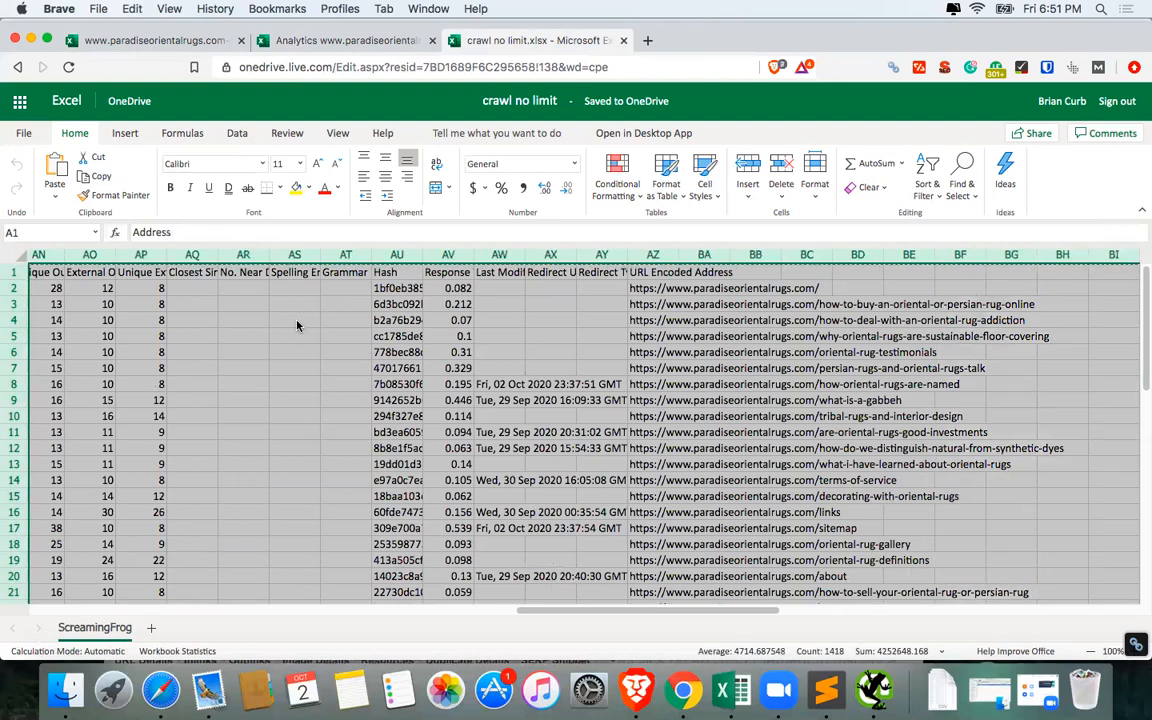
scroll(620, 610, "left", 2)
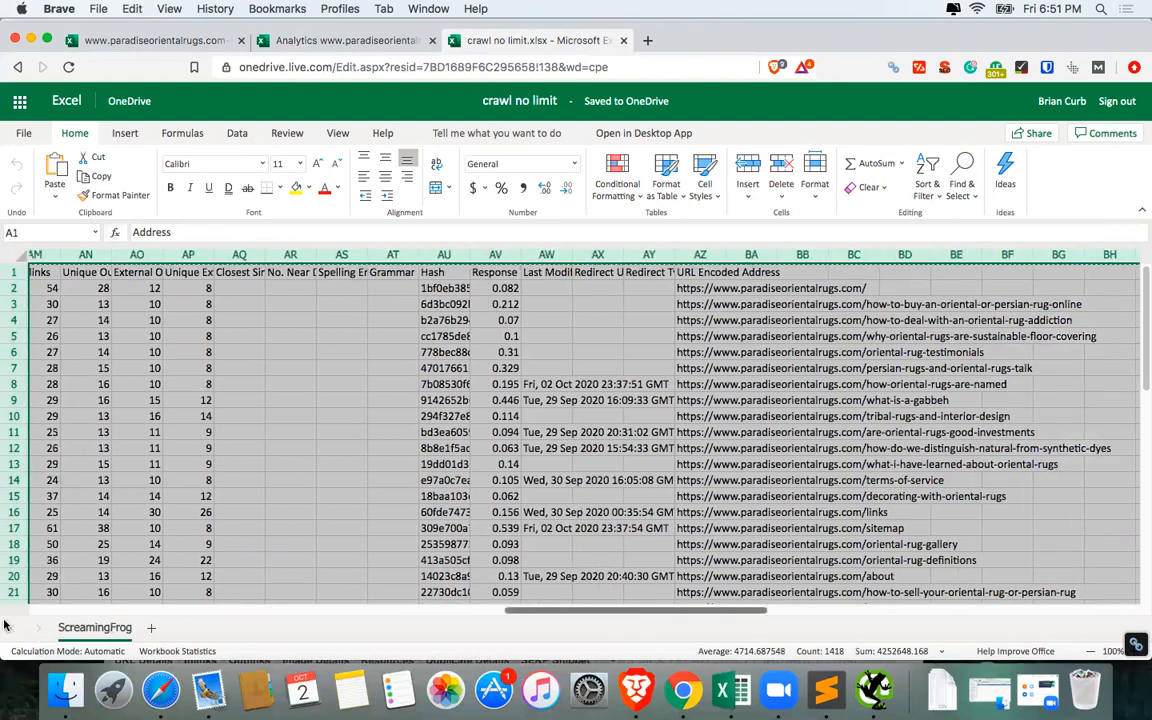
scroll(100, 601, "left", 15)
scroll(186, 610, "right", 2)
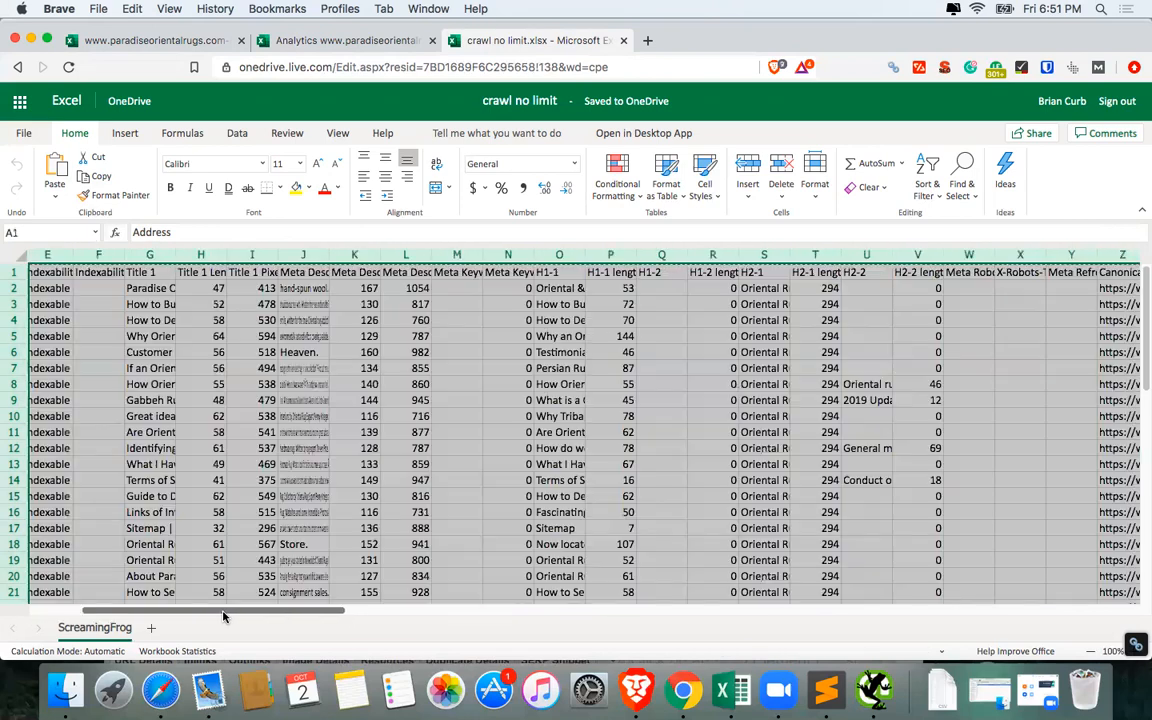
scroll(186, 610, "left", 4)
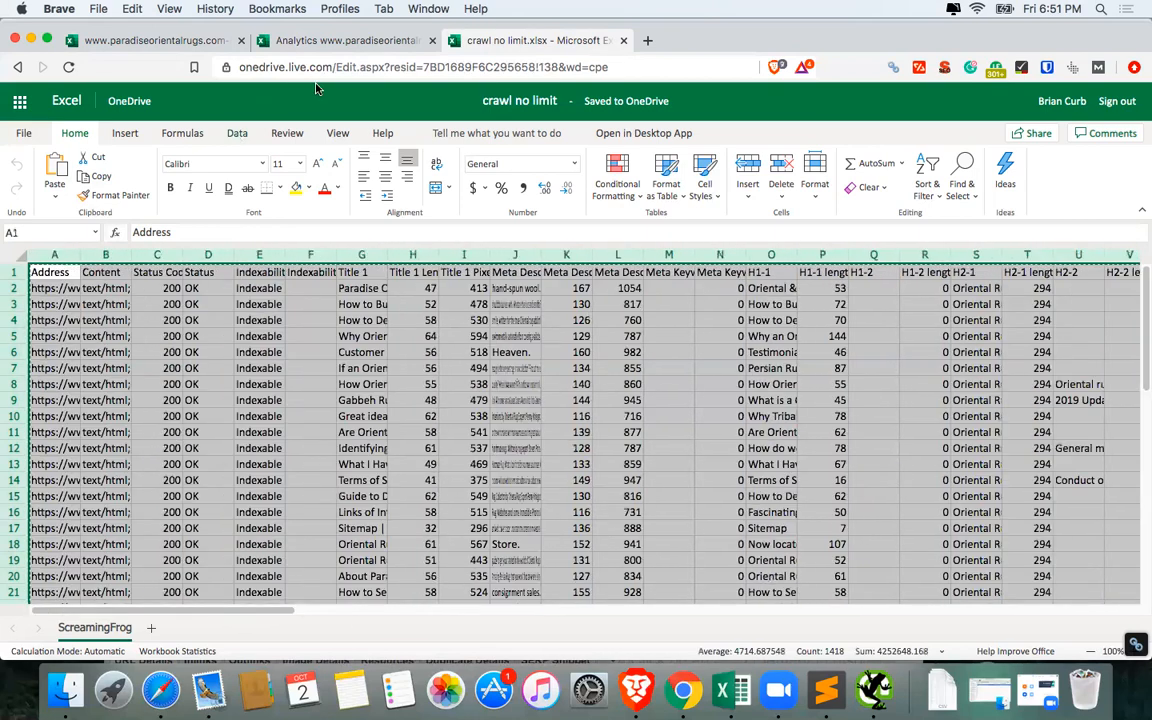
Clear the landing page data in columns A through M of the ScreamingFrog sheet in the Ahrefs workbook.
left_click(326, 42)
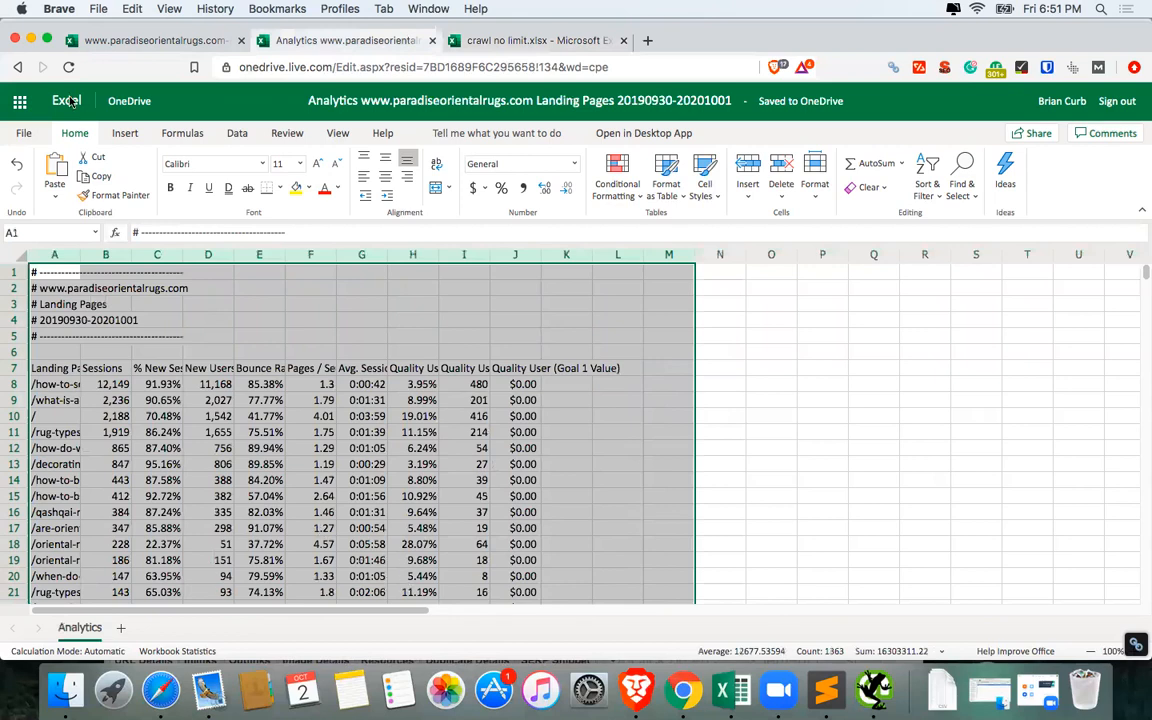
left_click(106, 42)
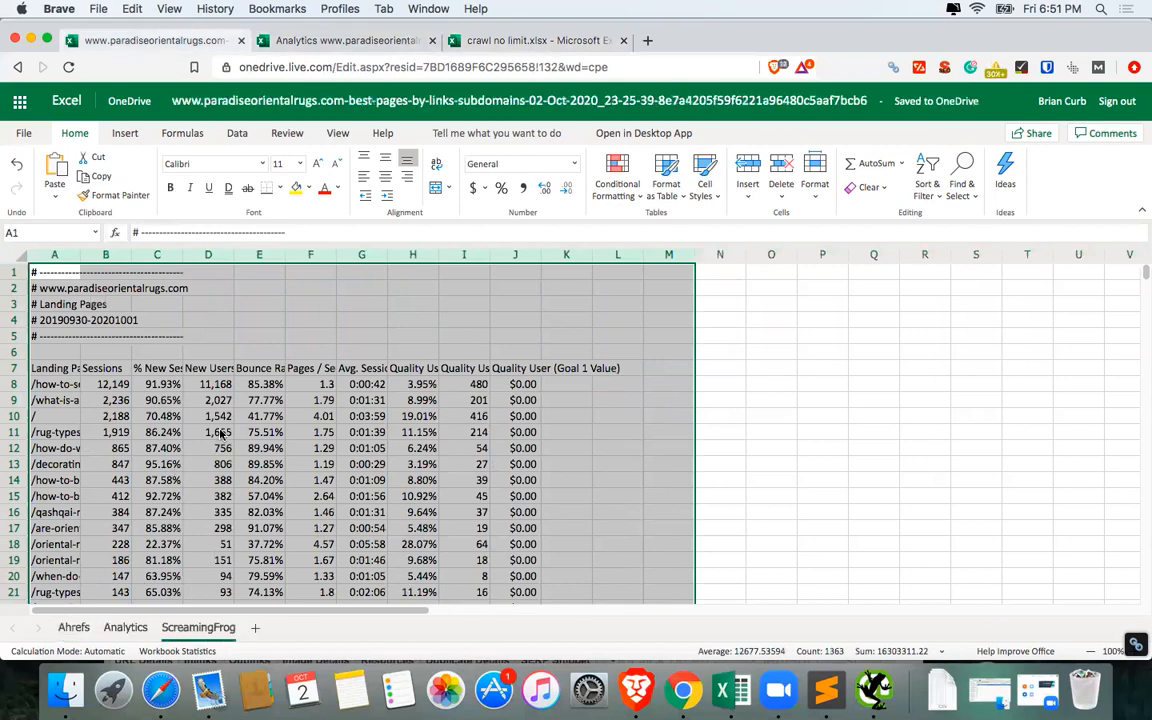
key("Delete")
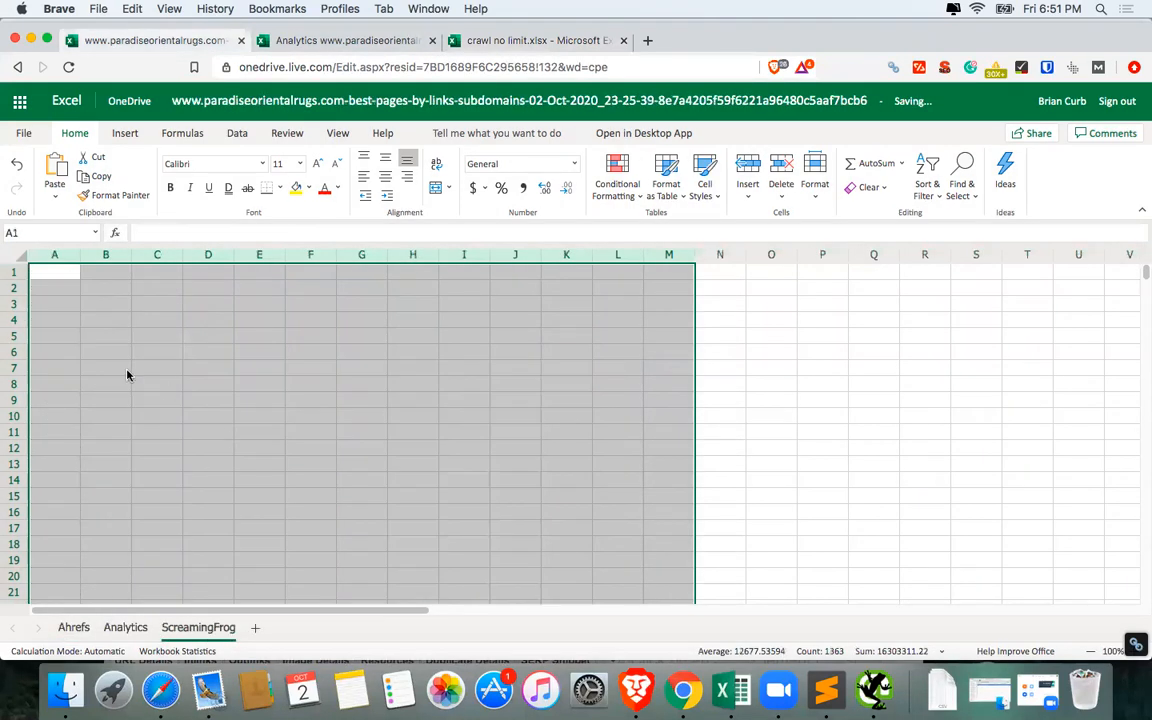
Paste the copied crawl data at cell A1 of the ScreamingFrog sheet and check the pasted rows.
left_click(55, 274)
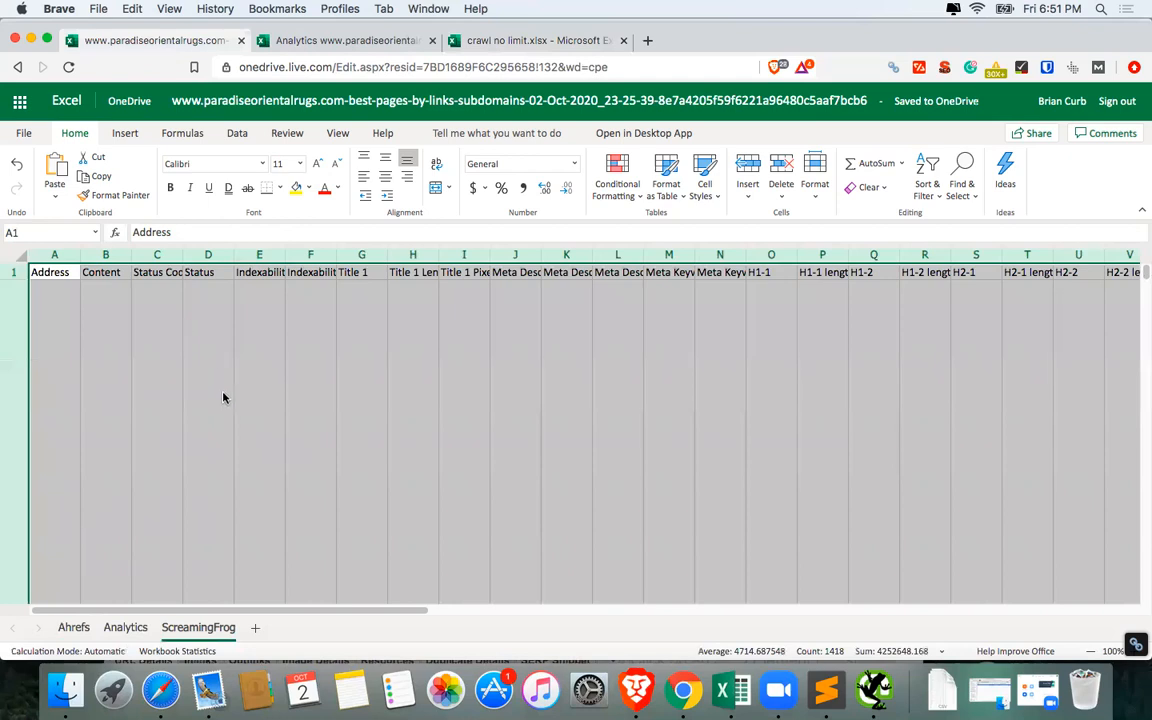
scroll(250, 447, "down", 1)
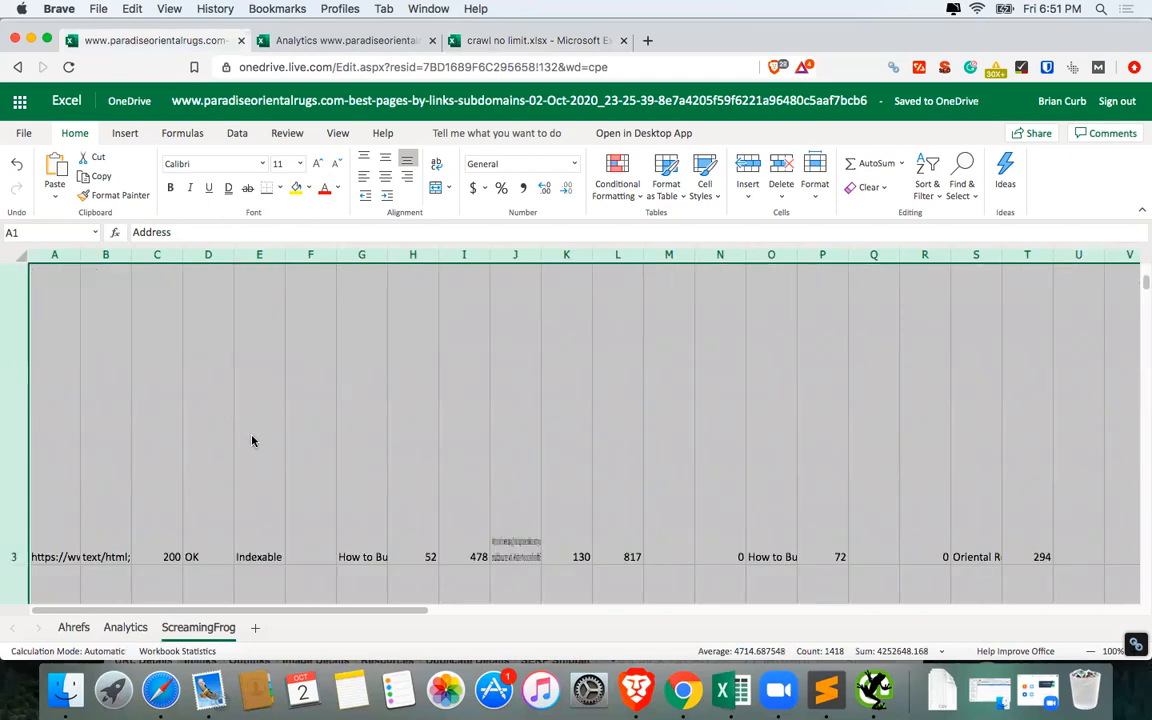
scroll(252, 441, "up", 1)
left_click(250, 428)
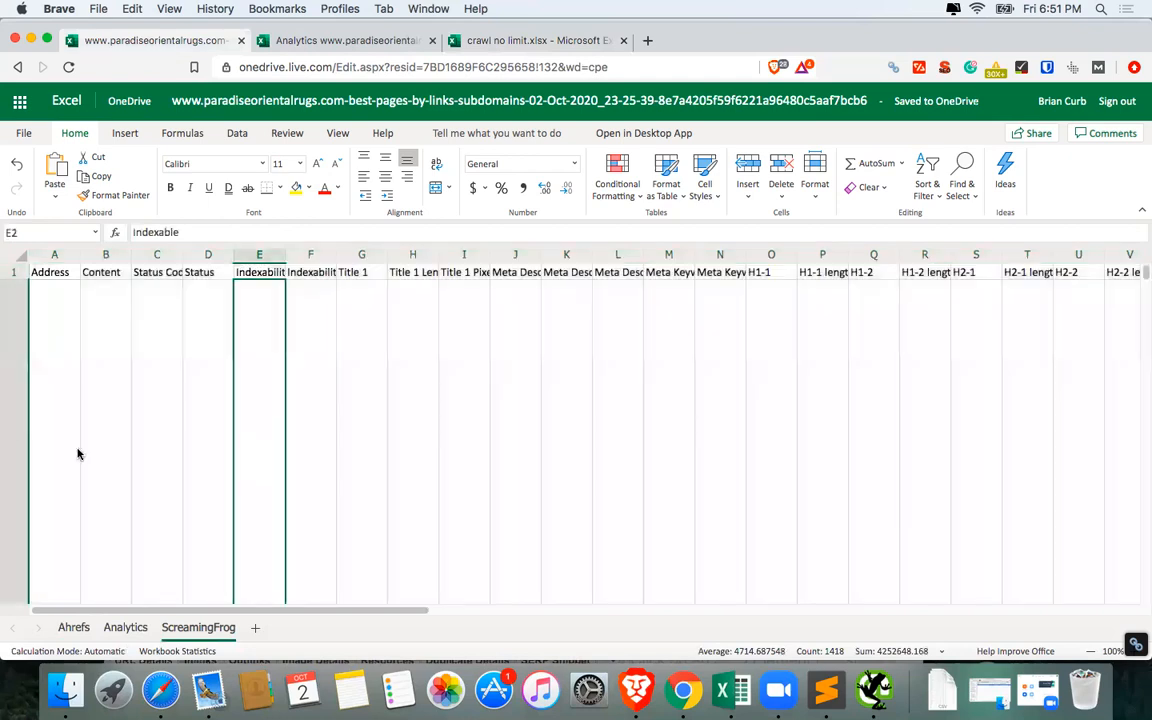
scroll(78, 454, "down", 1)
scroll(860, 537, "up", 1)
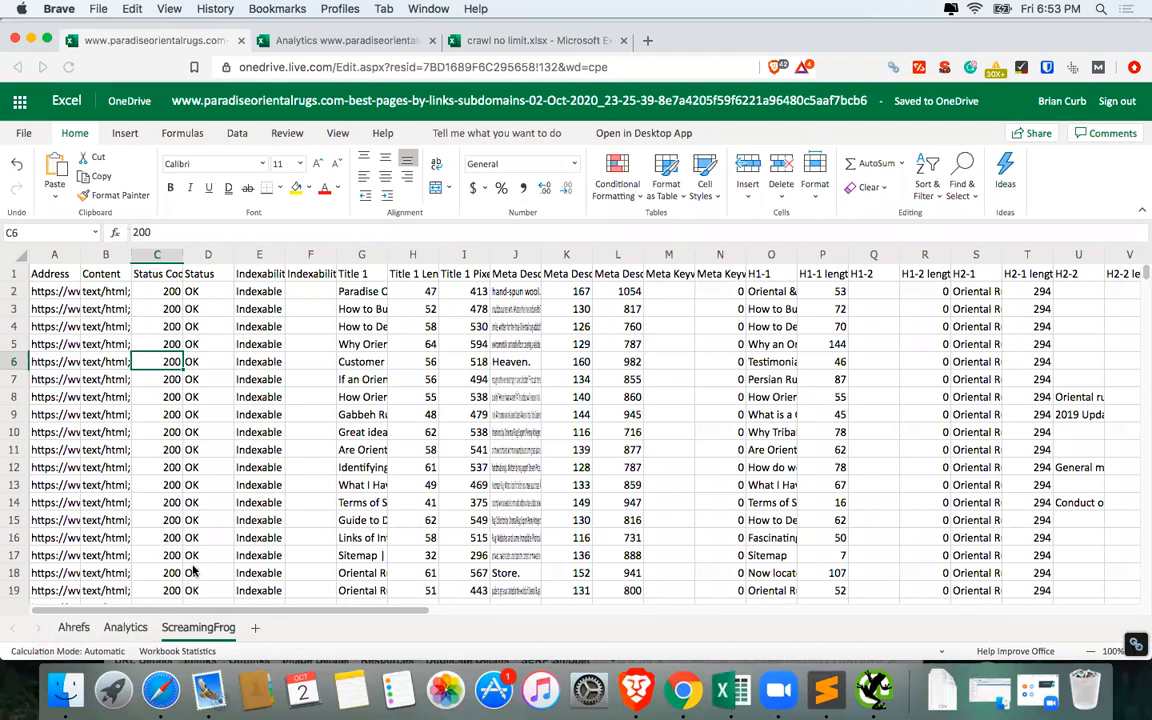
Widen the Address column on the ScreamingFrog sheet so that more of each URL is readable.
left_click(88, 284)
left_click_drag(80, 257, 172, 265)
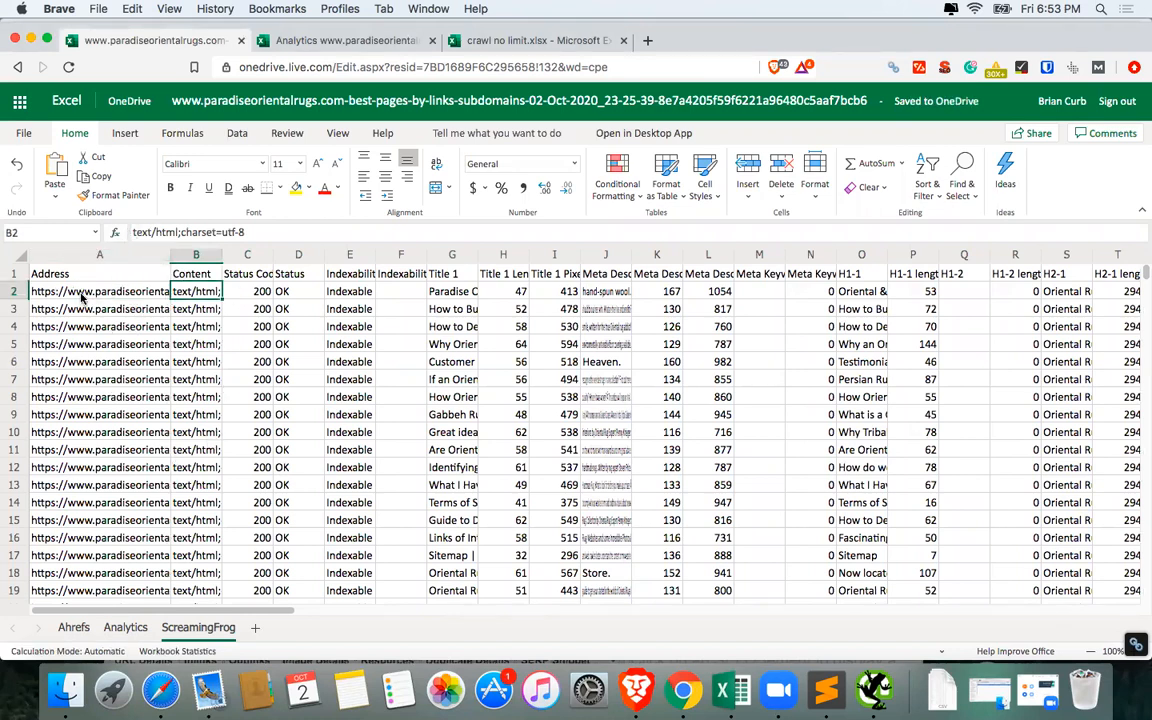
left_click_drag(160, 265, 310, 267)
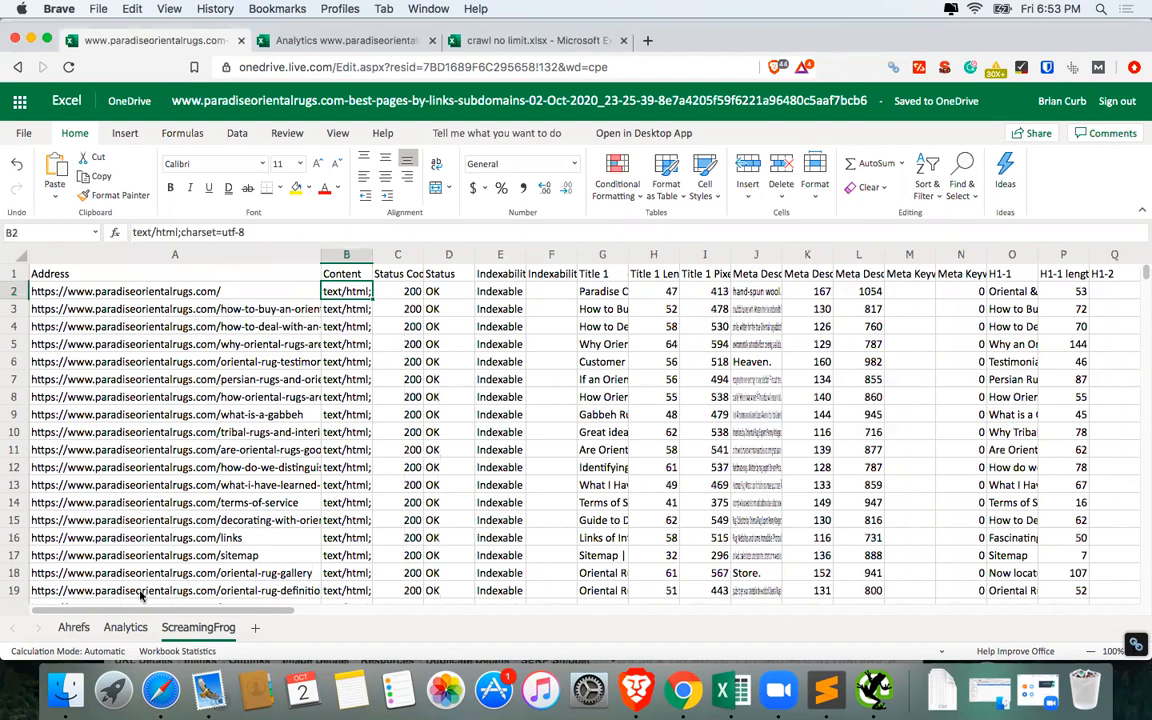
Widen column A on the Analytics sheet to fit the landing page paths.
left_click(126, 628)
left_click(103, 350)
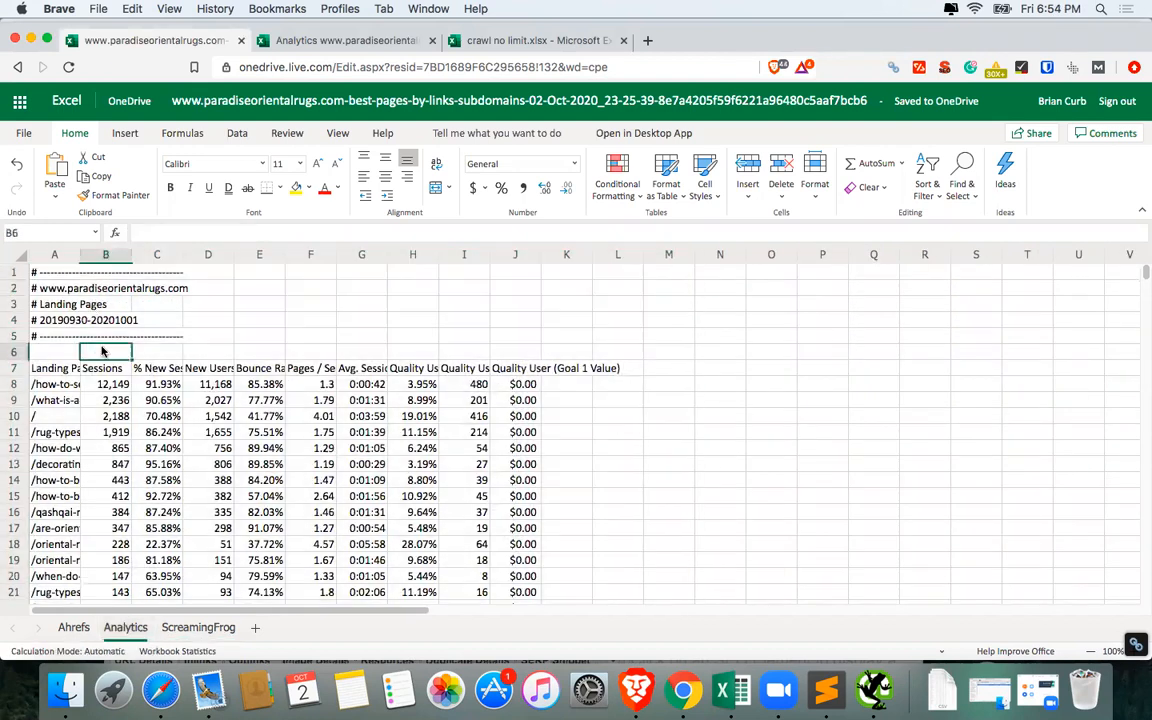
left_click_drag(80, 254, 287, 256)
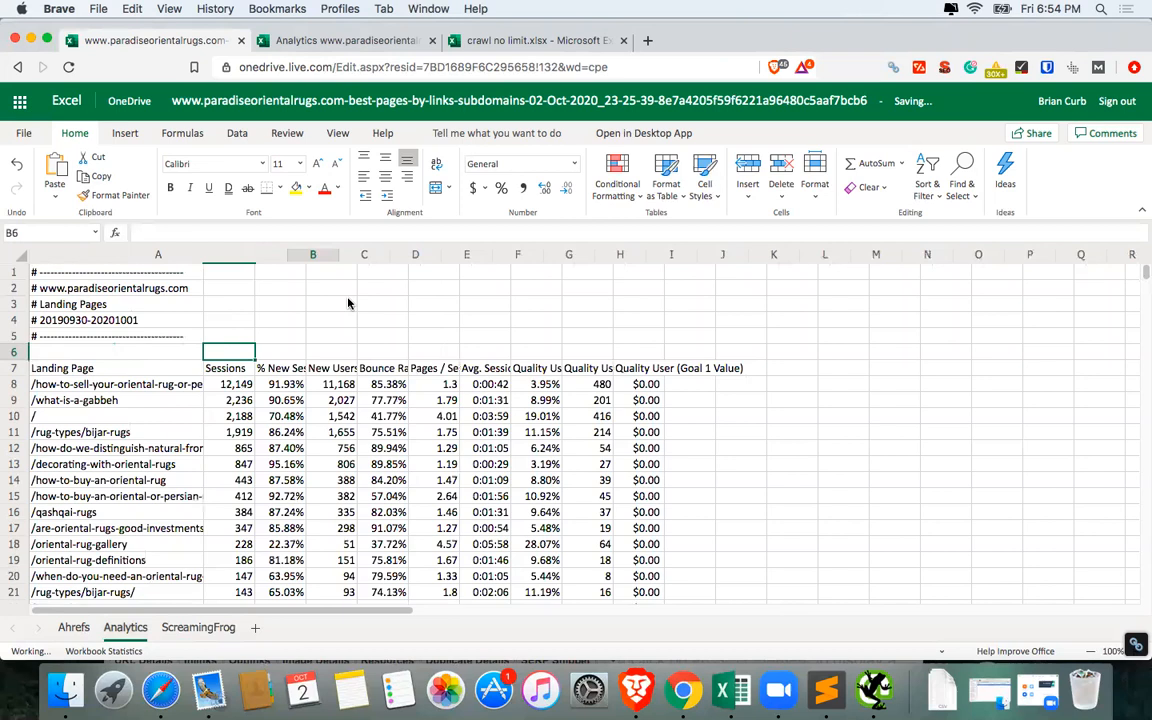
Delete the export header cells A1:K6 on the Analytics sheet, shifting the remaining cells up.
mouse_move(748, 352)
left_mouse_down()
mouse_move(383, 330)
mouse_move(40, 272)
left_mouse_up()
right_click(69, 298)
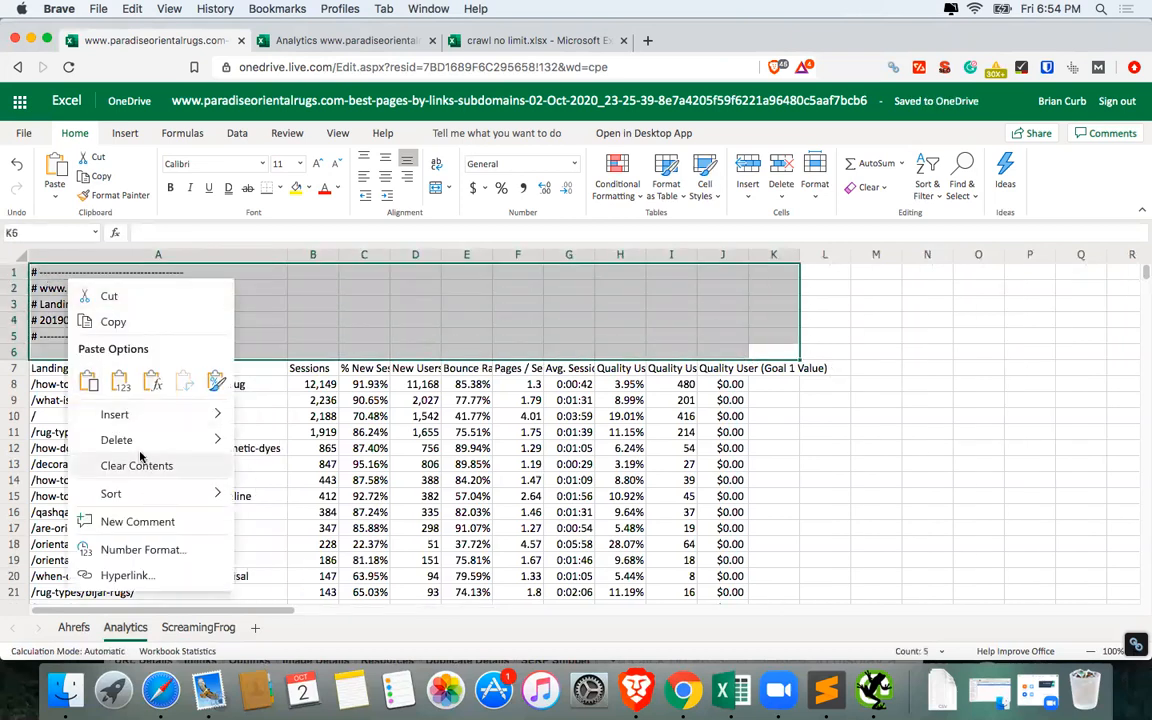
mouse_move(121, 441)
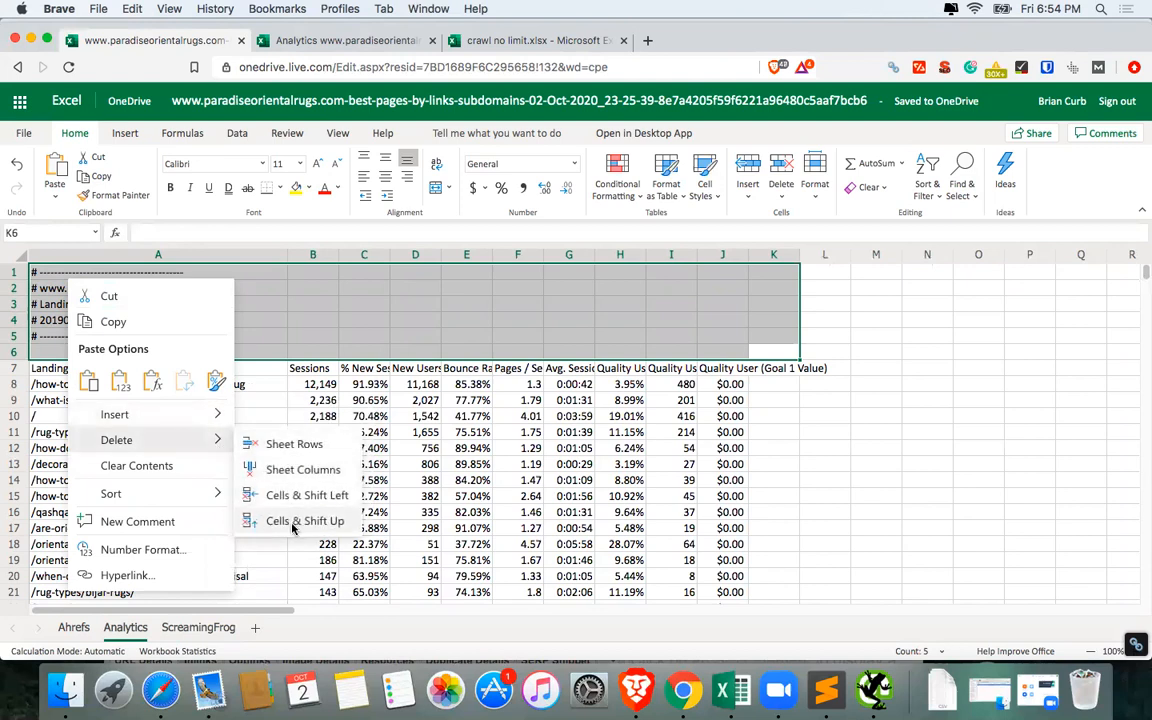
left_click(293, 528)
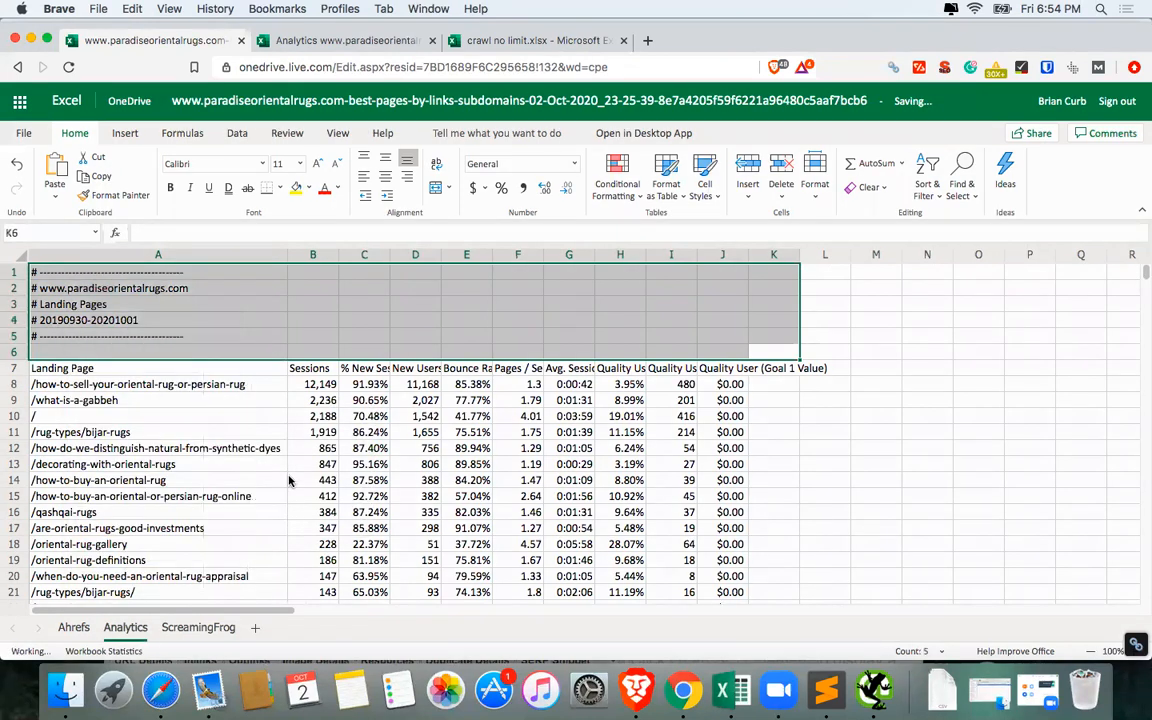
left_click(245, 400)
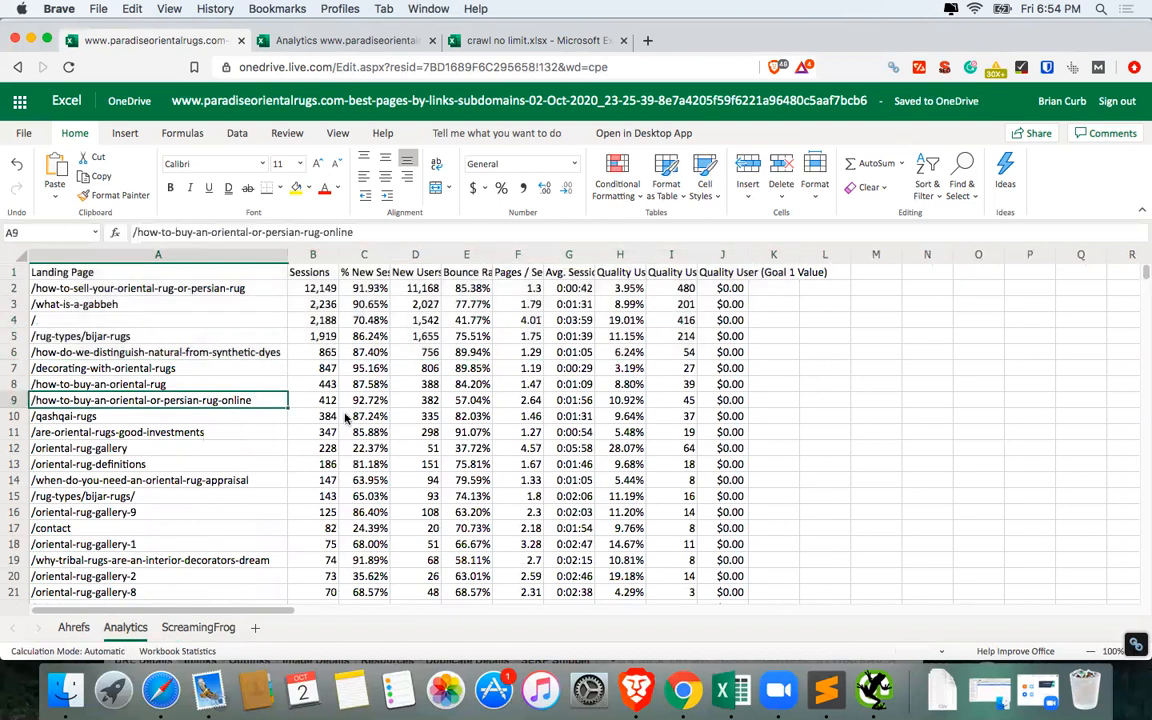
Move the # and URL Rating columns of the Ahrefs sheet to columns O and P.
left_click(73, 627)
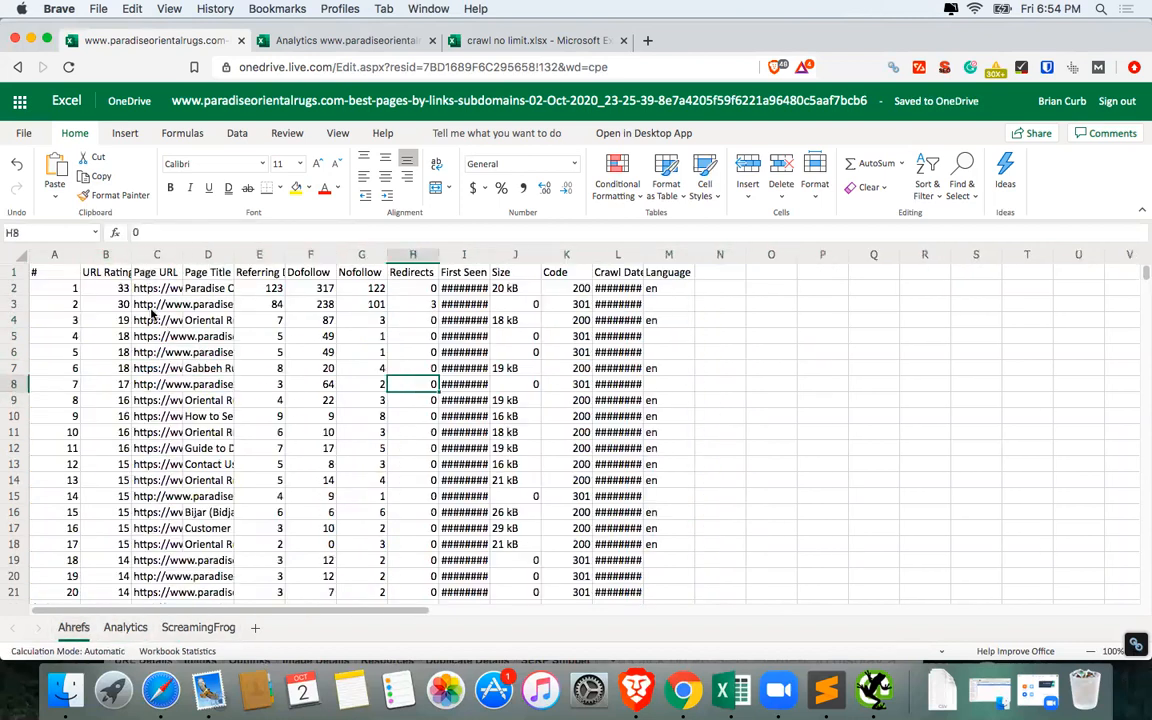
left_click_drag(56, 256, 101, 256)
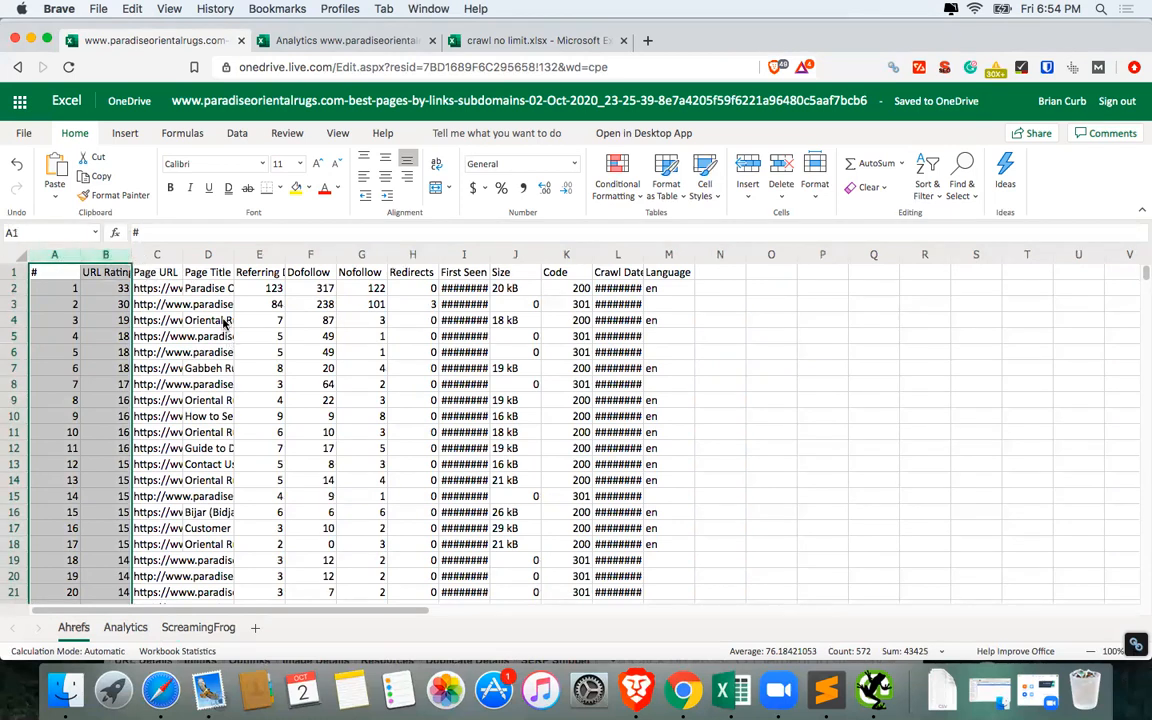
key("super+x")
left_click(760, 272)
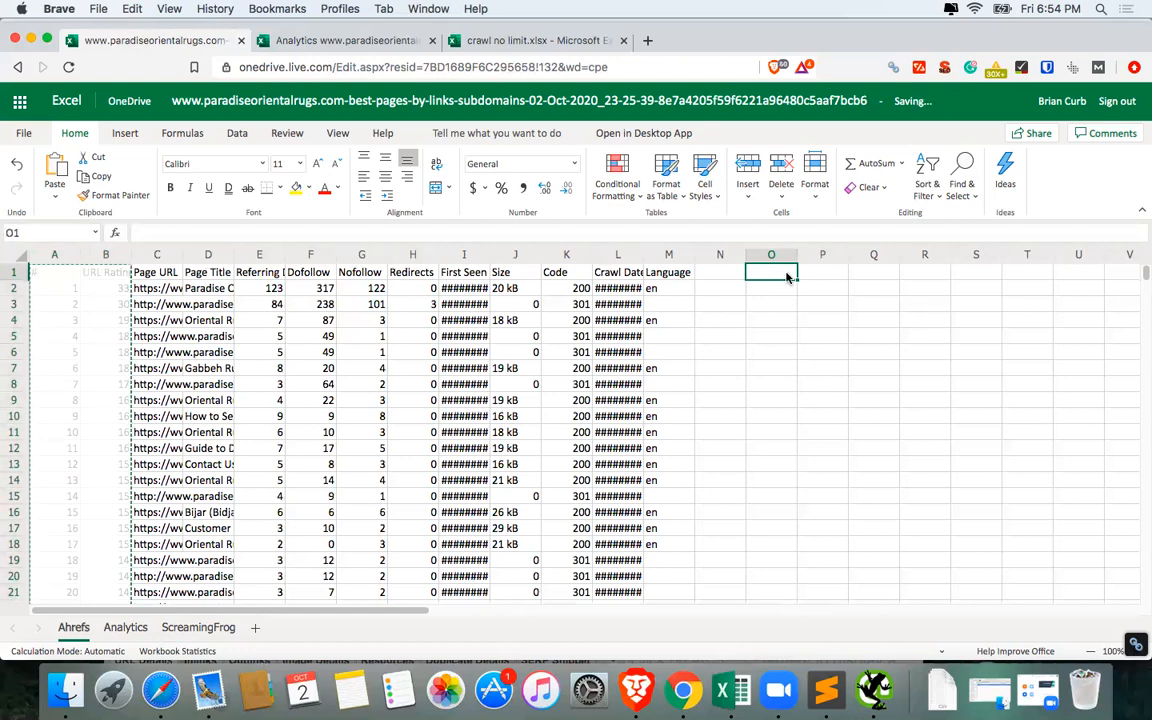
key("super+v")
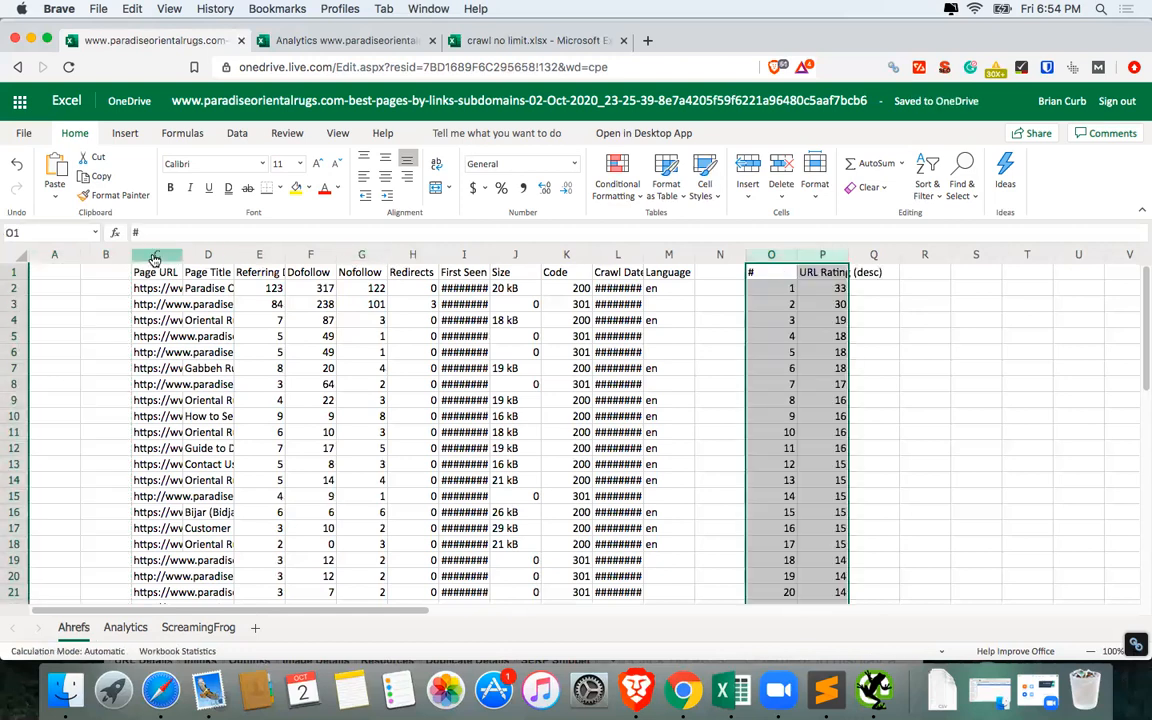
Move the Page URL column of the Ahrefs sheet from column C to column A.
left_click(155, 259)
key("super+x")
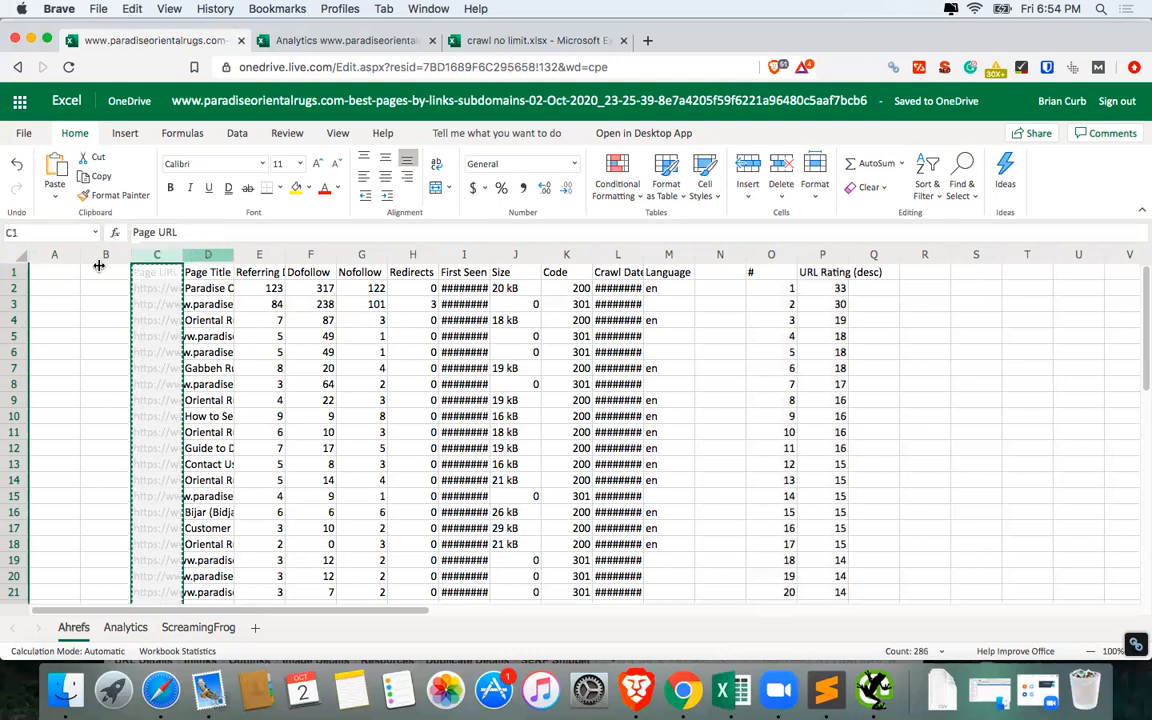
left_click(56, 271)
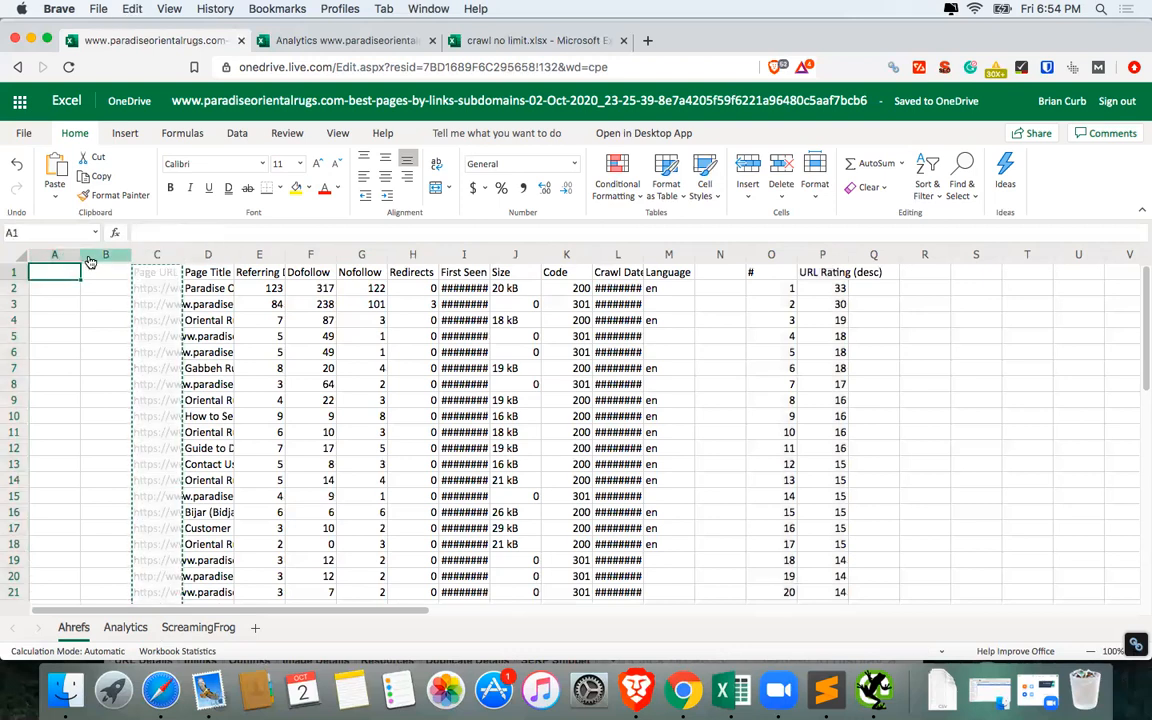
key("super+v")
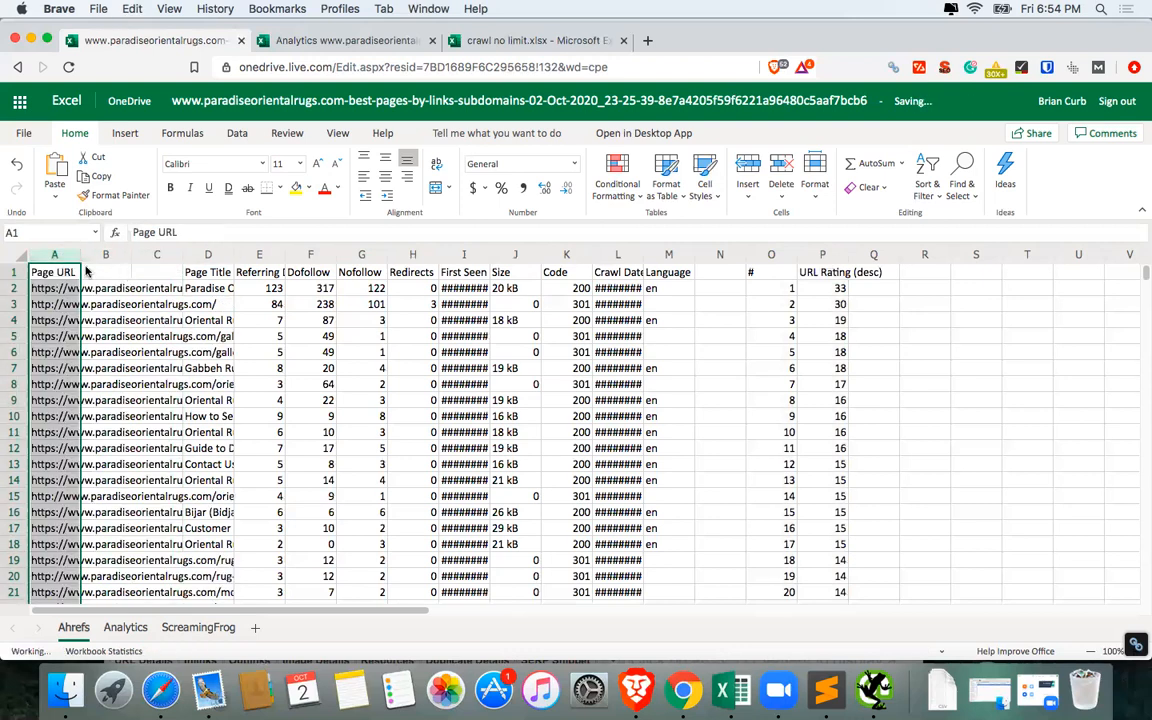
left_click(112, 272)
key("Down")
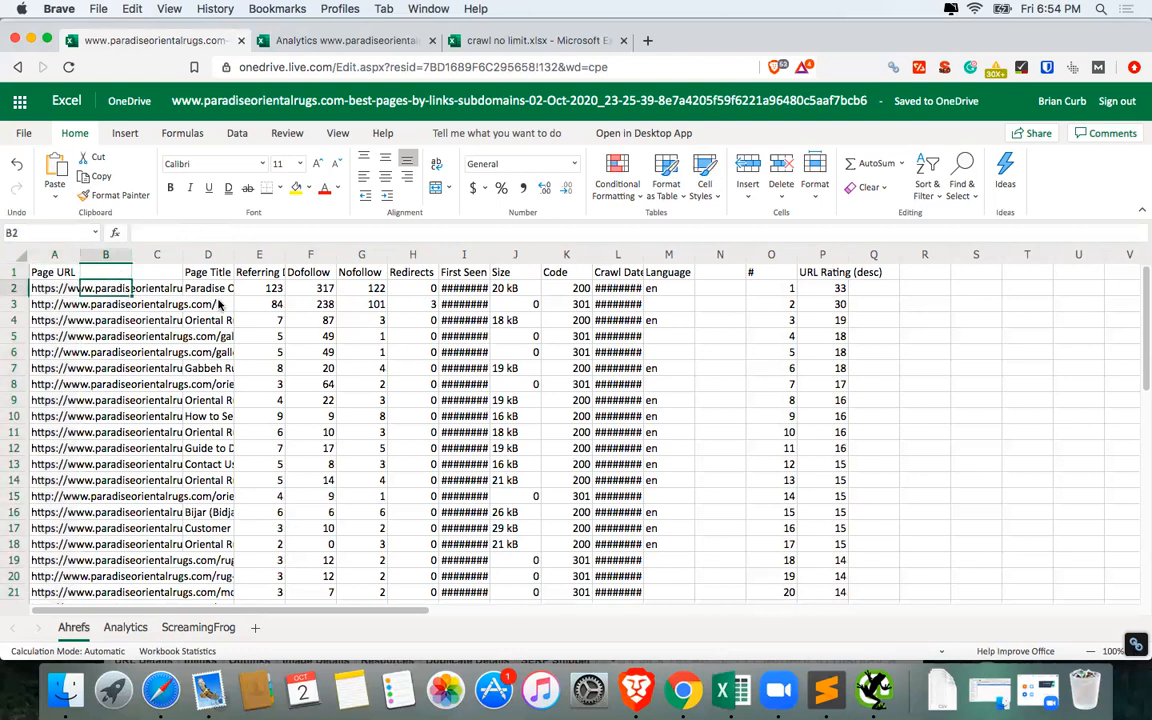
double_click(124, 288)
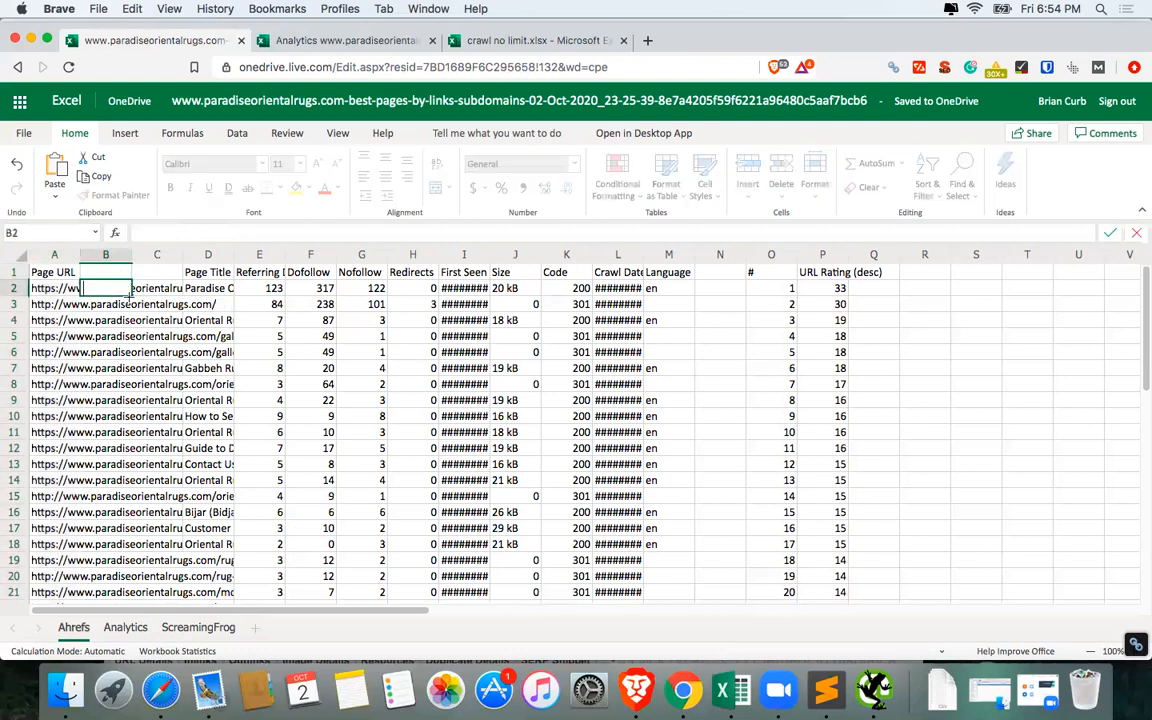
key("Escape")
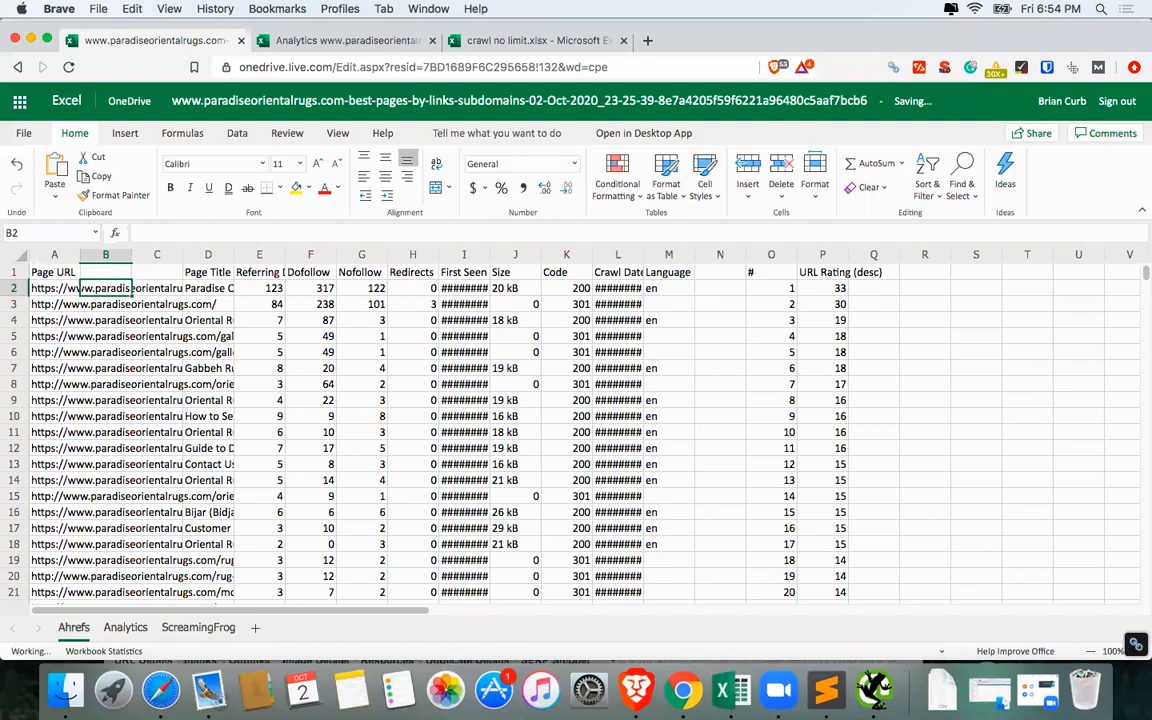
Widen the Page URL column on the Ahrefs sheet to fit the full URLs.
left_click_drag(79, 257, 211, 264)
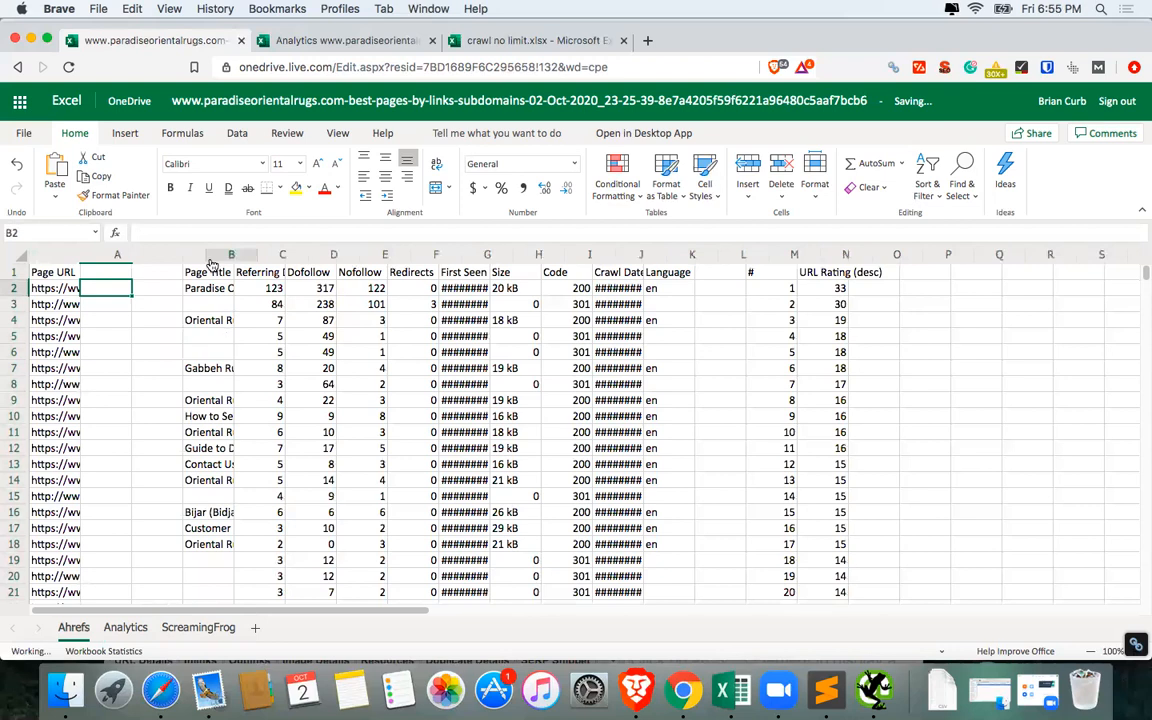
left_click_drag(262, 257, 397, 258)
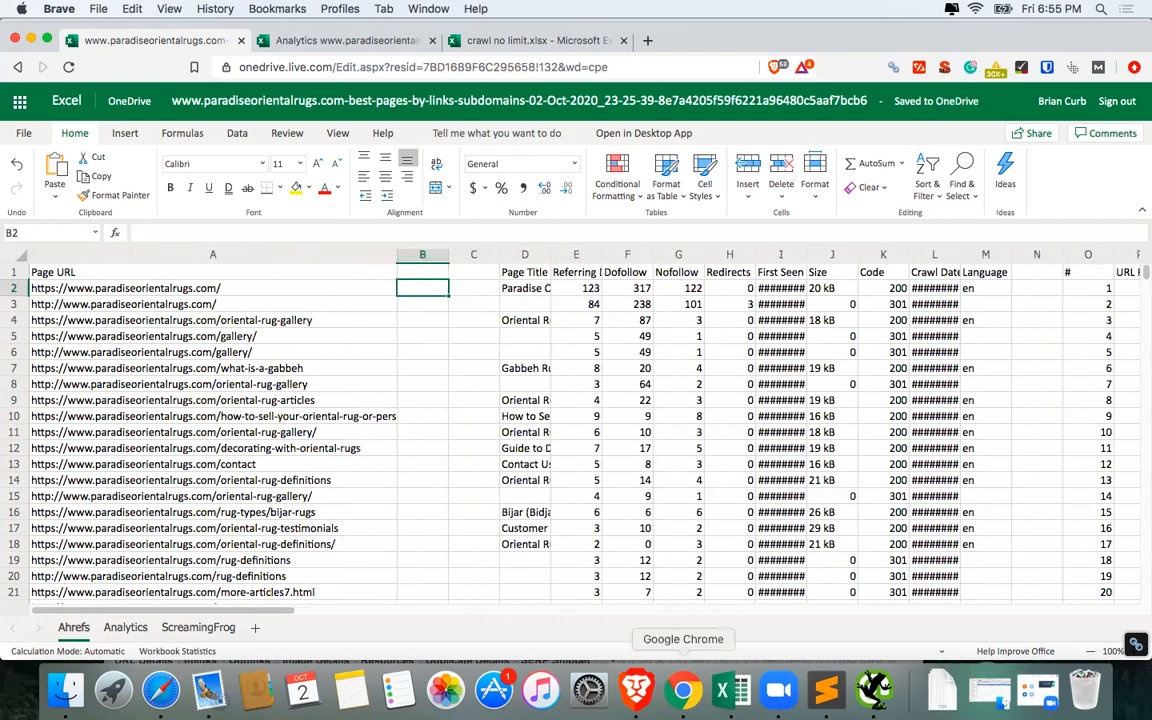
Switch to Chrome and copy the formula for getting the URL path in Google Analytics format from the Excel cheat sheet.
left_click(684, 690)
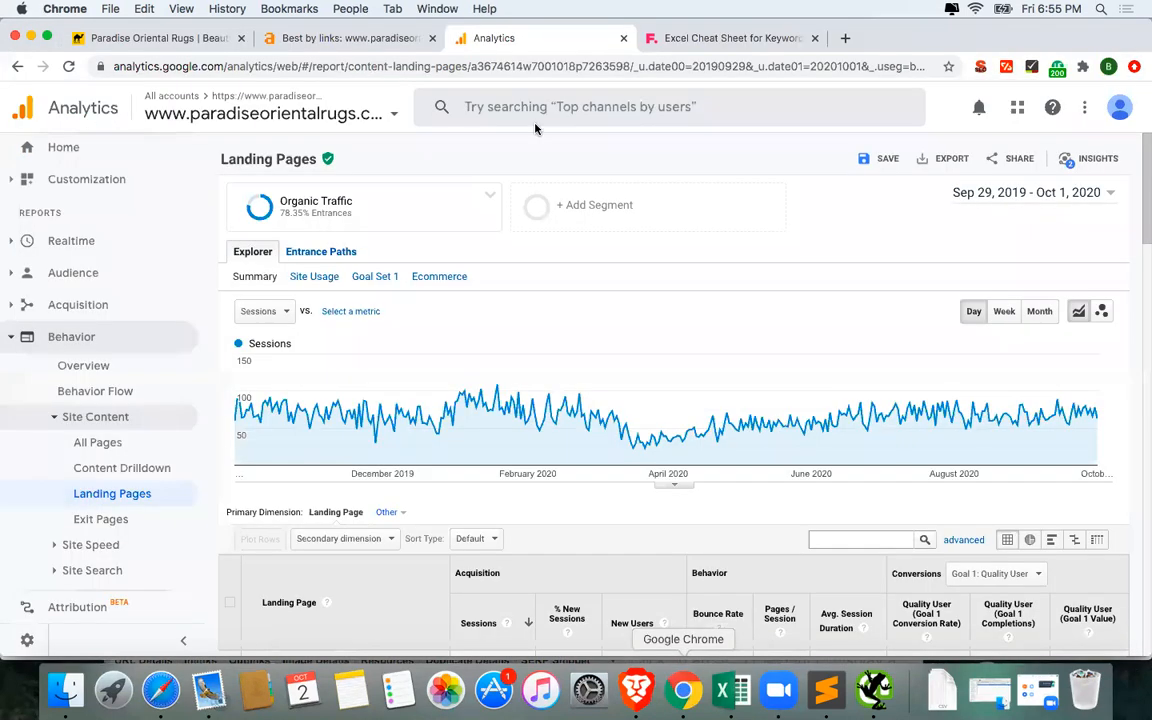
left_click(708, 40)
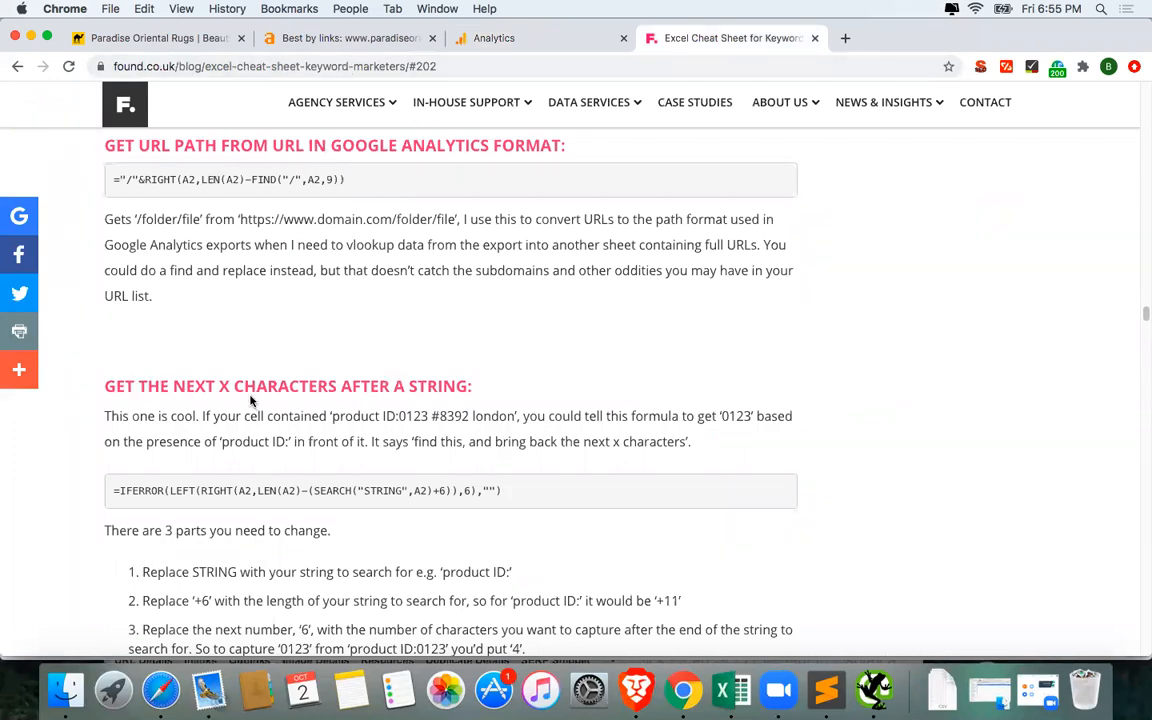
scroll(251, 400, "up", 2)
left_click_drag(119, 258, 260, 257)
left_click(294, 318)
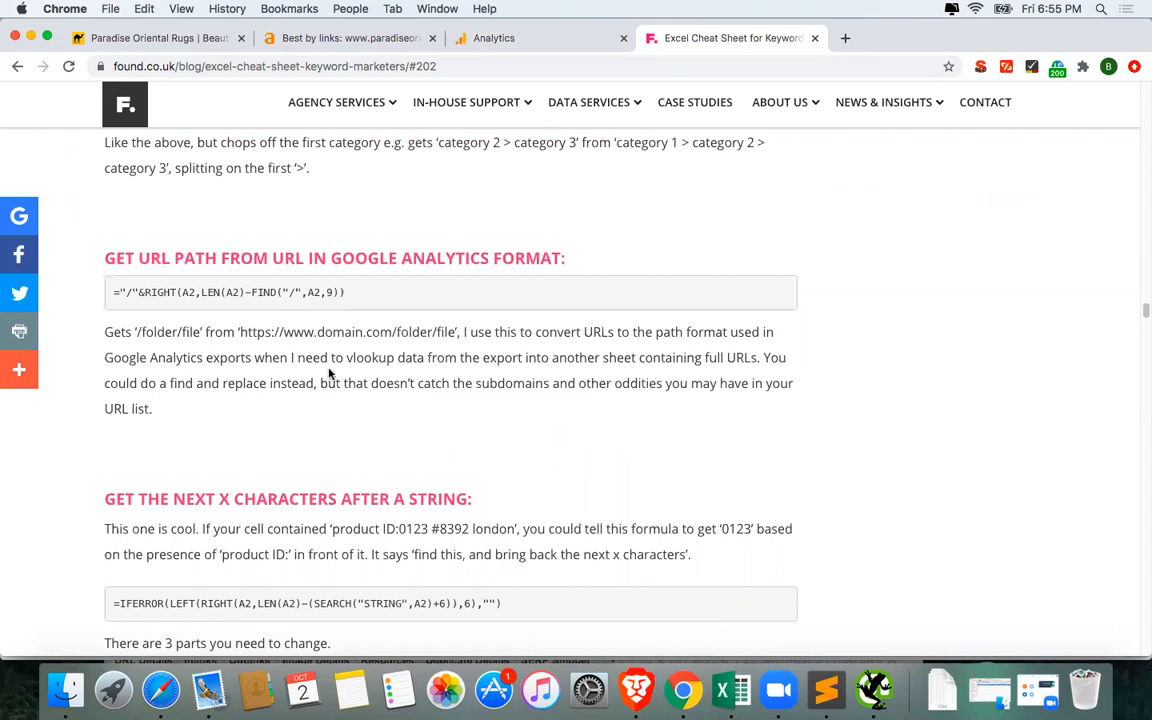
left_click_drag(344, 292, 115, 293)
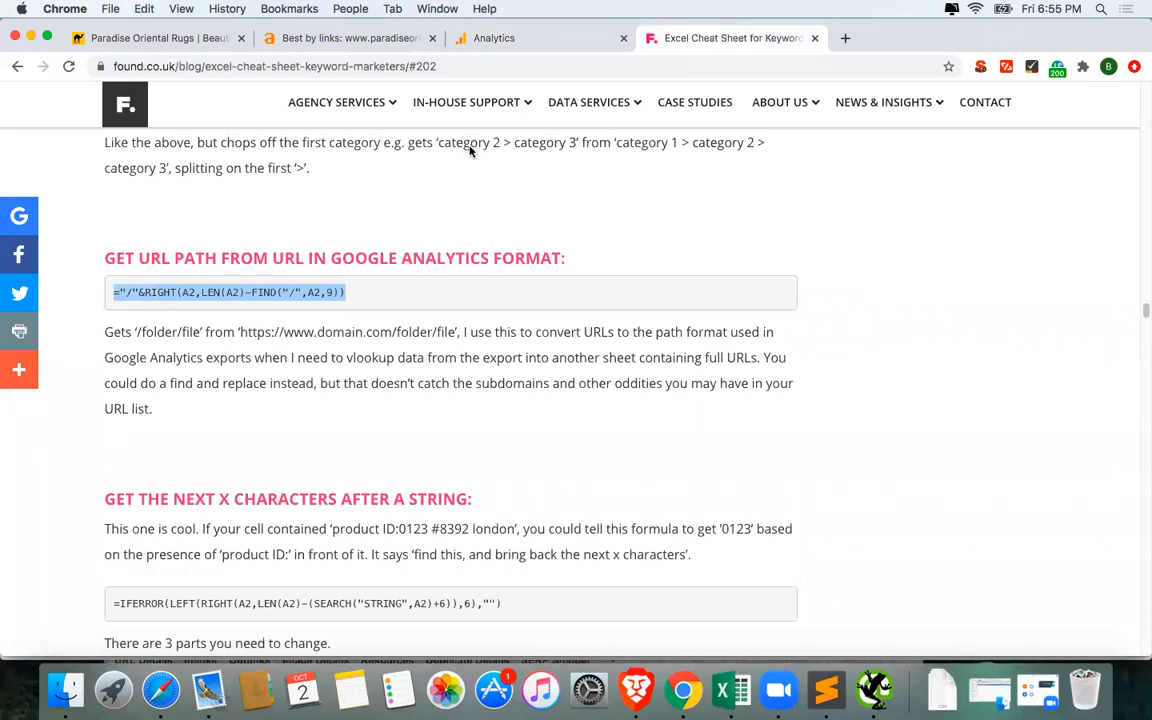
Return to the workbook in Brave and paste the copied URL path formula into cell B2 of the Ahrefs sheet.
left_click(300, 38)
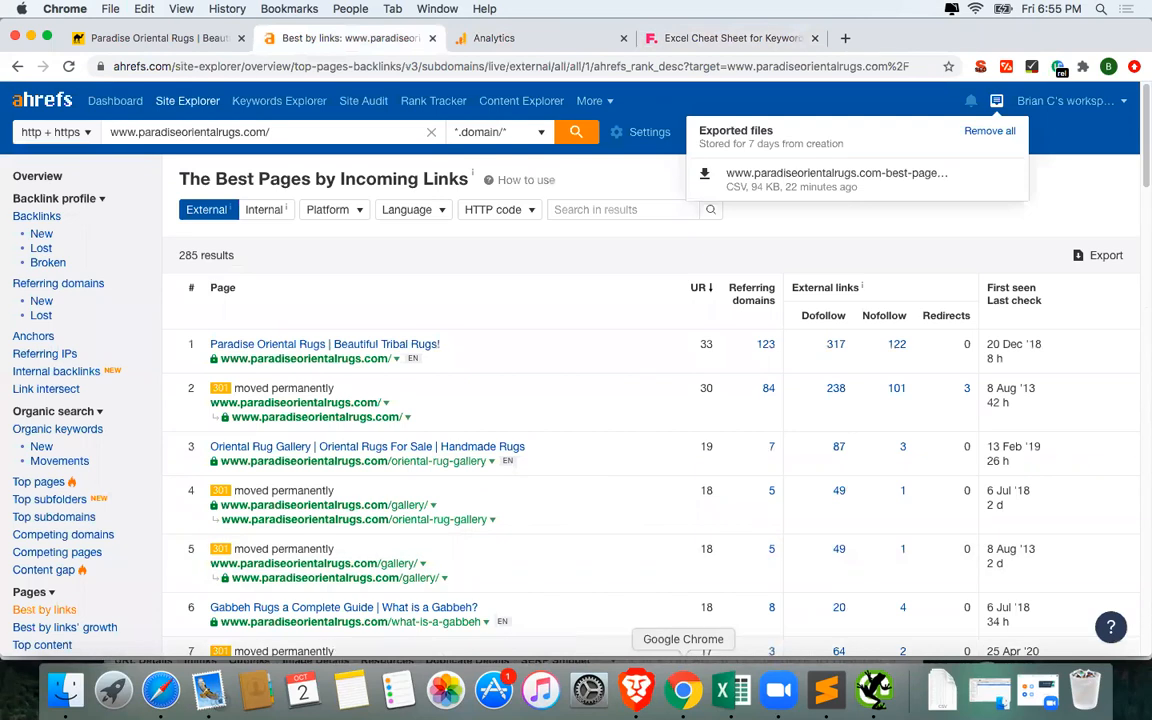
left_click(636, 695)
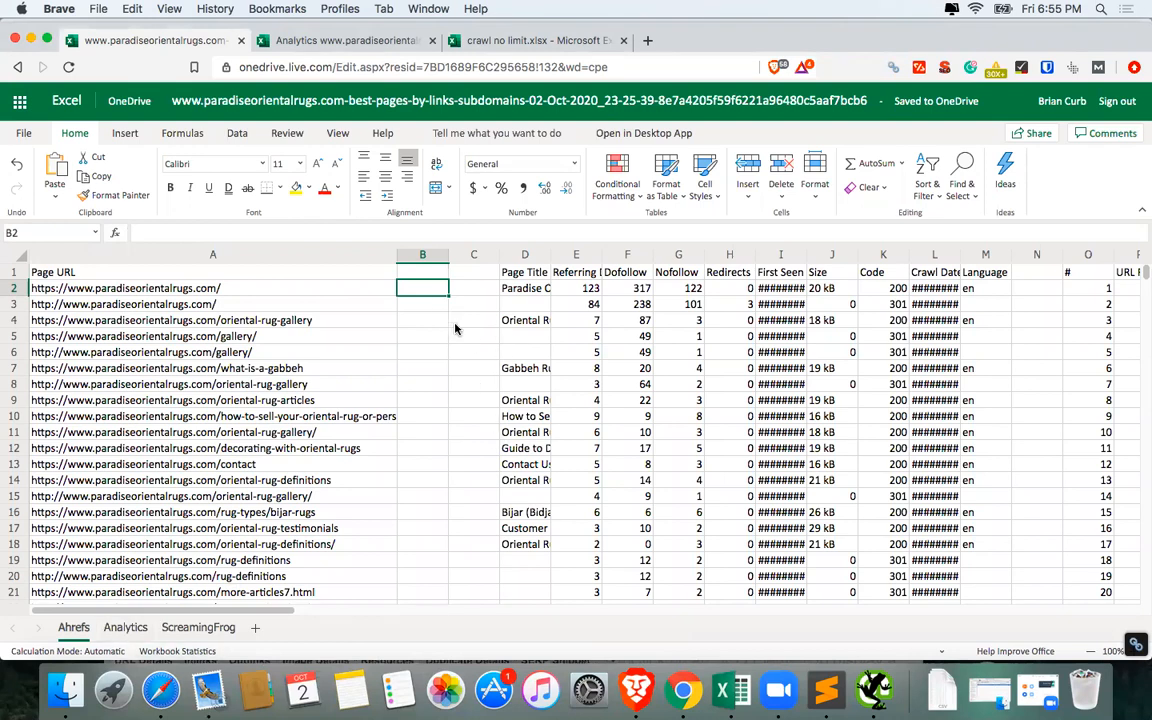
key("super+v")
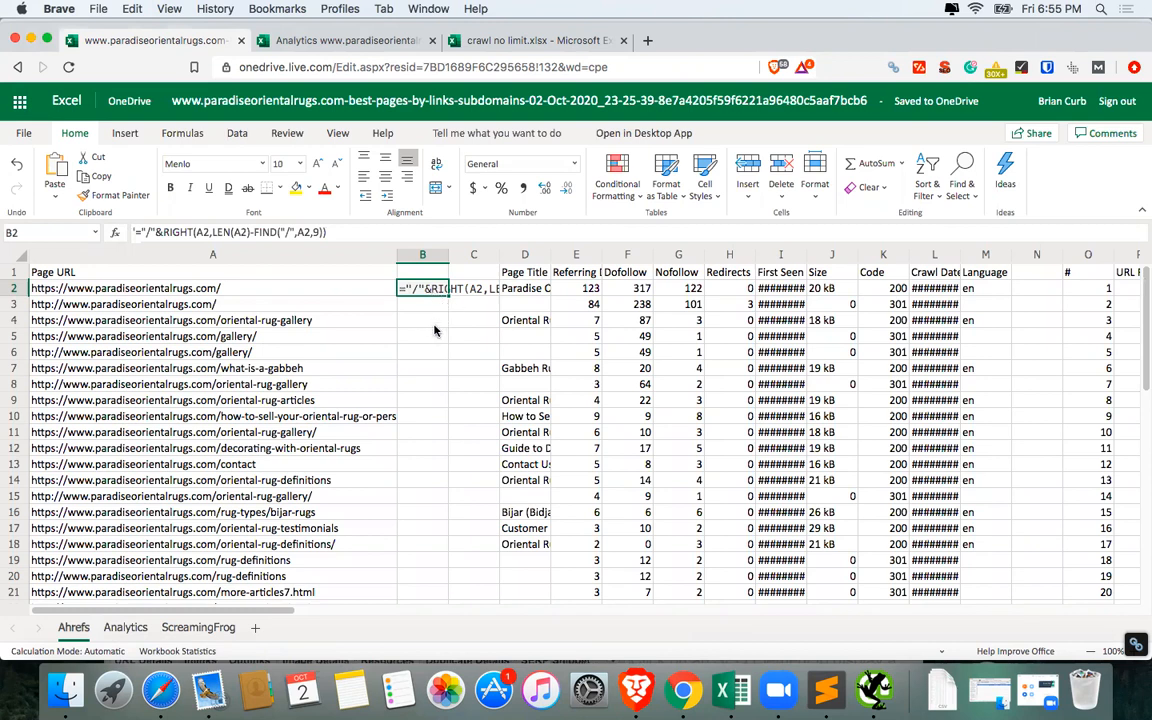
key("Return")
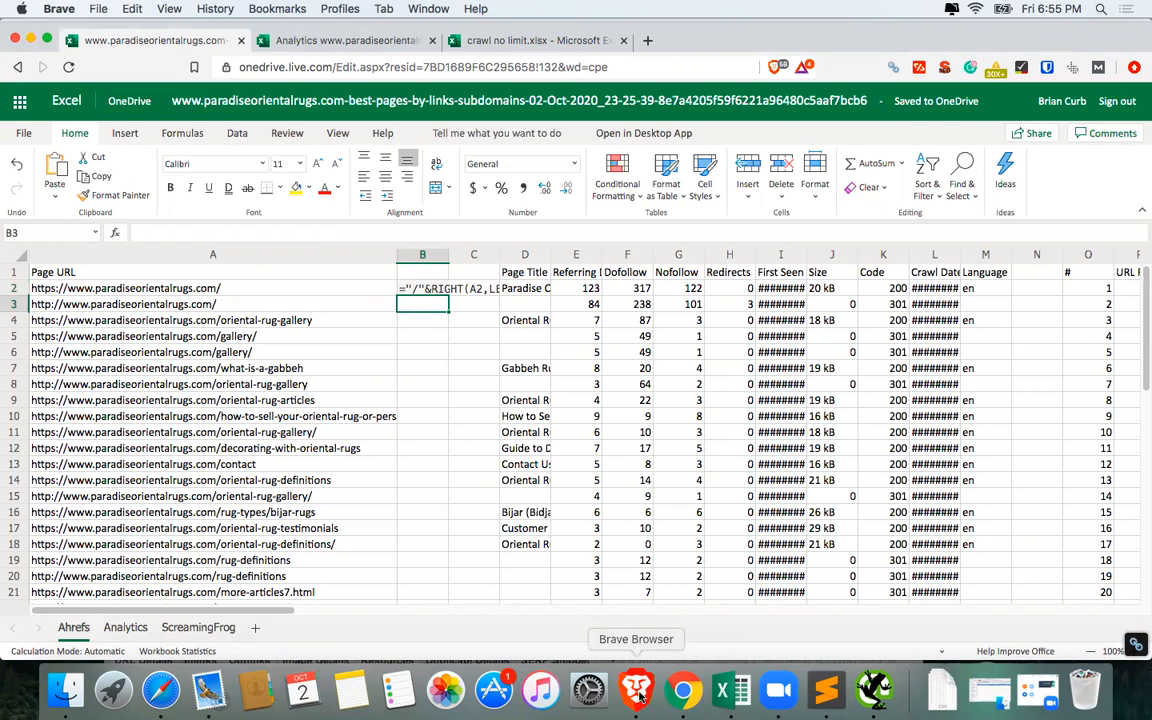
Copy the URL path formula from the cheat sheet in Chrome once more and return to the workbook in Brave.
left_click(683, 690)
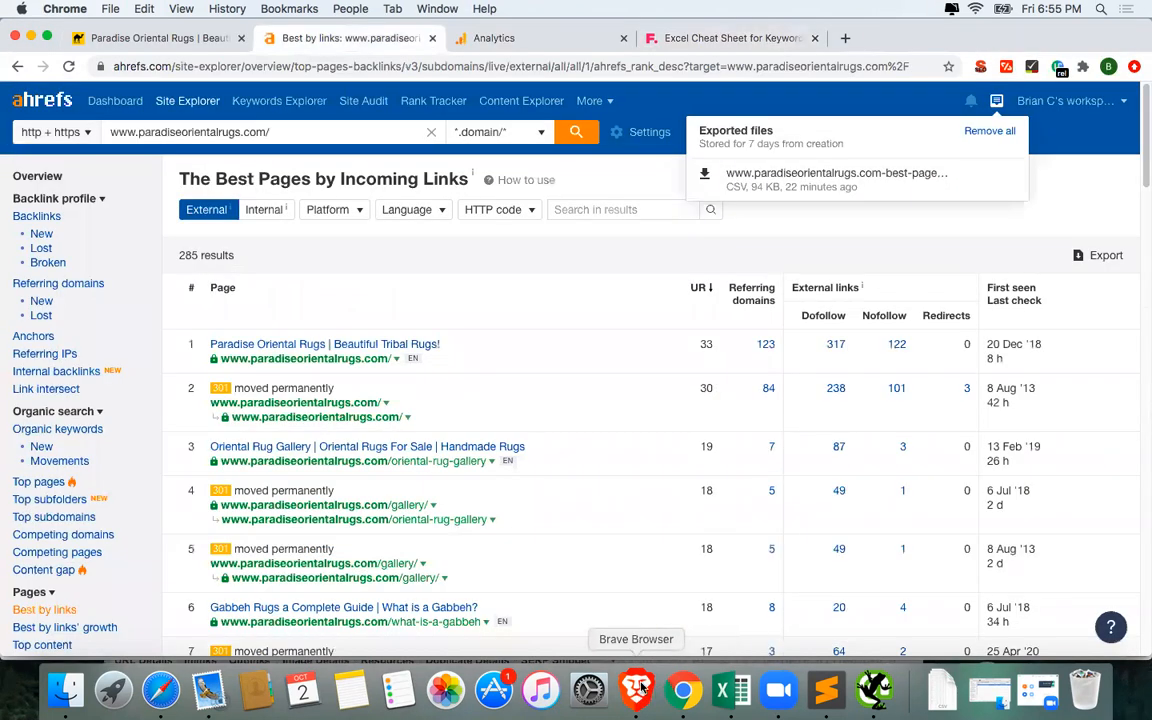
left_click(672, 40)
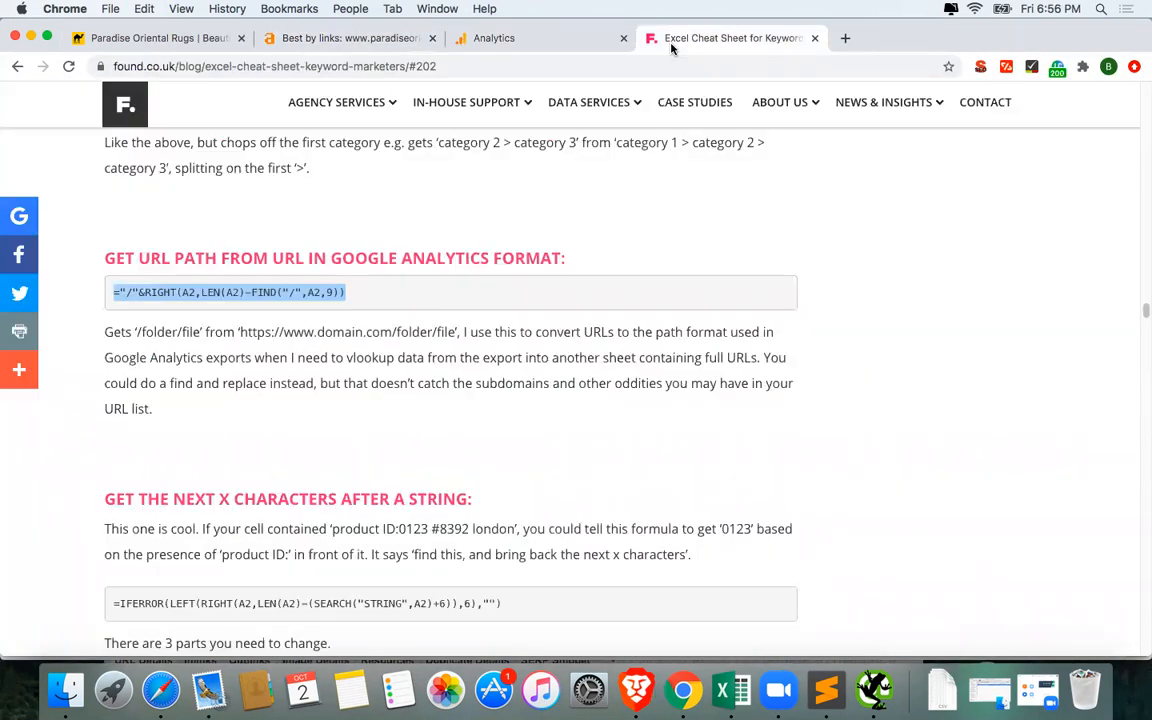
left_click(177, 310)
left_click_drag(345, 292, 113, 292)
key("super+c")
left_click(31, 37)
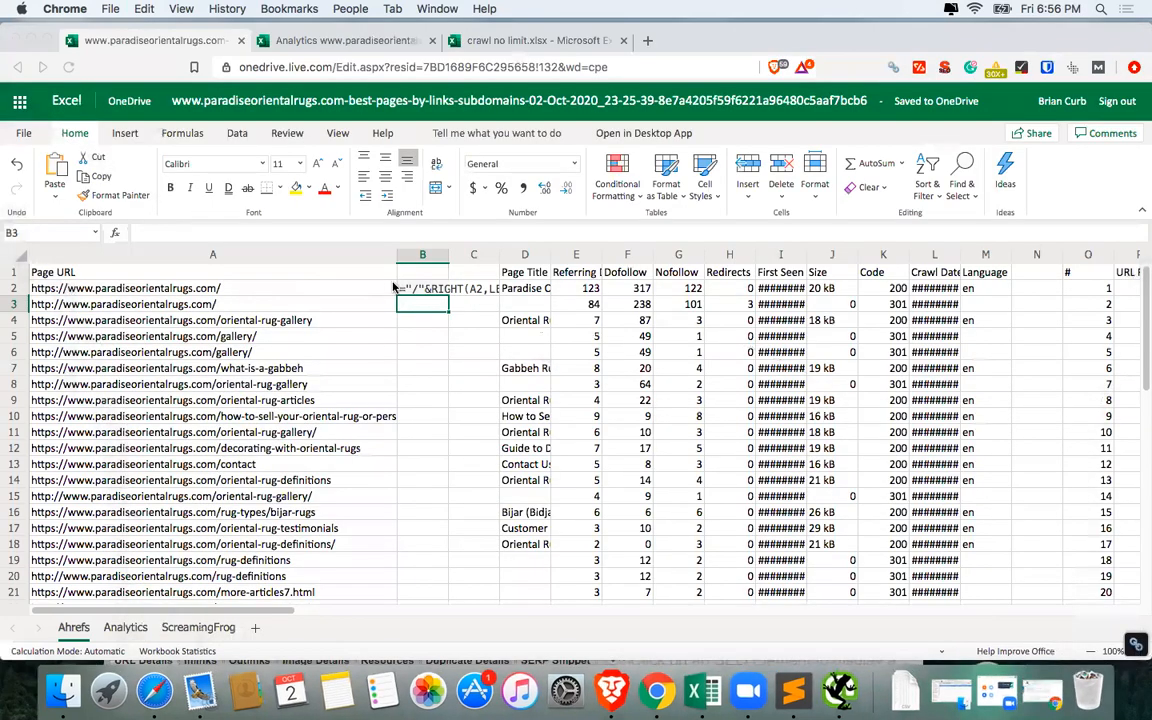
Remove the leading apostrophe in B2 so the cell holds the live formula ="/"&RIGHT(A2,LEN(A2)-FIND("/",A2,9)).
double_click(408, 290)
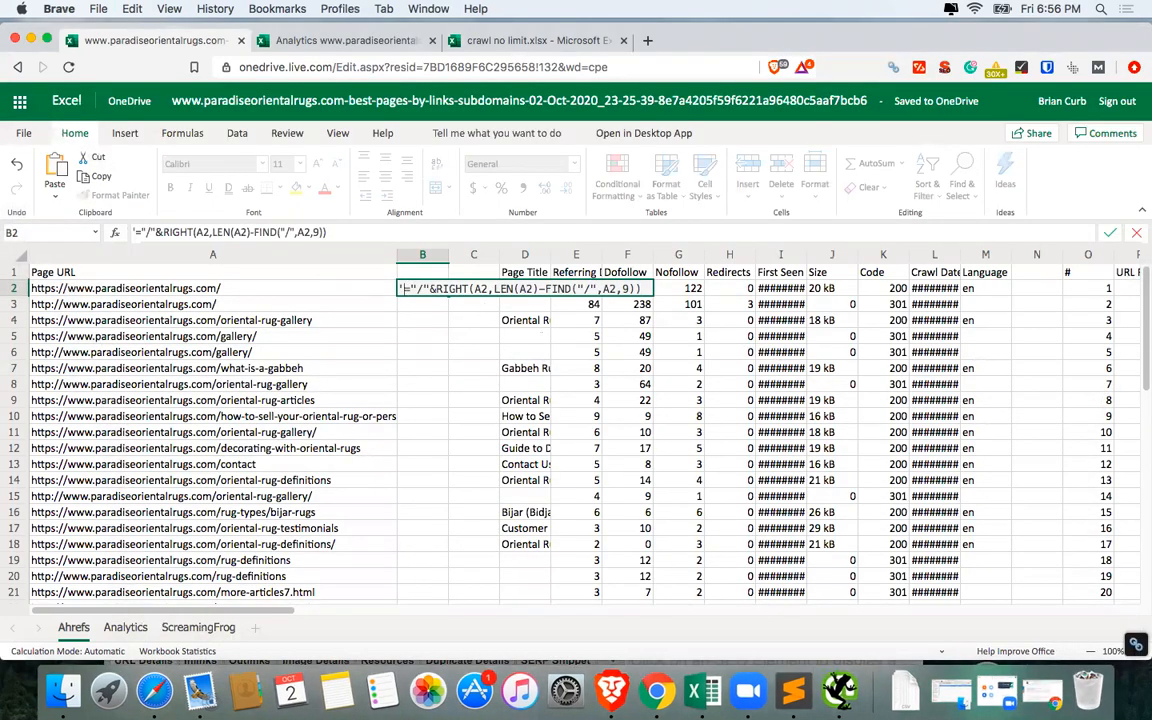
key("BackSpace")
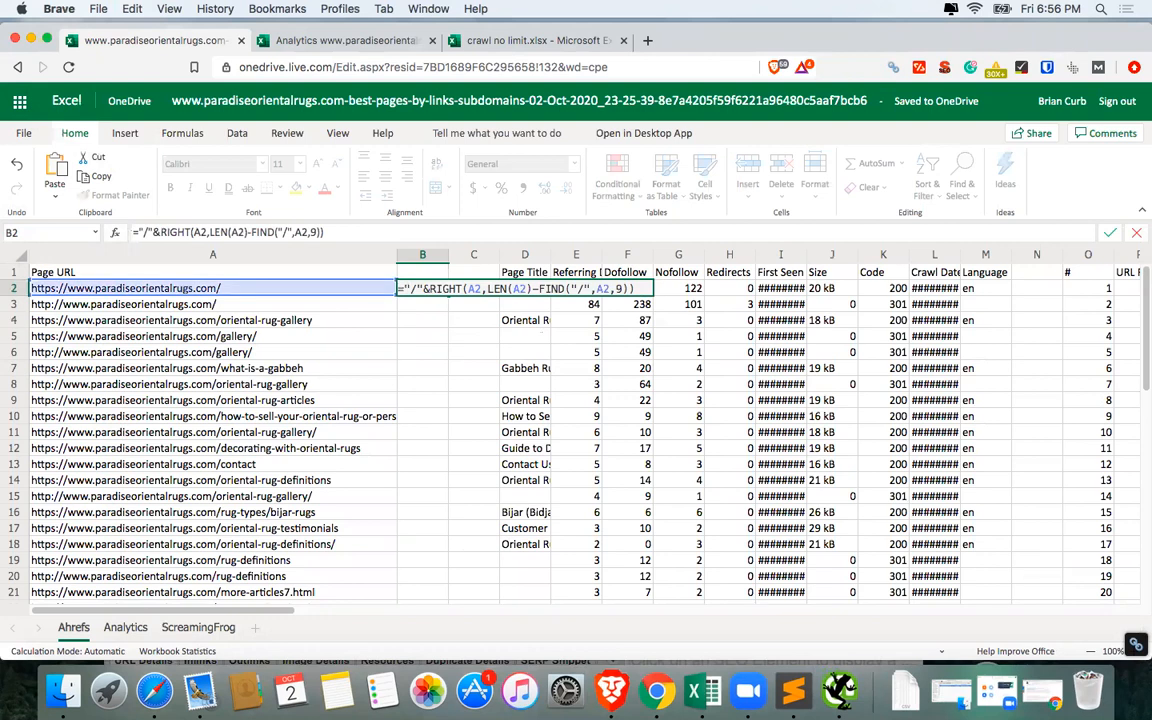
key("Return")
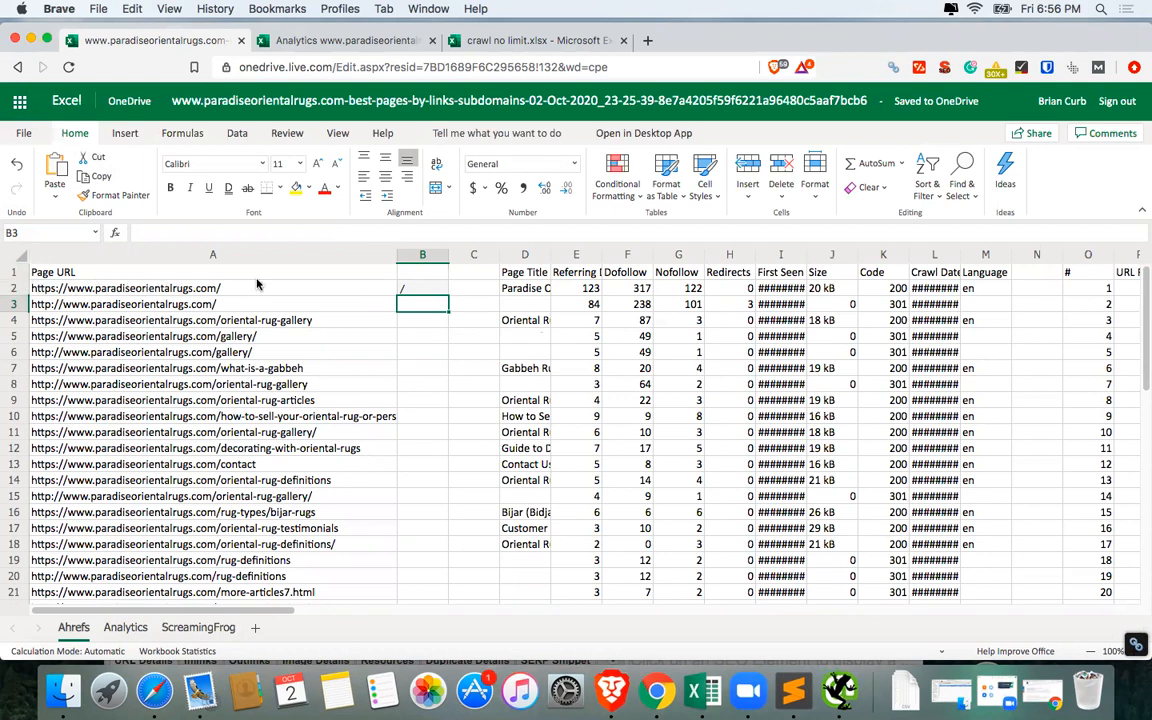
left_click(16, 304)
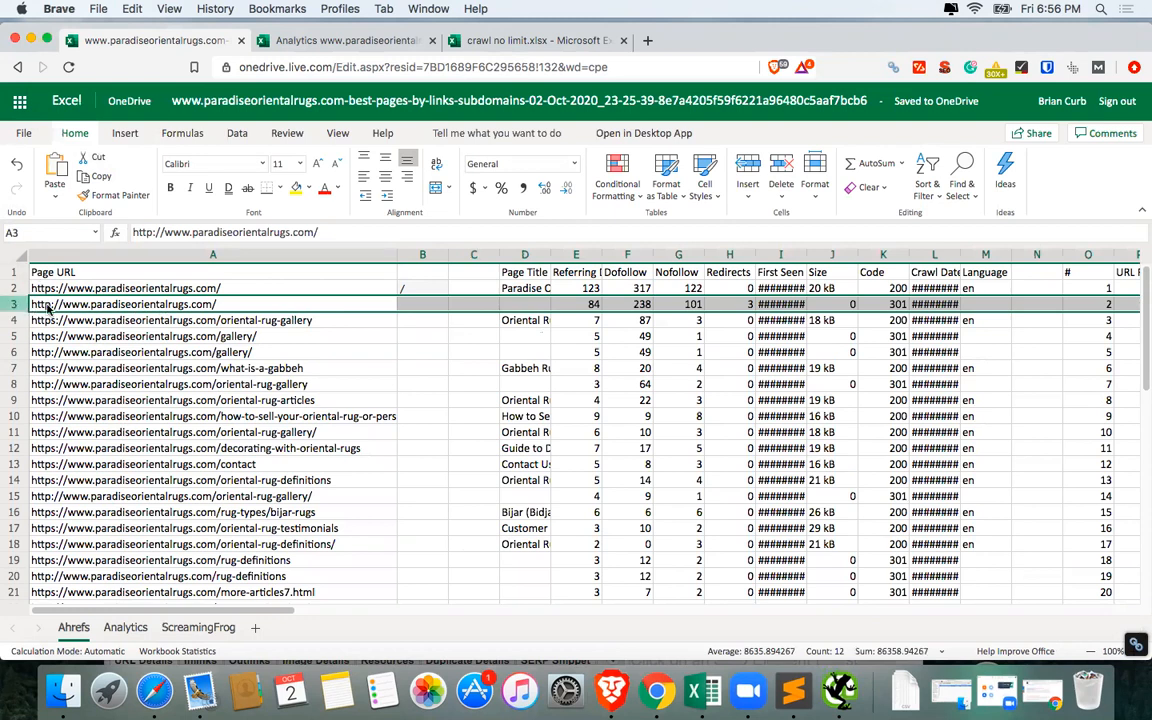
right_click(17, 303)
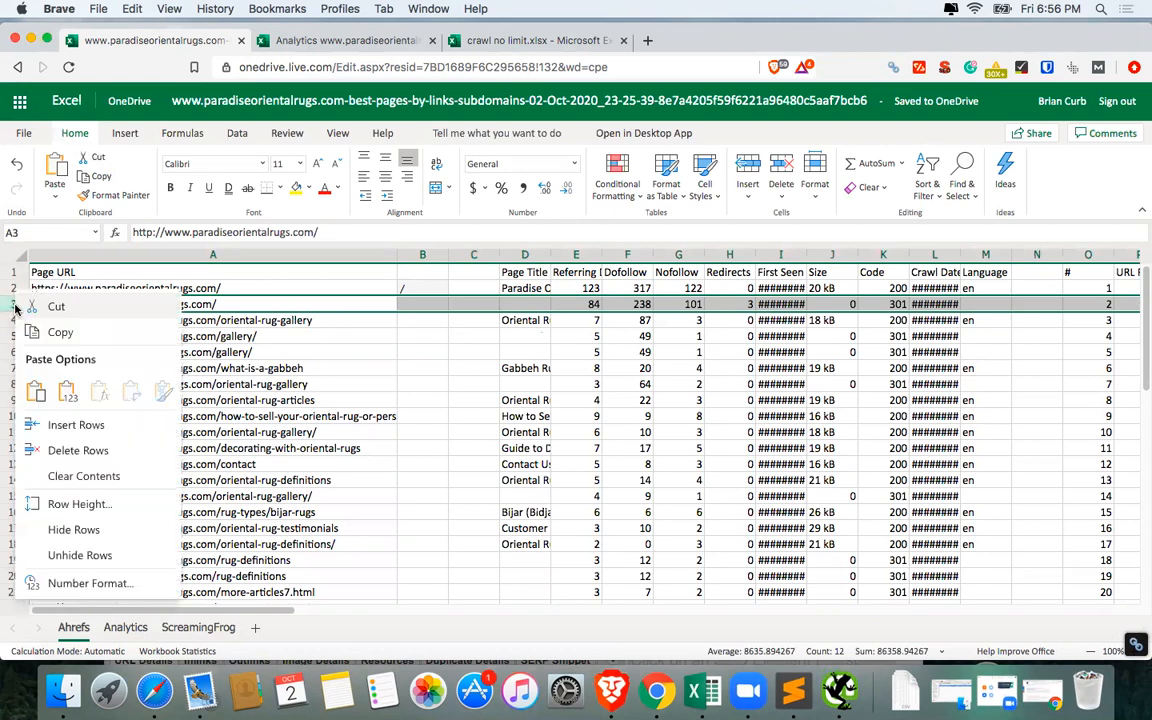
left_click(78, 450)
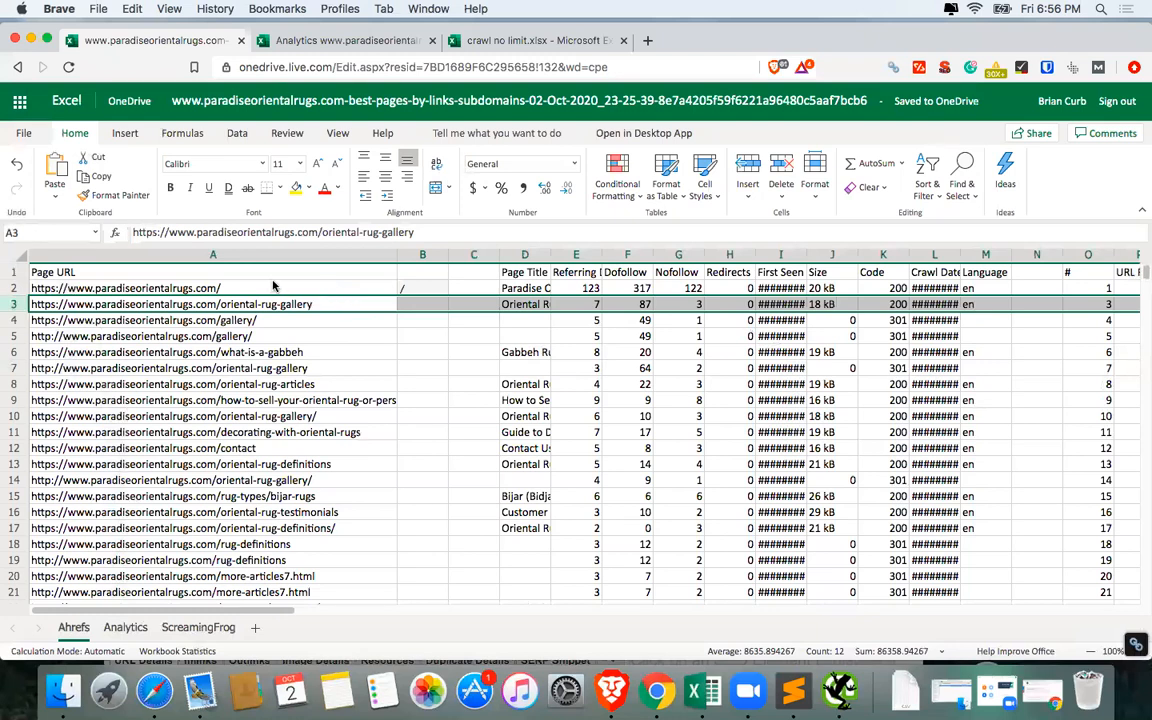
left_click(245, 256)
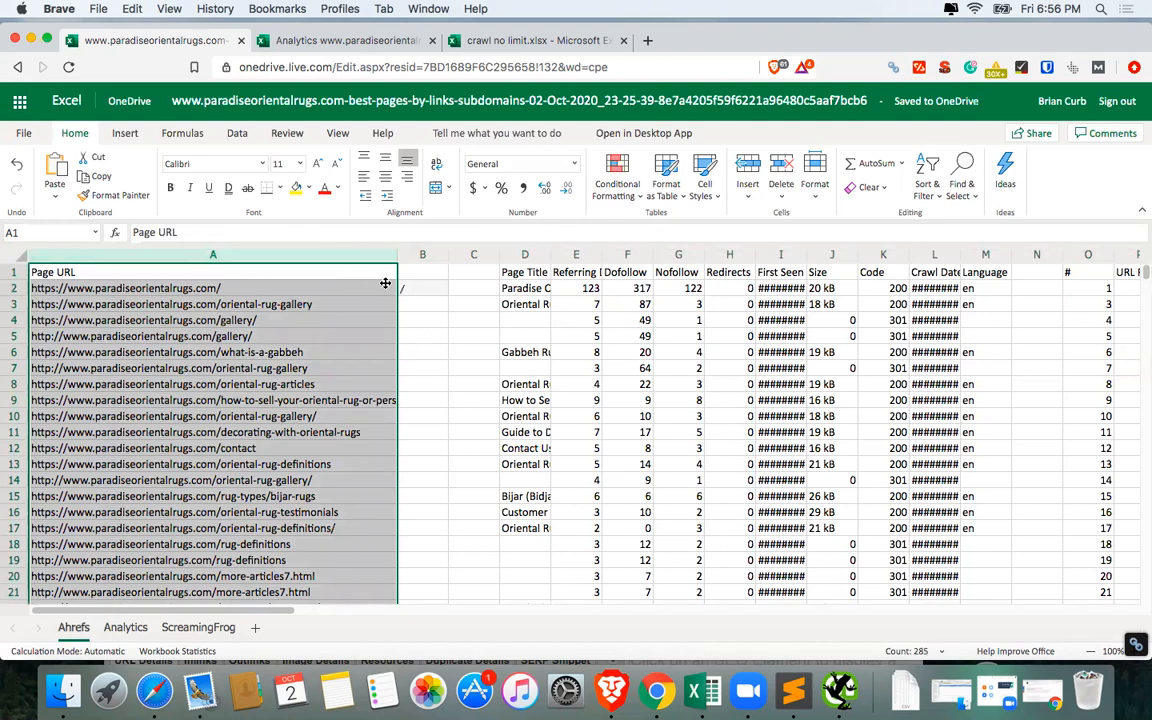
left_click(285, 257)
key("super+h")
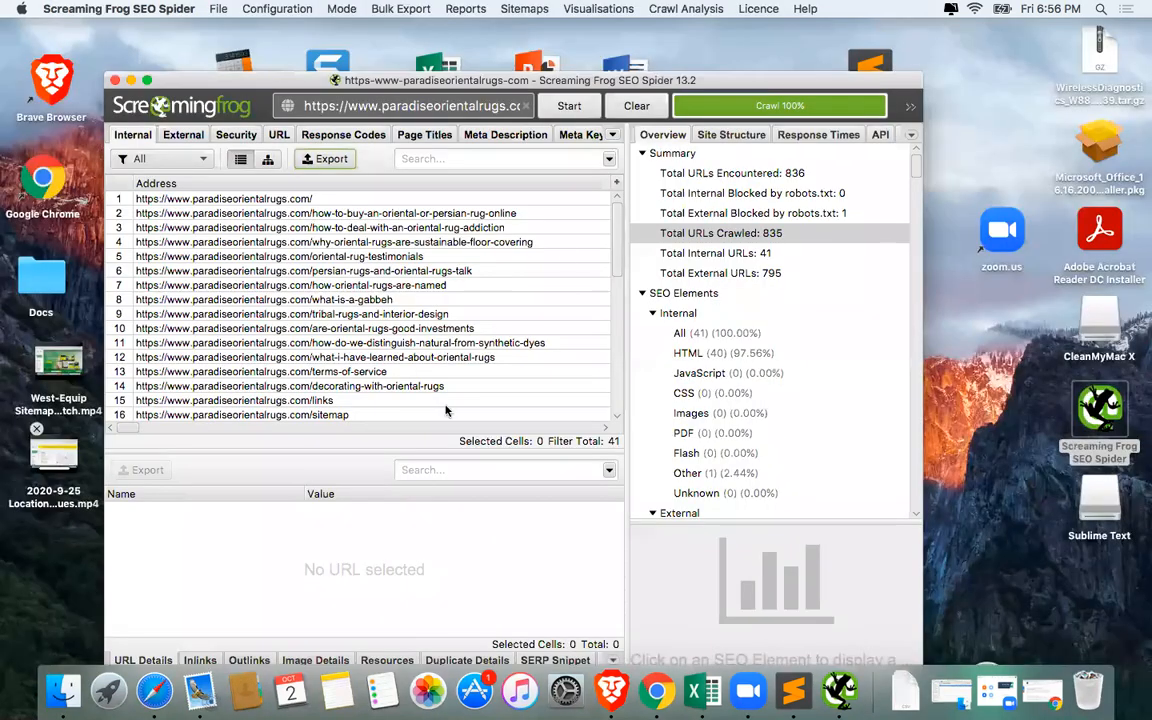
left_click(611, 690)
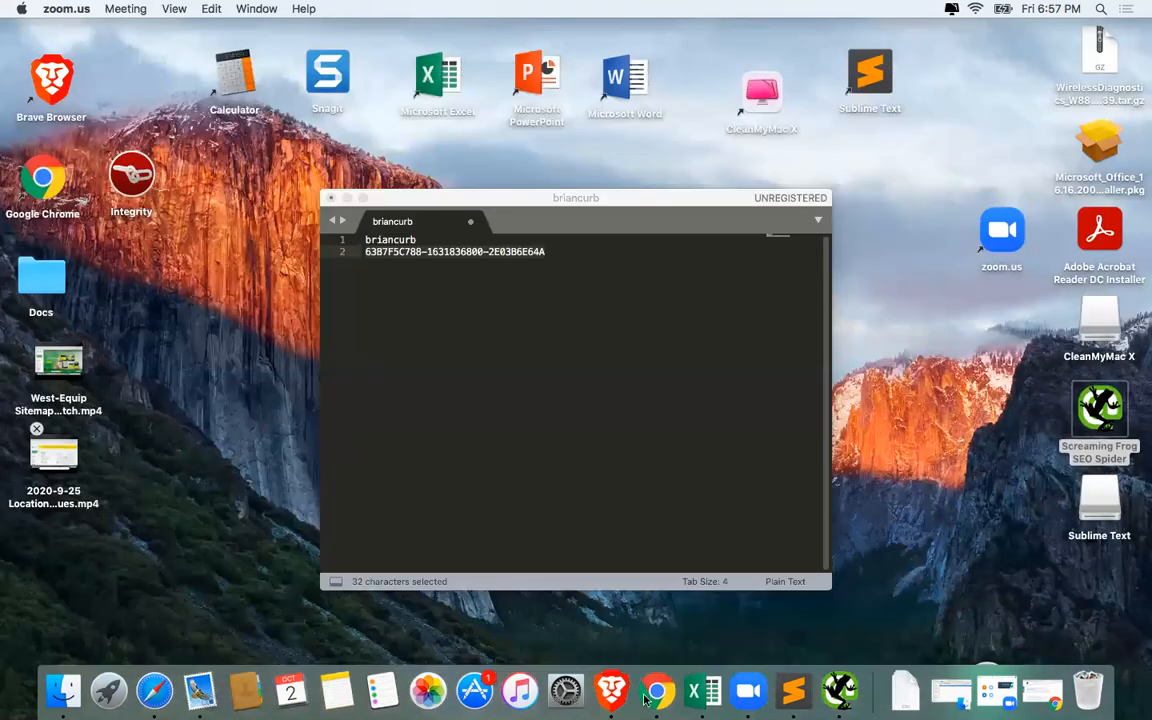
left_click(651, 698)
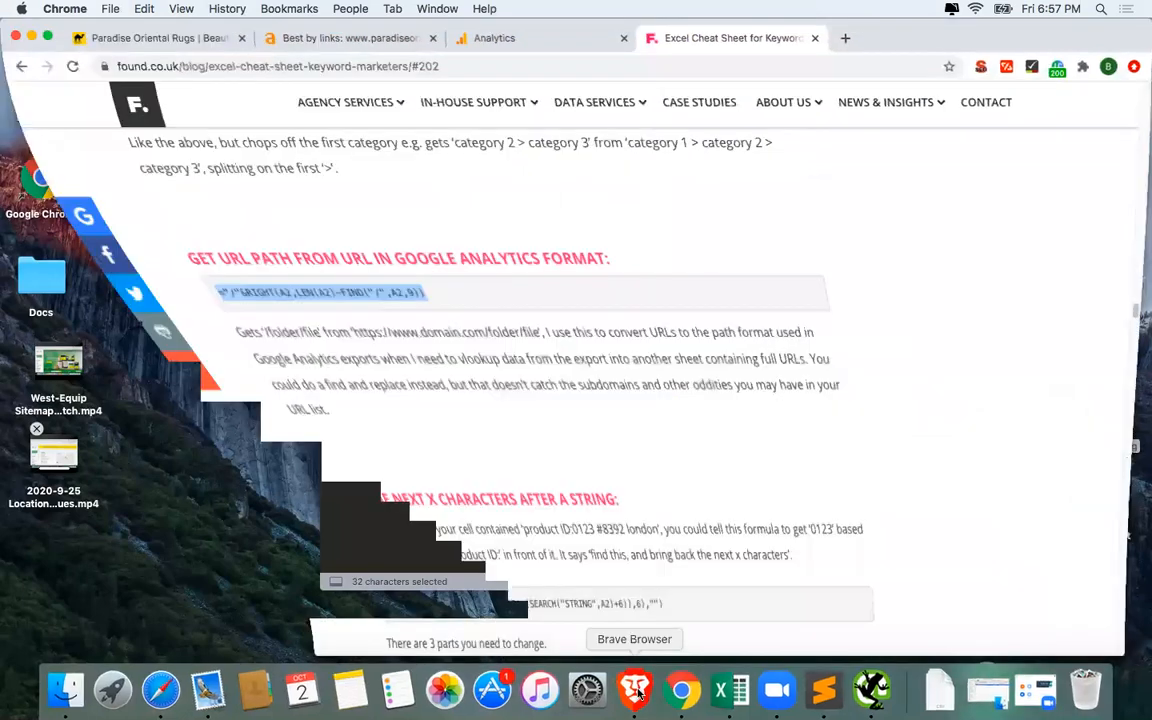
left_click(645, 698)
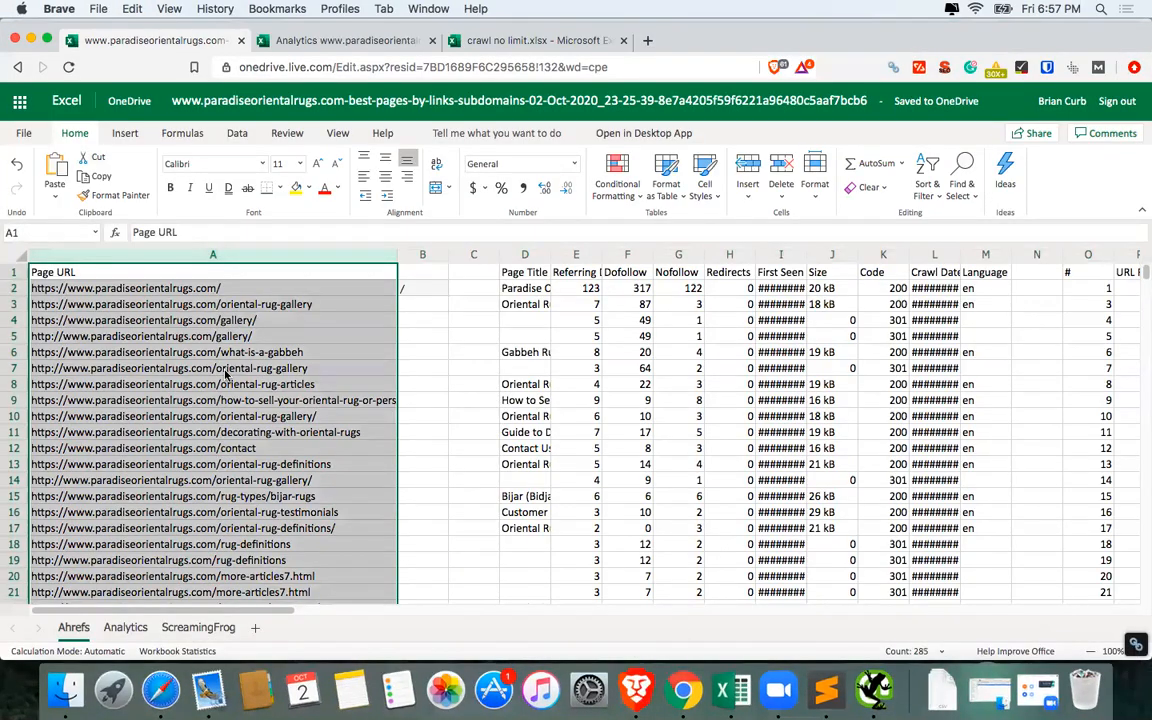
right_click(255, 325)
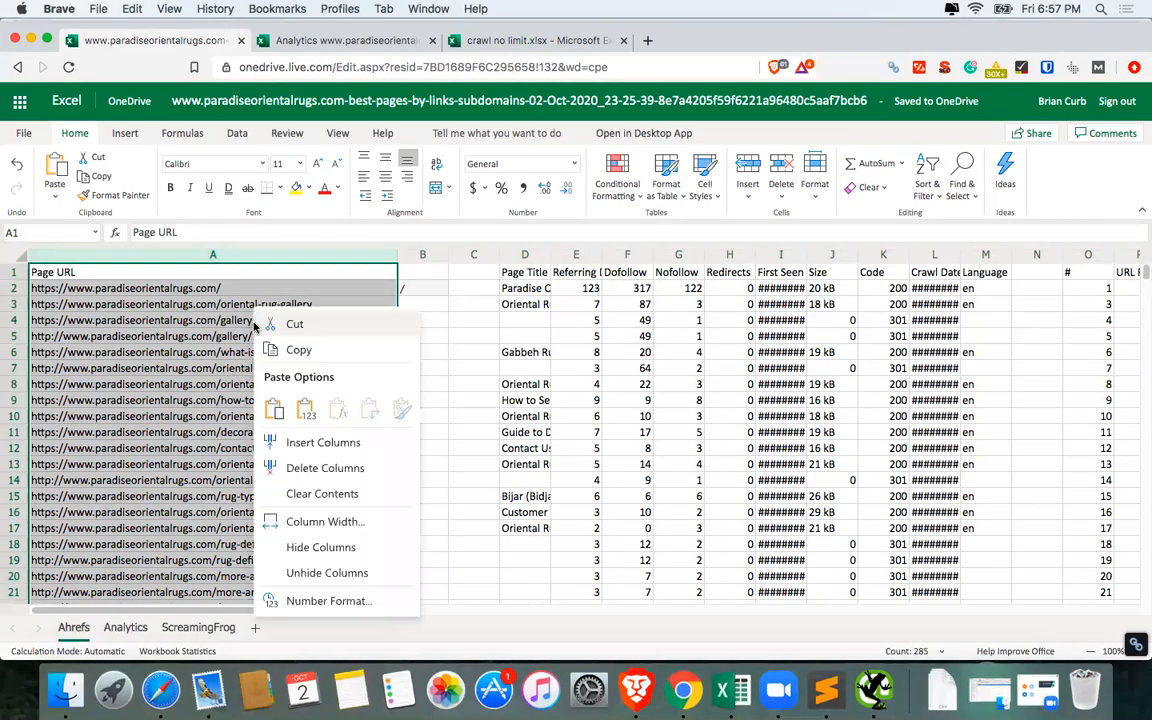
left_click(150, 432)
left_click(140, 262)
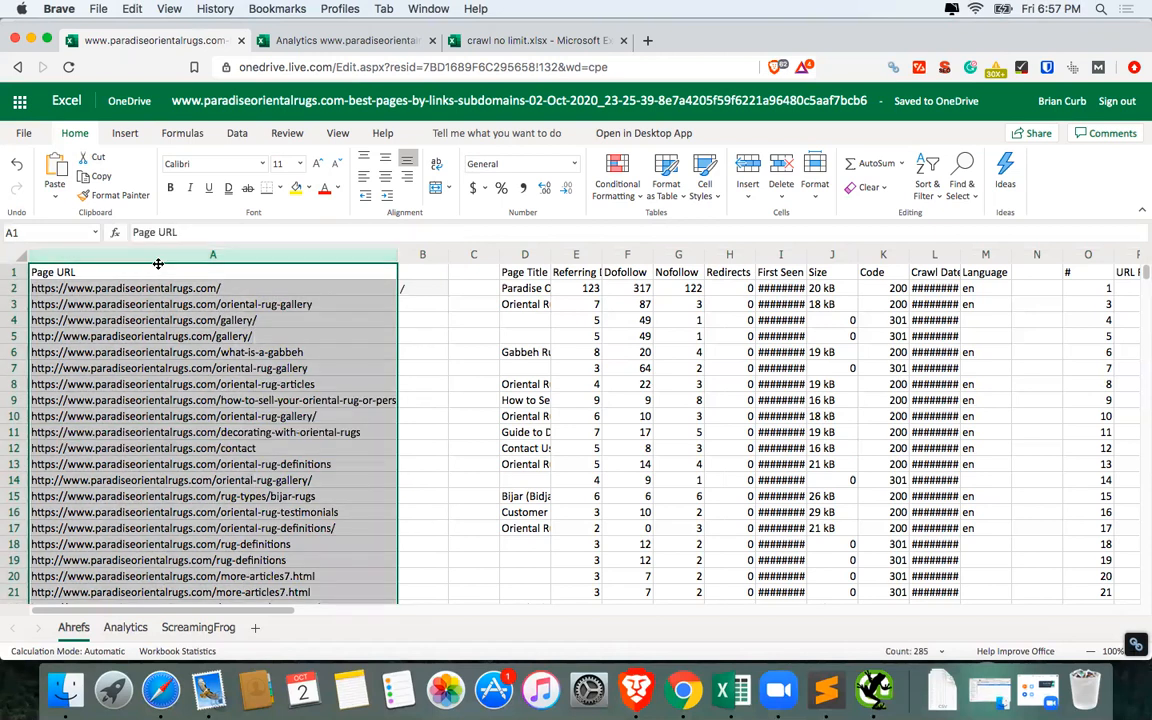
key("super+f")
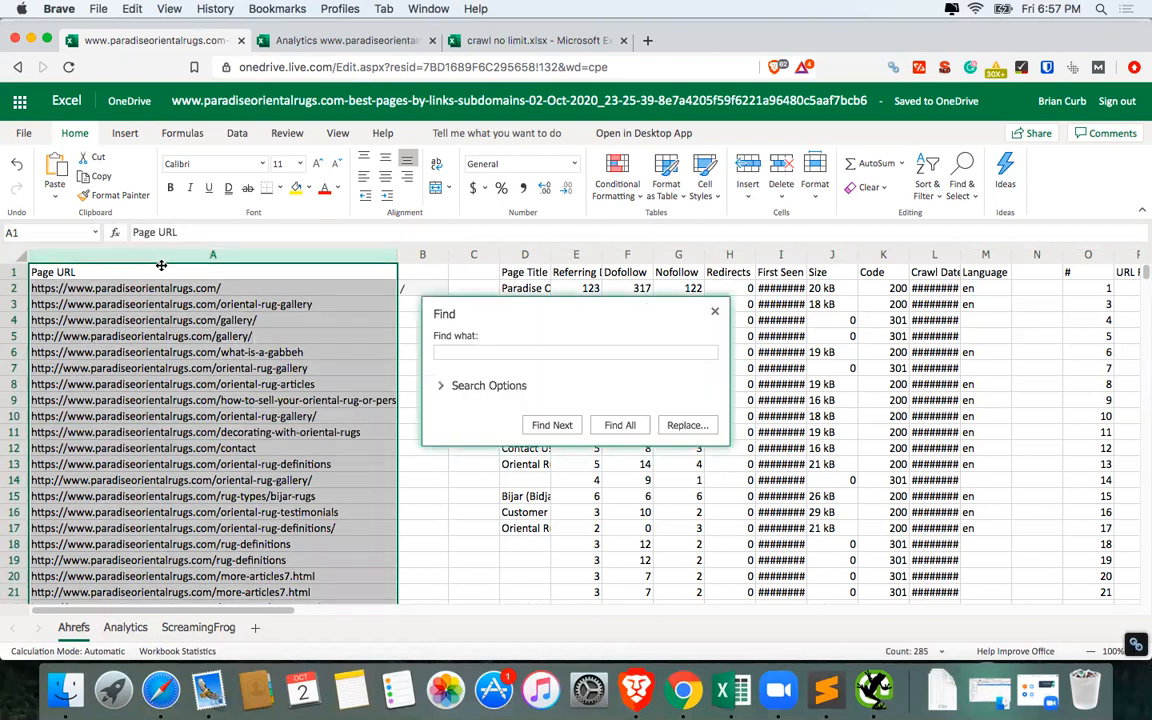
left_click(477, 390)
left_click(477, 390)
left_click(479, 388)
left_click(479, 387)
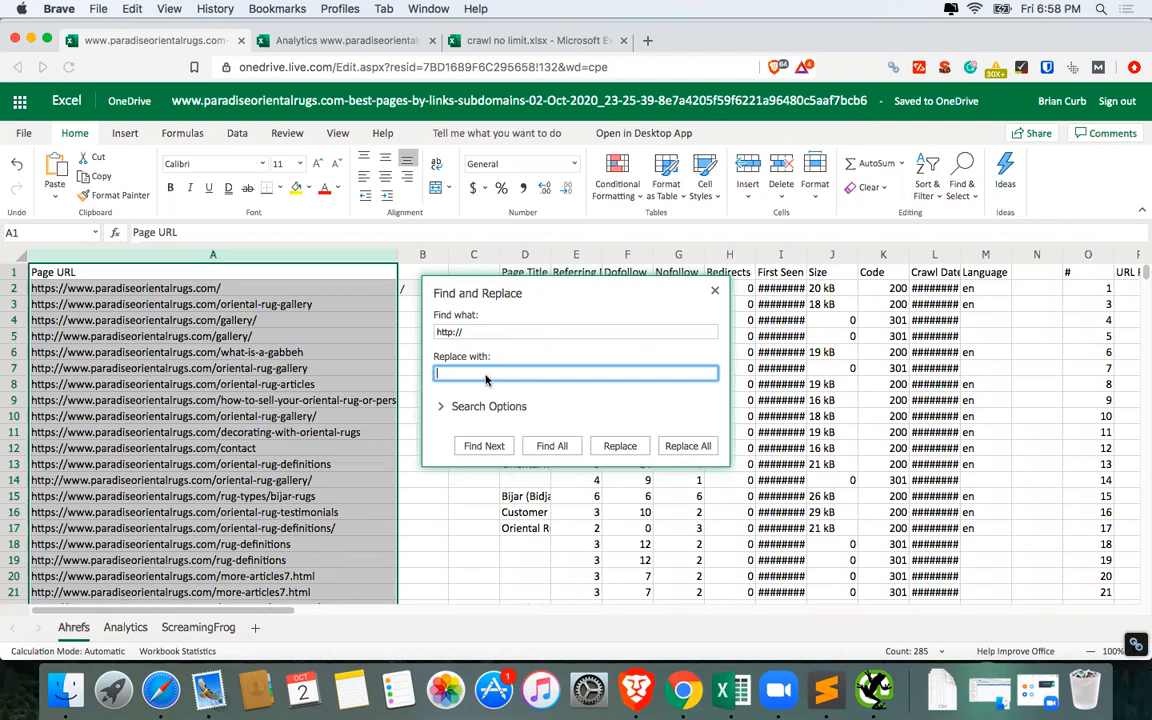
left_click(688, 446)
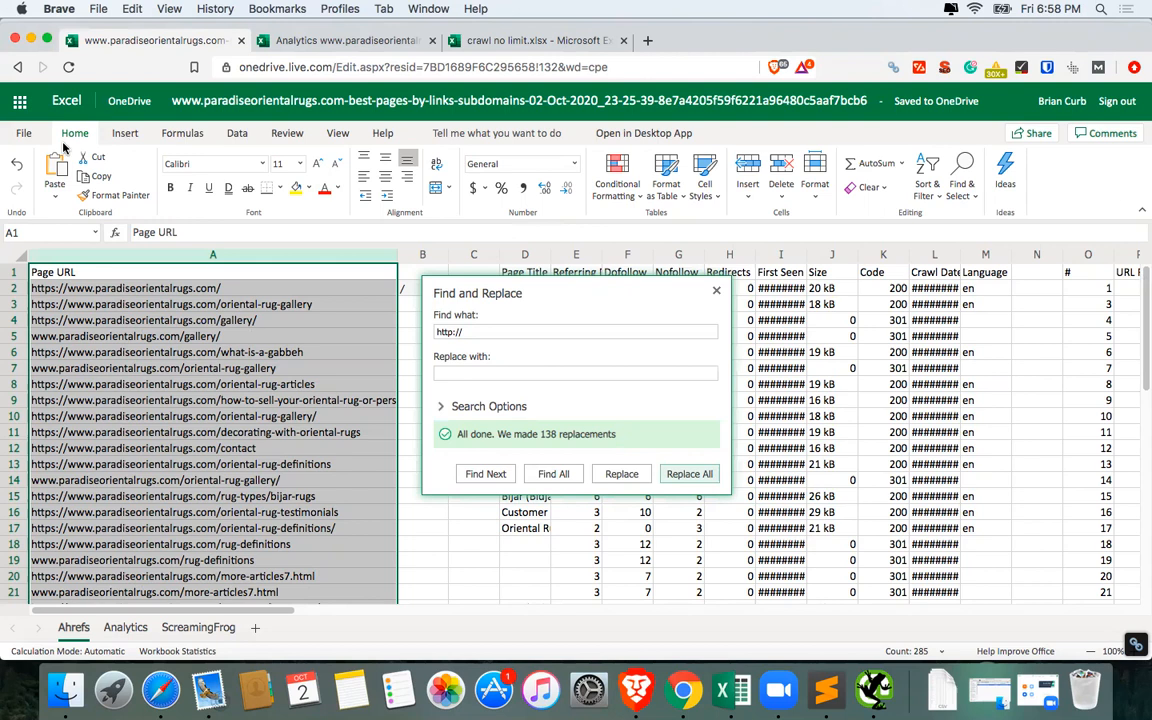
left_click(18, 168)
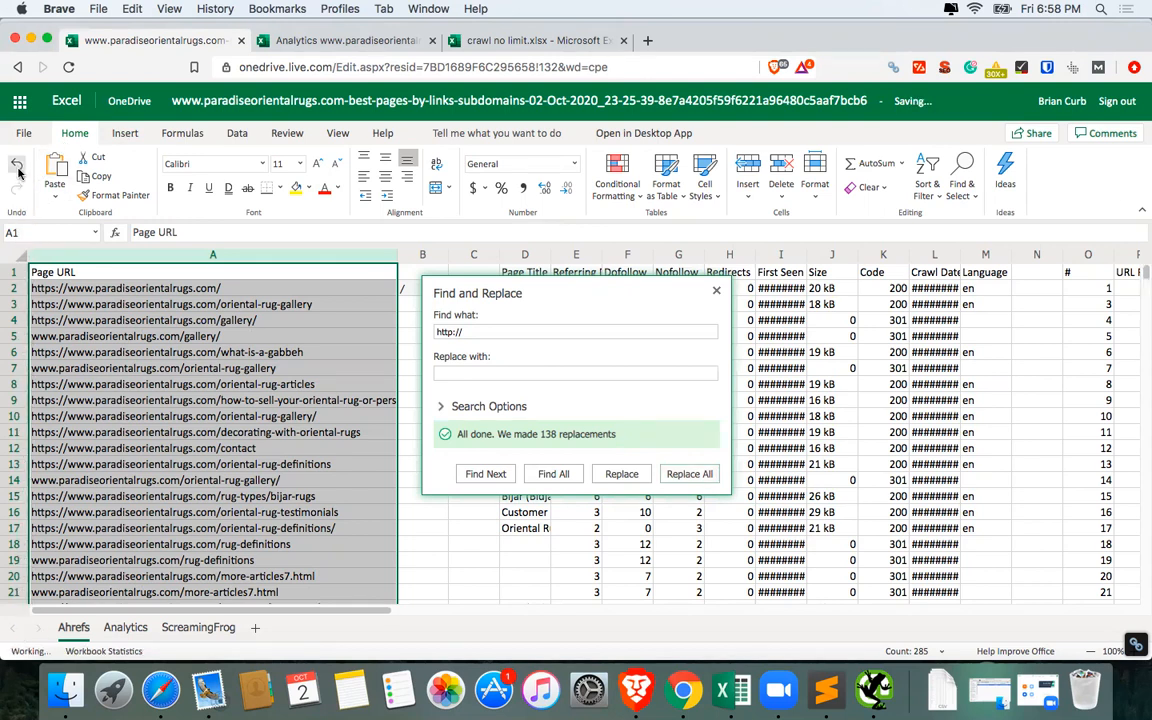
left_click(489, 332)
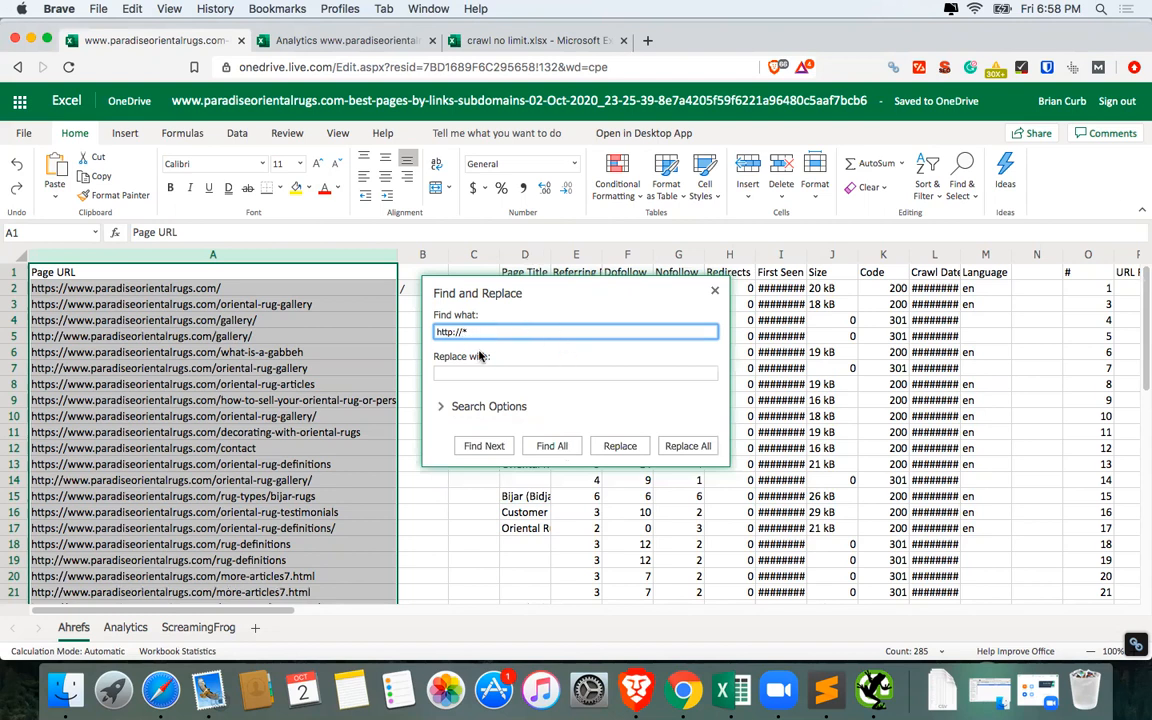
left_click(677, 450)
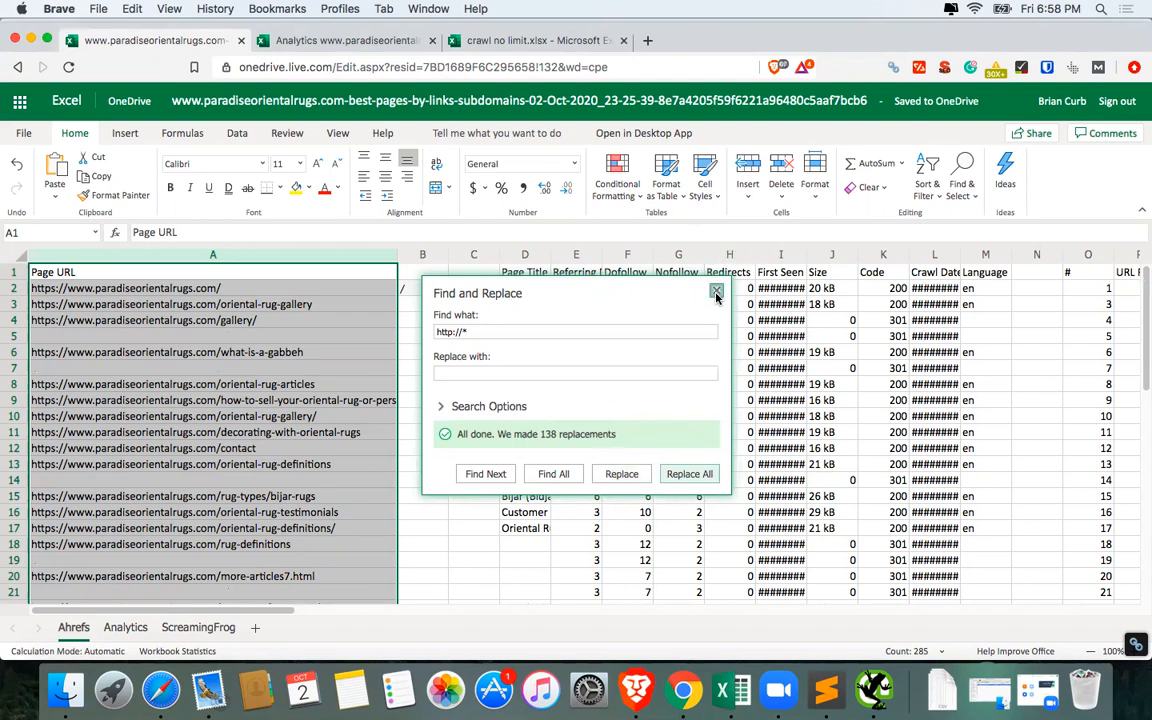
left_click(715, 292)
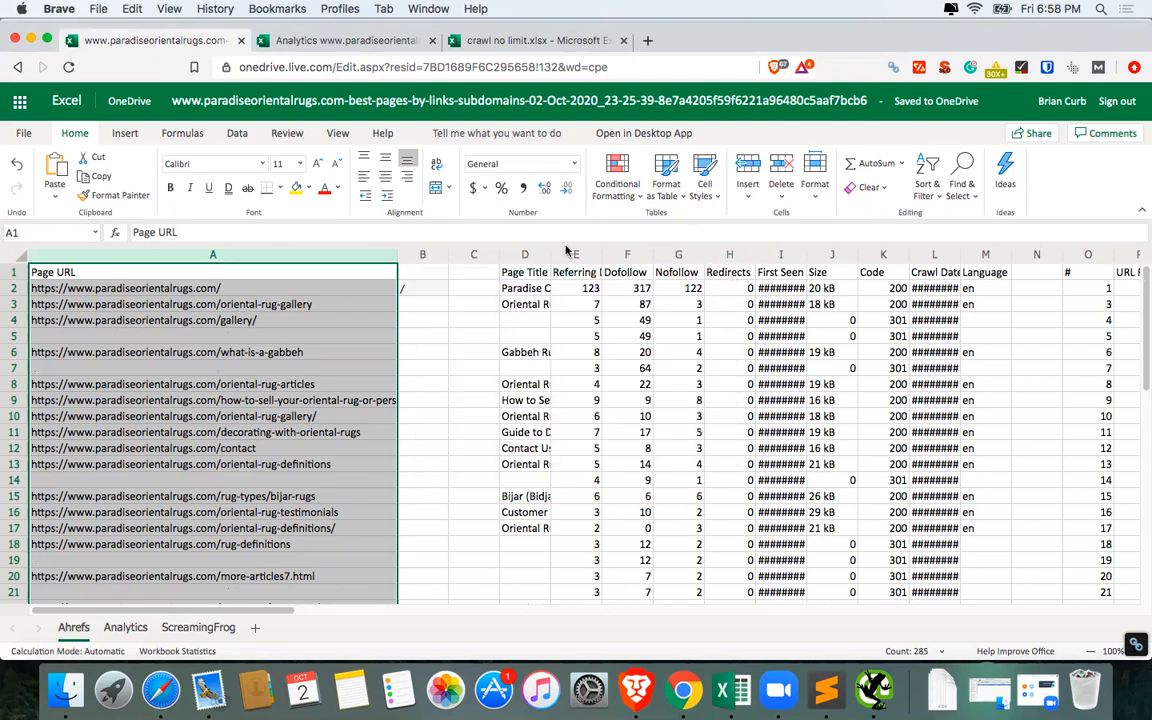
left_click(422, 352)
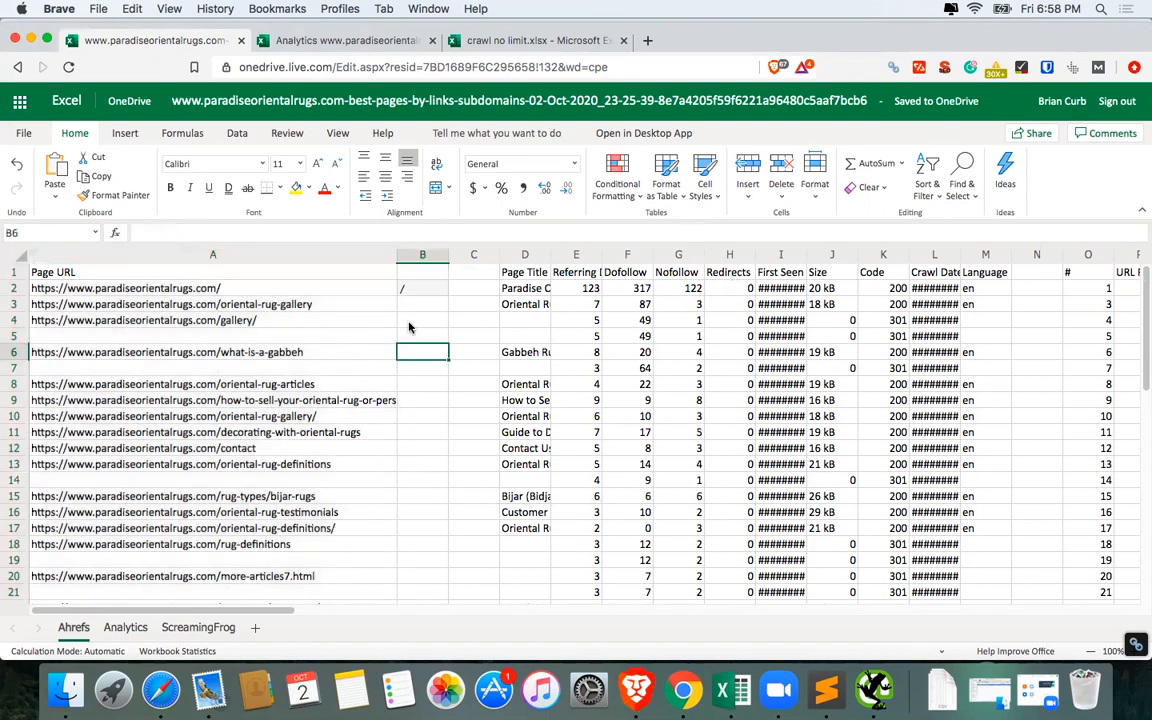
Insert a blank column between the Address and Content columns on the ScreamingFrog sheet.
left_click(195, 627)
left_click(340, 254)
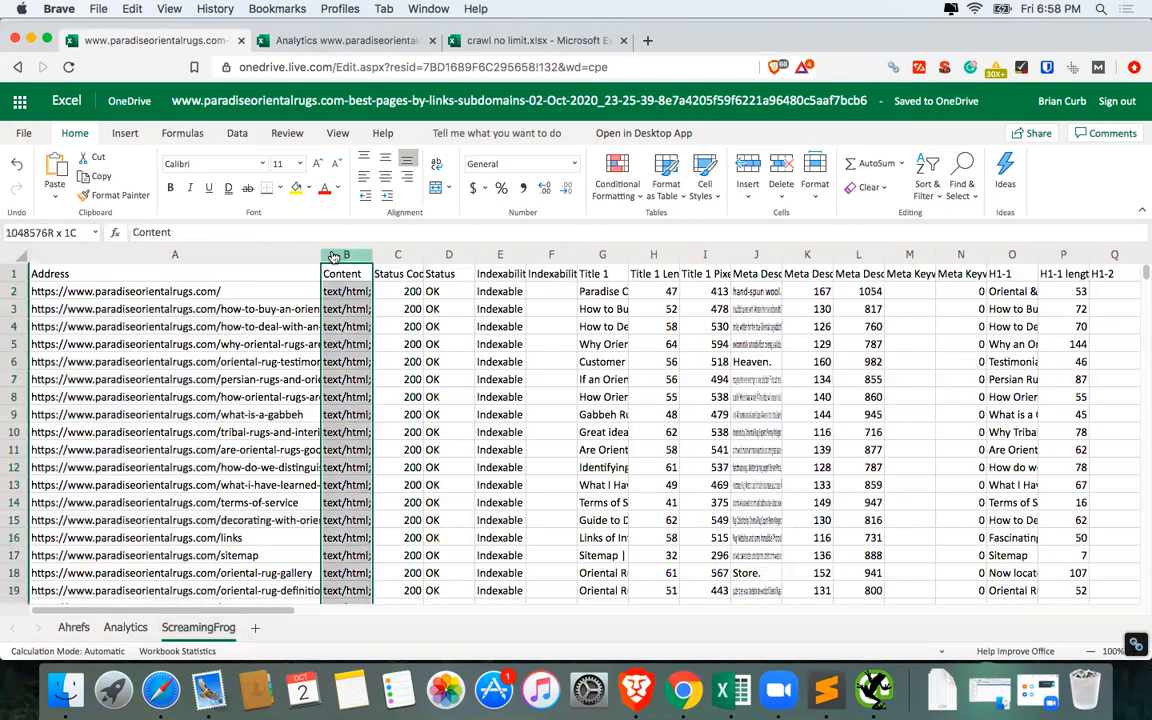
right_click(340, 254)
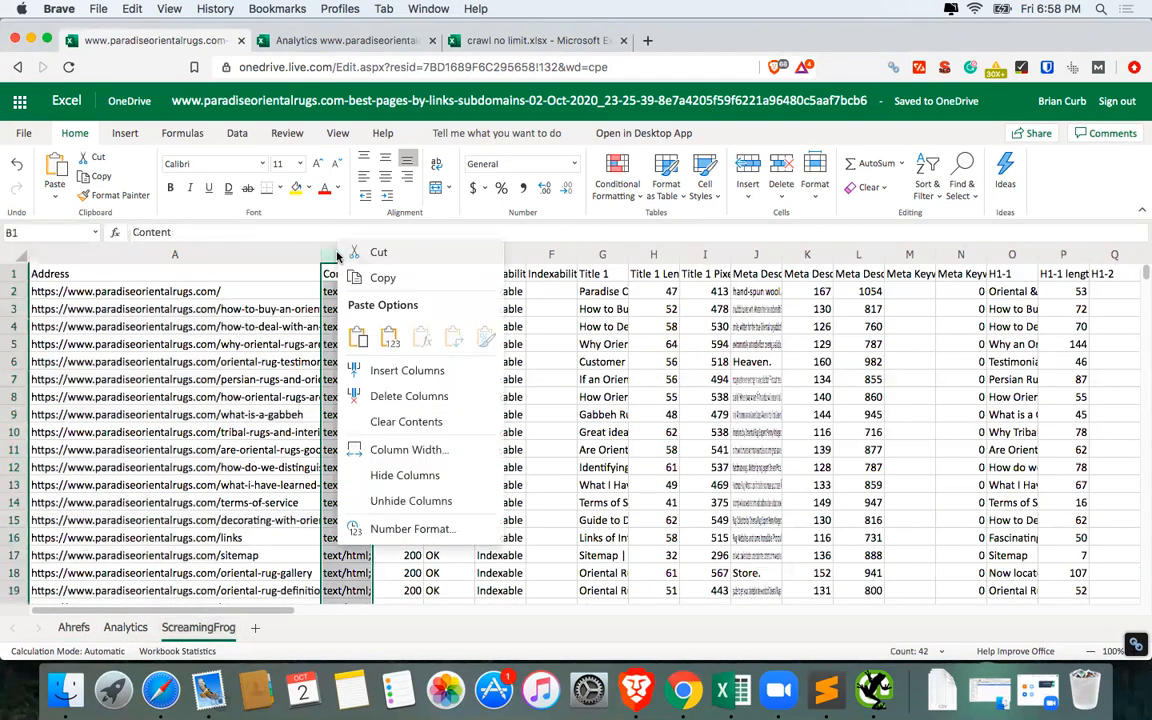
left_click(400, 371)
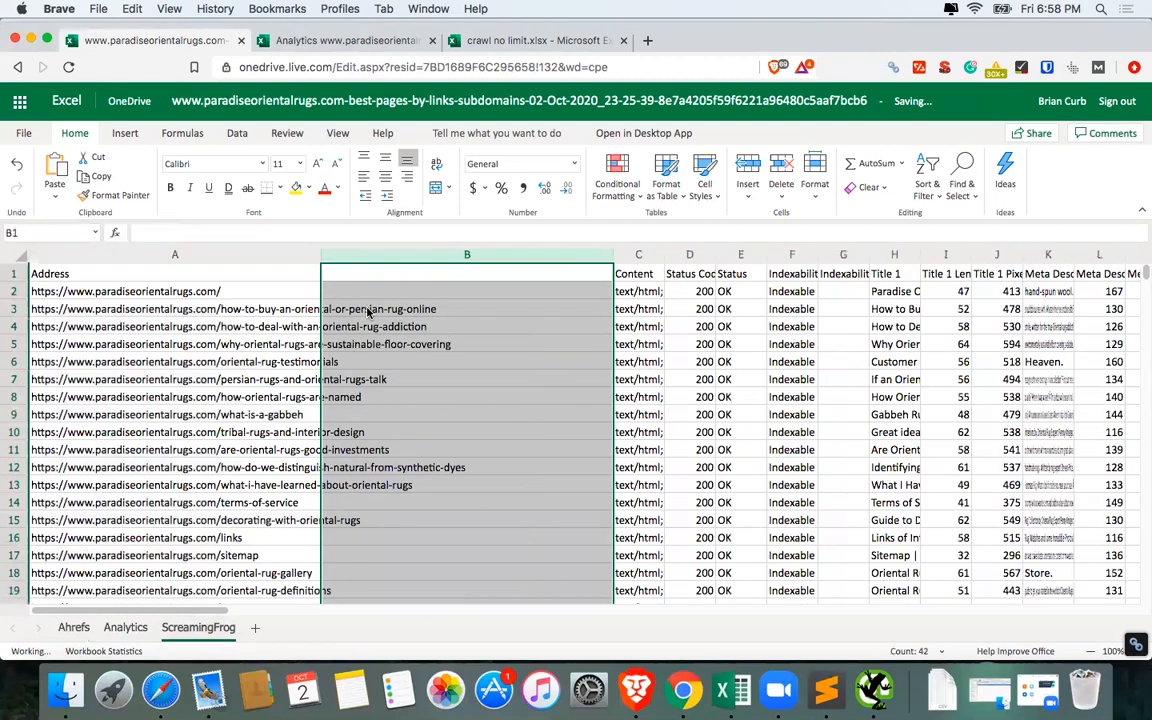
Switch to Chrome and copy the cheat sheet's formula for getting the URL path in Google Analytics format.
left_click(386, 275)
left_click(387, 290)
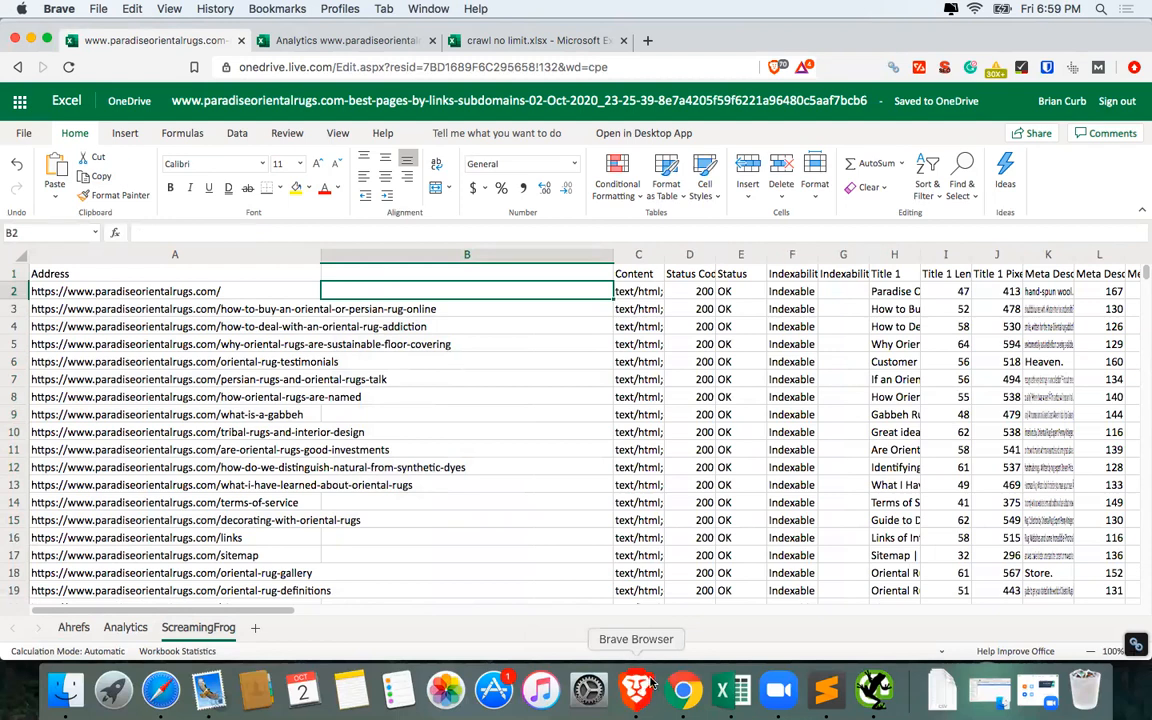
left_click(683, 690)
left_click(345, 296)
left_click_drag(345, 294, 115, 291)
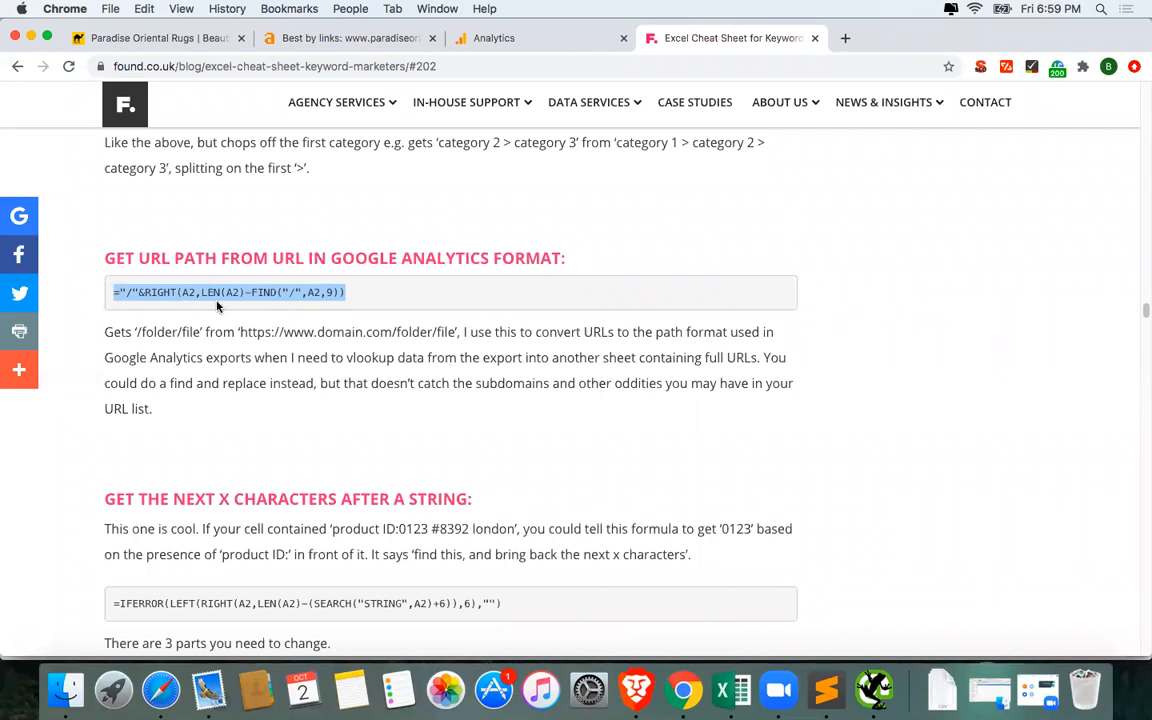
Switch back to the workbook in Brave and enter ="/"&RIGHT(A2,LEN(A2)-FIND("/",A2,9)) in cell B2 of the ScreamingFrog sheet.
left_click(30, 36)
left_click(371, 292)
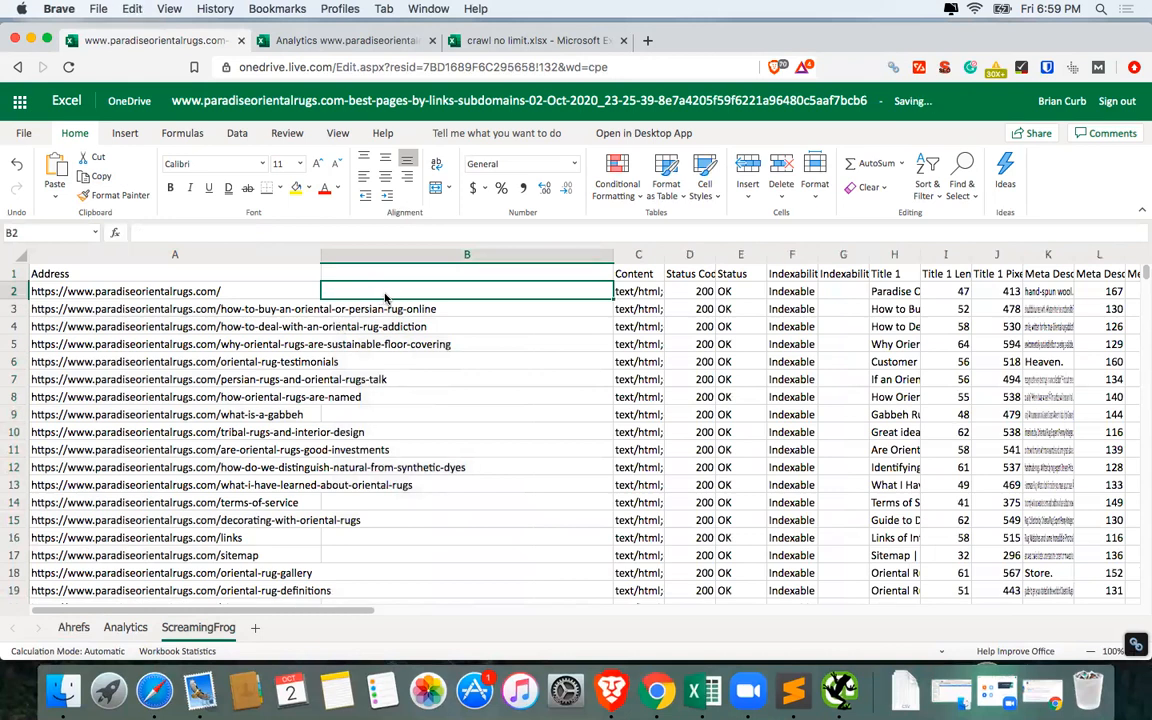
type("=\"/\"&RIGHT(A2,LEN(A2)-FIND(\"/\",A2,9))")
left_click(490, 338)
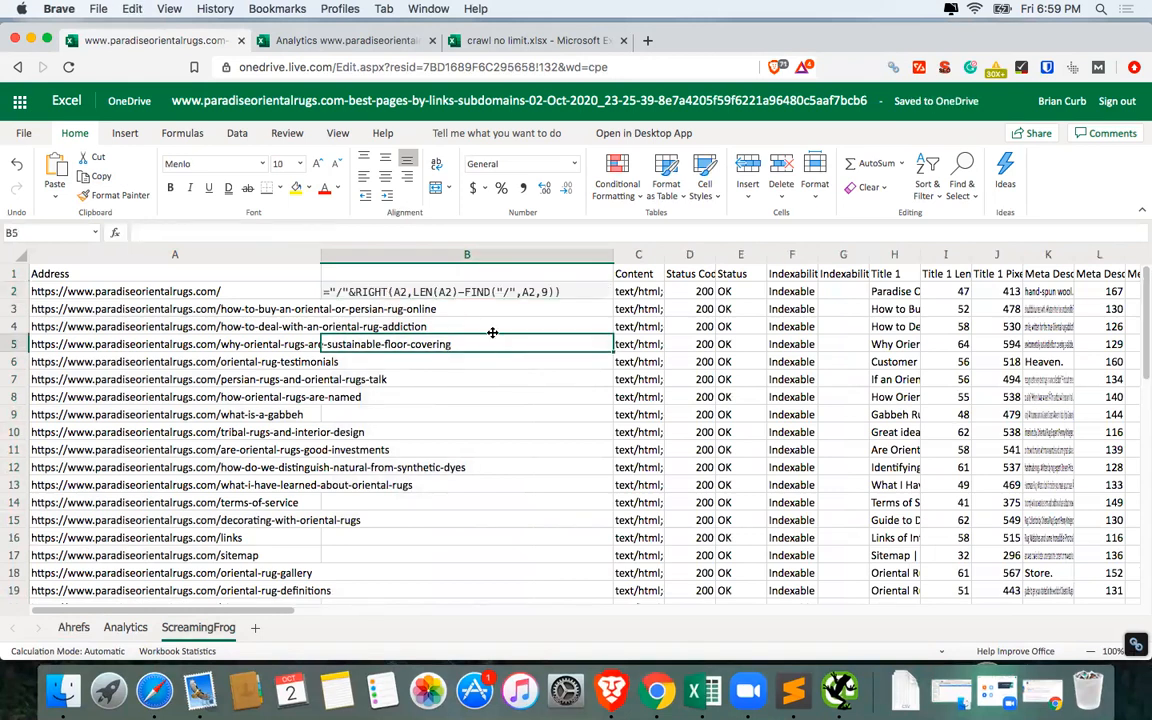
Remove the leading apostrophe from the formula in B2 and fill the formula down column B.
left_click(475, 293)
left_click(132, 232)
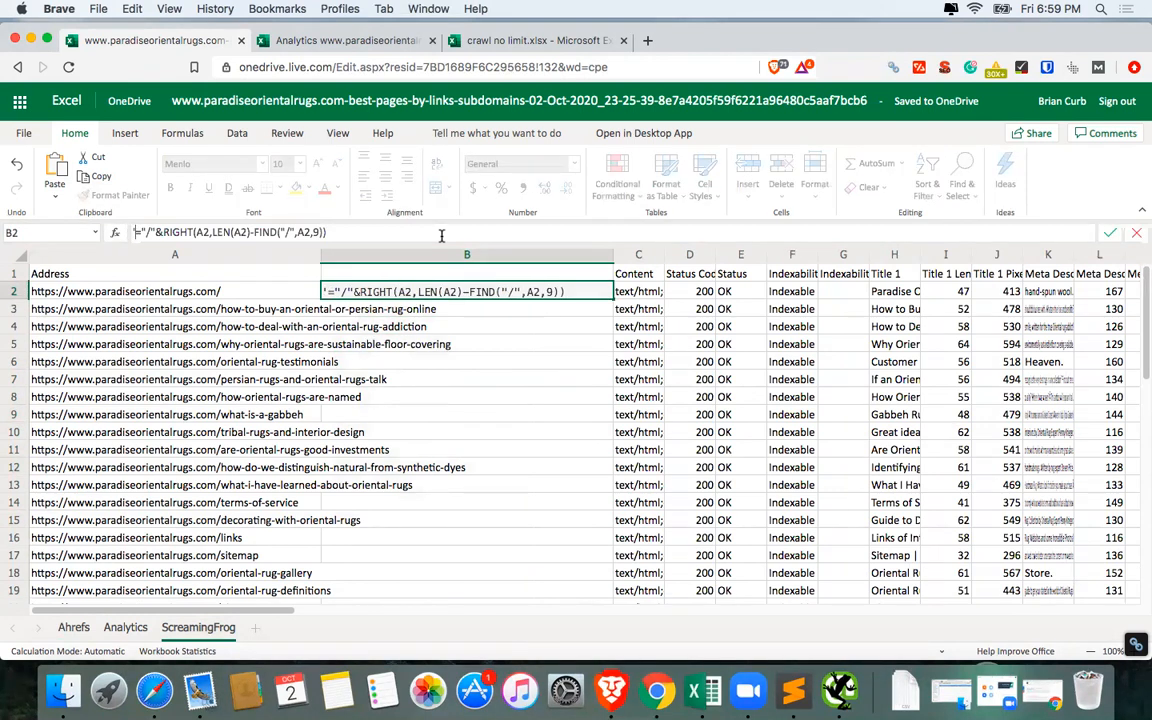
key("Delete")
key("Return")
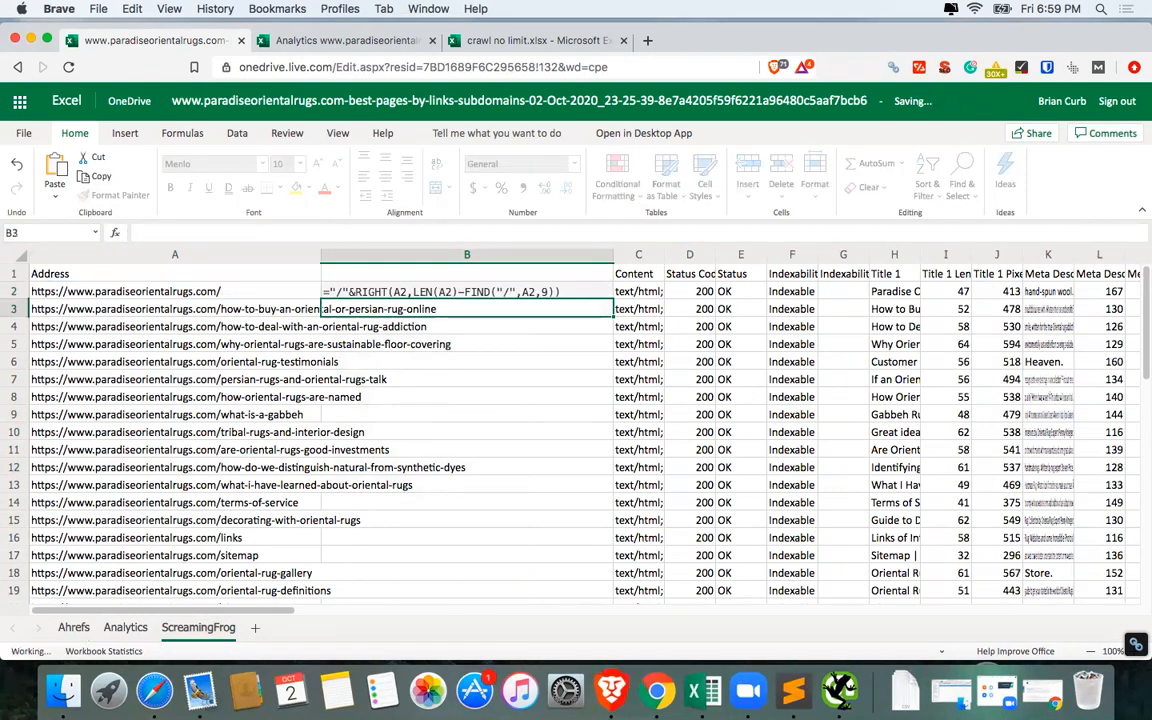
left_click(334, 296)
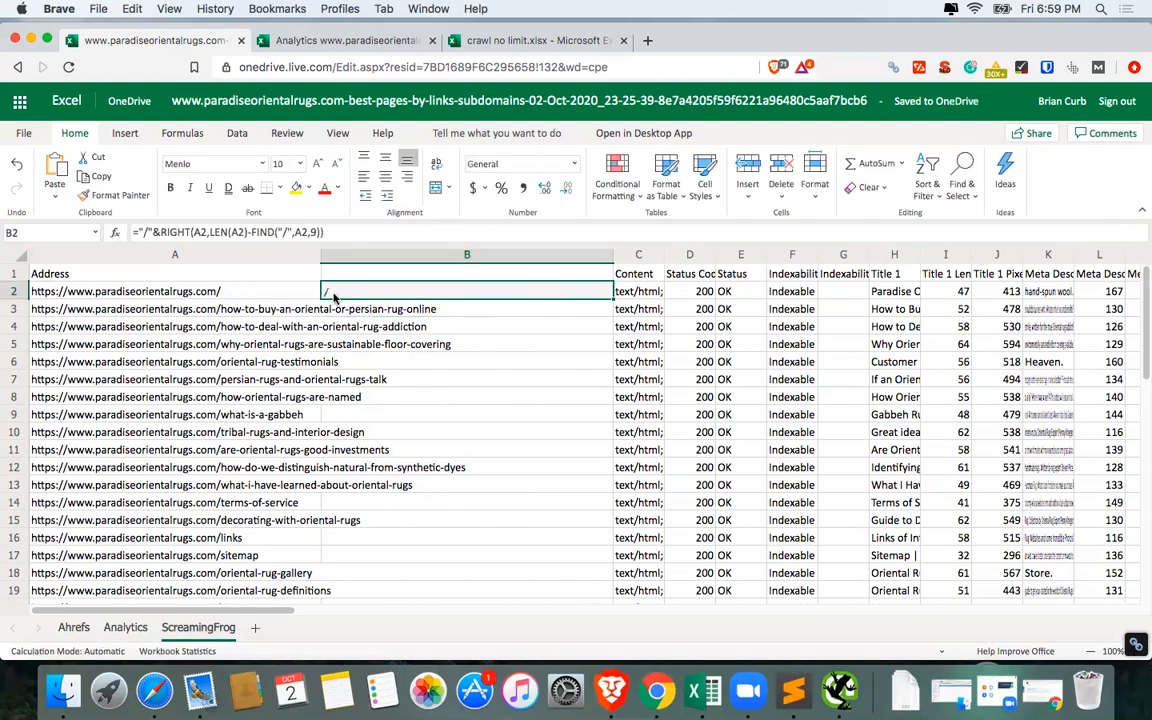
double_click(612, 299)
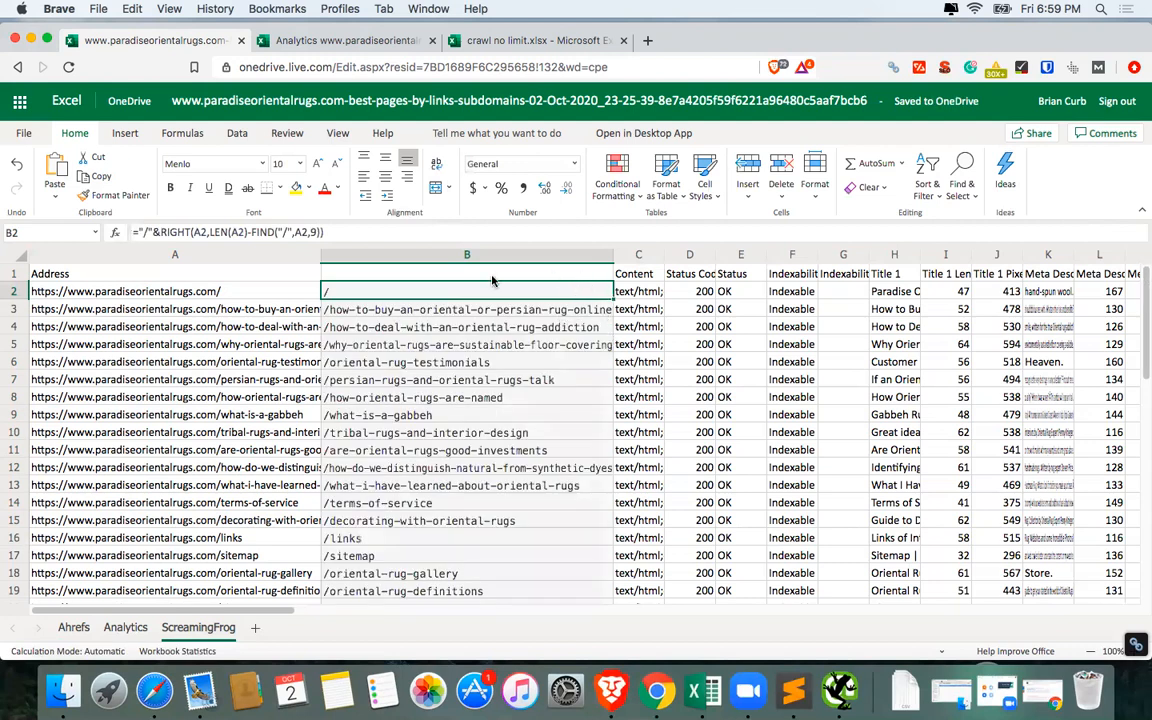
Copy the Address header from A1 into B1 on the ScreamingFrog sheet.
left_click(72, 273)
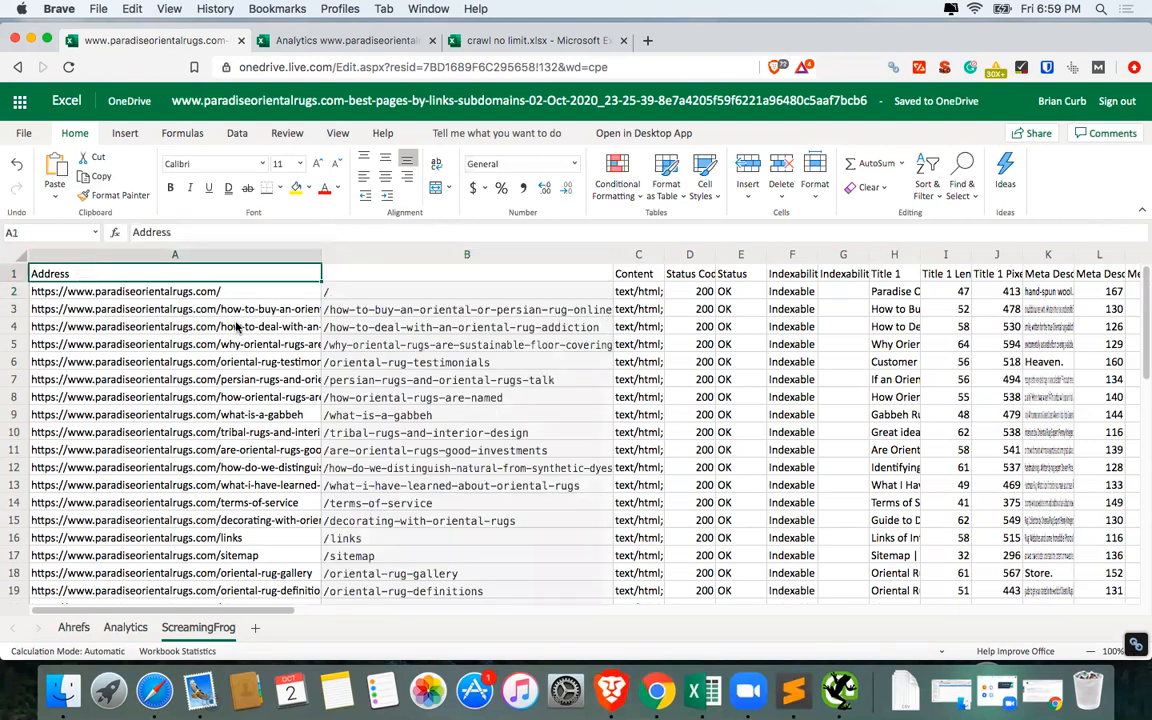
key("super+c")
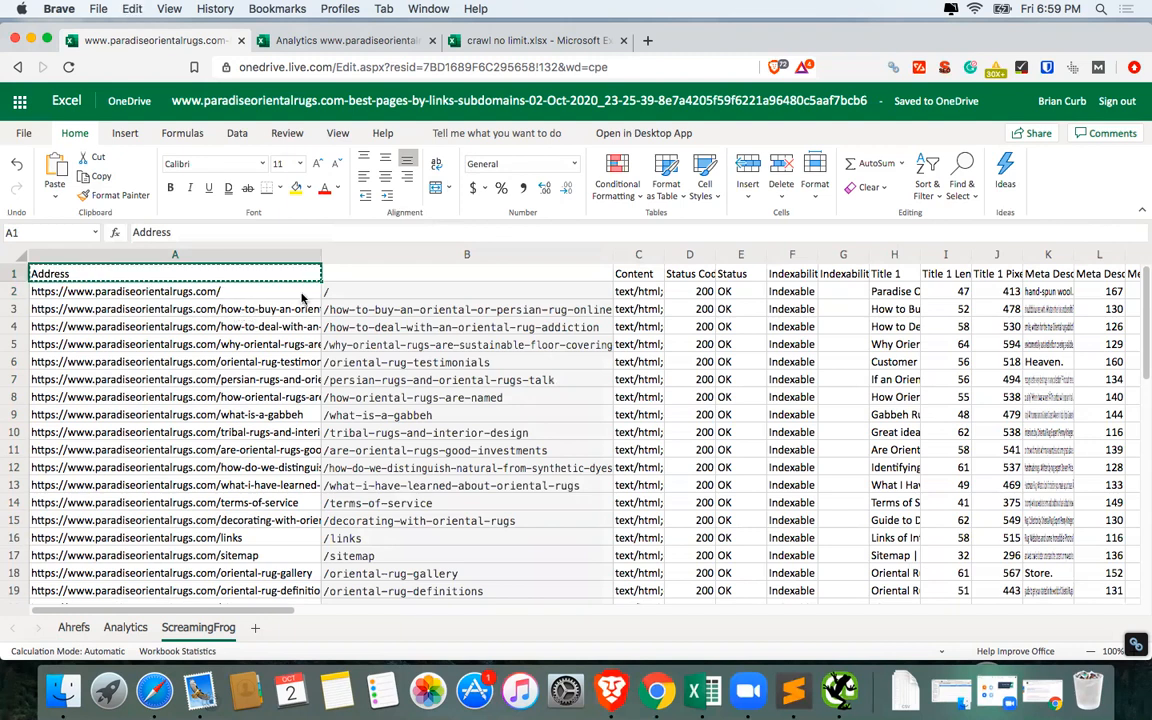
left_click(353, 277)
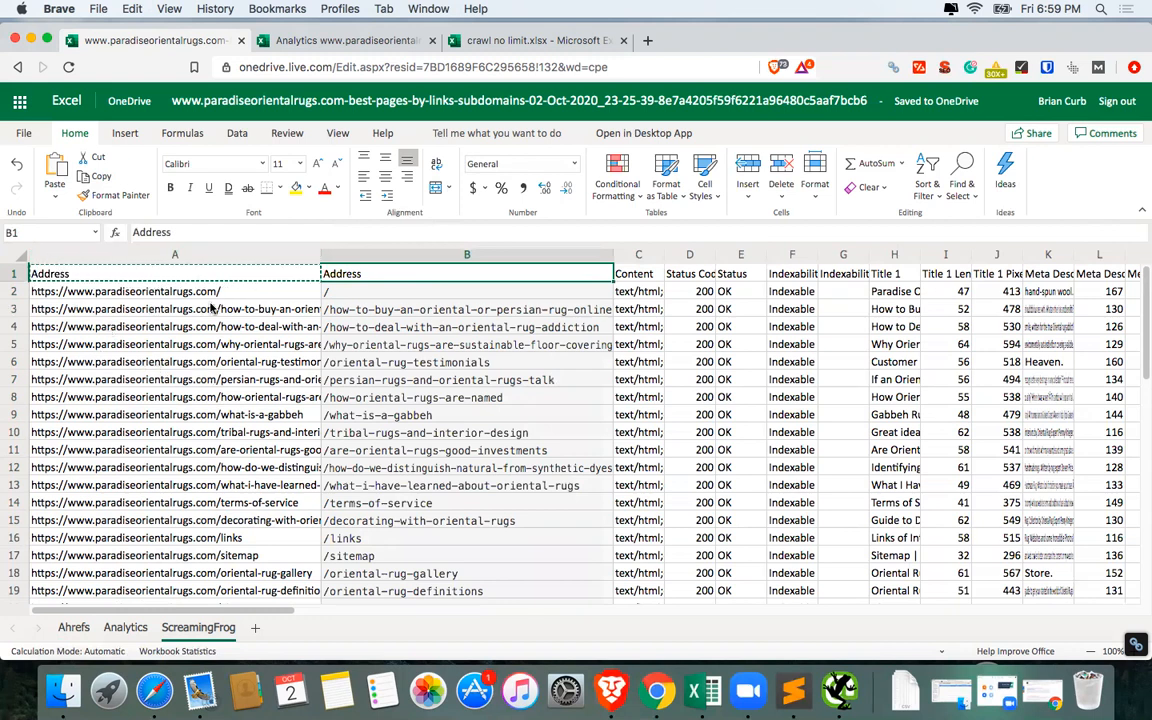
Convert the path formulas in column B of the ScreamingFrog sheet to plain values by pasting values over them.
left_click(440, 296)
left_click(440, 258)
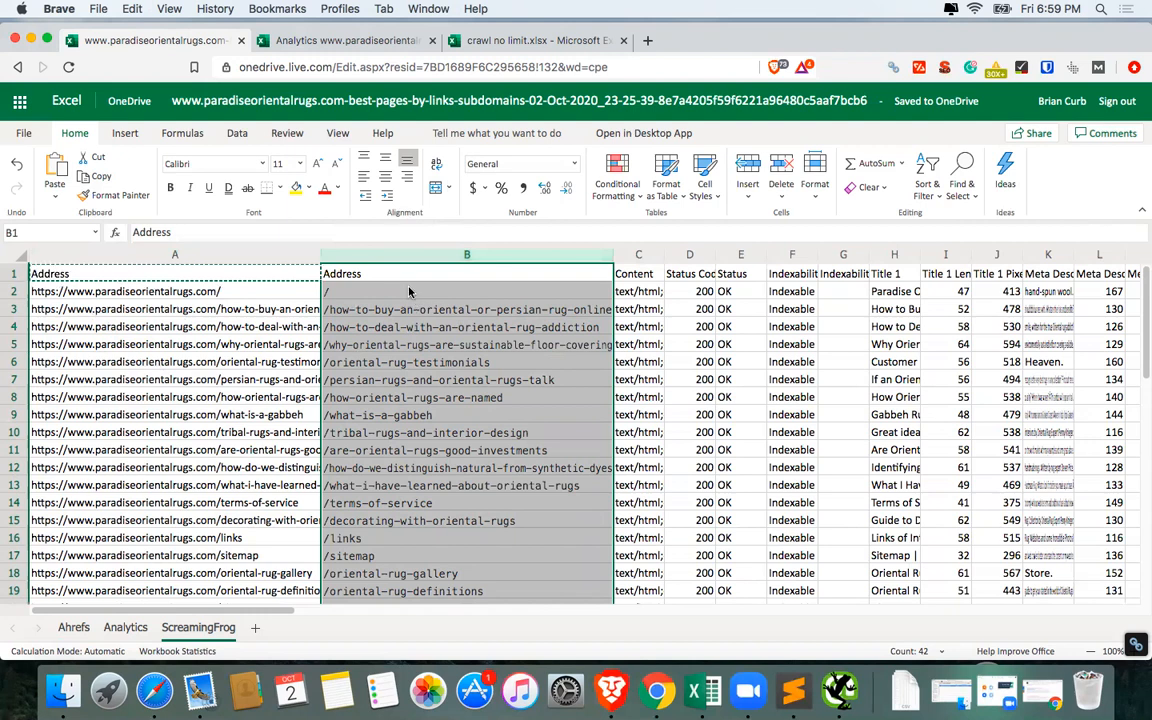
key("cmd+c")
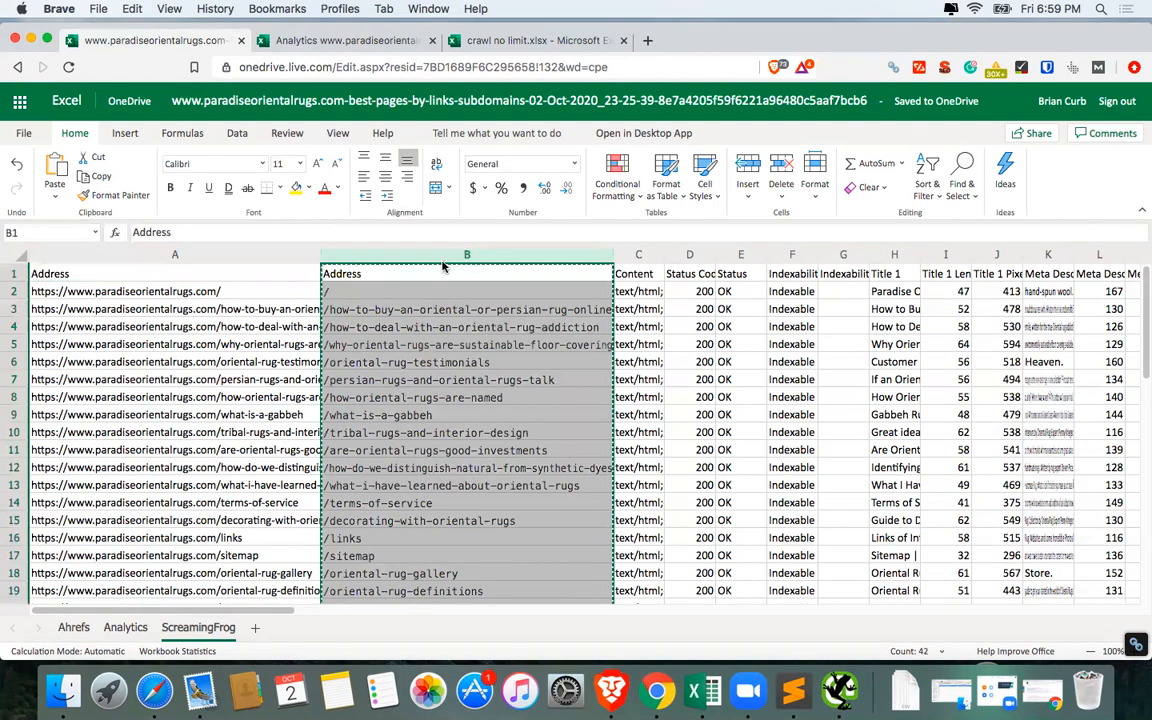
right_click(437, 263)
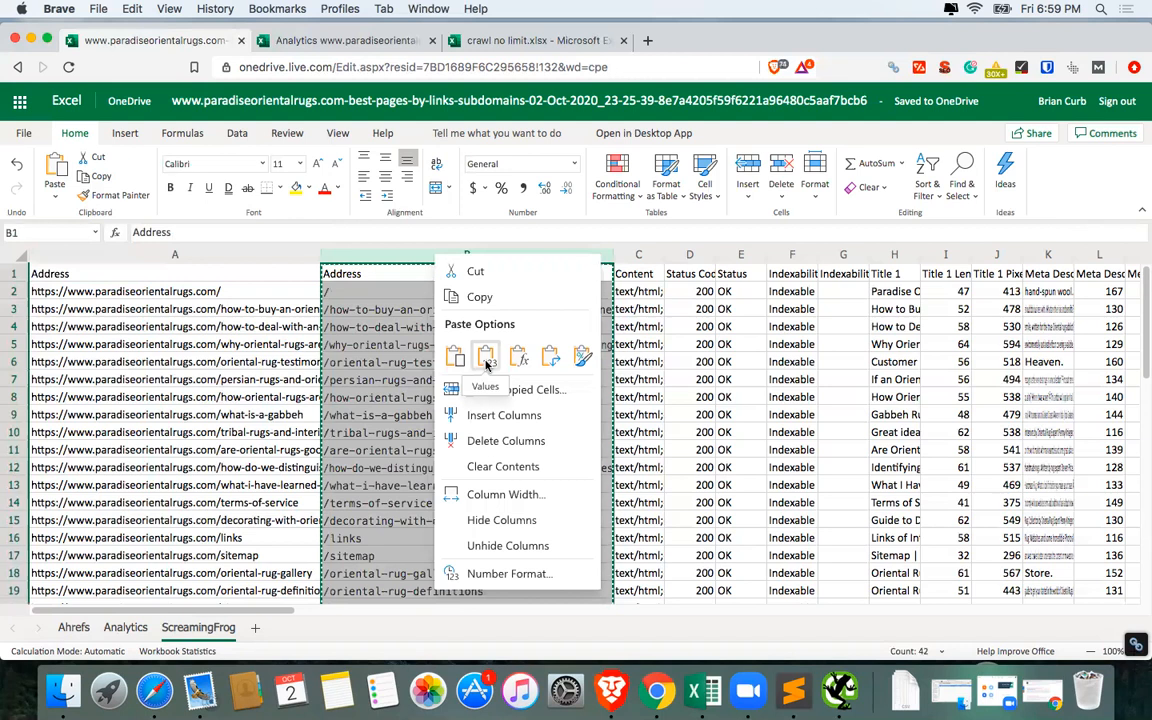
left_click(486, 358)
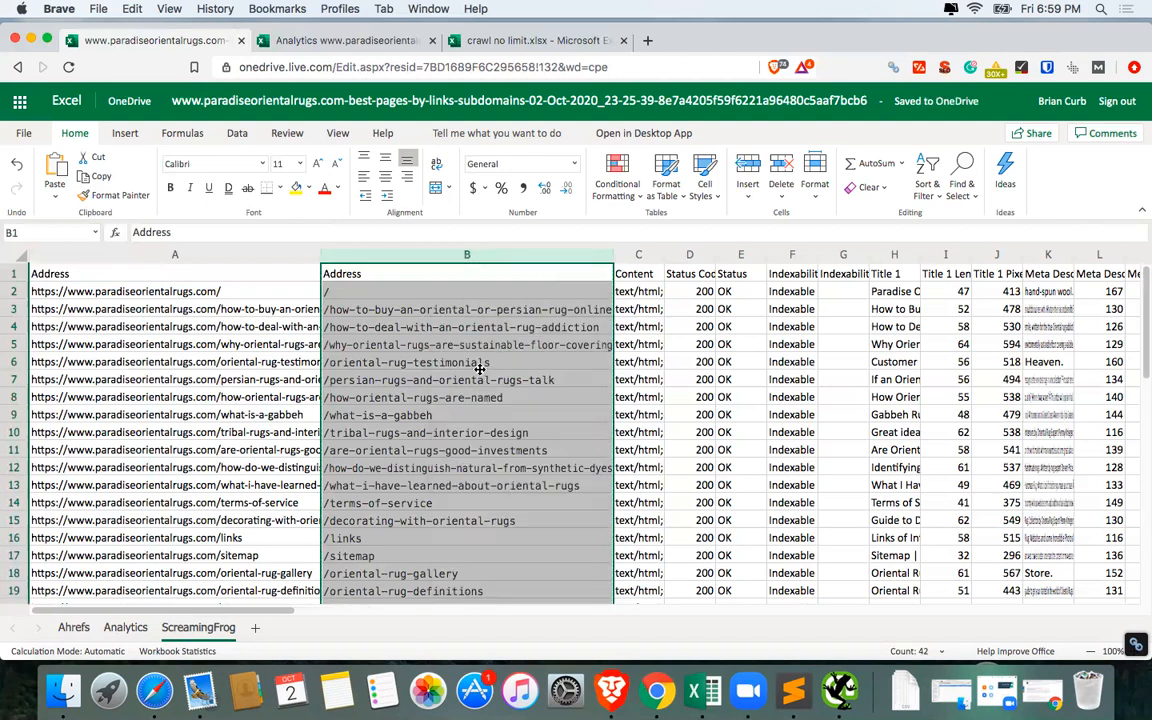
left_click(480, 366)
Delete column A with the full URLs from the ScreamingFrog sheet.
left_click(226, 256)
right_click(227, 256)
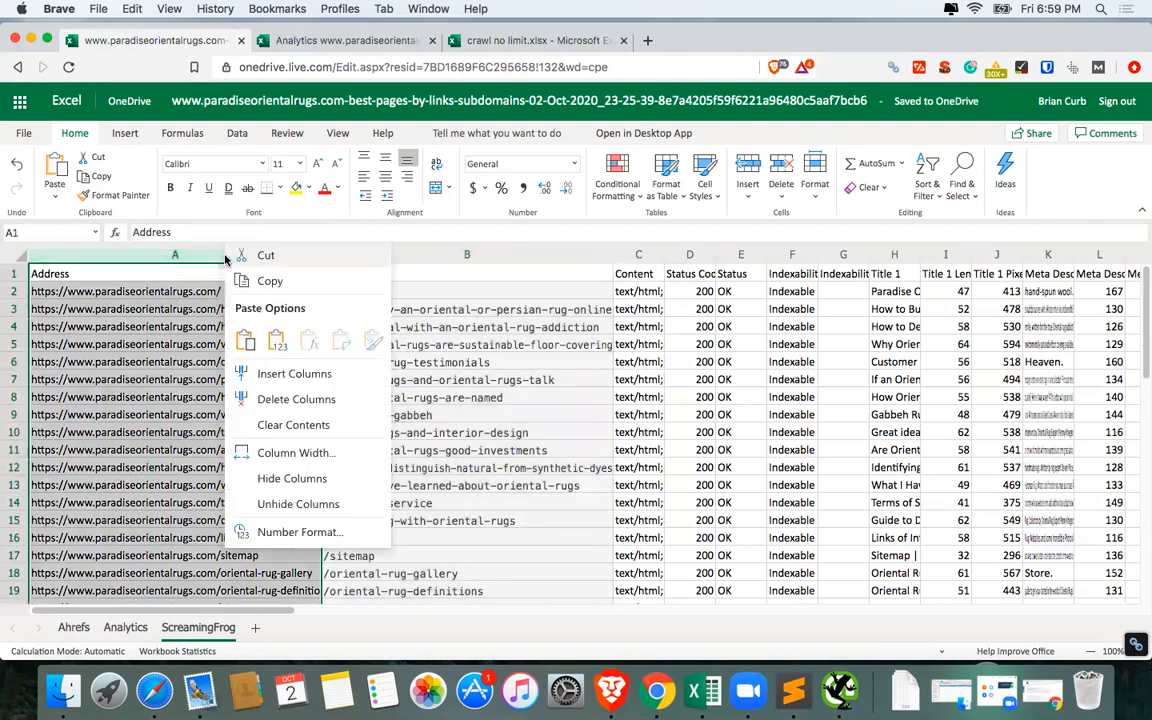
left_click(270, 400)
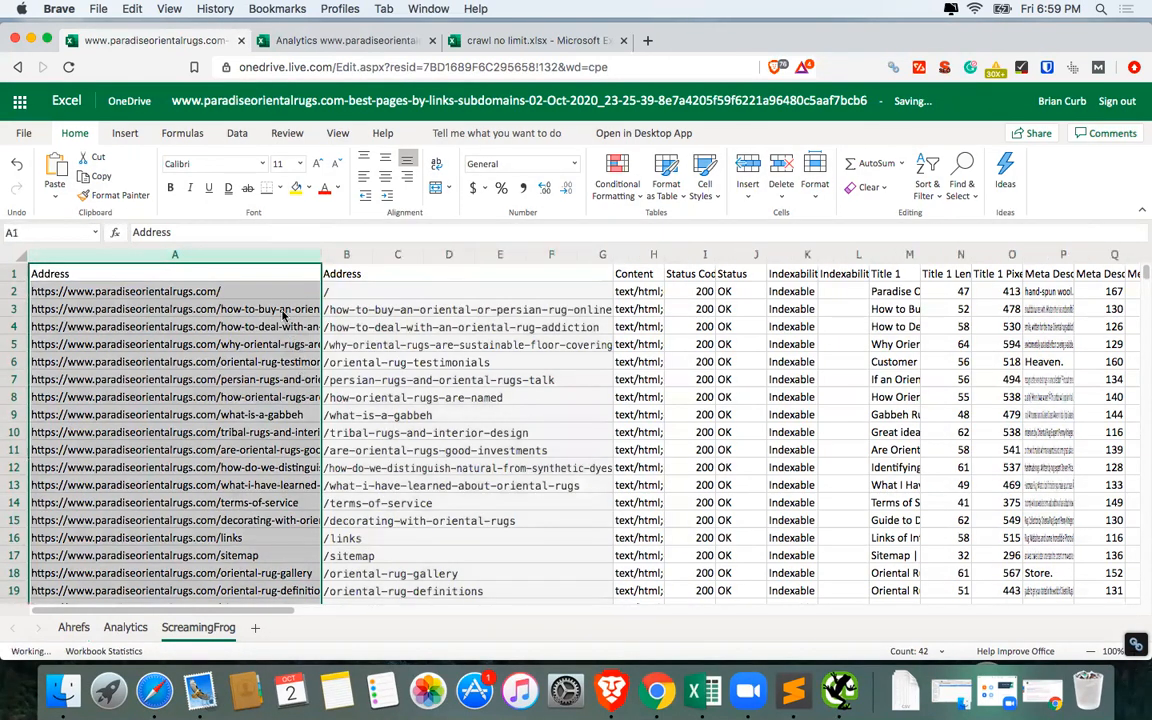
On the Ahrefs sheet, fill the URL path formula from B2 down column B.
left_click(73, 627)
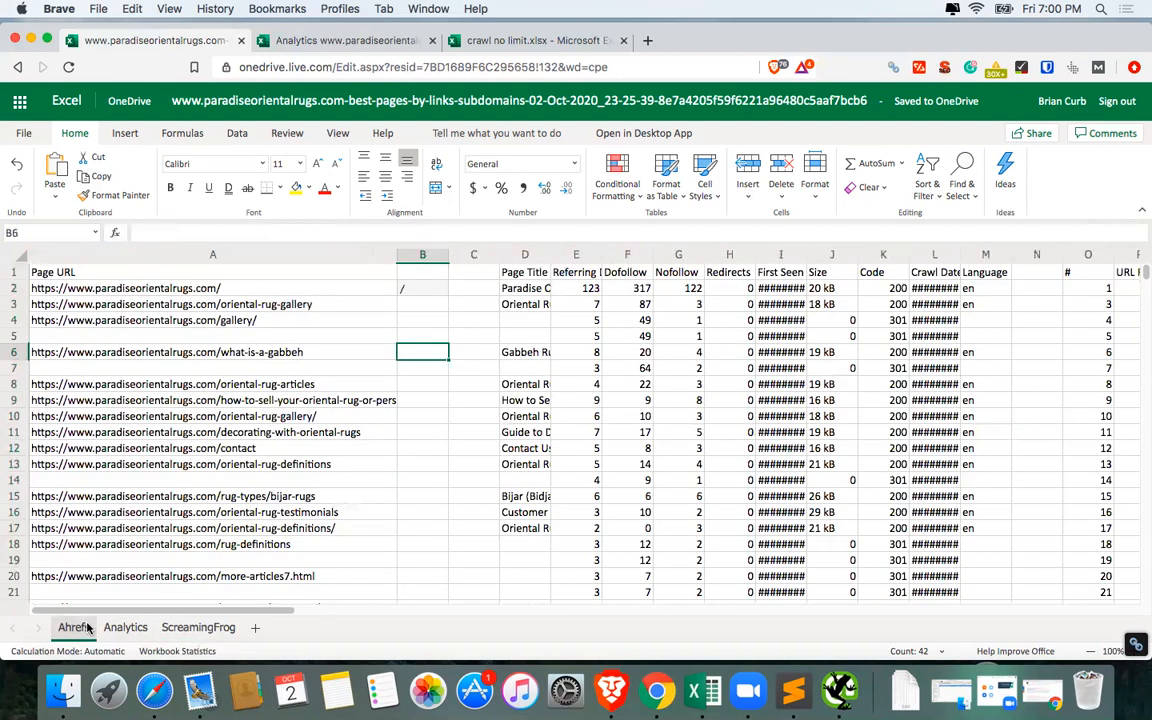
left_click(411, 289)
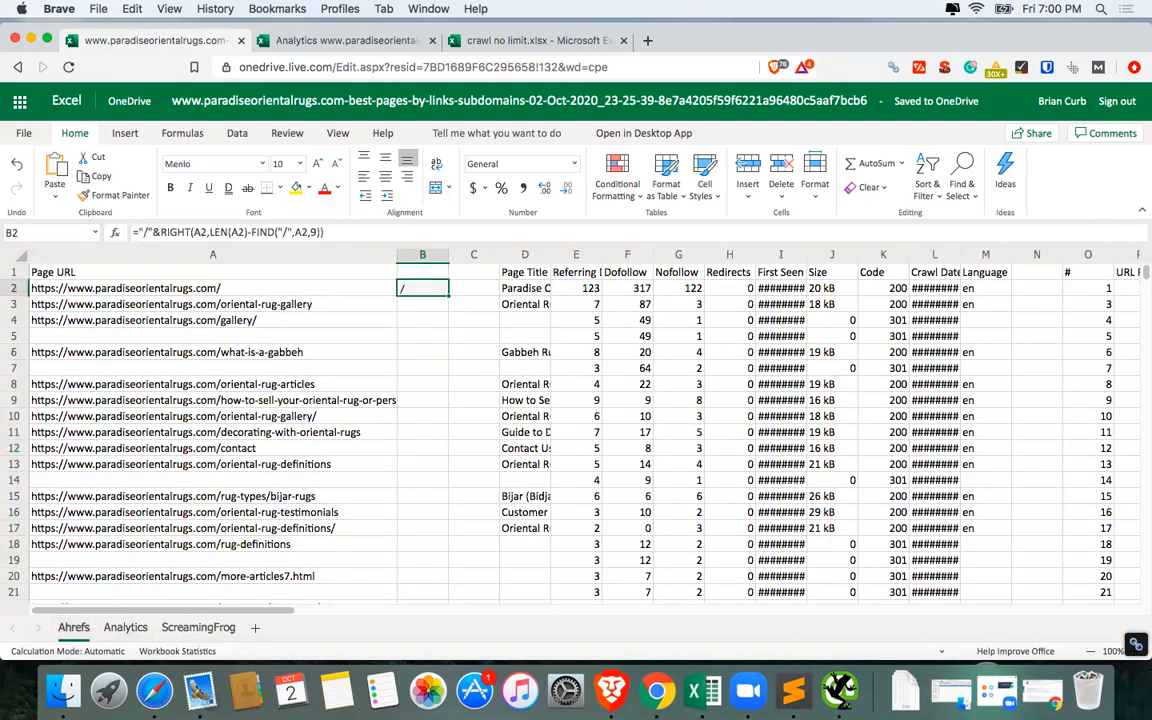
double_click(447, 296)
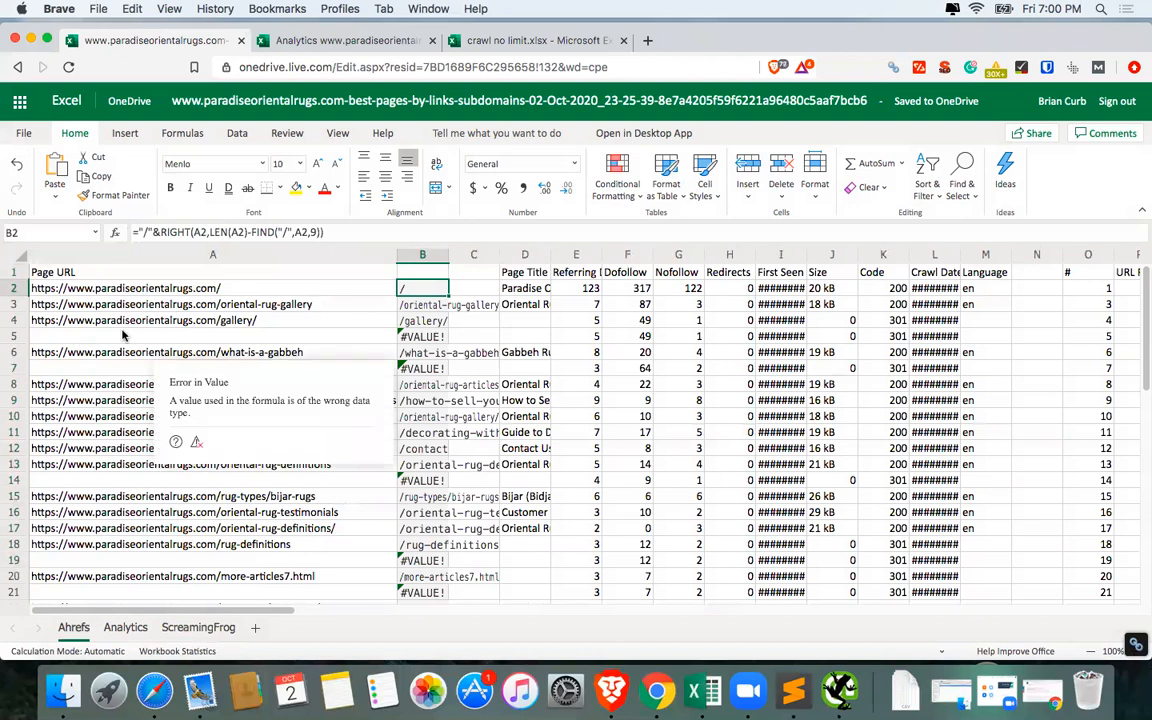
Copy the Page URL header from A1 into B1 on the Ahrefs sheet.
left_click(227, 276)
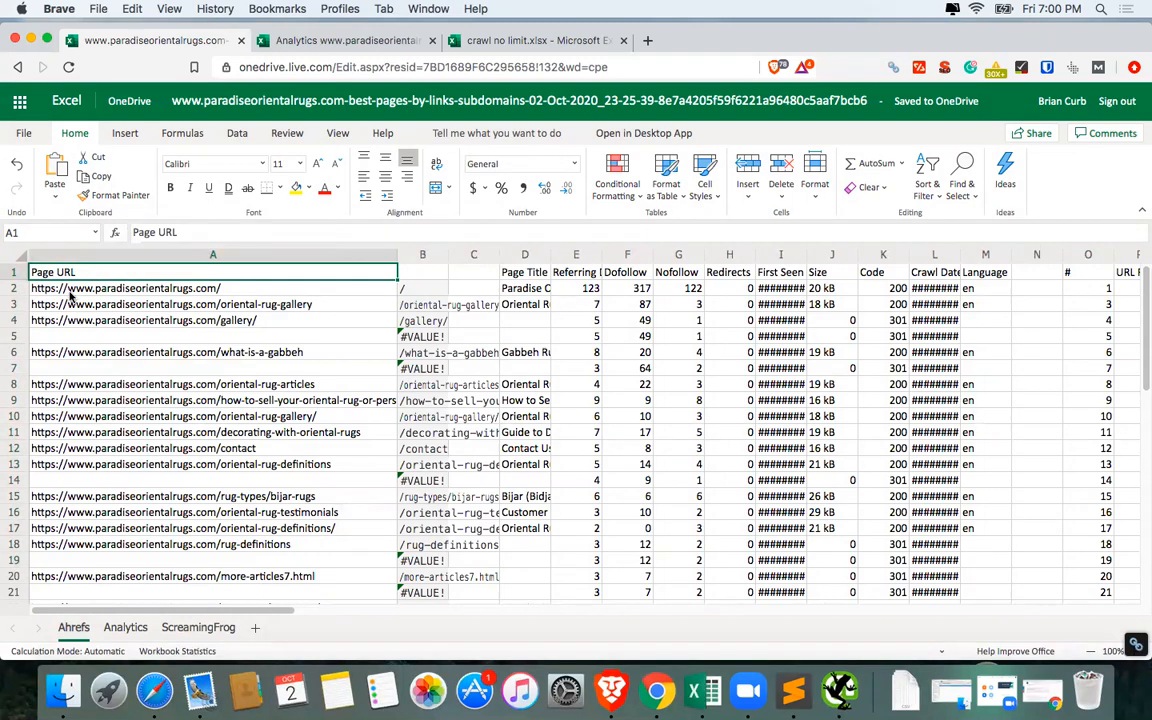
left_click(114, 309)
left_click(148, 274)
key("super+c")
left_click(430, 274)
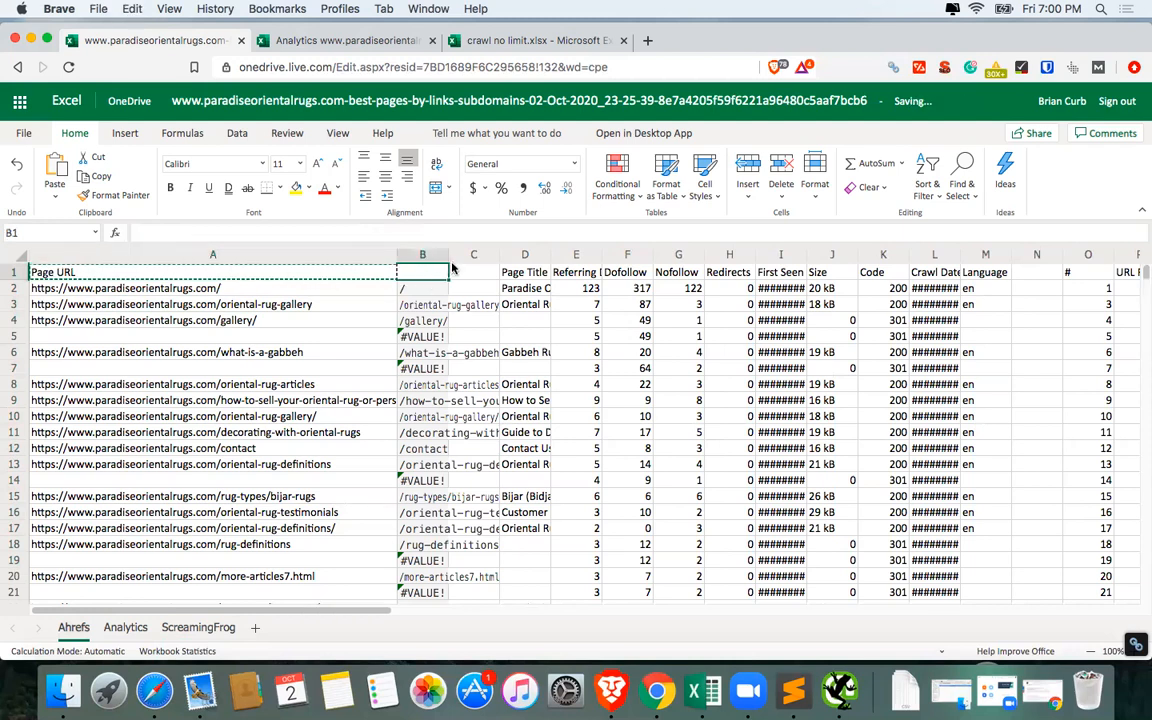
key("super+v")
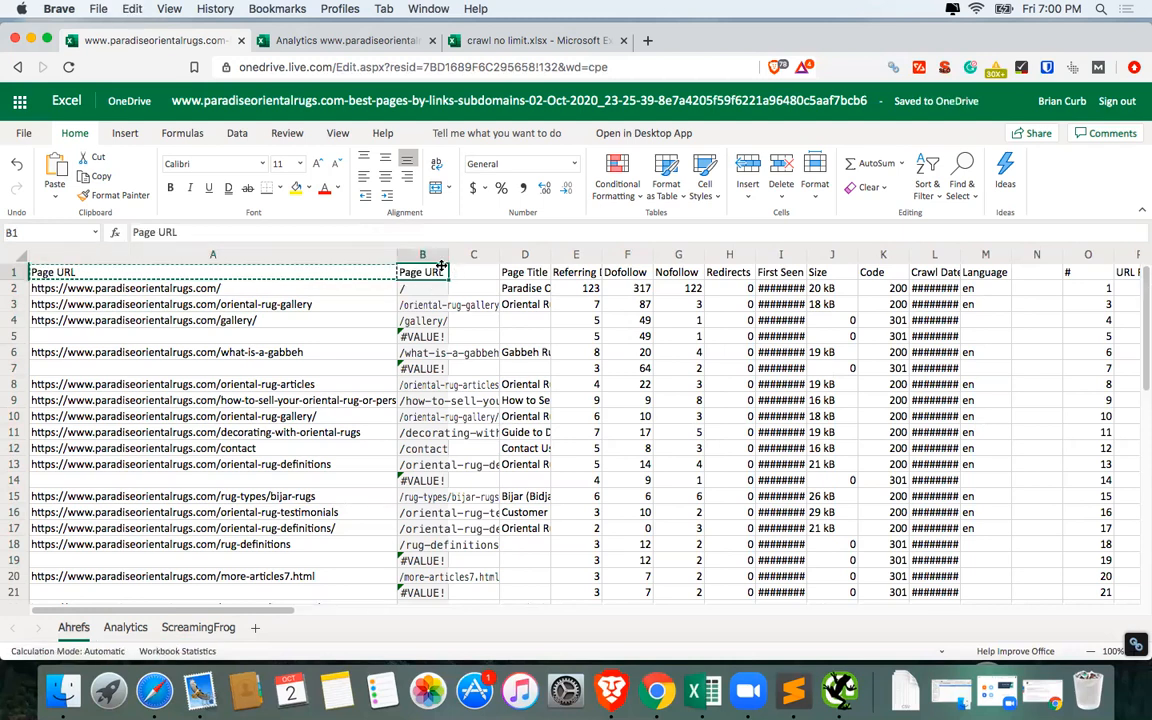
left_click(220, 289)
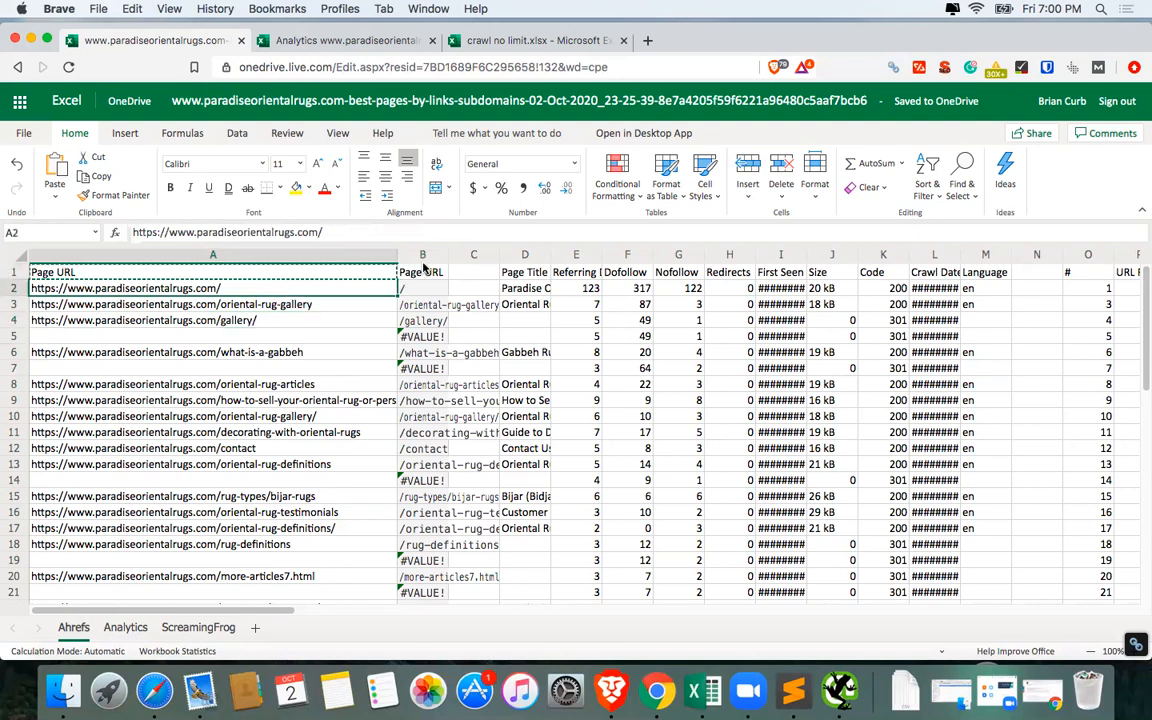
Try a regular paste of column B over itself and deleting column A on the Ahrefs sheet, and undo the deletion.
left_click(425, 256)
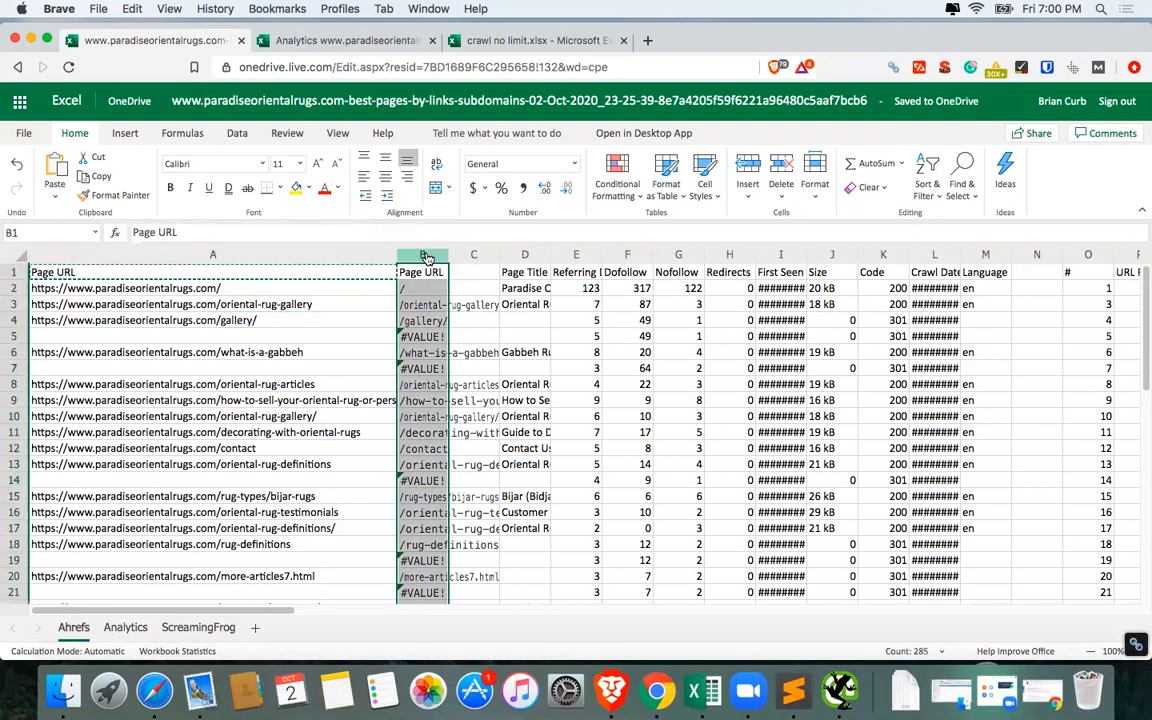
key("super+c")
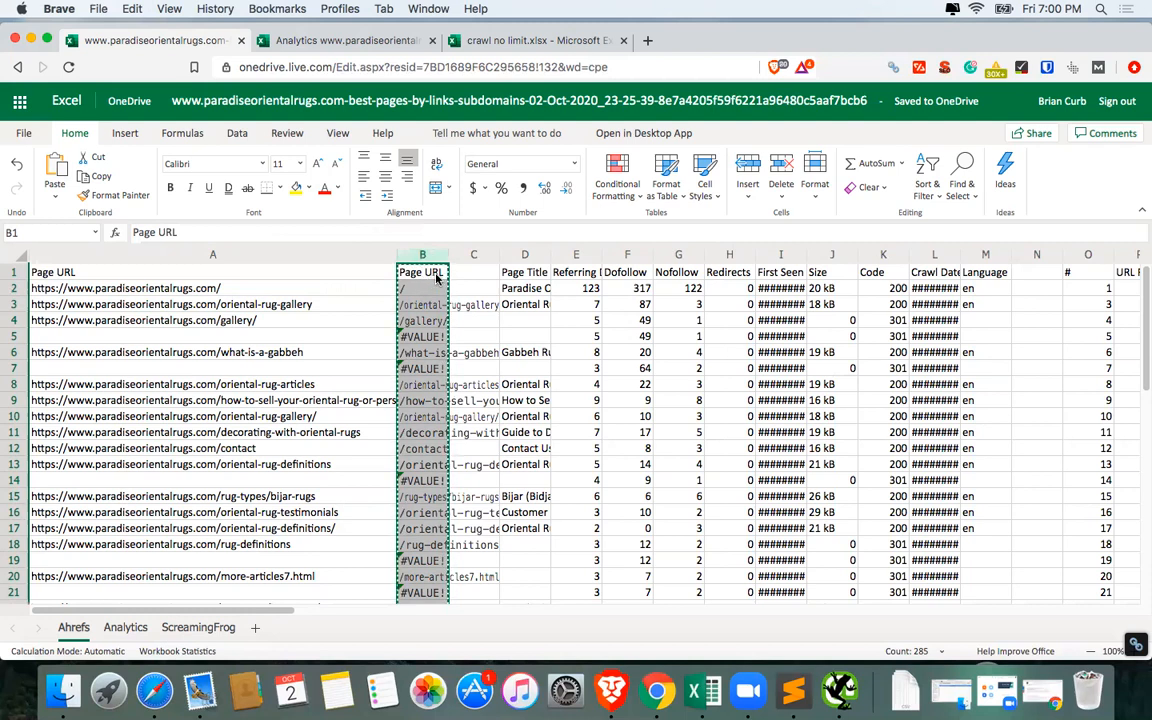
key("super+v")
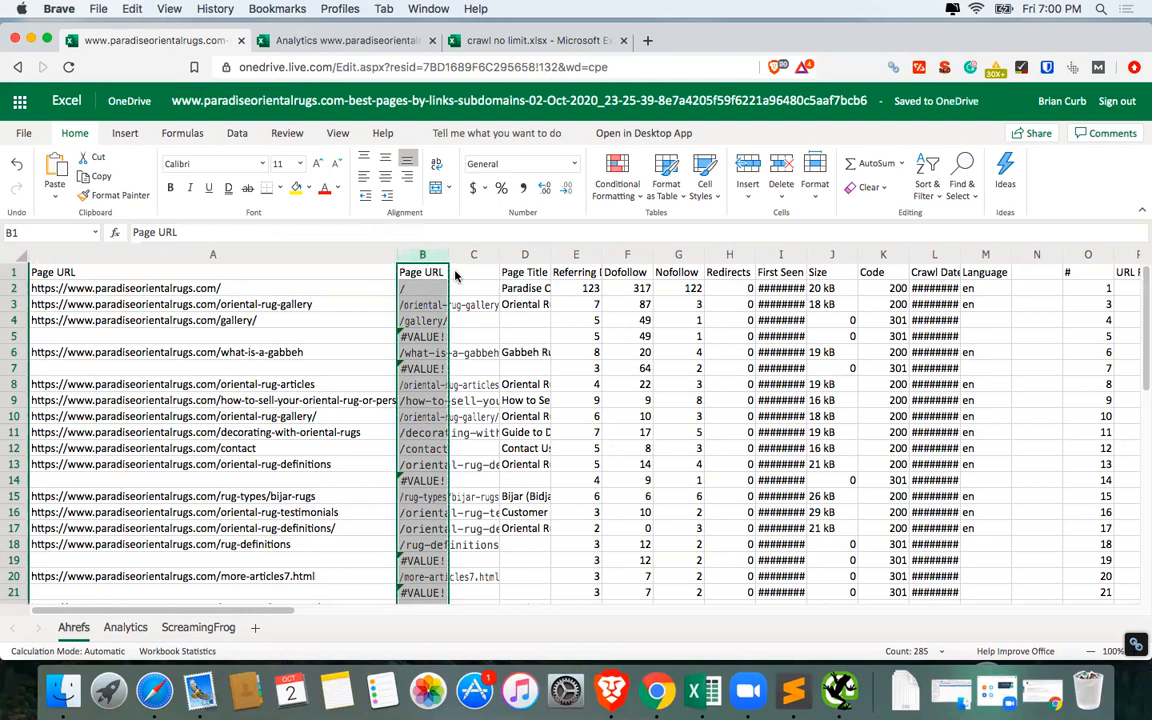
right_click(209, 258)
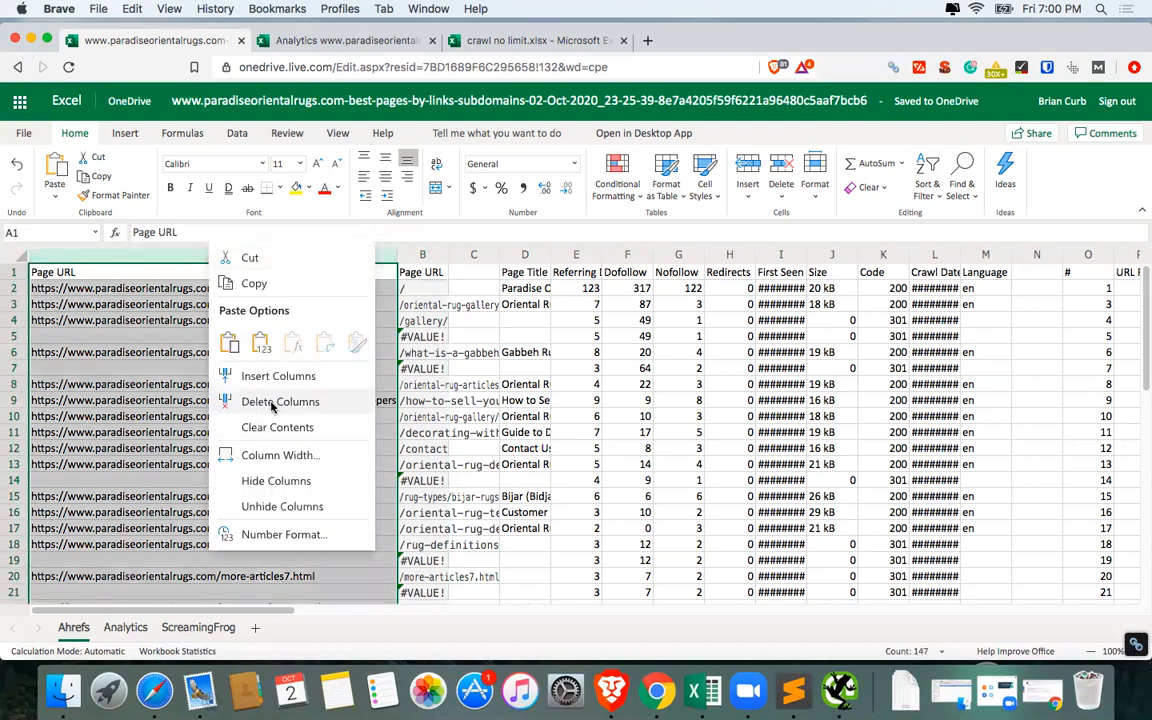
left_click(272, 403)
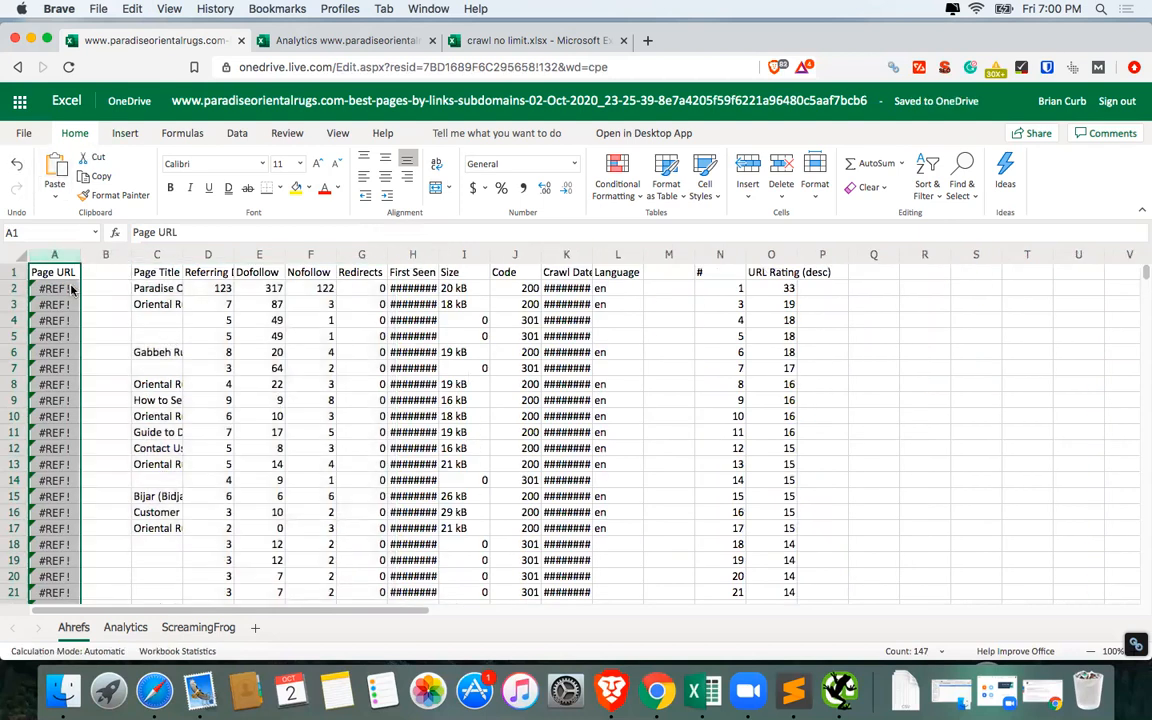
left_click(15, 168)
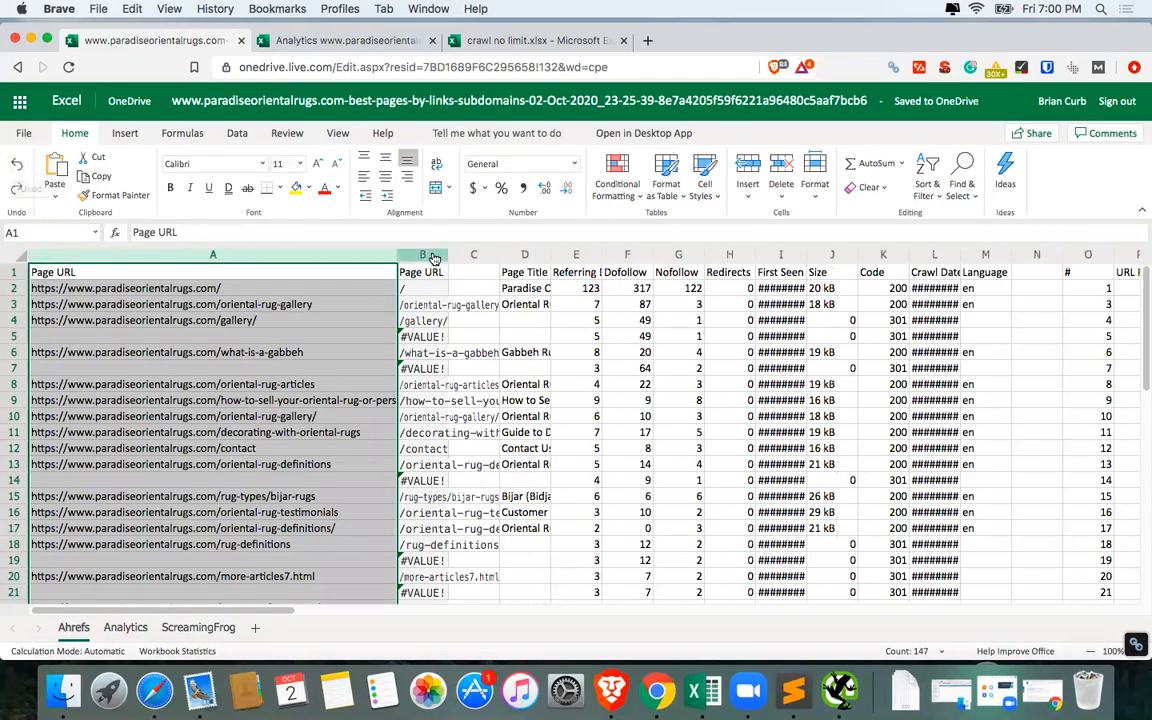
Convert the path formulas in column B of the Ahrefs sheet to plain values by pasting values over them.
left_click(433, 258)
key("super+c")
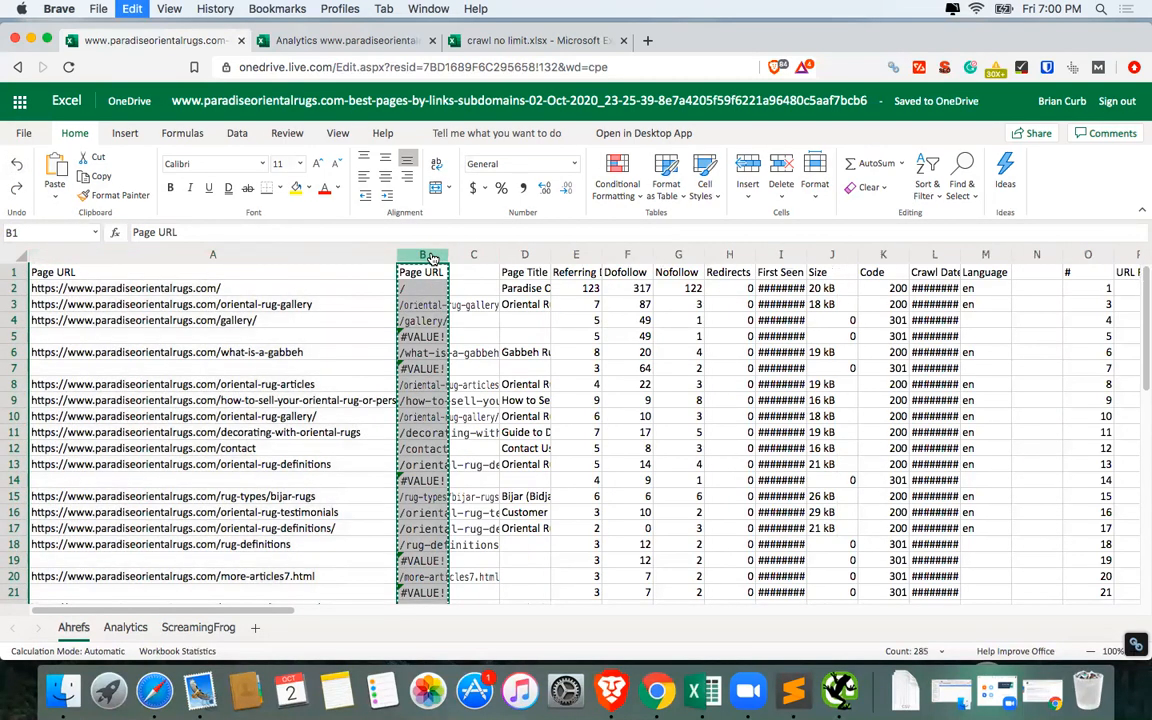
right_click(427, 278)
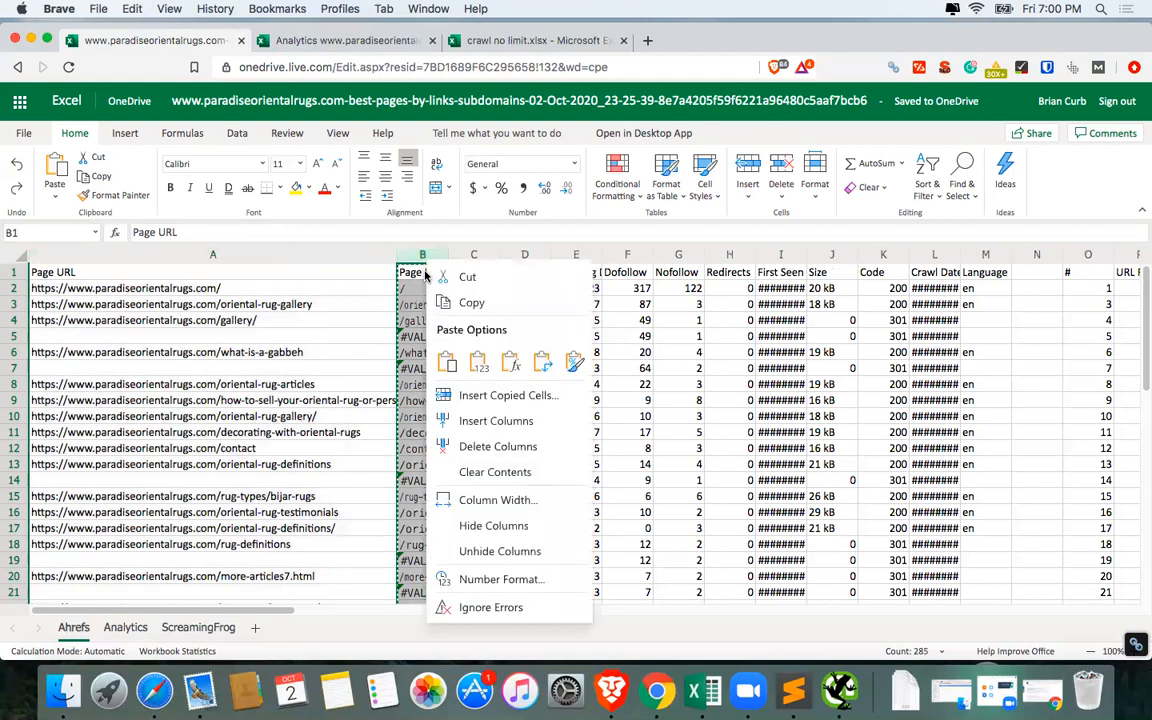
left_click(477, 366)
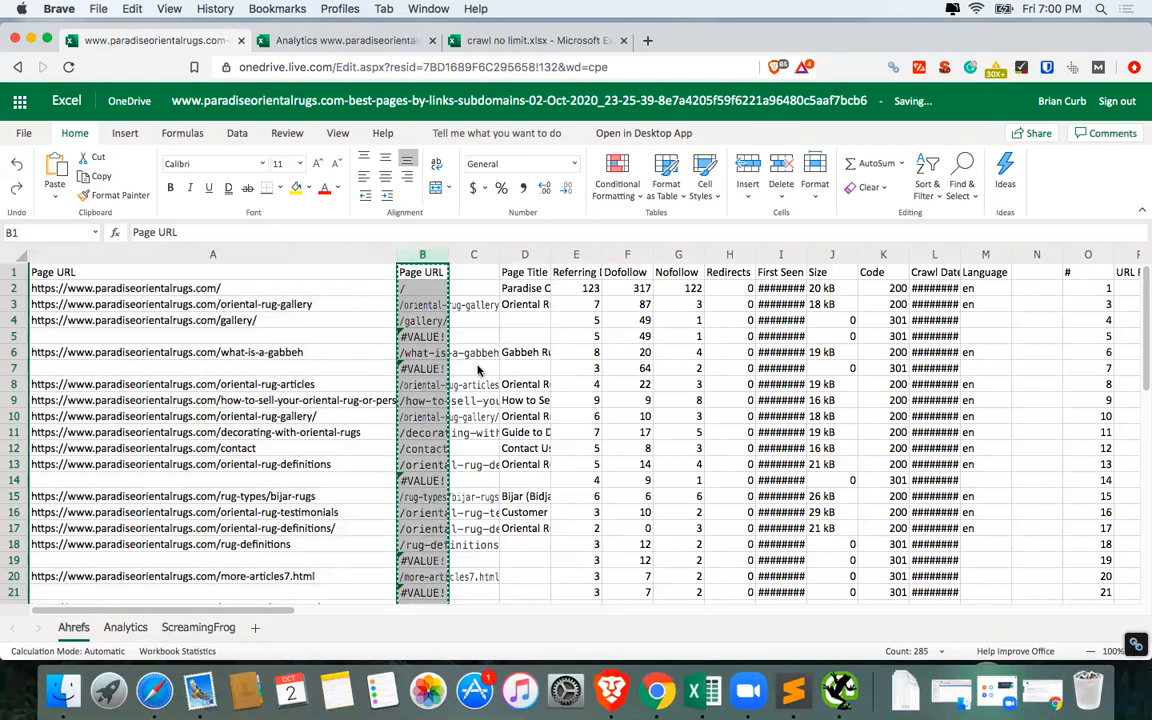
left_click(369, 339)
Delete the full-URL column A on the Ahrefs sheet and widen the remaining Page URL column to show the whole paths.
left_click(278, 257)
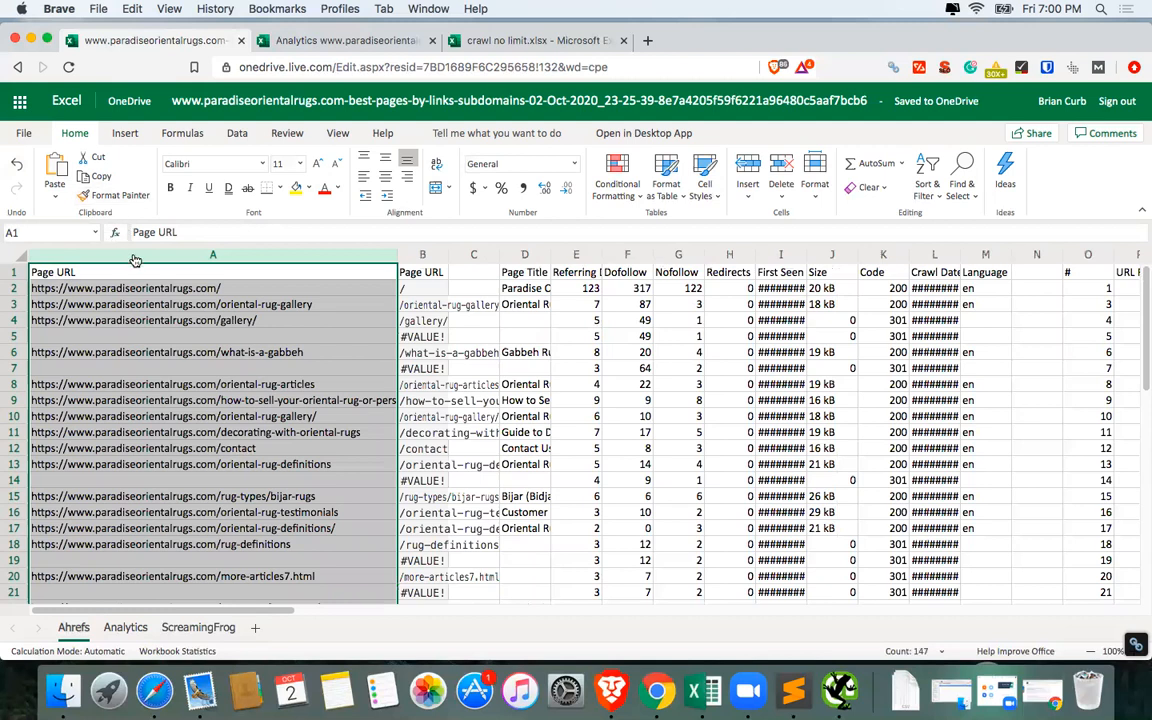
right_click(166, 260)
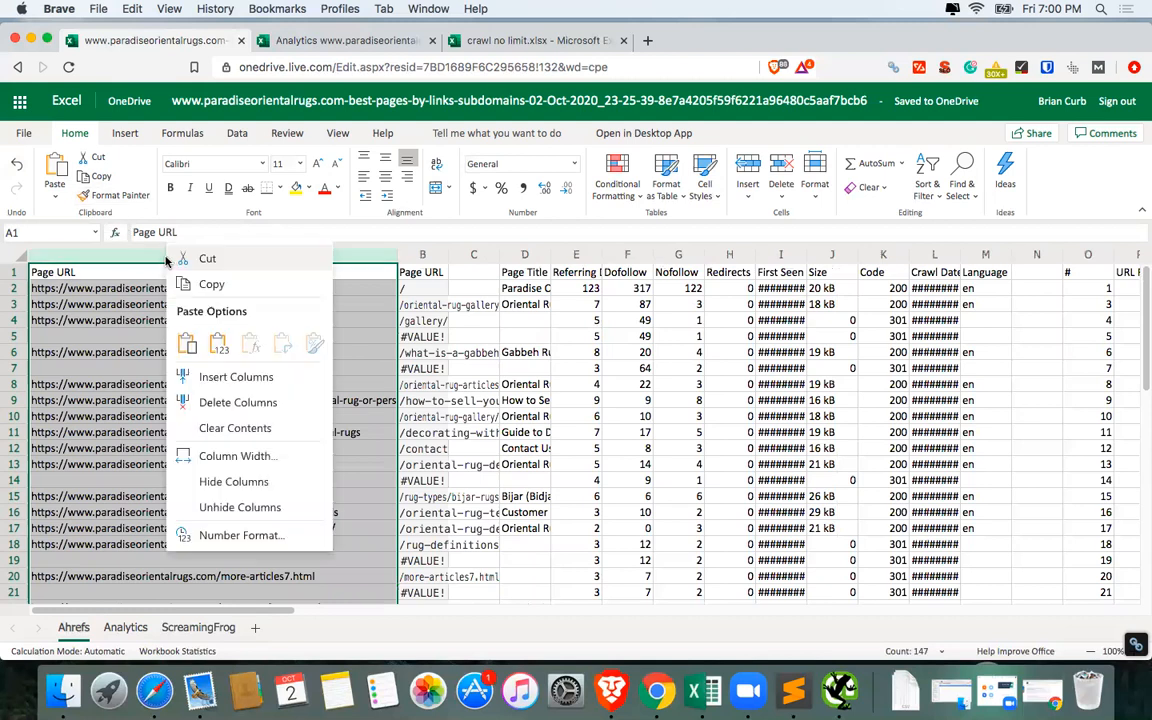
left_click(265, 403)
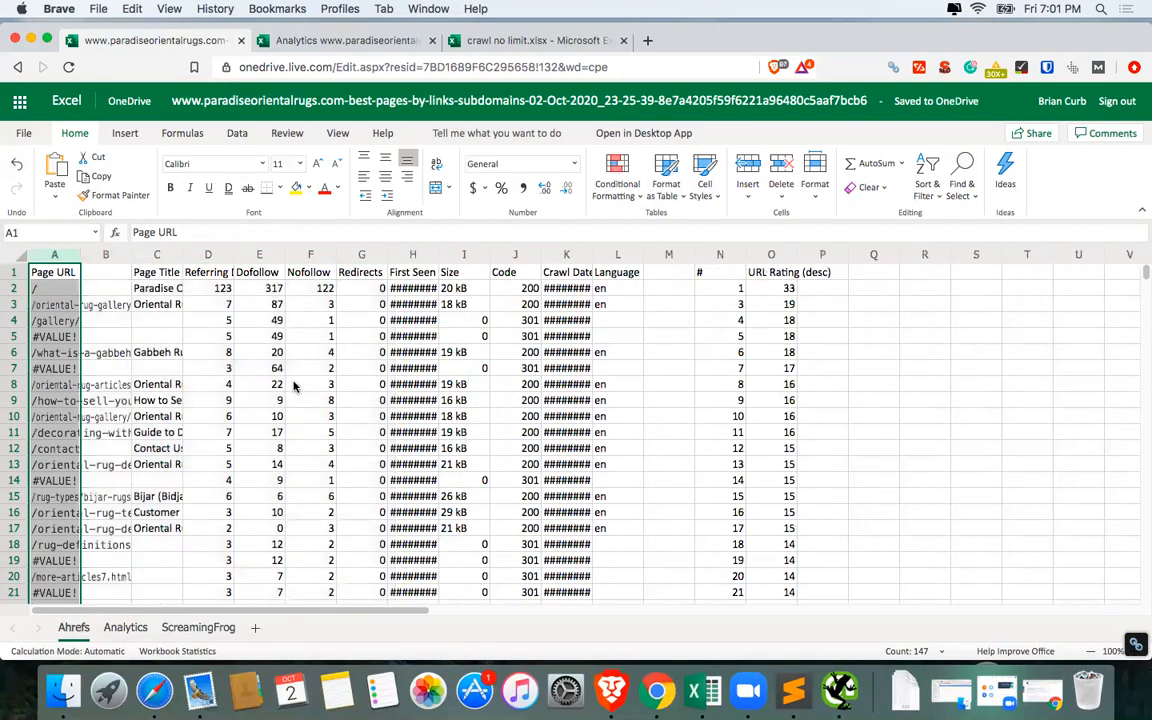
double_click(78, 254)
left_click_drag(393, 250, 260, 254)
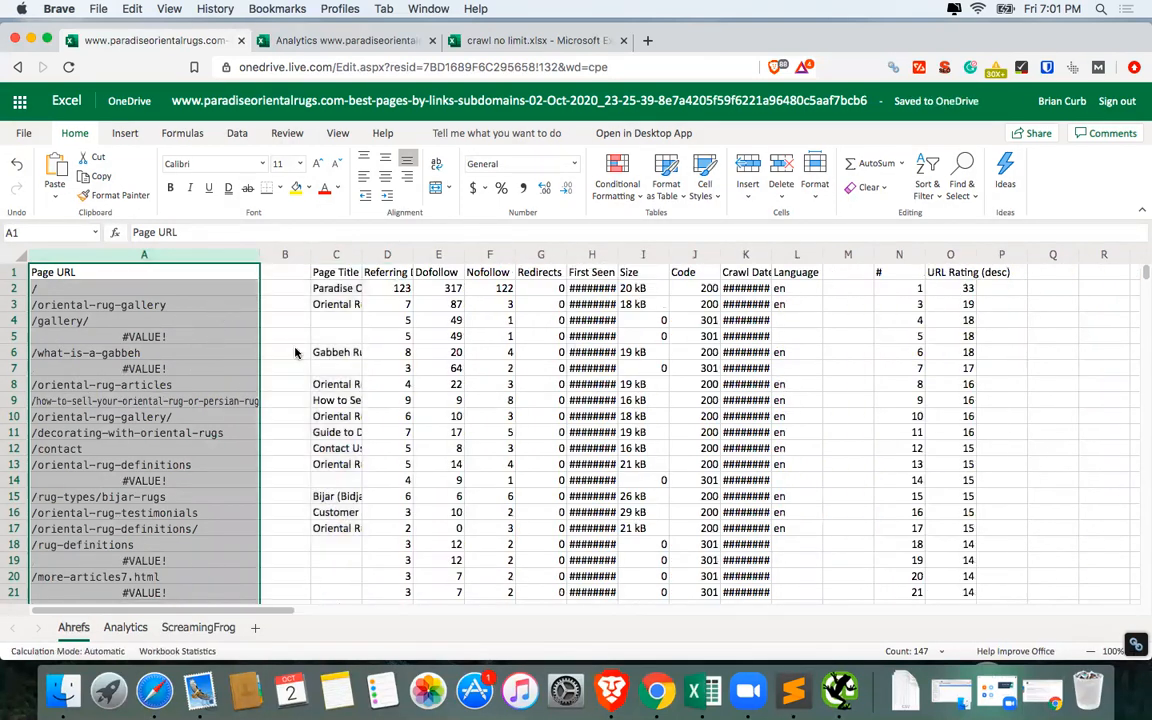
Add filters to the Ahrefs data and exclude the #VALUE! entries from the Page URL column.
left_click(115, 338)
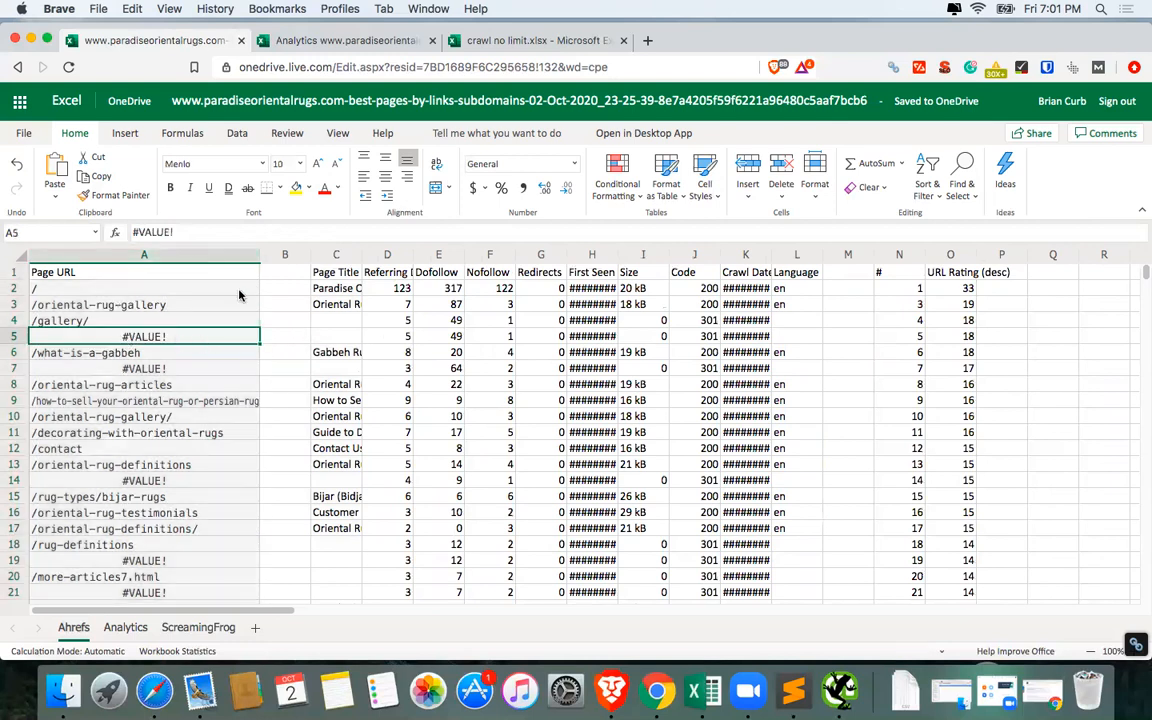
scroll(285, 365, "down", 8)
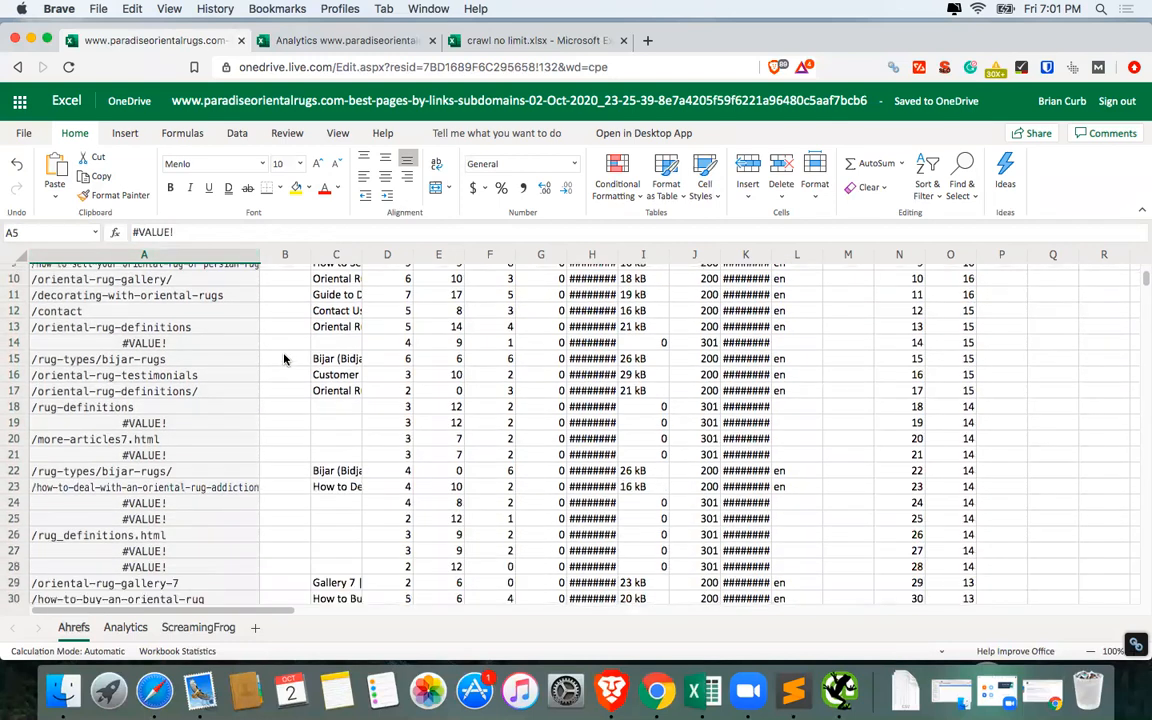
scroll(287, 368, "up", 8)
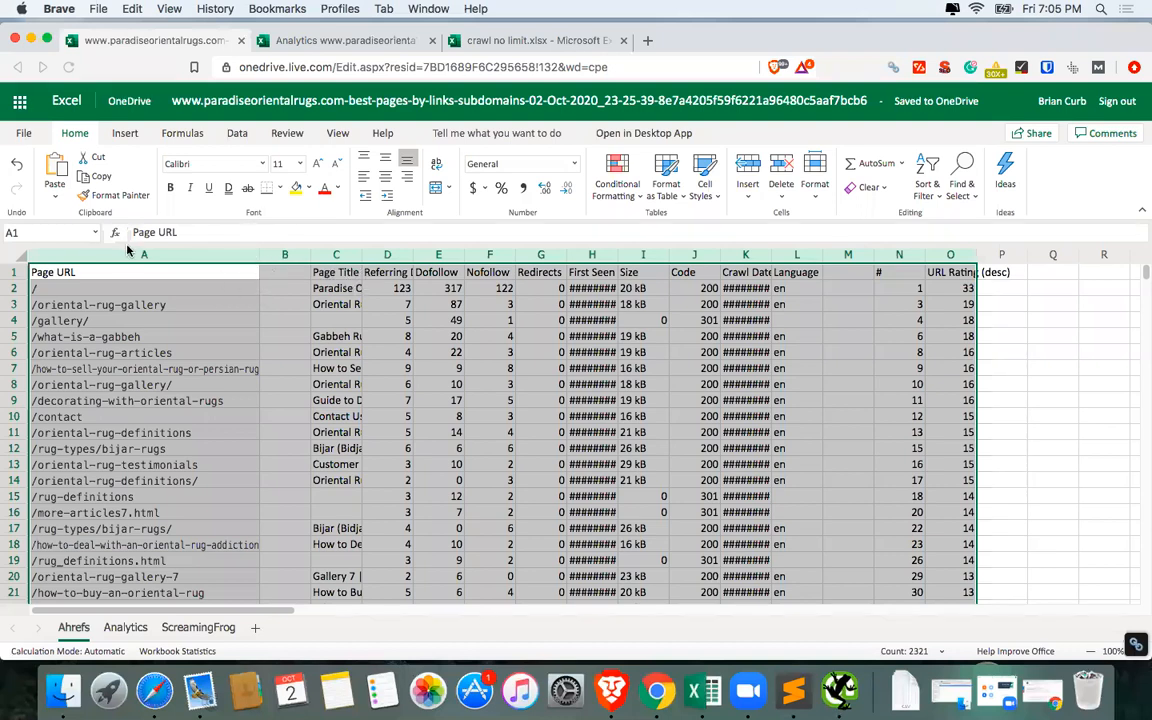
left_click(928, 172)
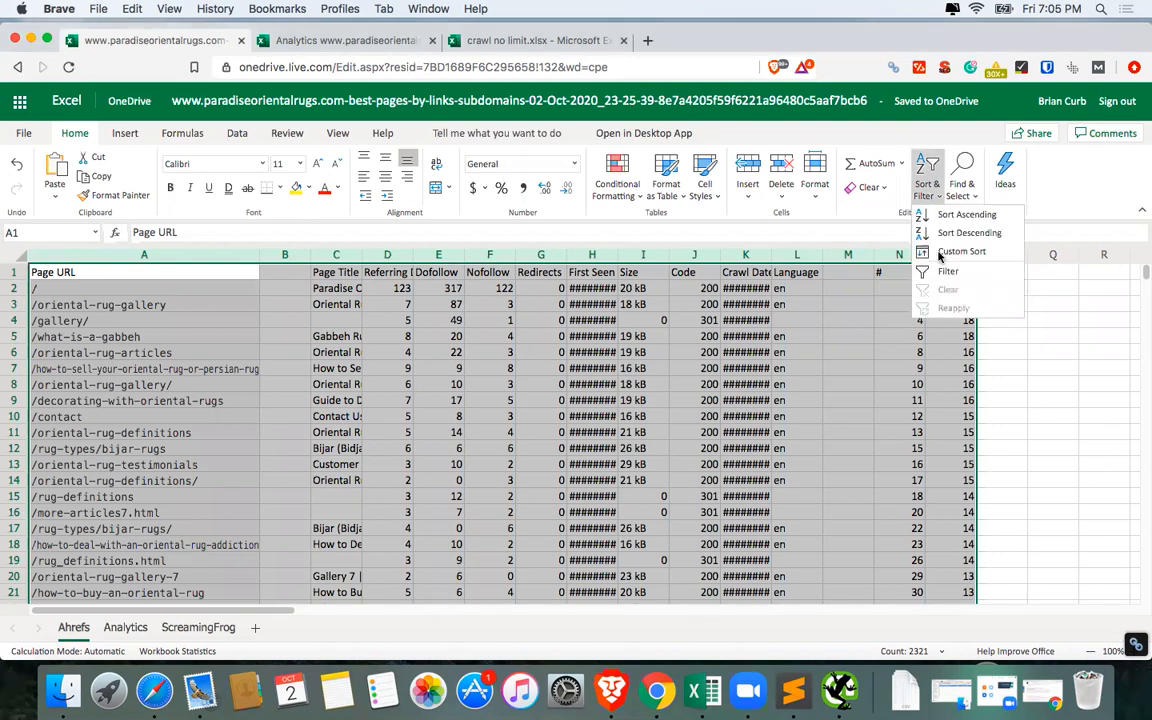
left_click(945, 274)
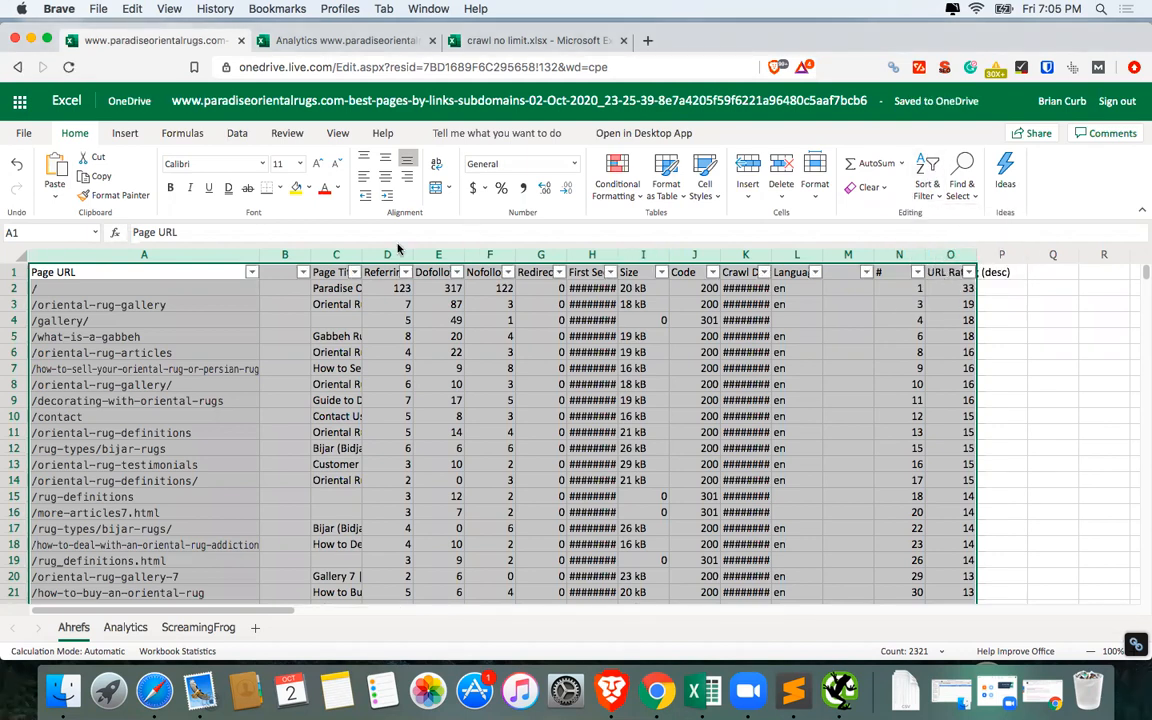
left_click(251, 272)
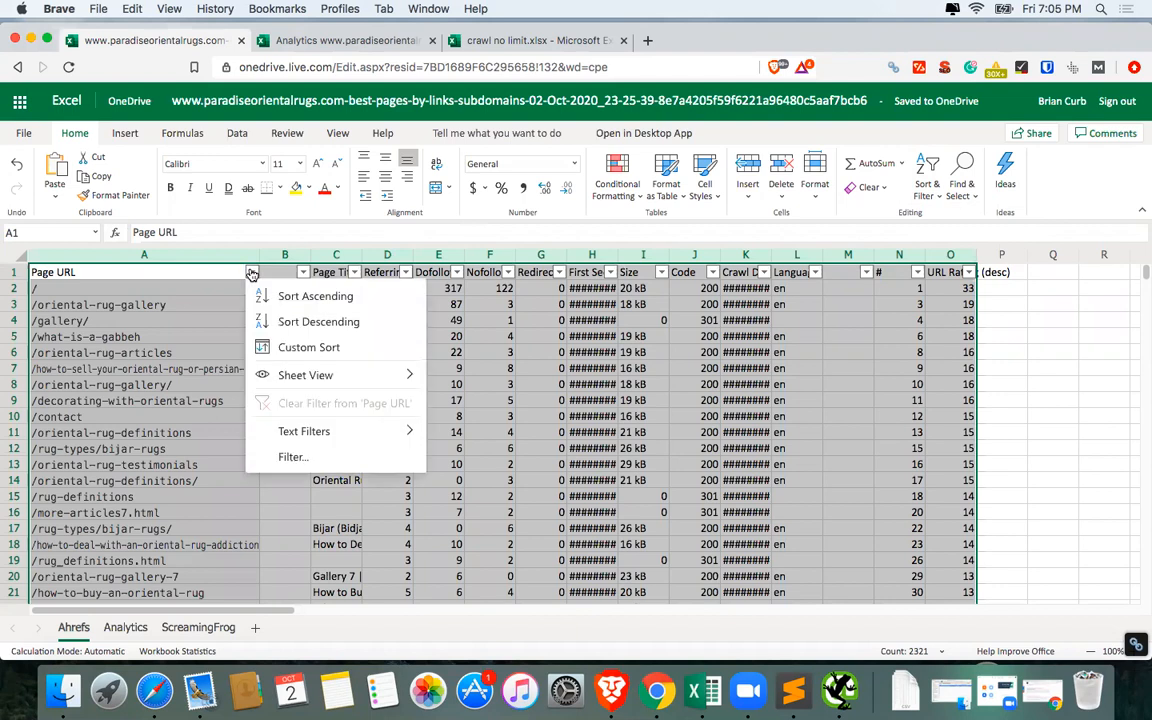
left_click(290, 456)
scroll(575, 352, "down", 15)
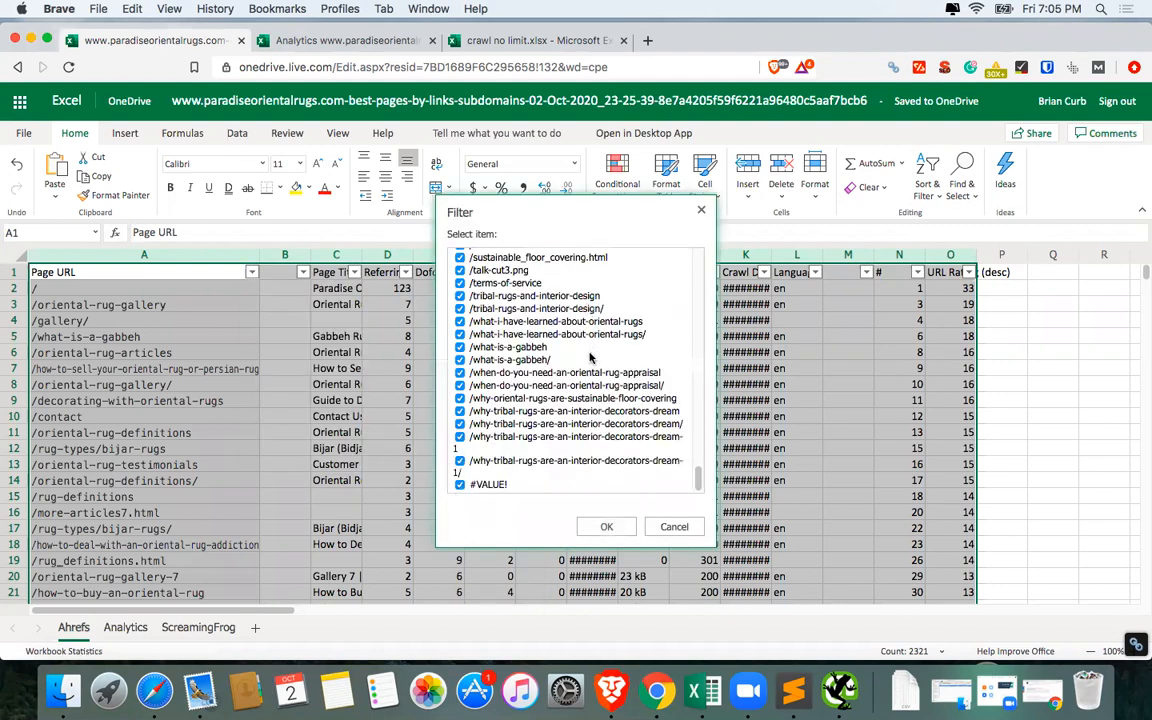
left_click(460, 486)
left_click(613, 529)
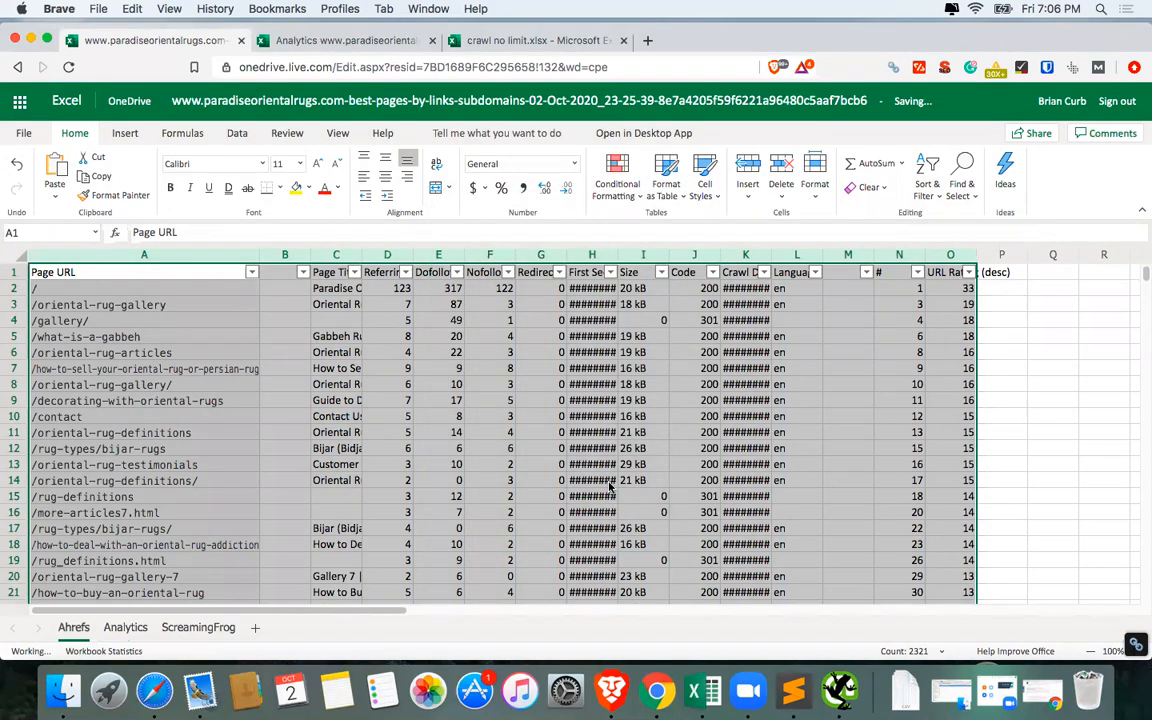
Copy all columns of the filtered Ahrefs data and paste them into a new sheet starting at A1.
left_click(150, 279)
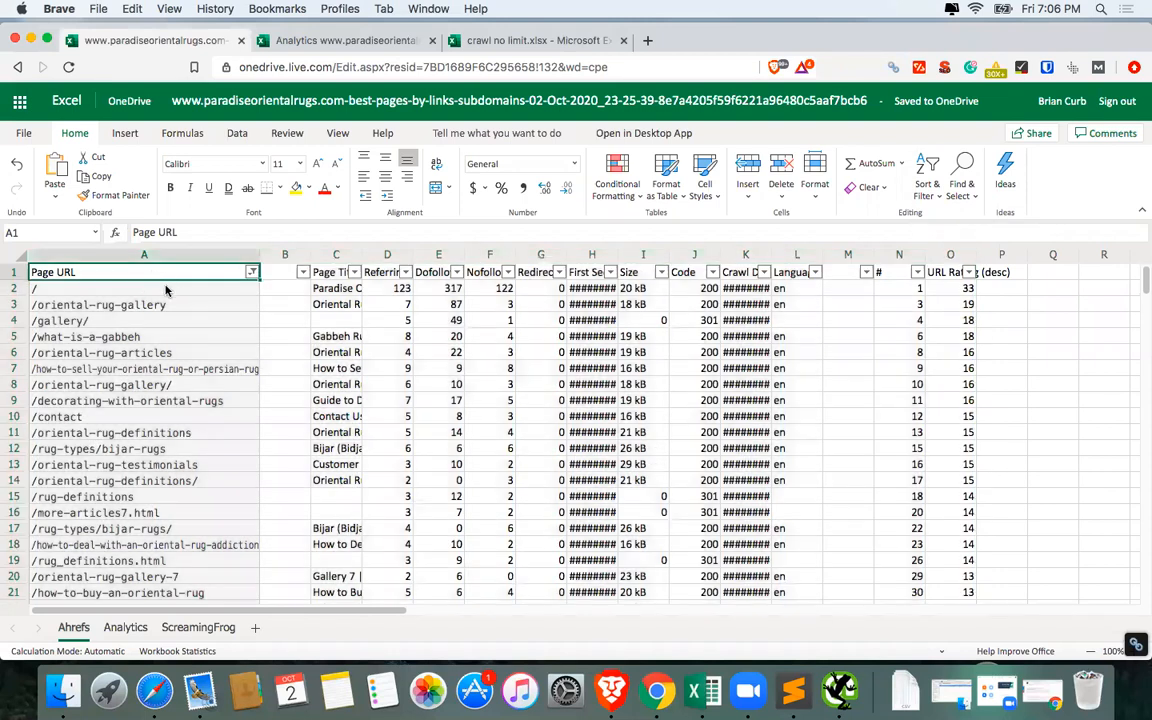
key("super+shift+Down")
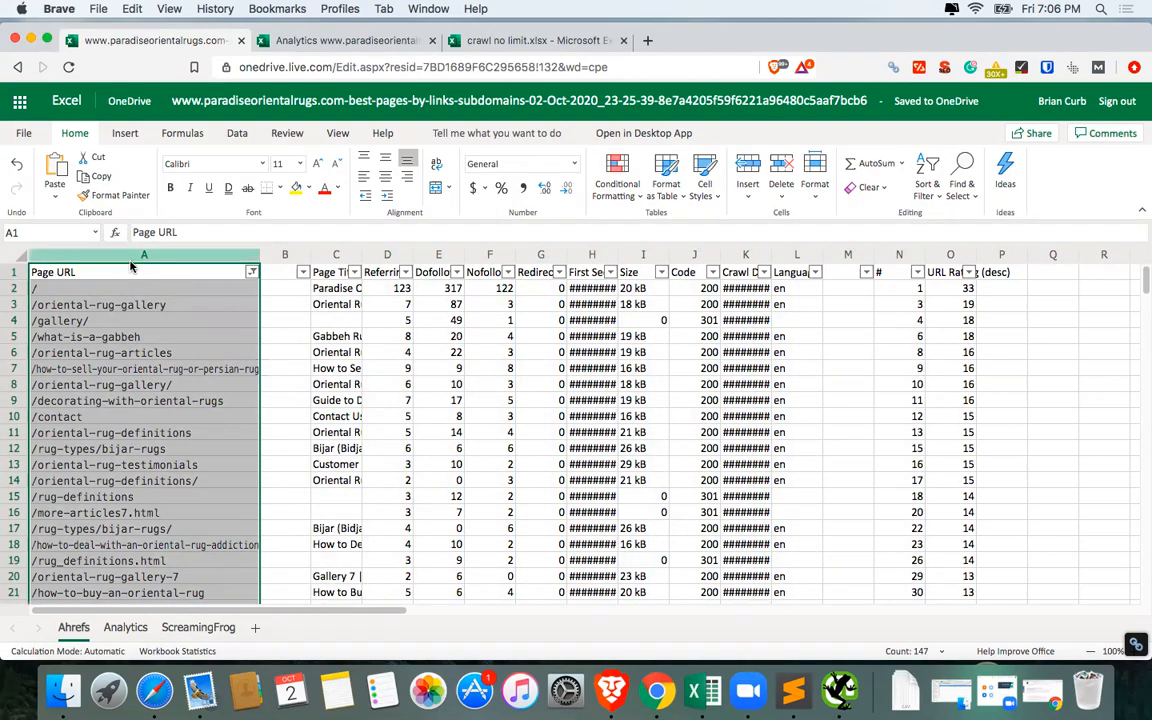
key("super+shift+Right")
key("super+c")
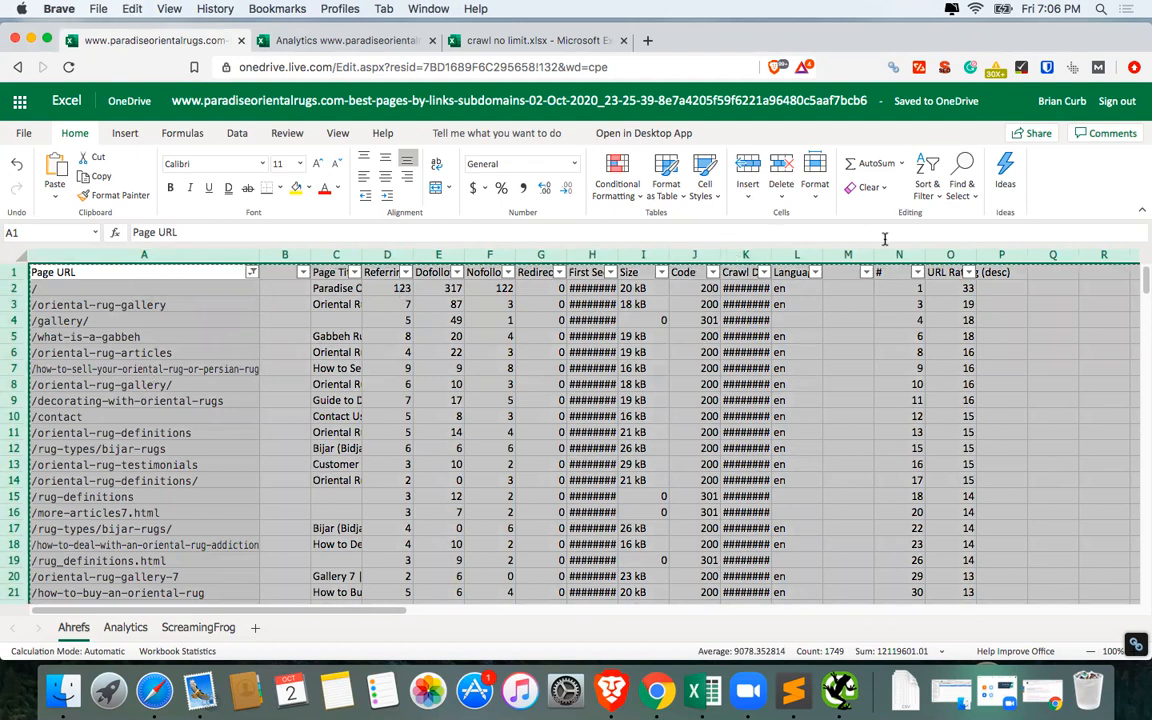
left_click(255, 627)
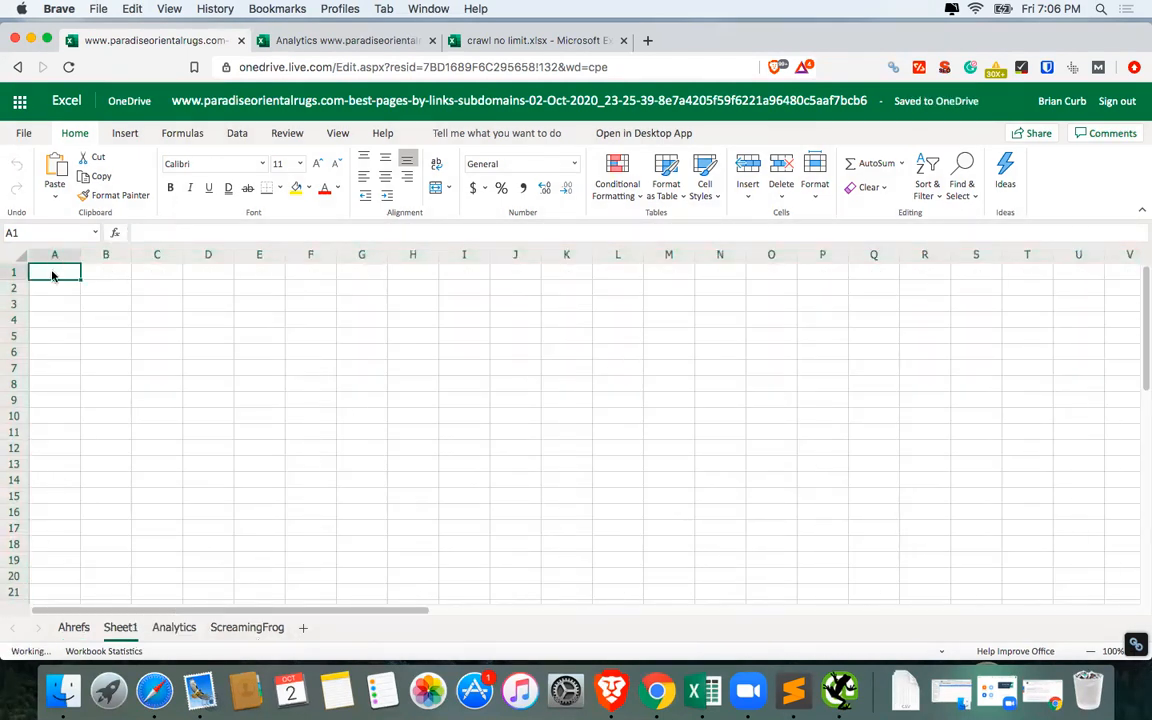
key("super+v")
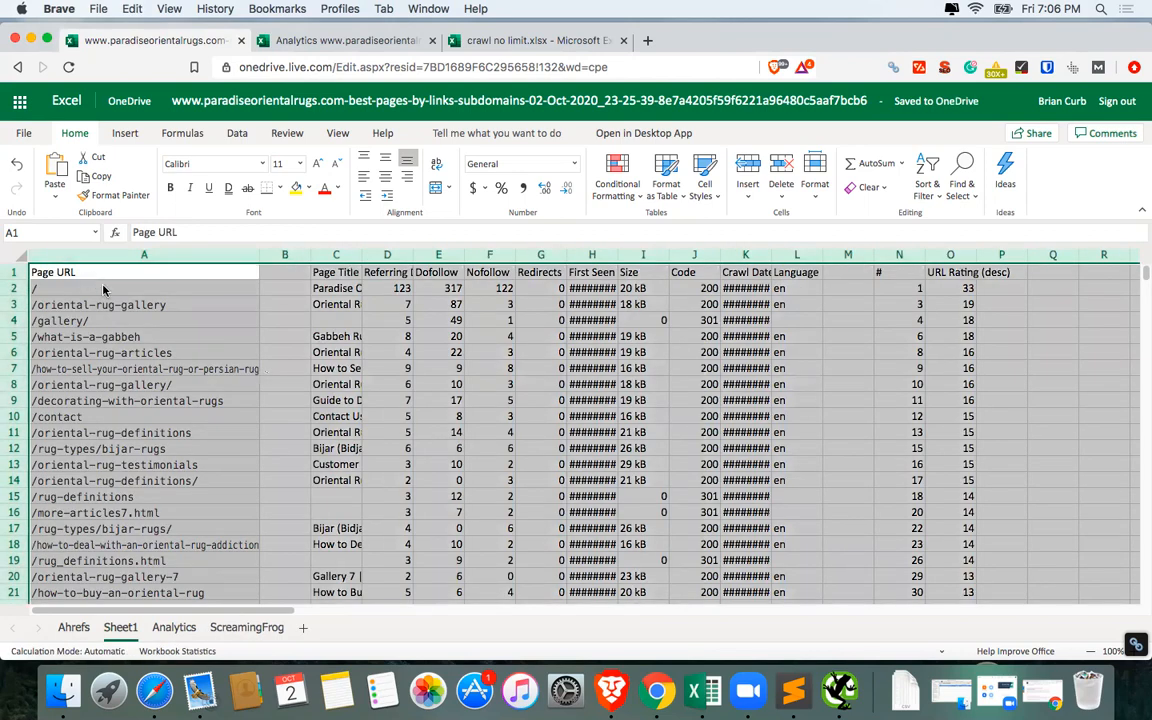
Reorder the Ahrefs sheet to follow Sheet1 and rename it "filtered".
mouse_move(78, 630)
left_mouse_down()
mouse_move(303, 626)
mouse_move(78, 628)
left_mouse_up()
left_click(127, 628)
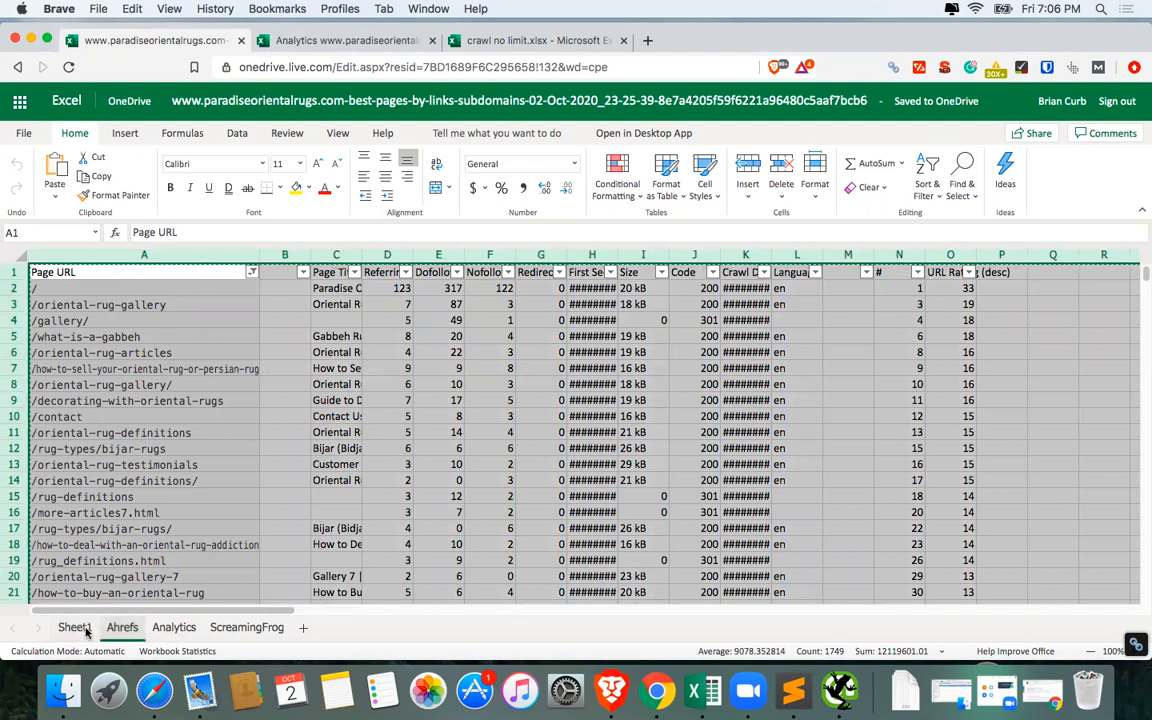
right_click(118, 628)
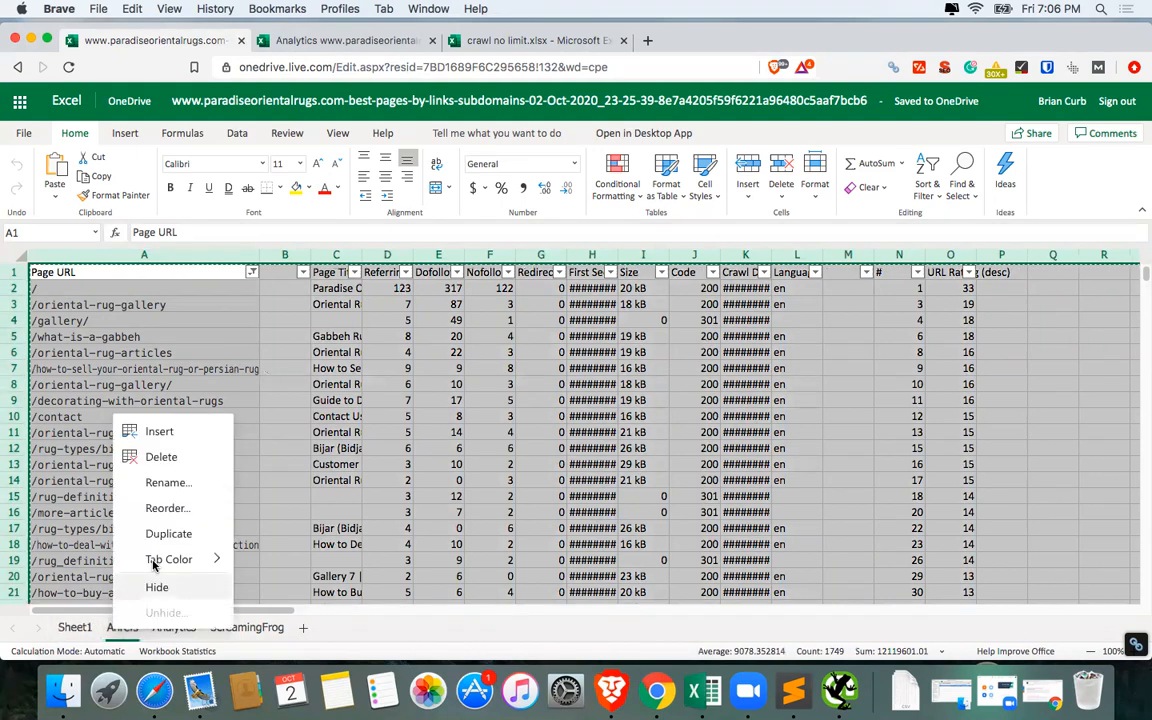
left_click(162, 482)
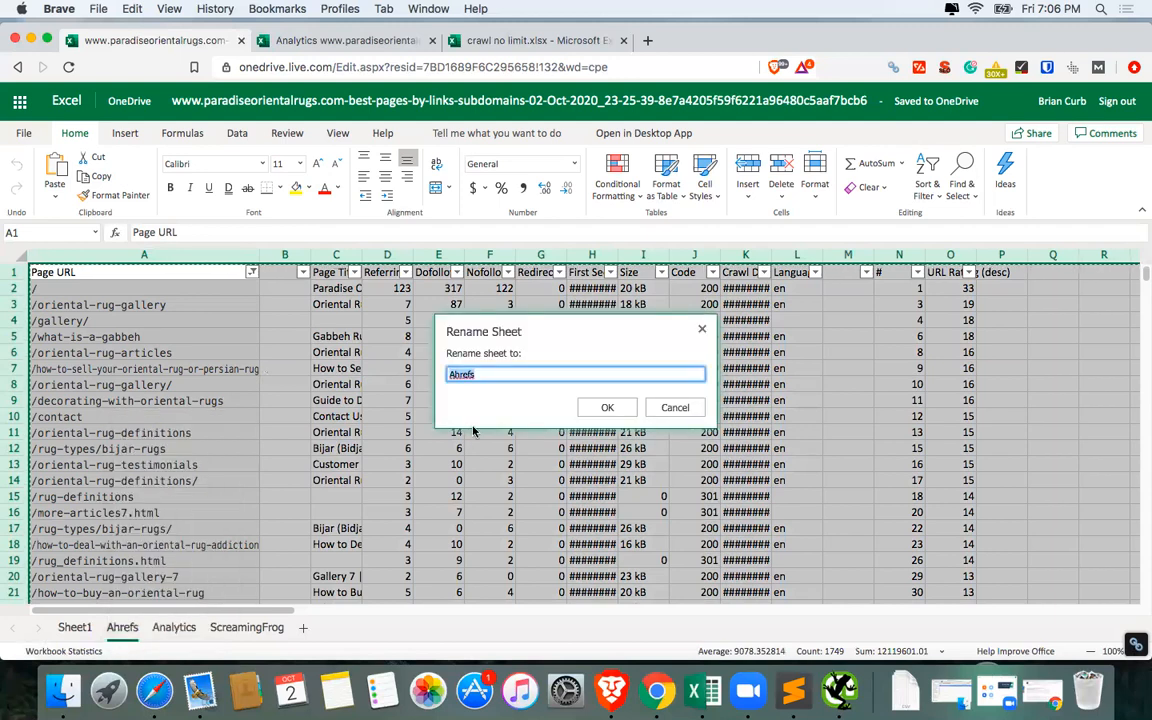
type("fixed")
key("Return")
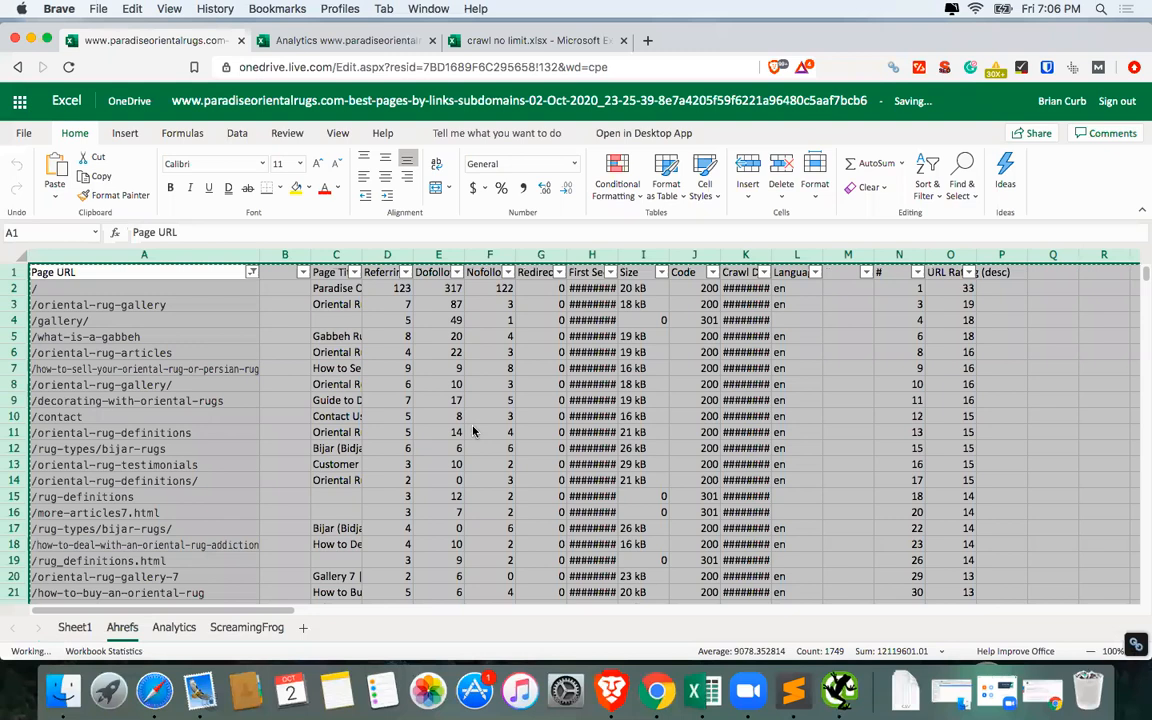
Move the ScreamingFrog sheet in front of Sheet1 so it comes first in the workbook.
left_click(76, 628)
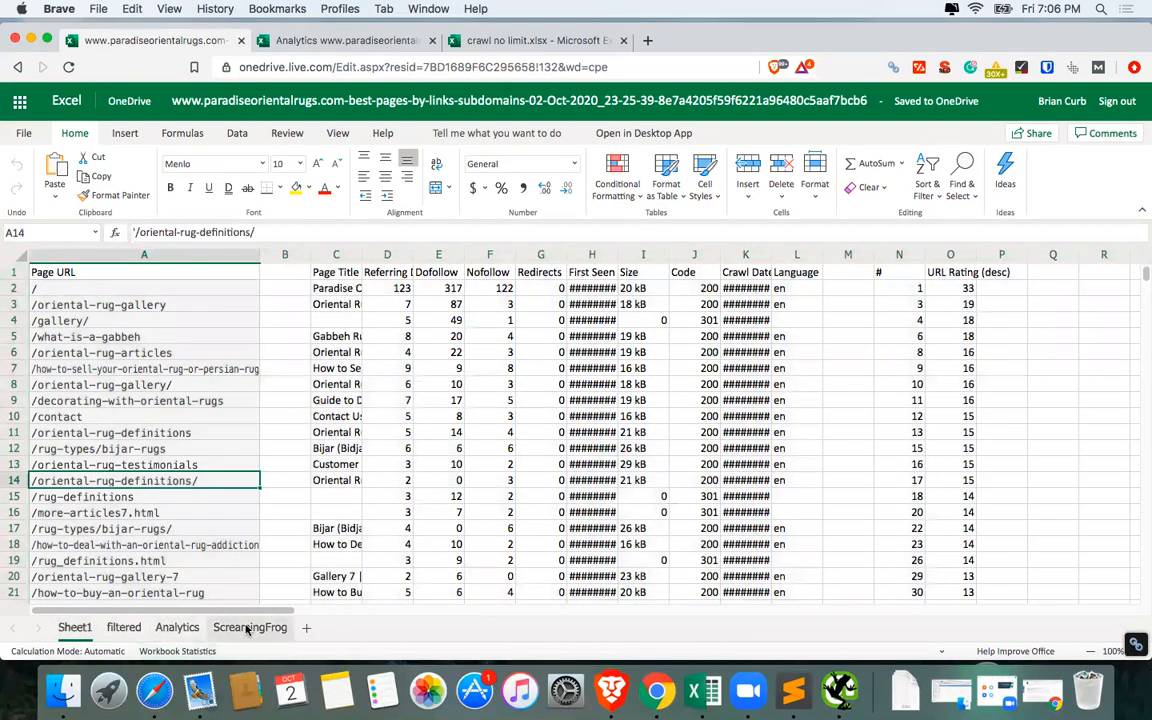
left_click(247, 628)
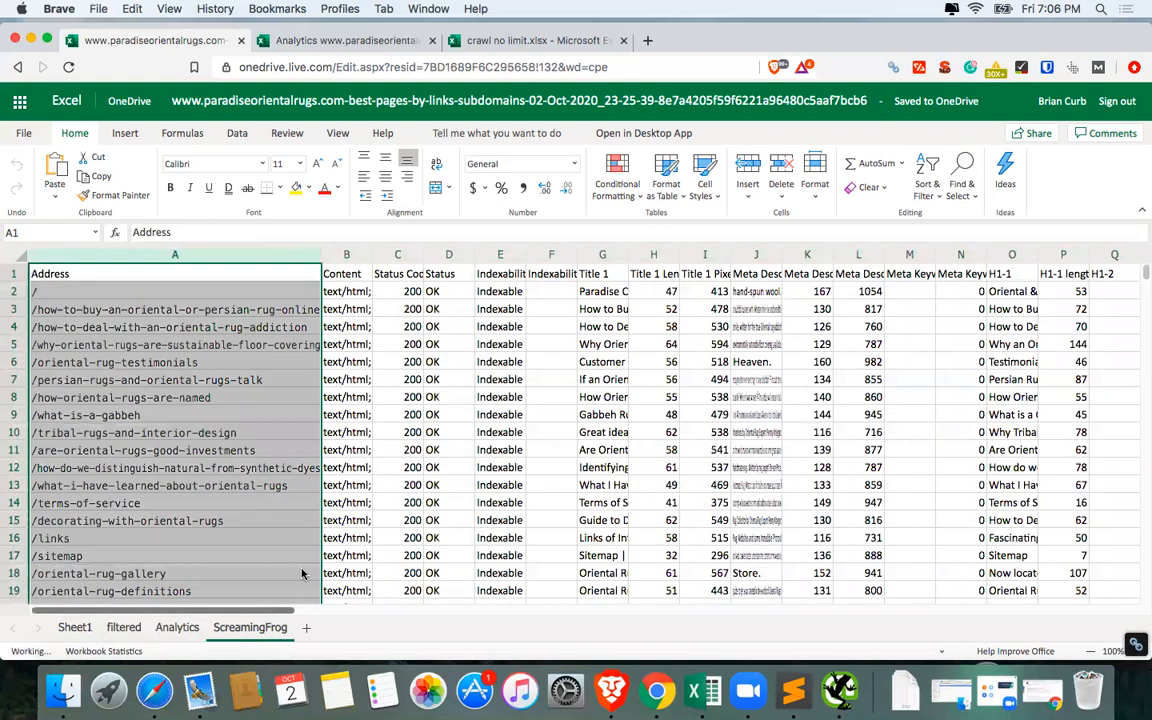
left_click_drag(249, 628, 76, 622)
left_click(290, 468)
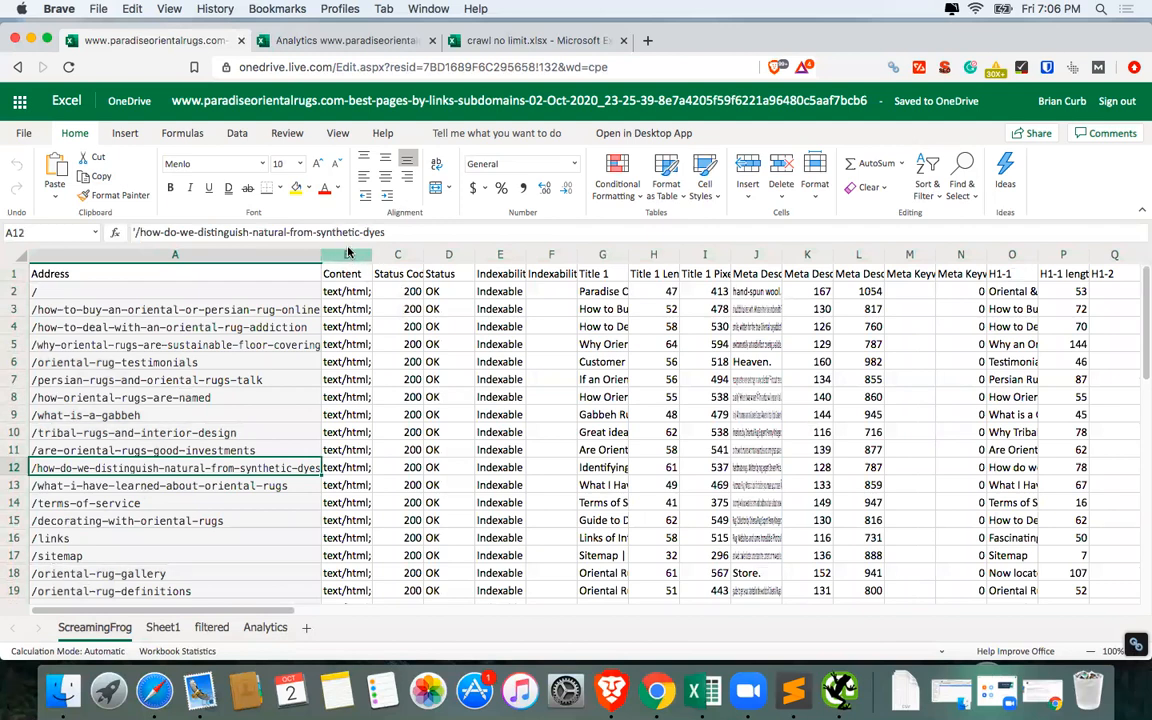
Insert two blank columns after Address on the ScreamingFrog sheet, narrow them to standard width, and select cell B2.
left_click(345, 255)
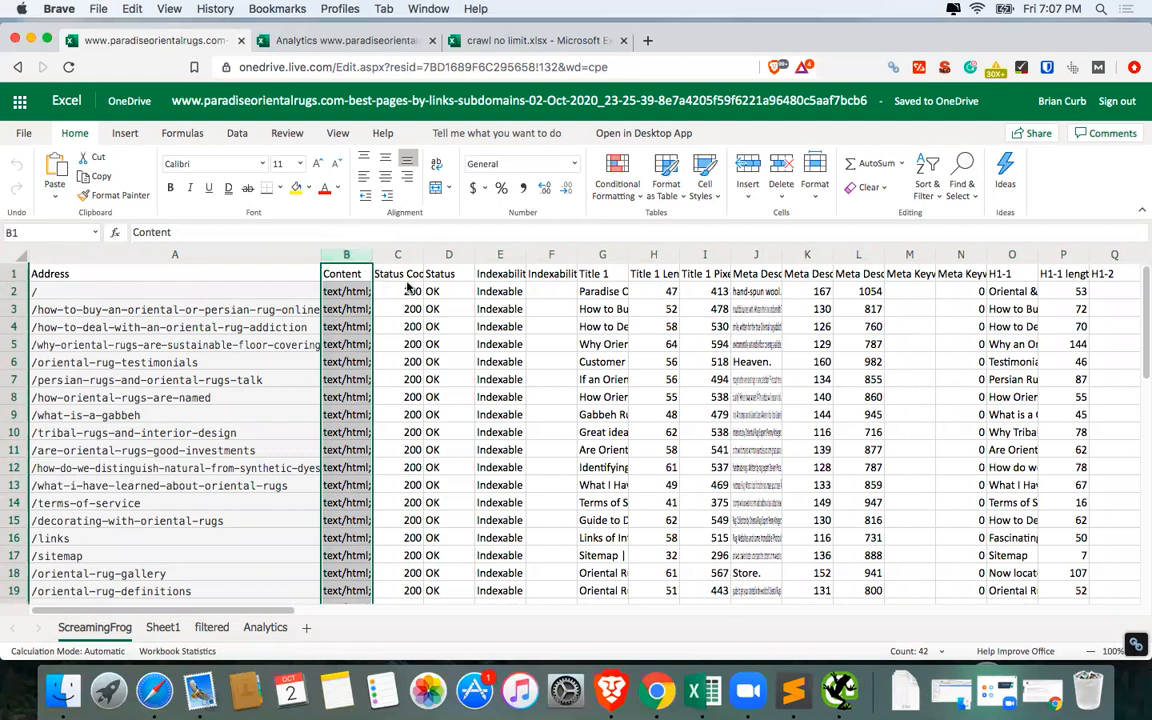
right_click(343, 255)
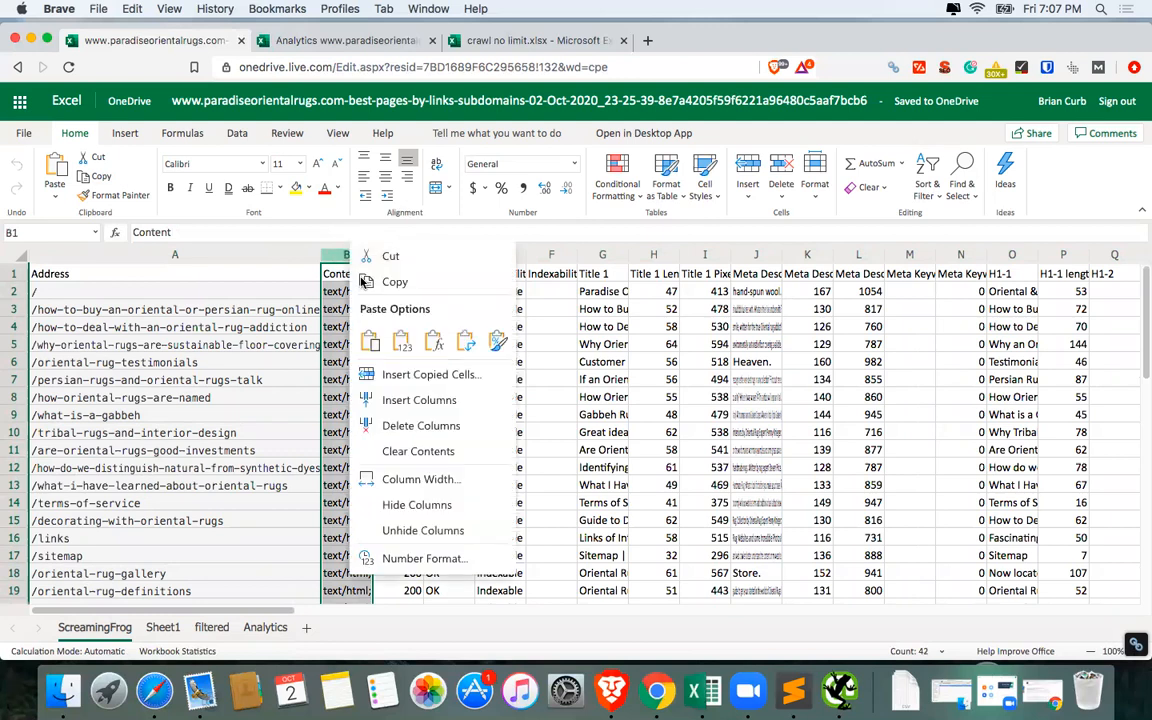
left_click(405, 401)
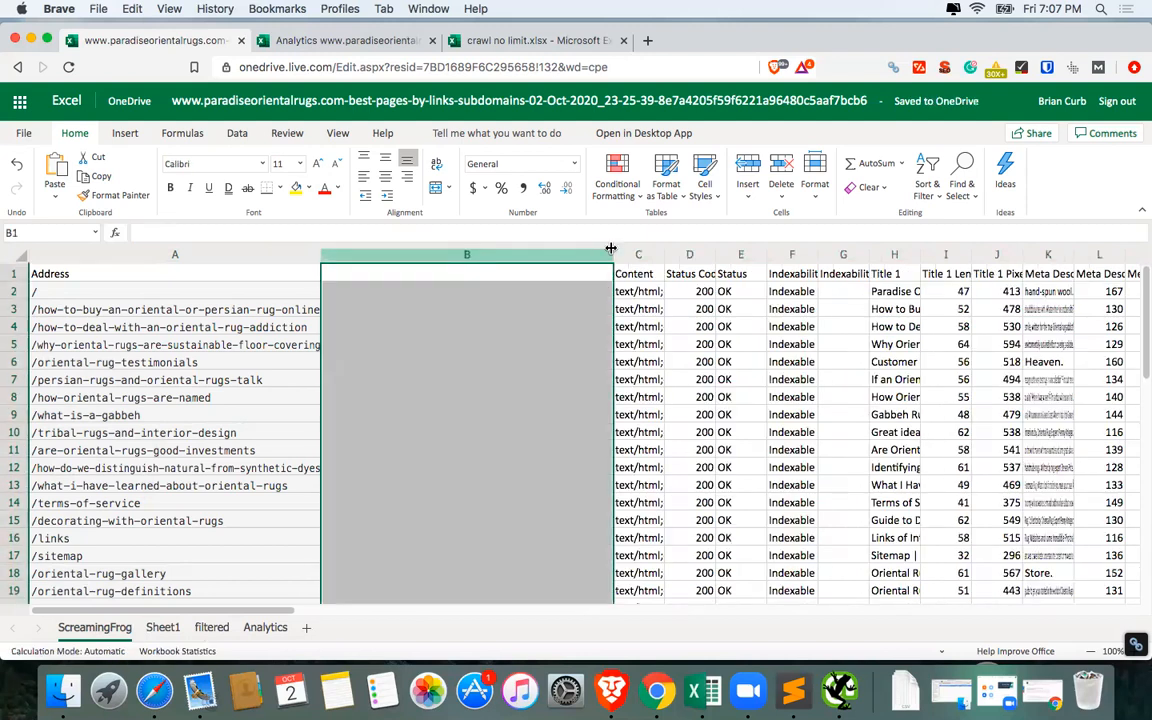
left_click_drag(475, 257, 388, 252)
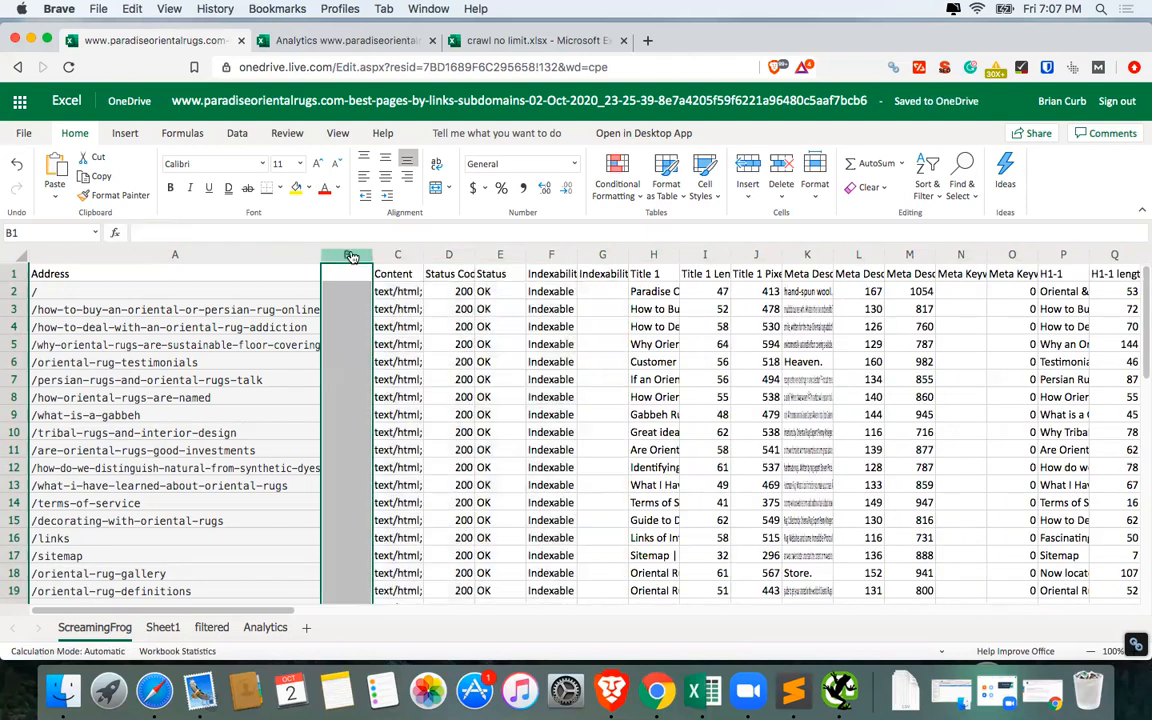
right_click(350, 256)
left_click(406, 370)
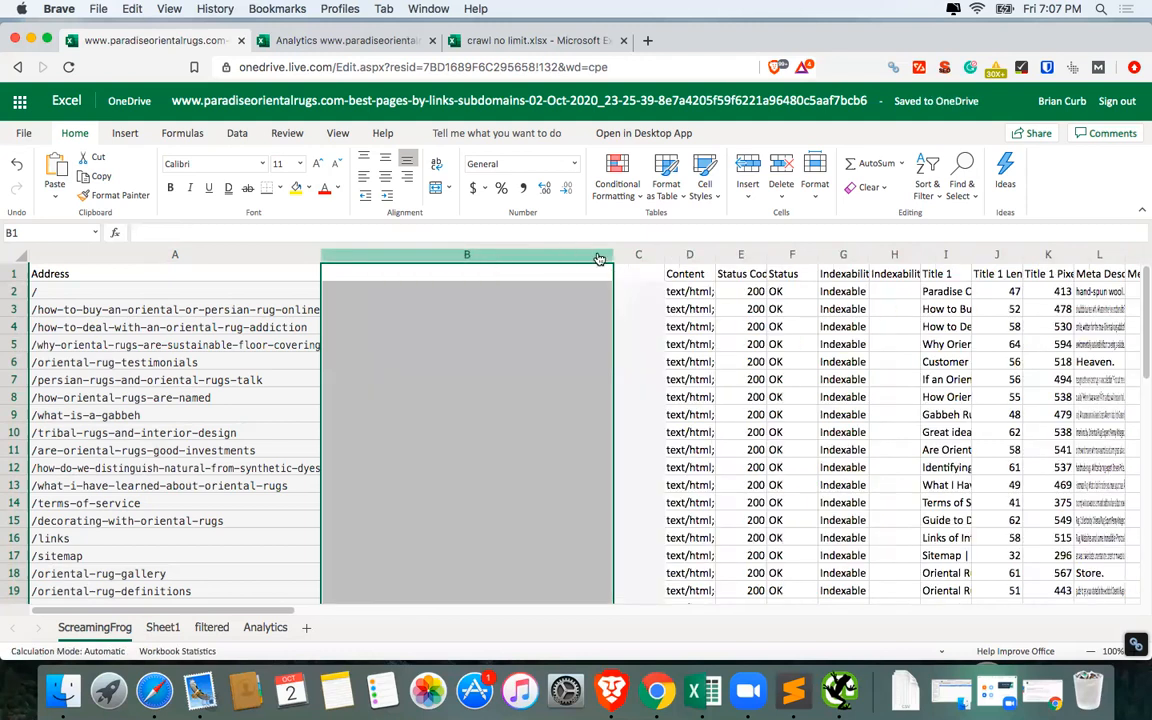
left_click_drag(613, 256, 372, 265)
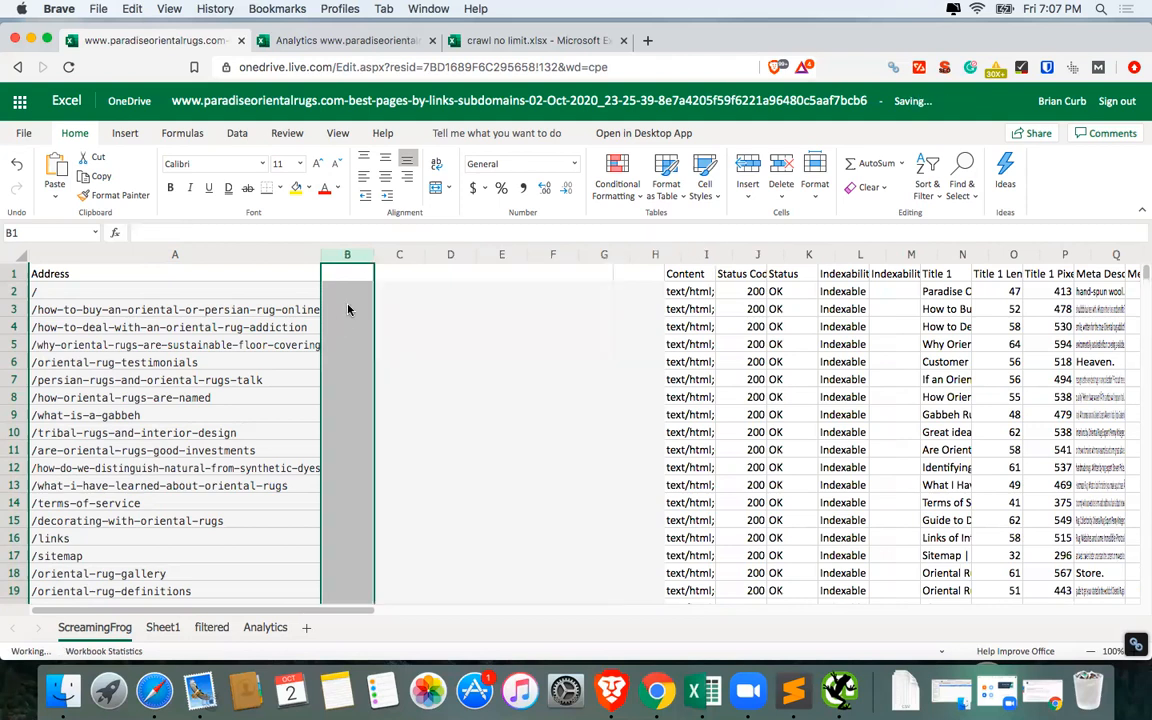
left_click(348, 301)
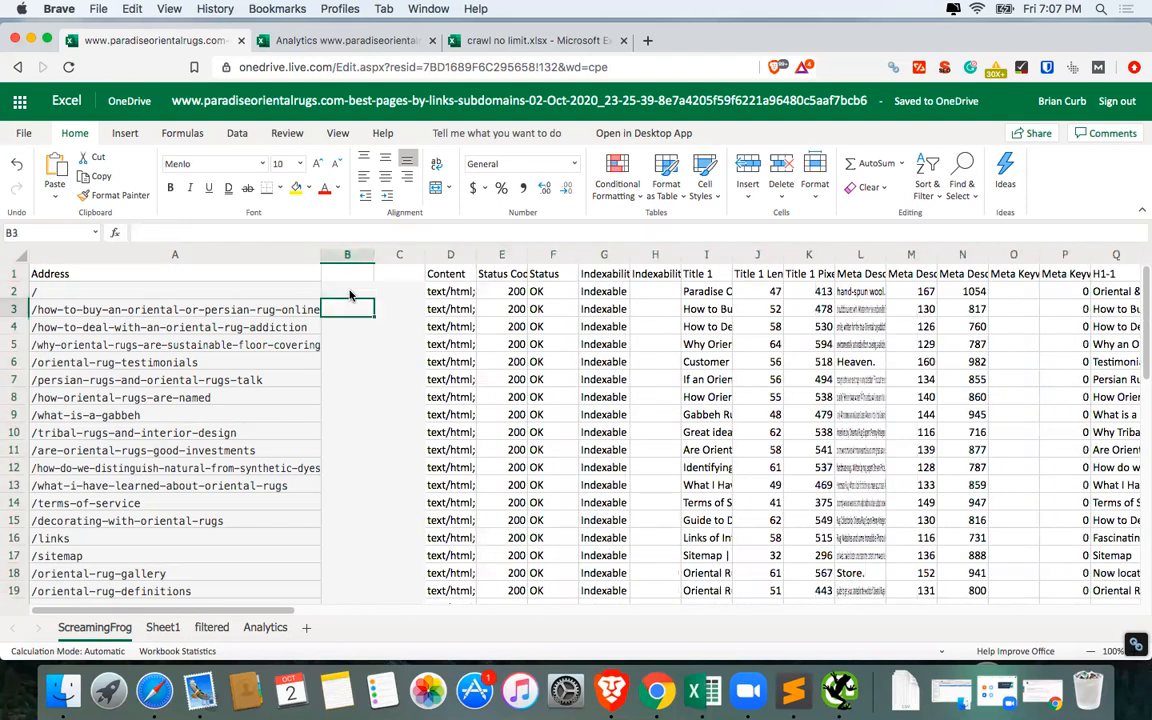
key("Up")
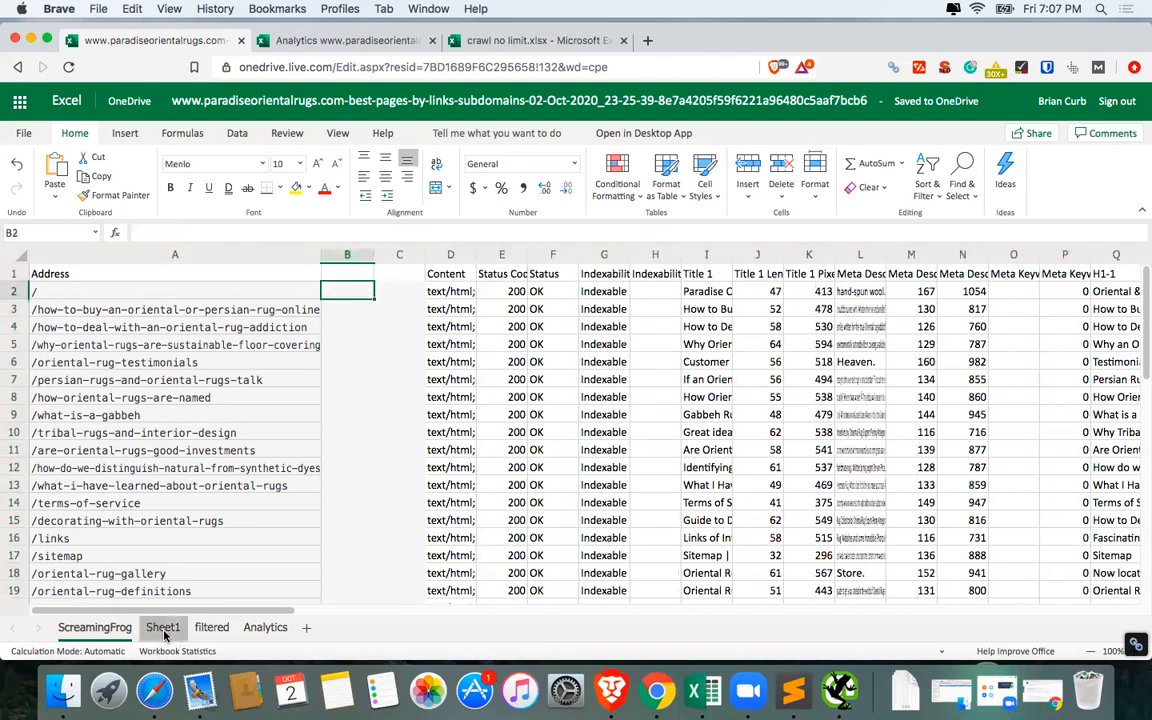
On Sheet1, move the Dofollow column from column E into the blank column B beside Page URL.
left_click(163, 628)
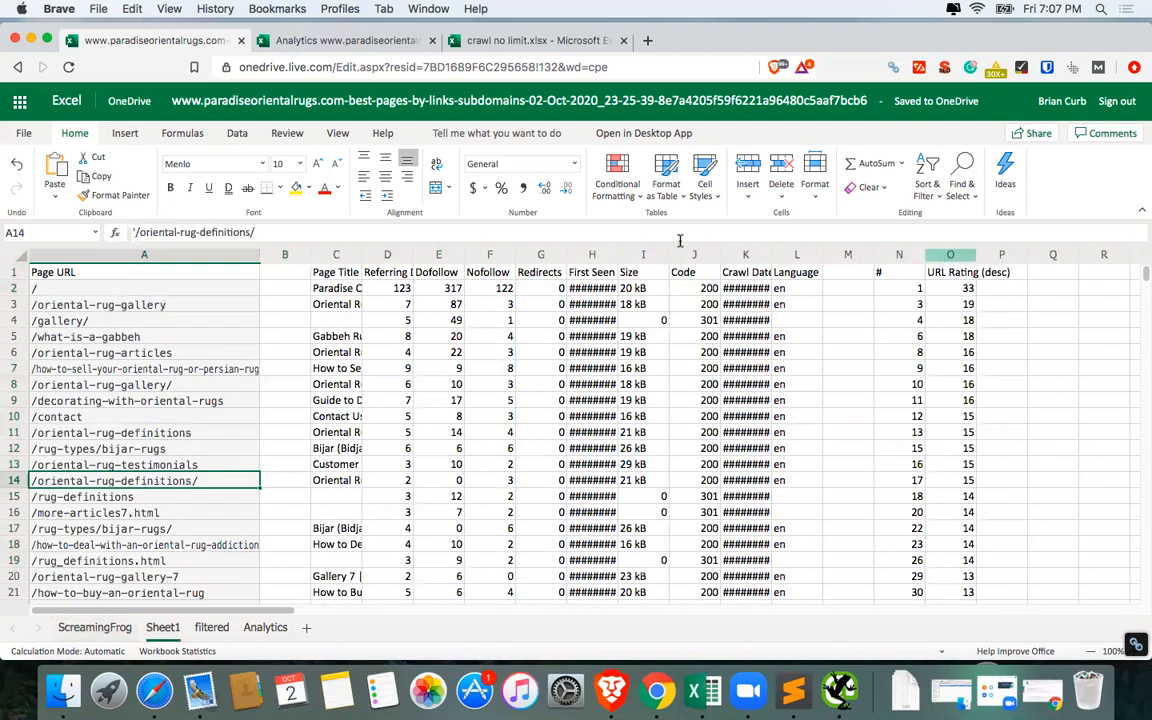
left_click(559, 253)
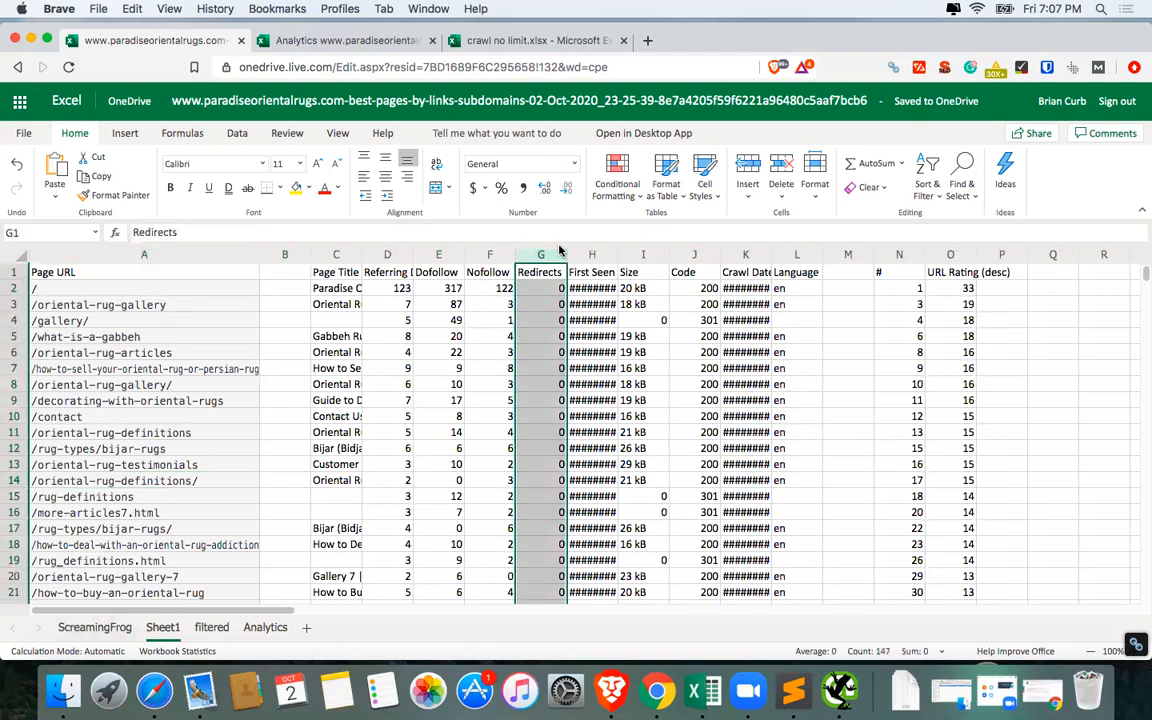
mouse_move(547, 262)
left_mouse_down()
mouse_move(525, 265)
mouse_move(537, 258)
left_mouse_up()
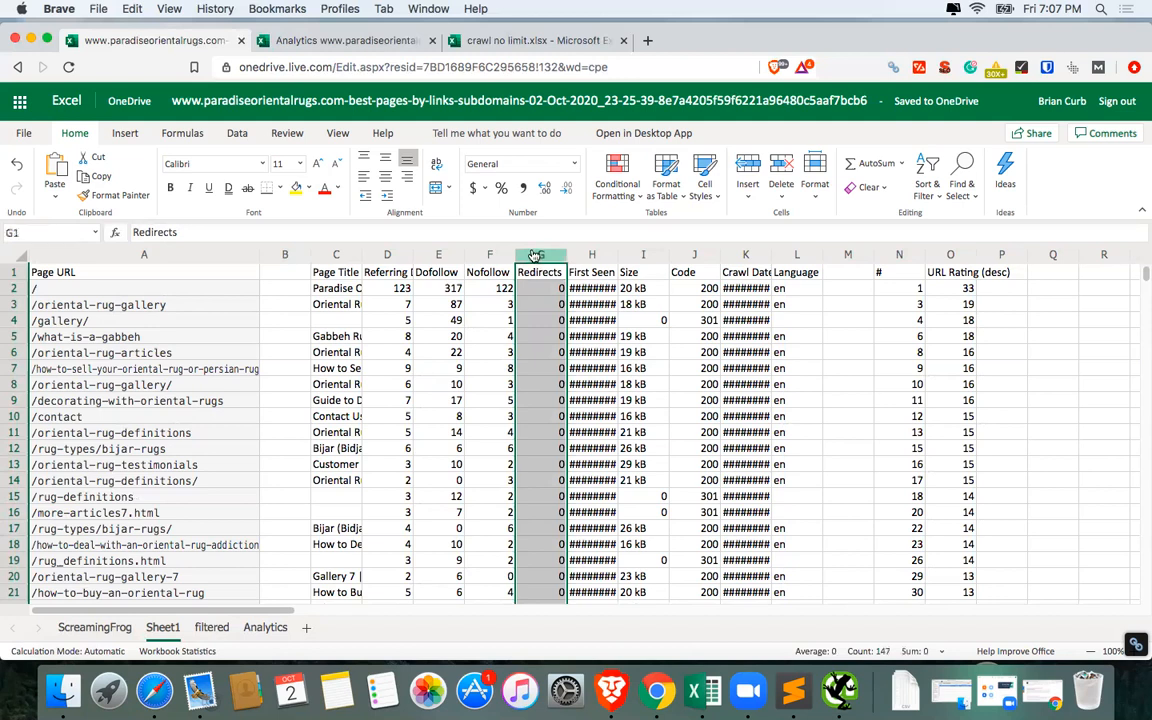
left_click(440, 258)
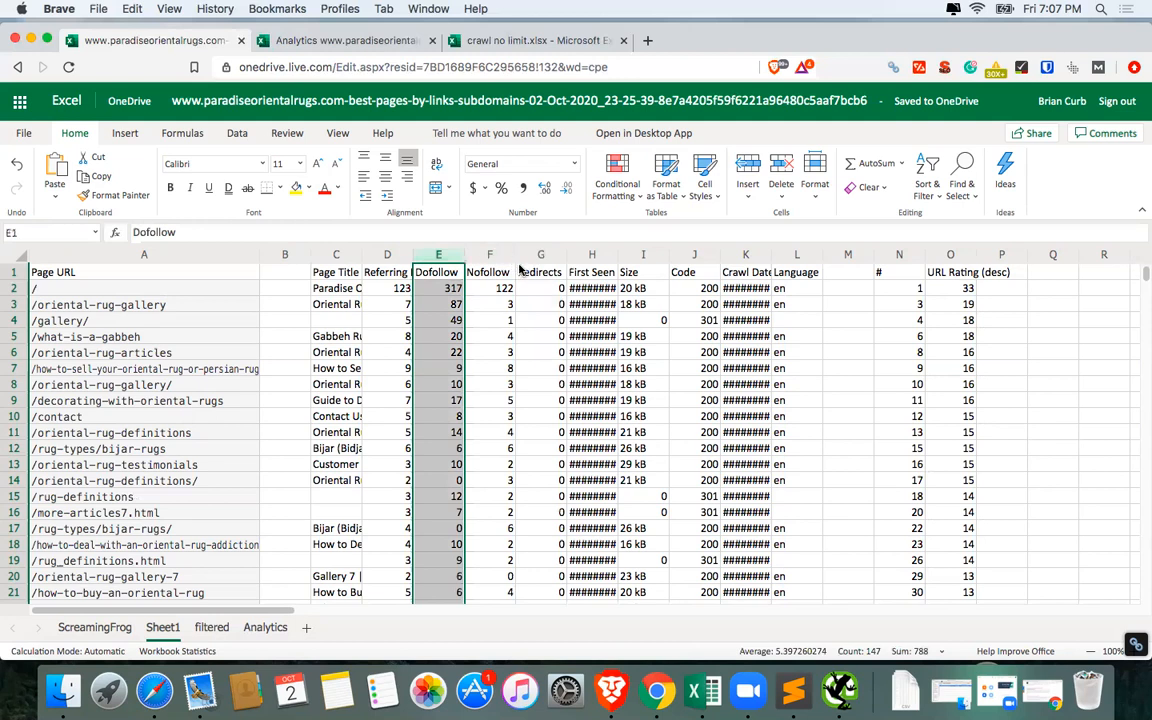
key("super+x")
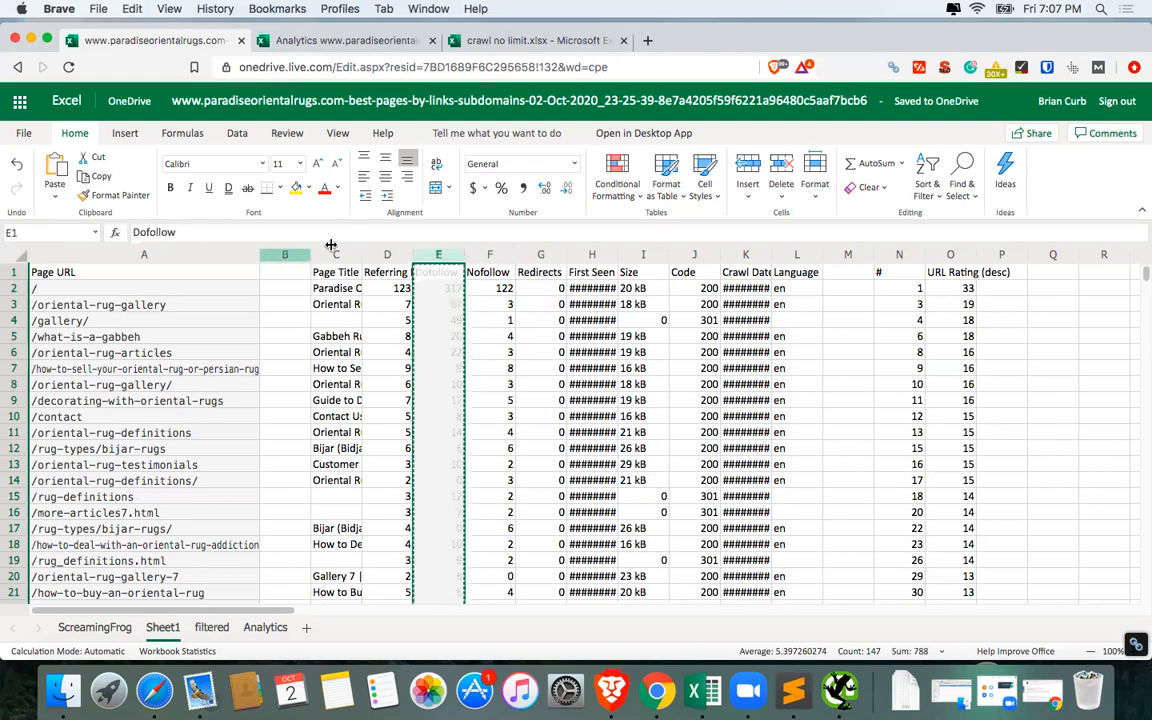
left_click(288, 255)
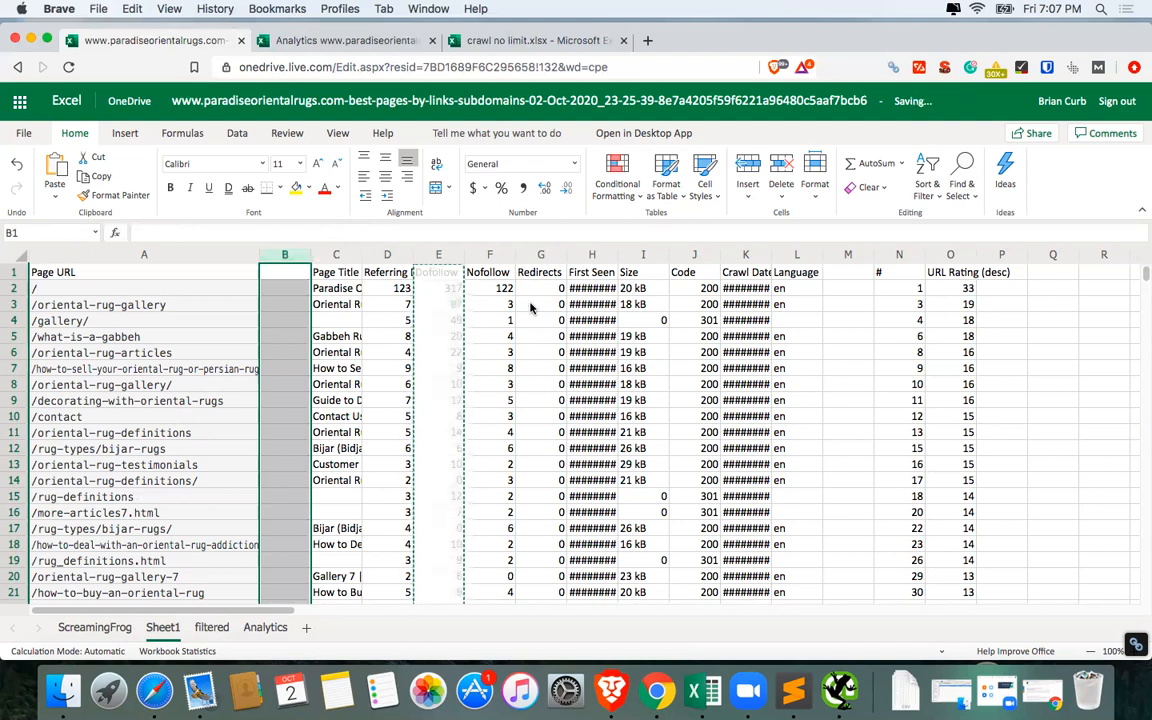
key("super+v")
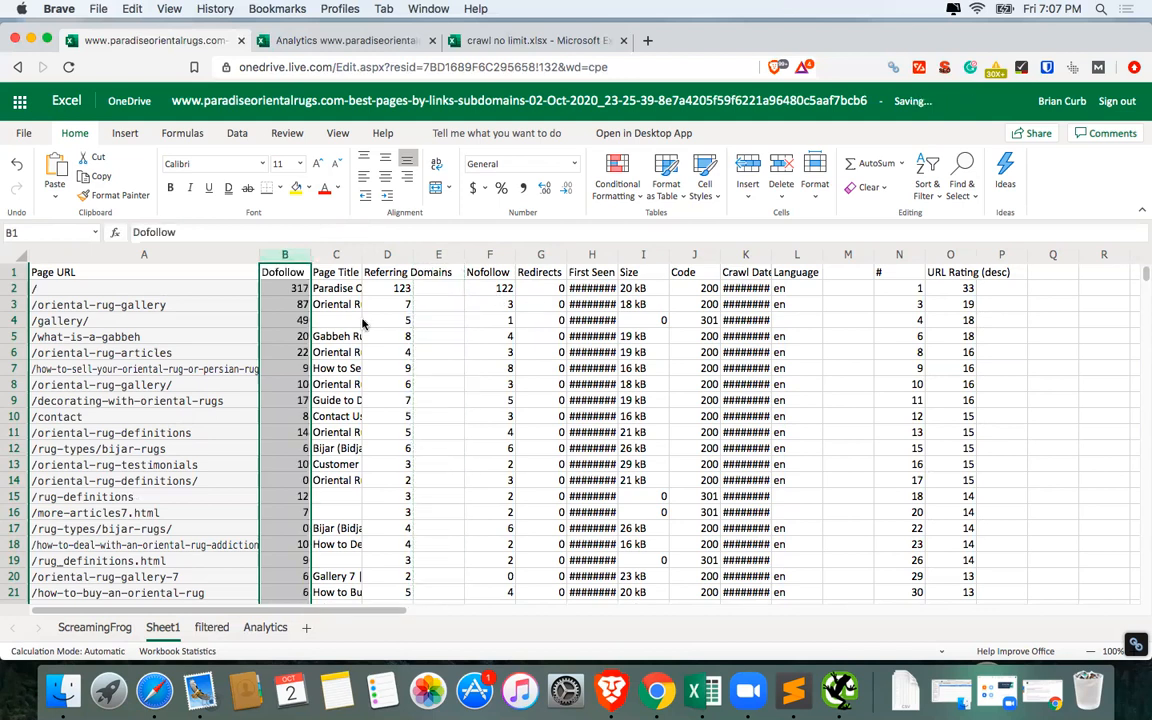
left_click(436, 320)
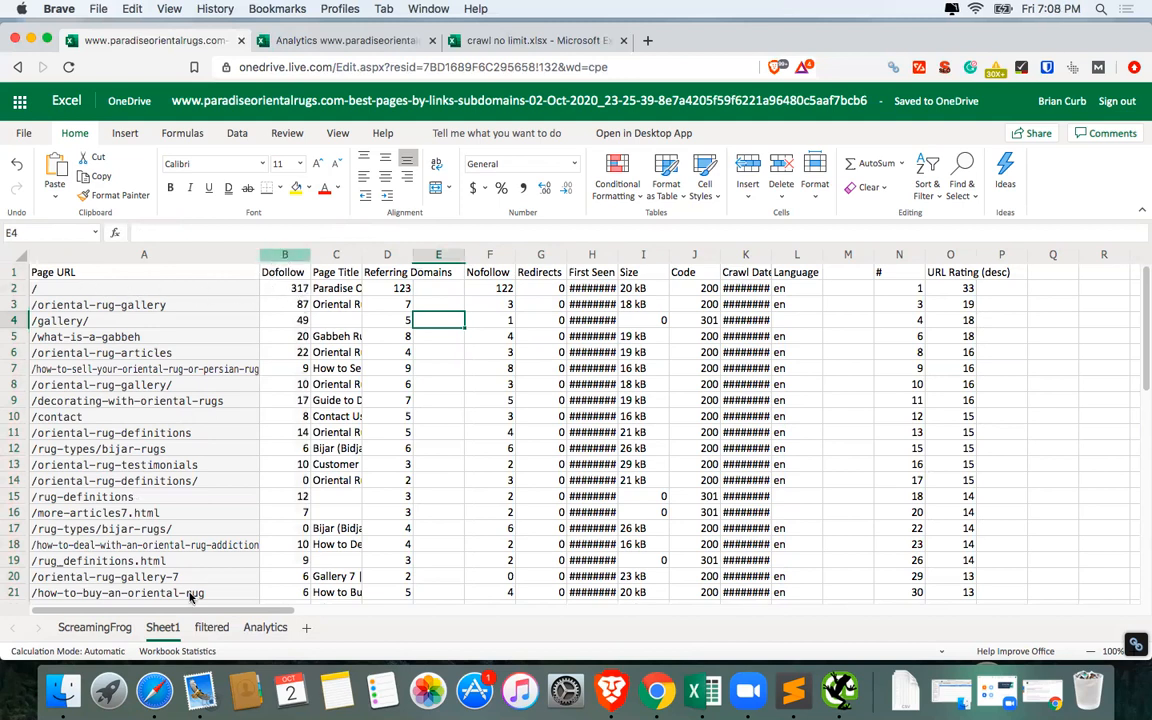
In ScreamingFrog cell B2, begin a VLOOKUP that looks up A2 in columns A:B of Sheet1.
left_click(71, 630)
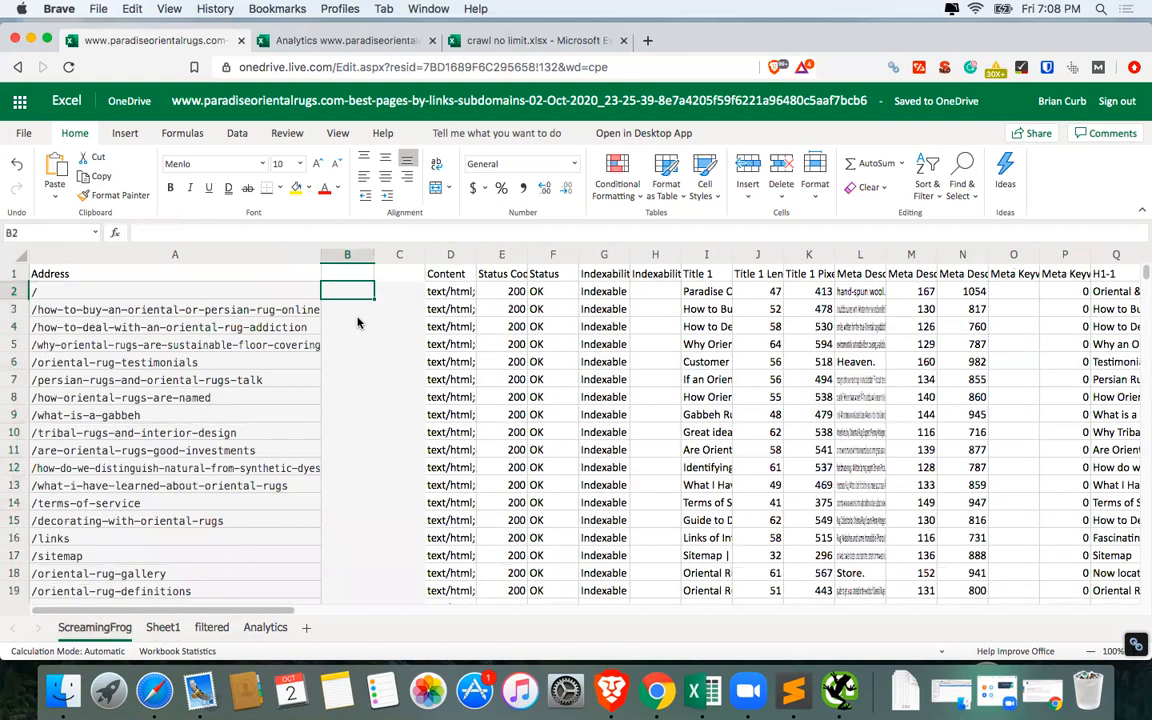
type("=")
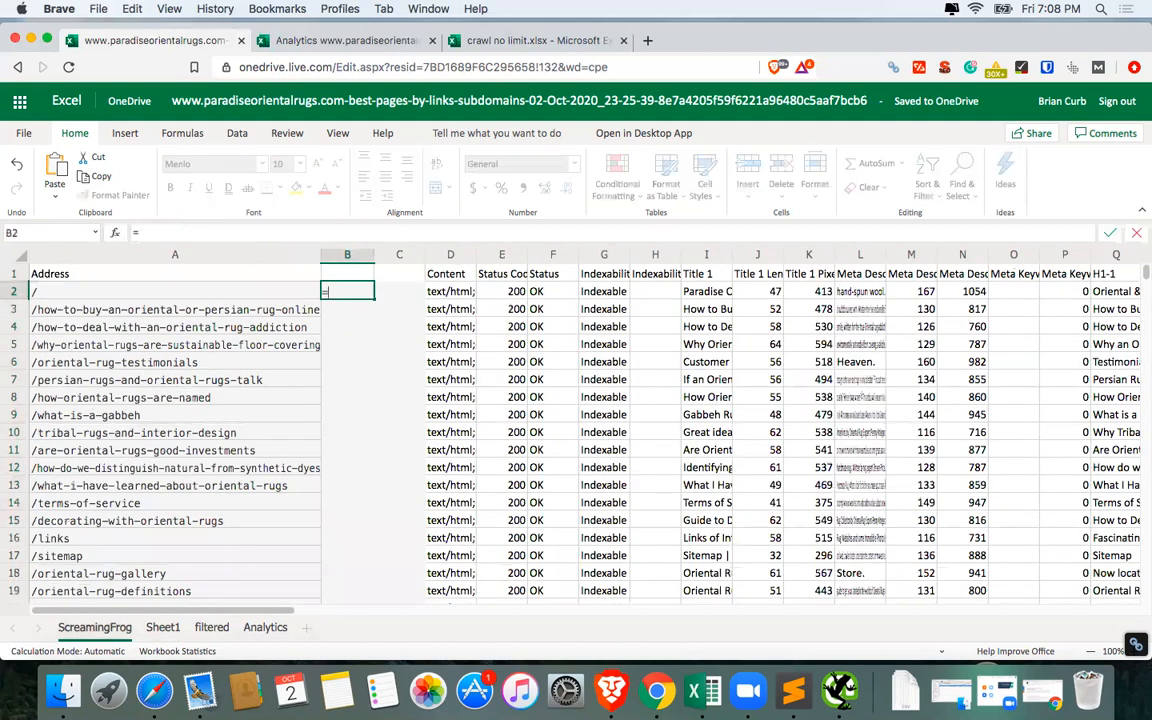
type("VL")
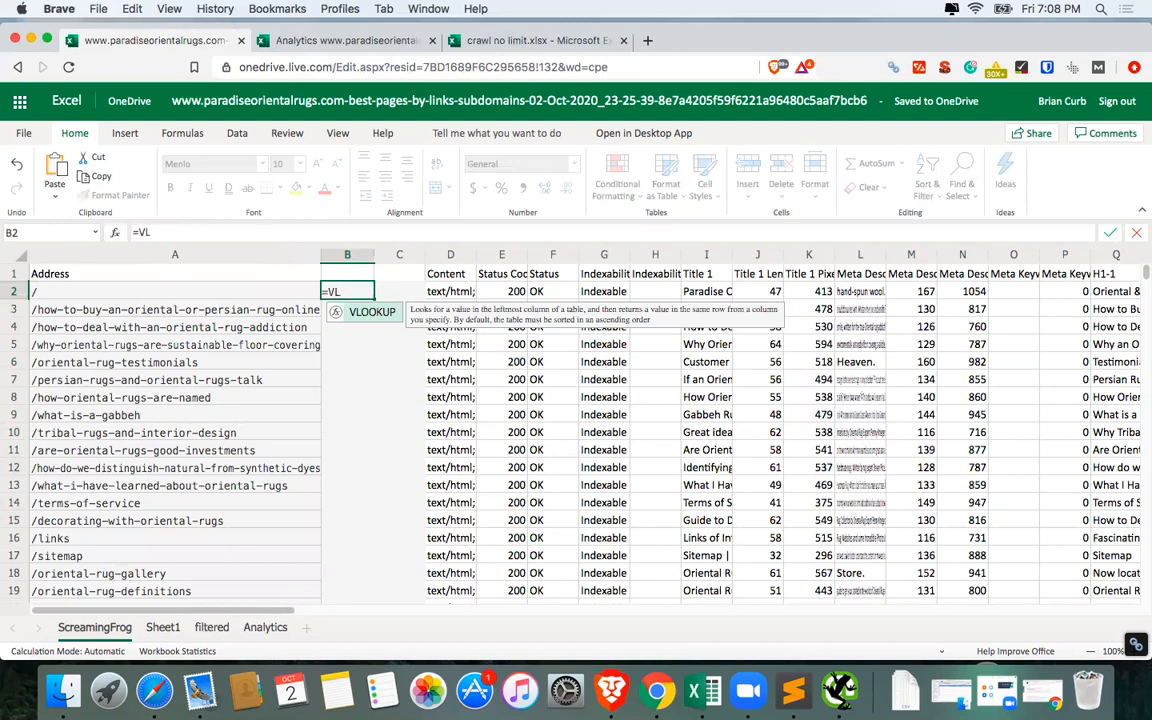
key("Tab")
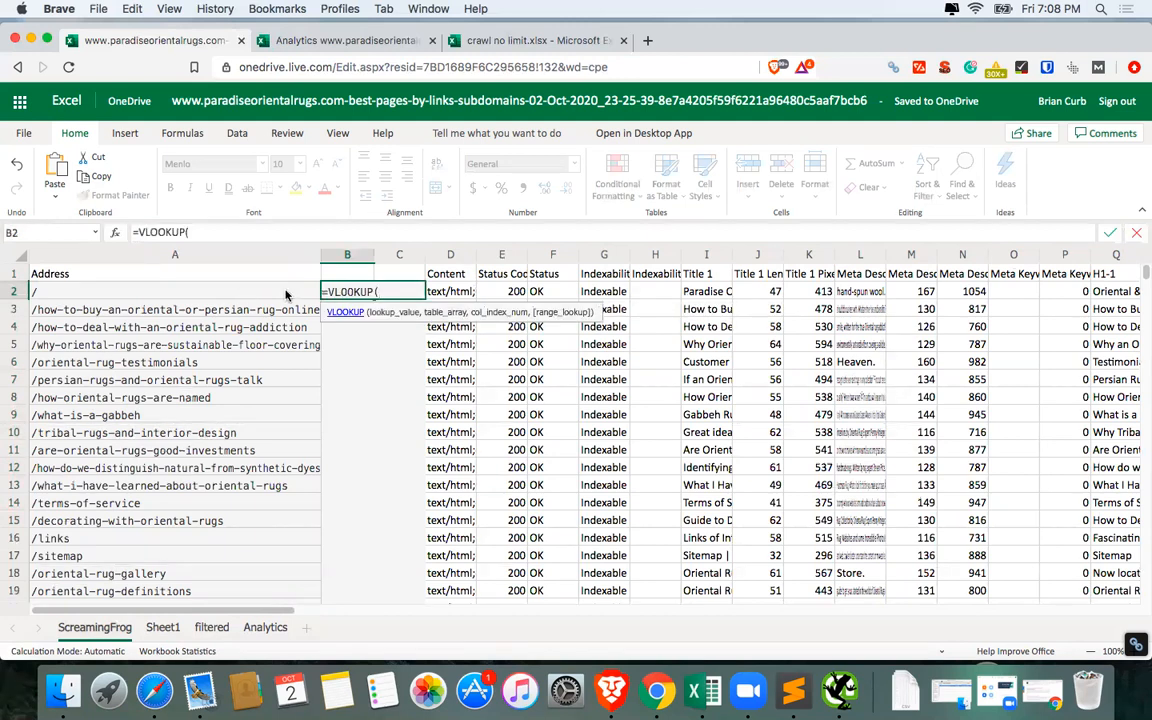
left_click(41, 292)
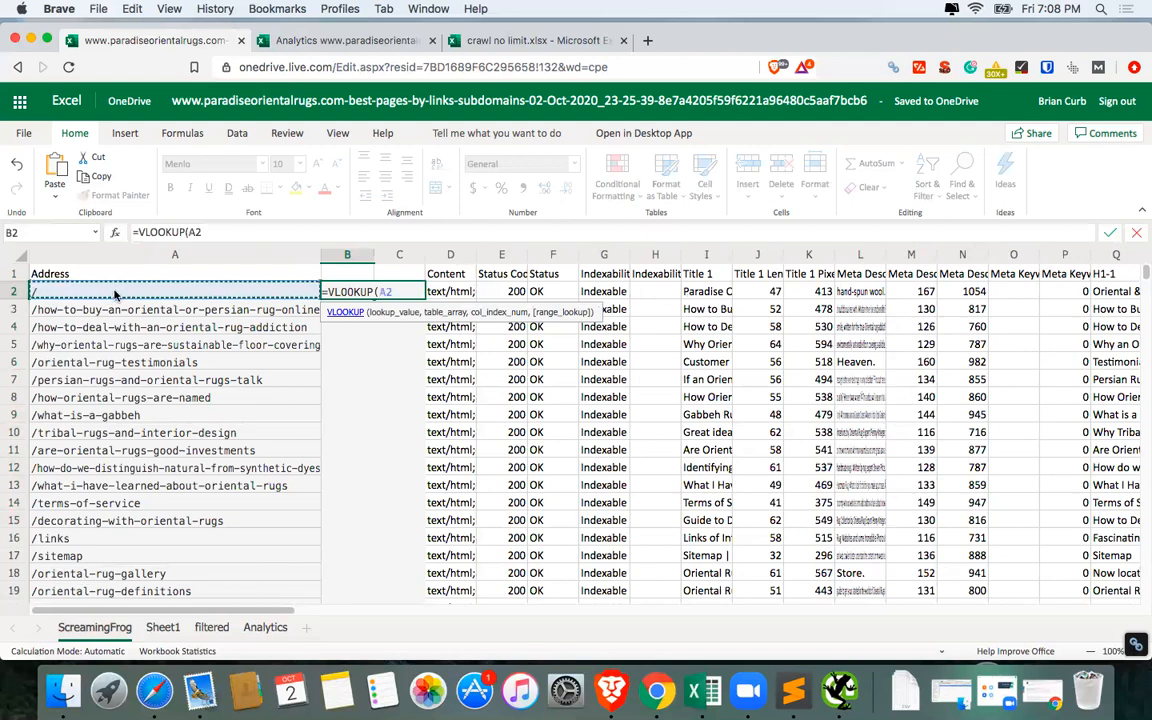
type(",")
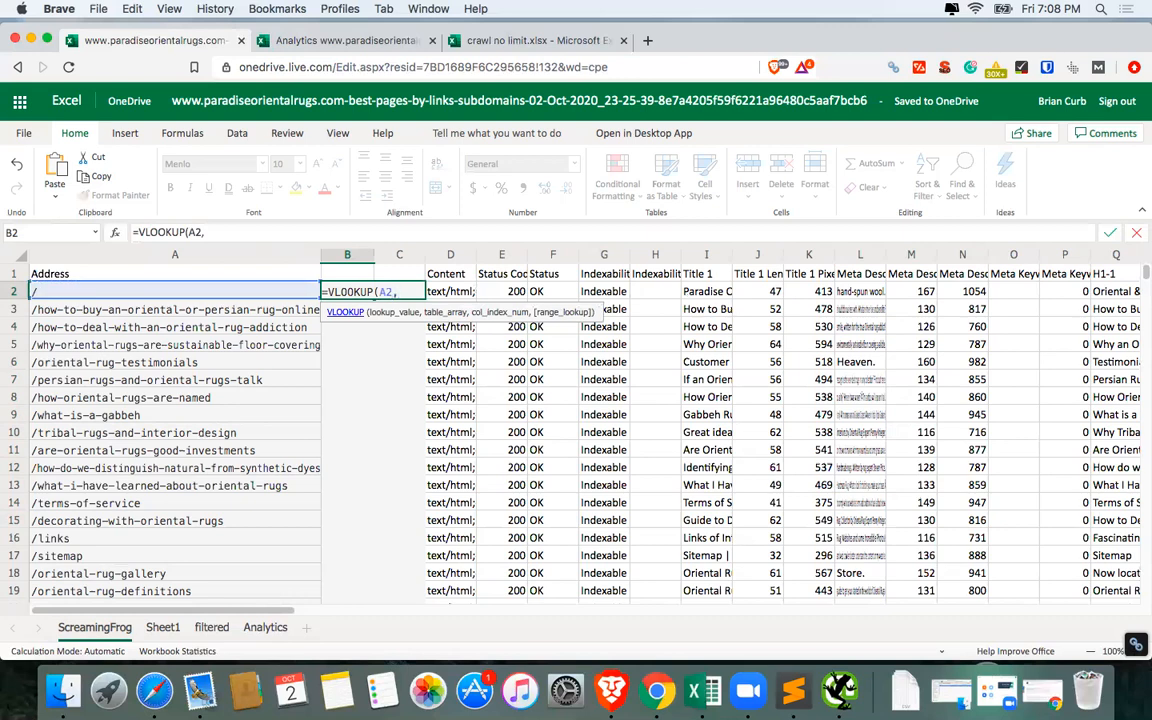
left_click(160, 624)
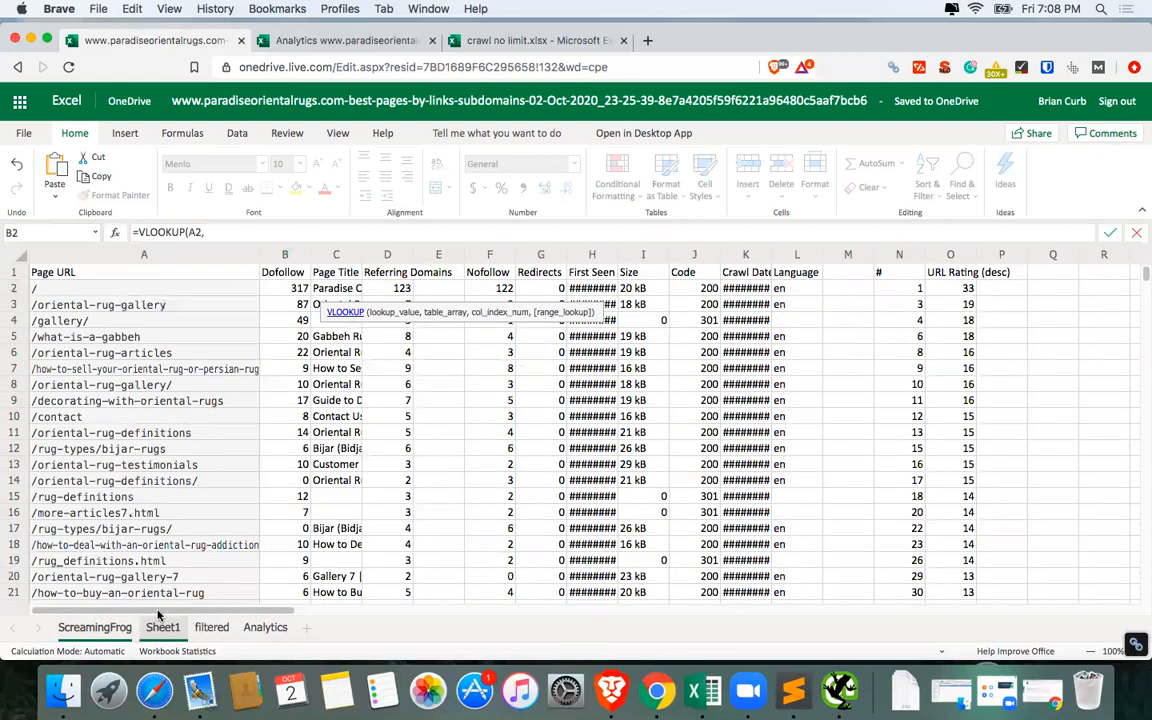
left_click(125, 256)
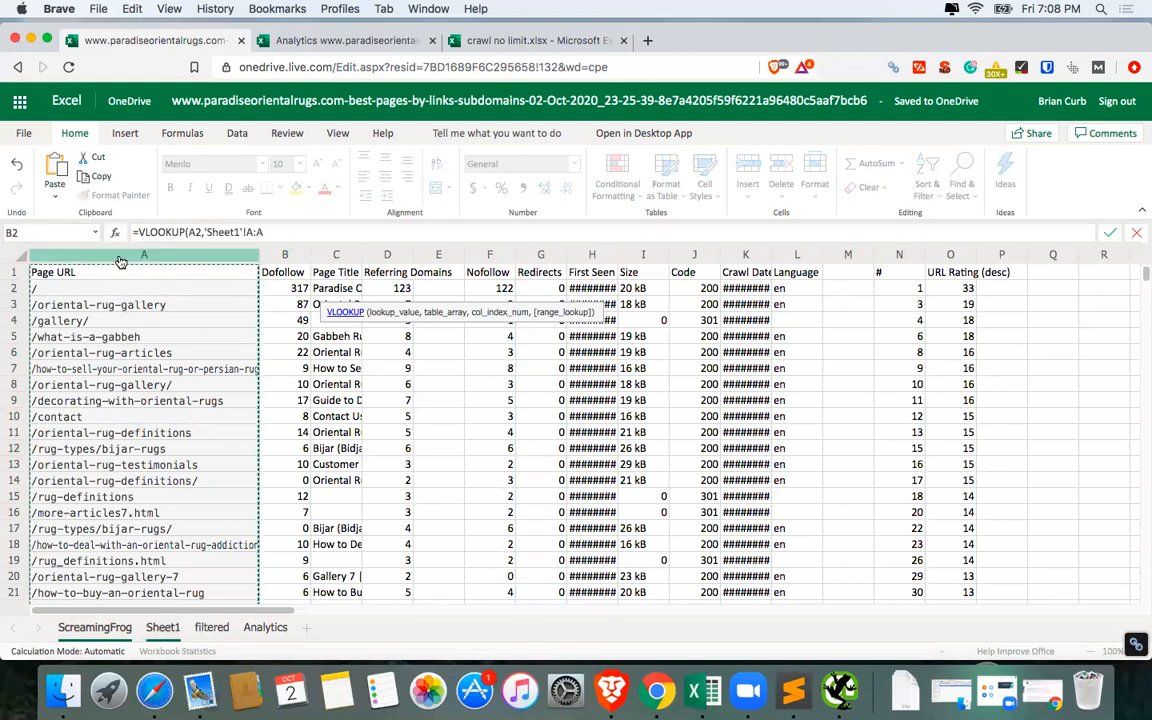
left_click(287, 257, "shift")
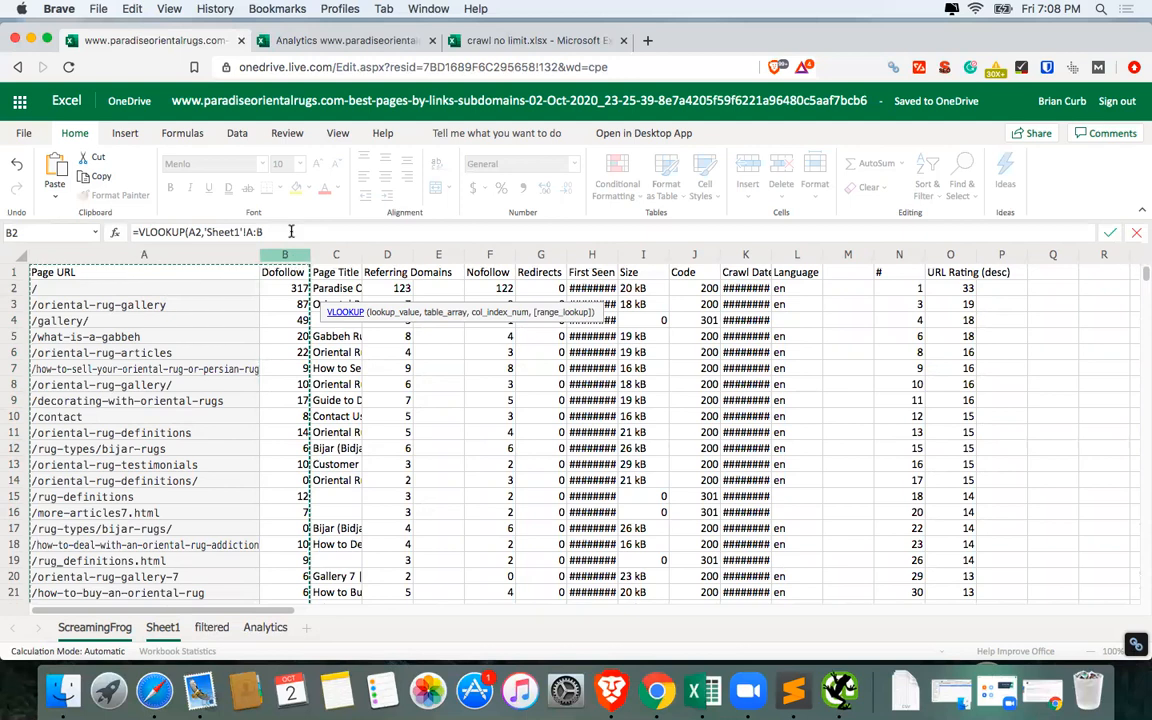
Complete the VLOOKUP in B2 with column index 2 and FALSE for exact match, and fill it down column B.
left_click(307, 232)
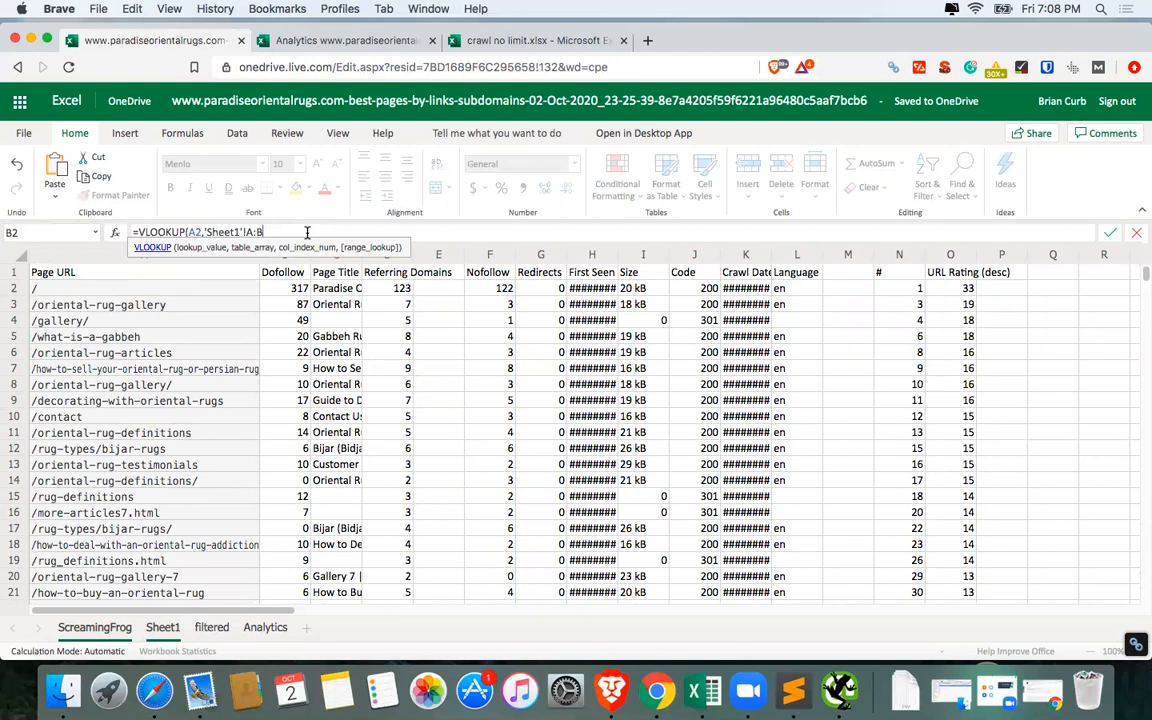
type(",2,")
type("FALSE(")
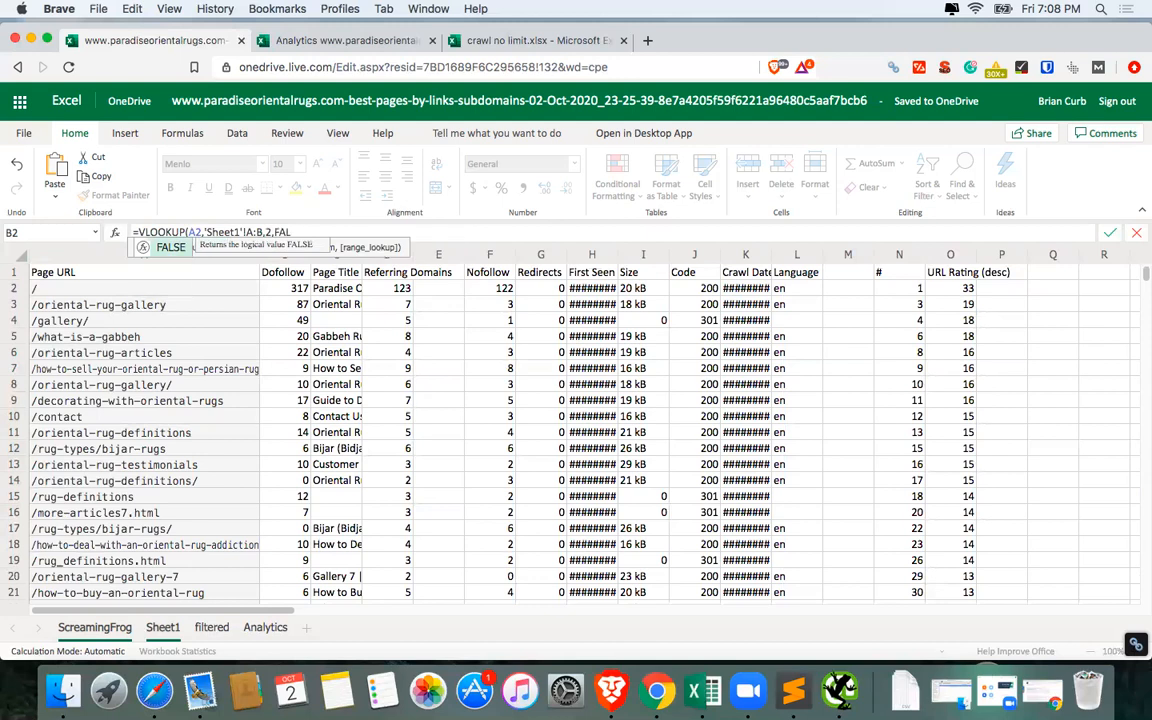
key("Tab")
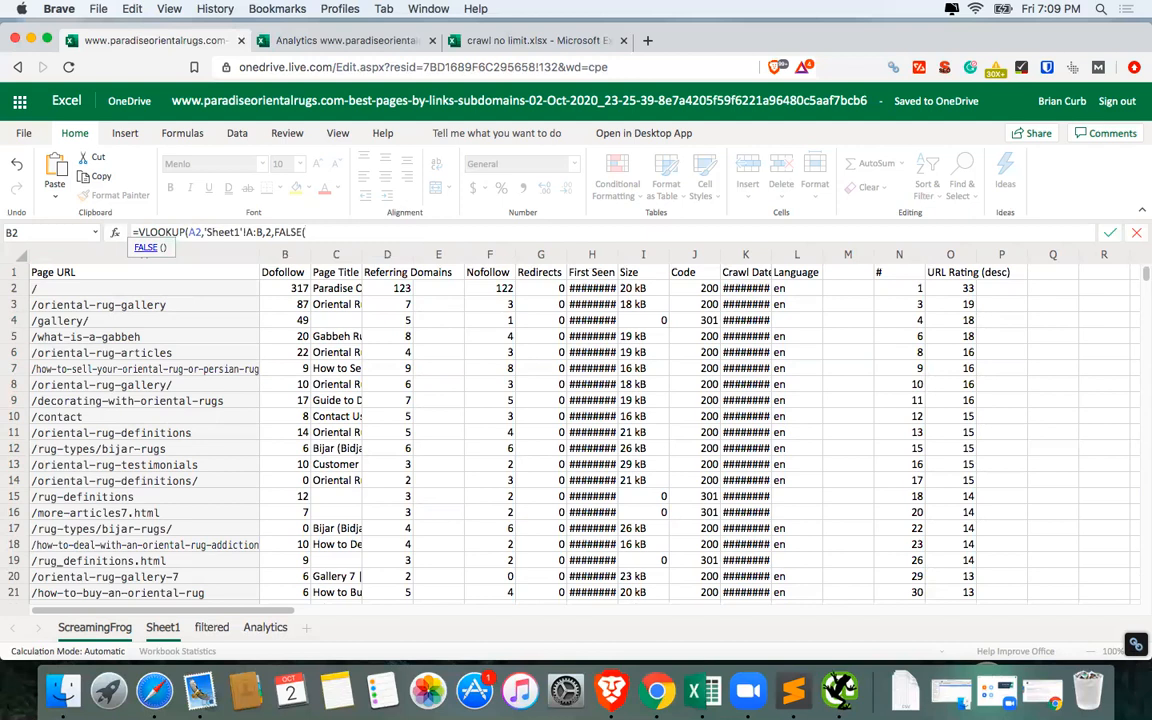
key("BackSpace")
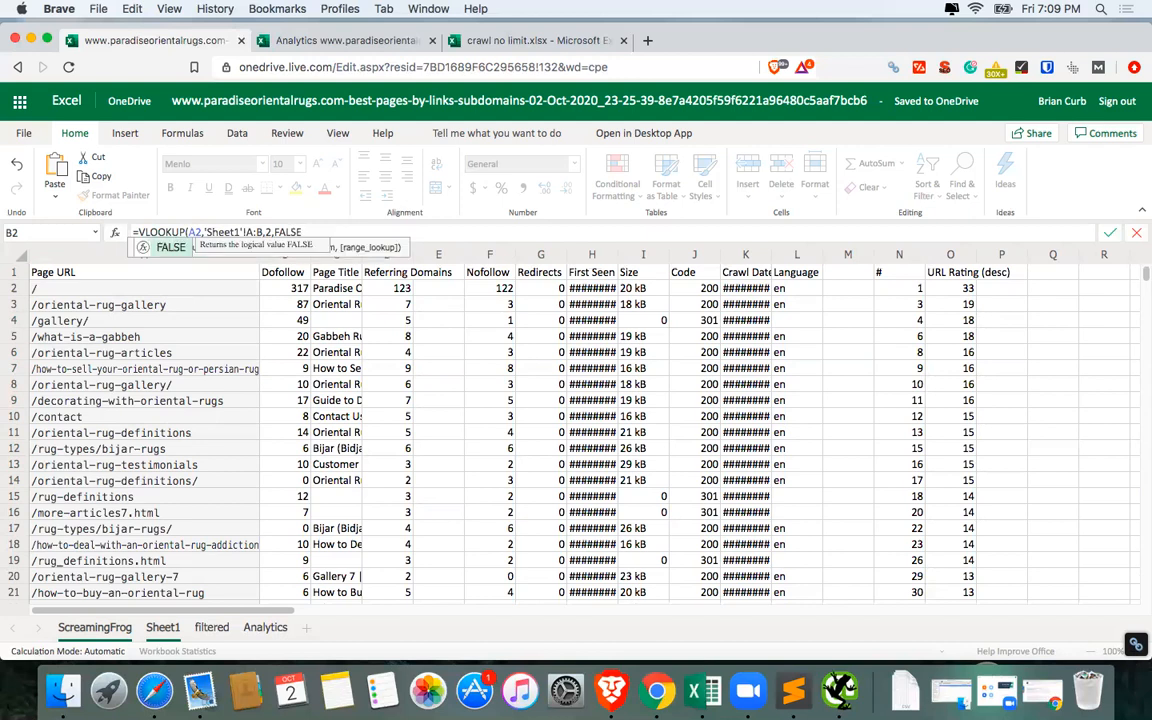
type(")")
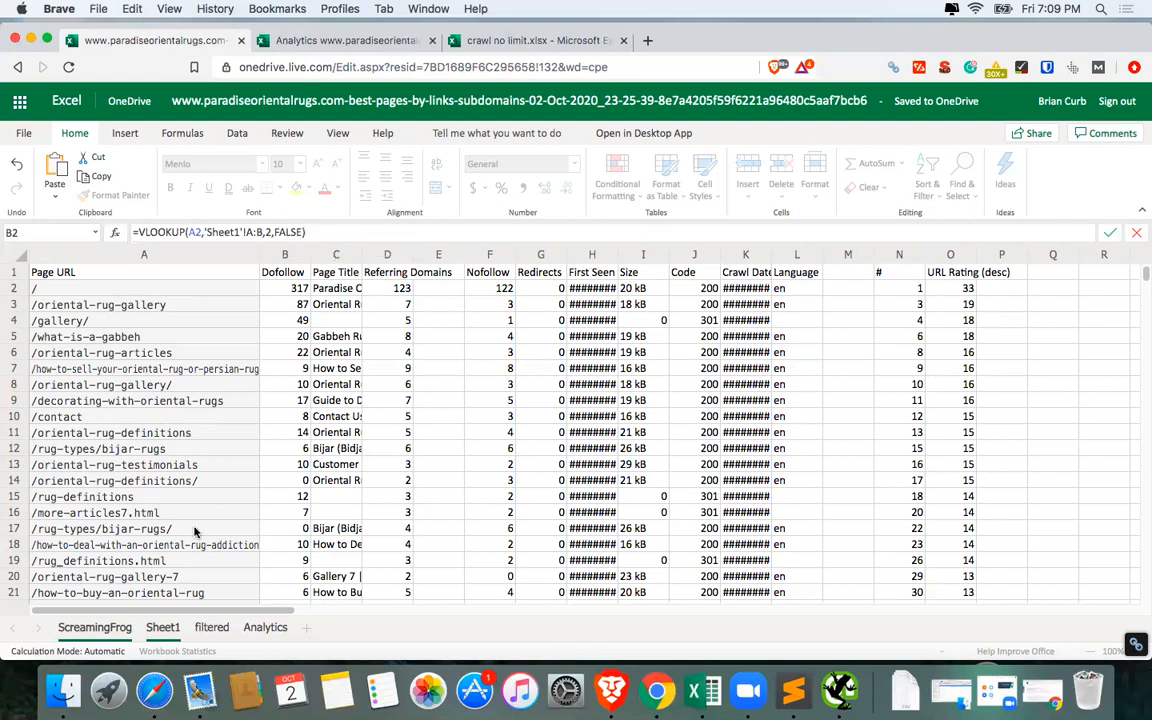
key("Return")
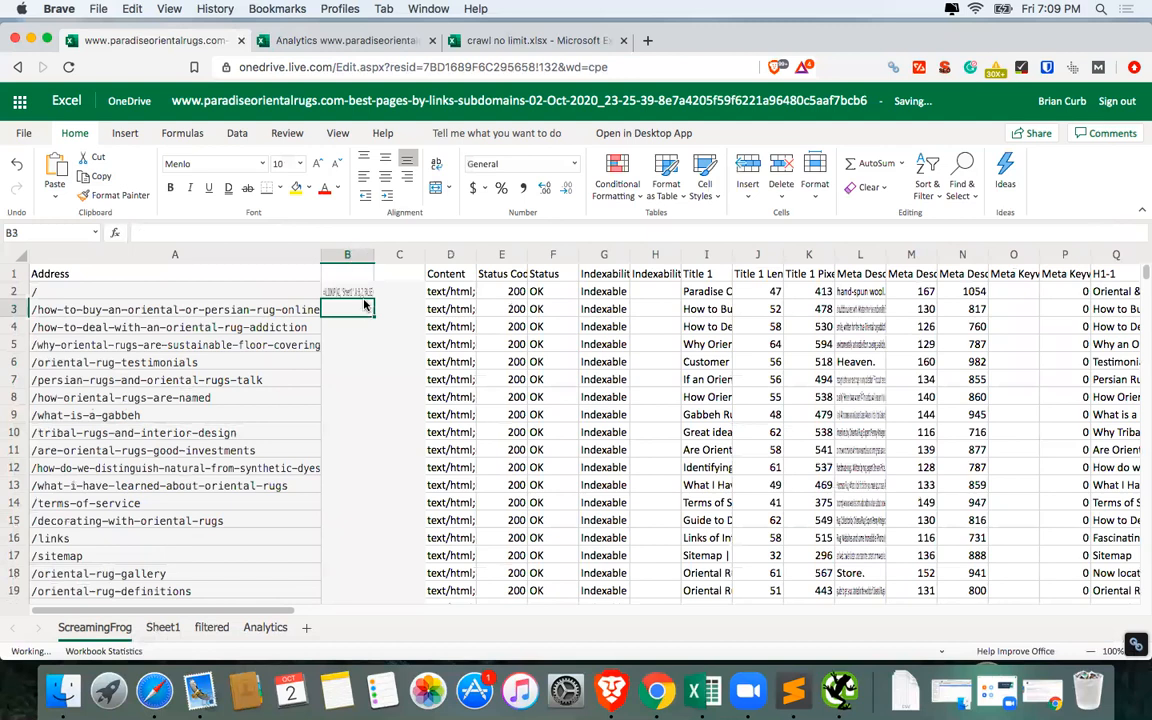
left_click(362, 293)
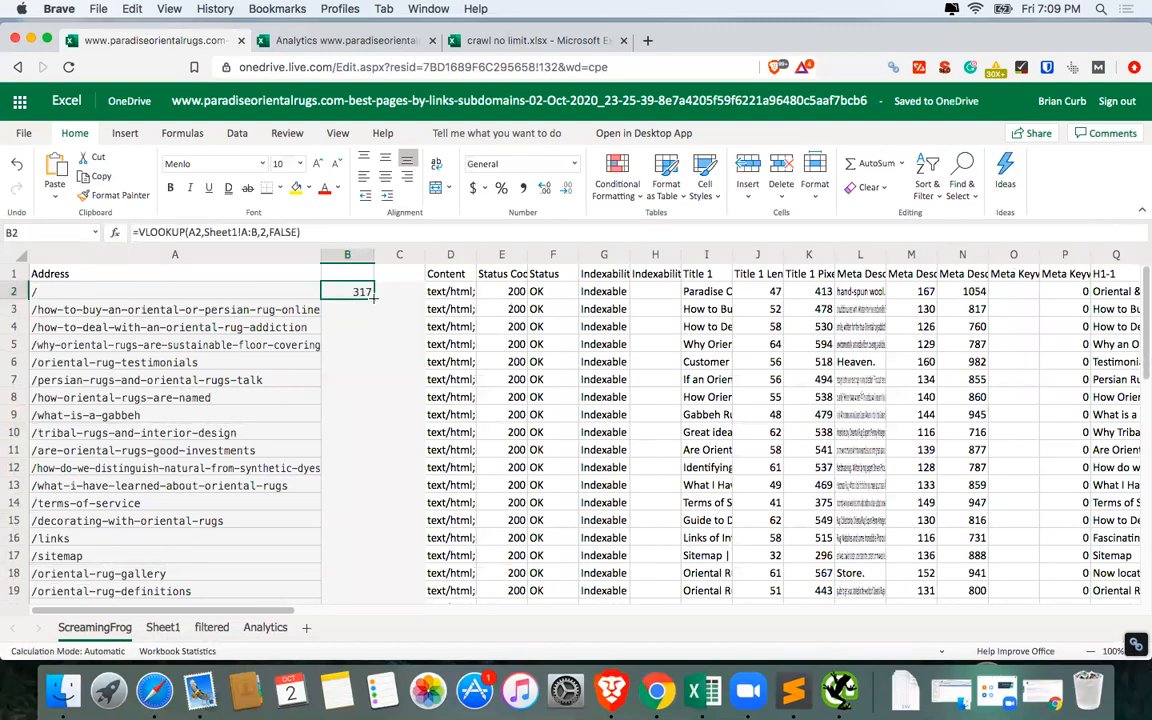
double_click(374, 297)
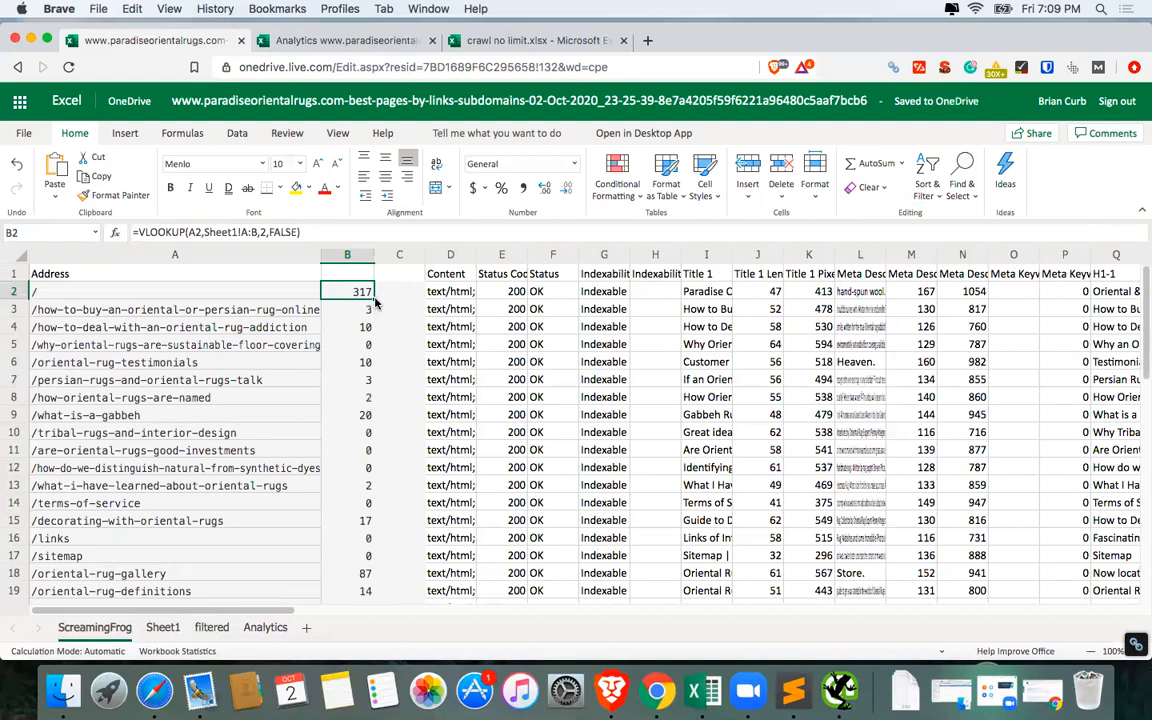
left_click(165, 628)
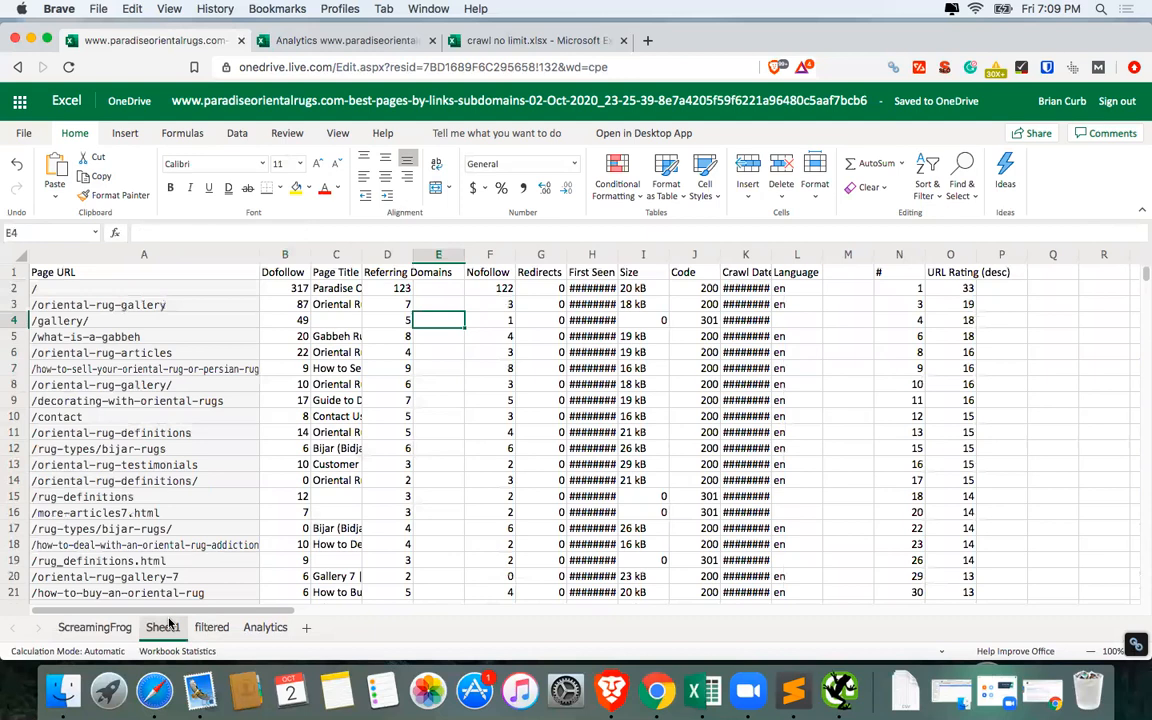
left_click(281, 271)
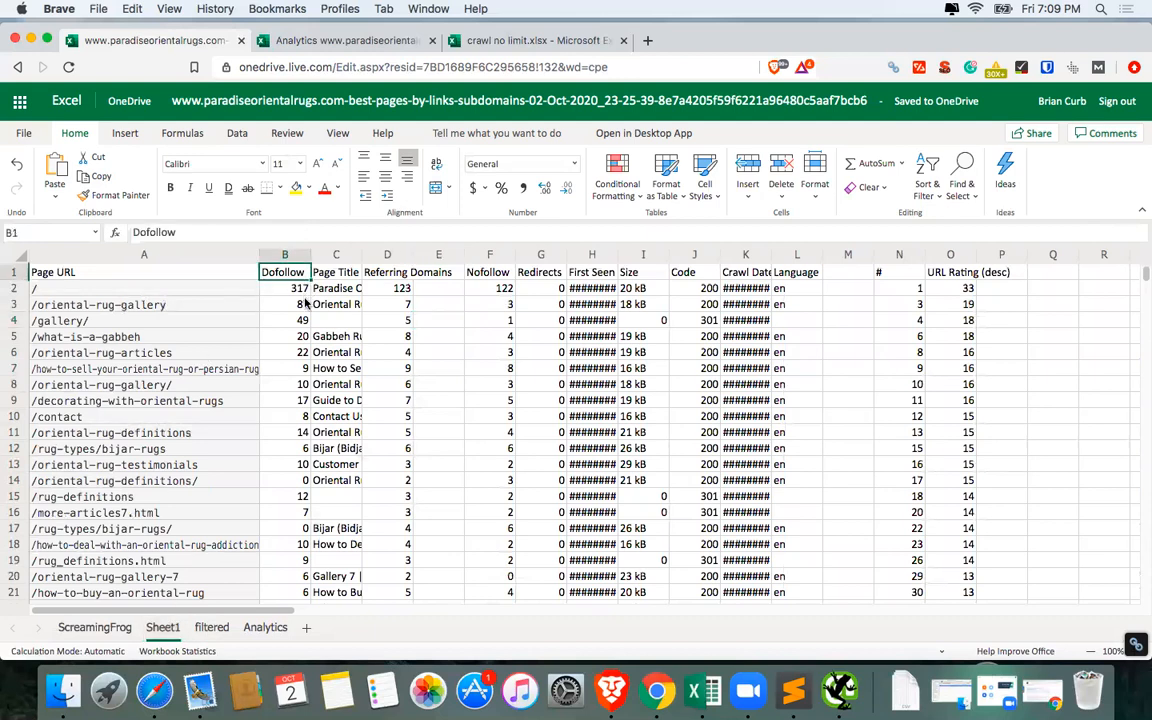
type("C")
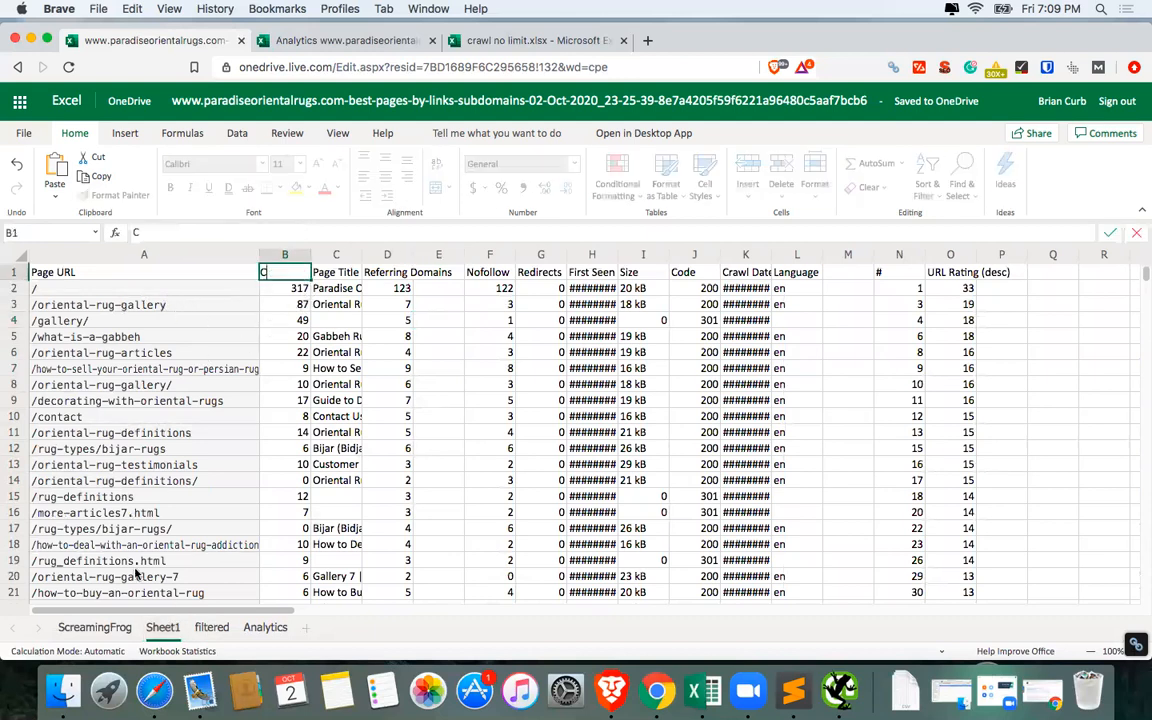
left_click(284, 416)
left_click(281, 275)
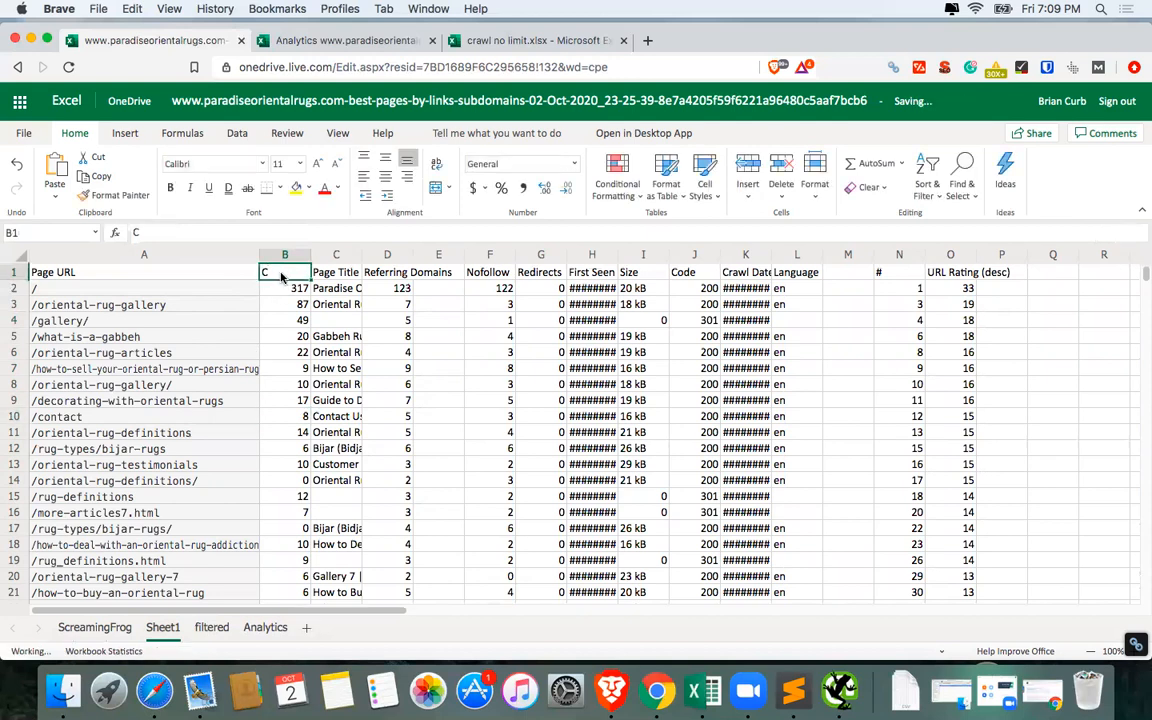
left_click(16, 165)
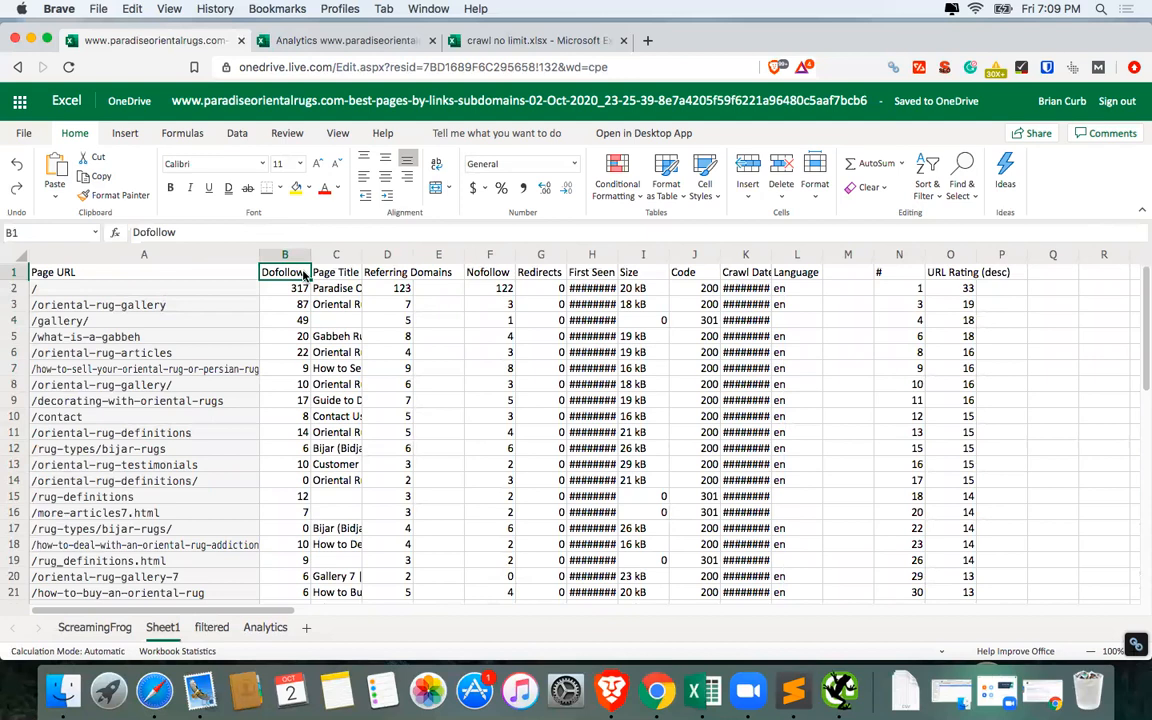
Give column B of the ScreamingFrog sheet the header "Dofollow" in cell B1.
left_click(95, 627)
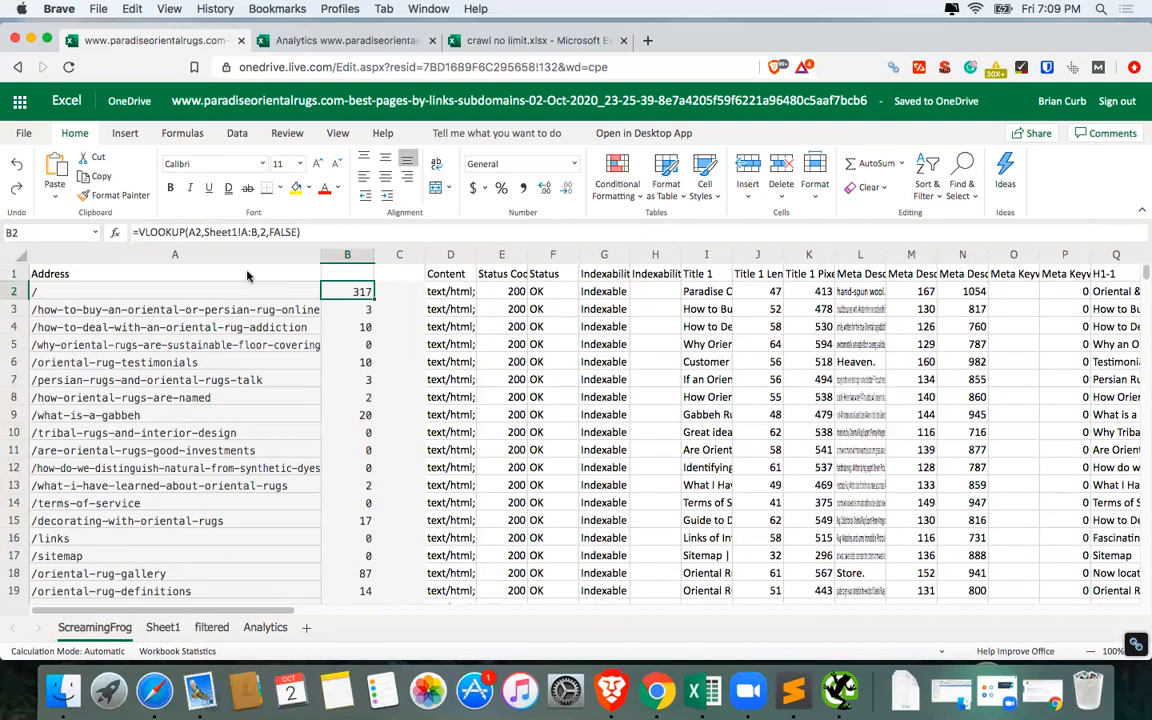
key("Up")
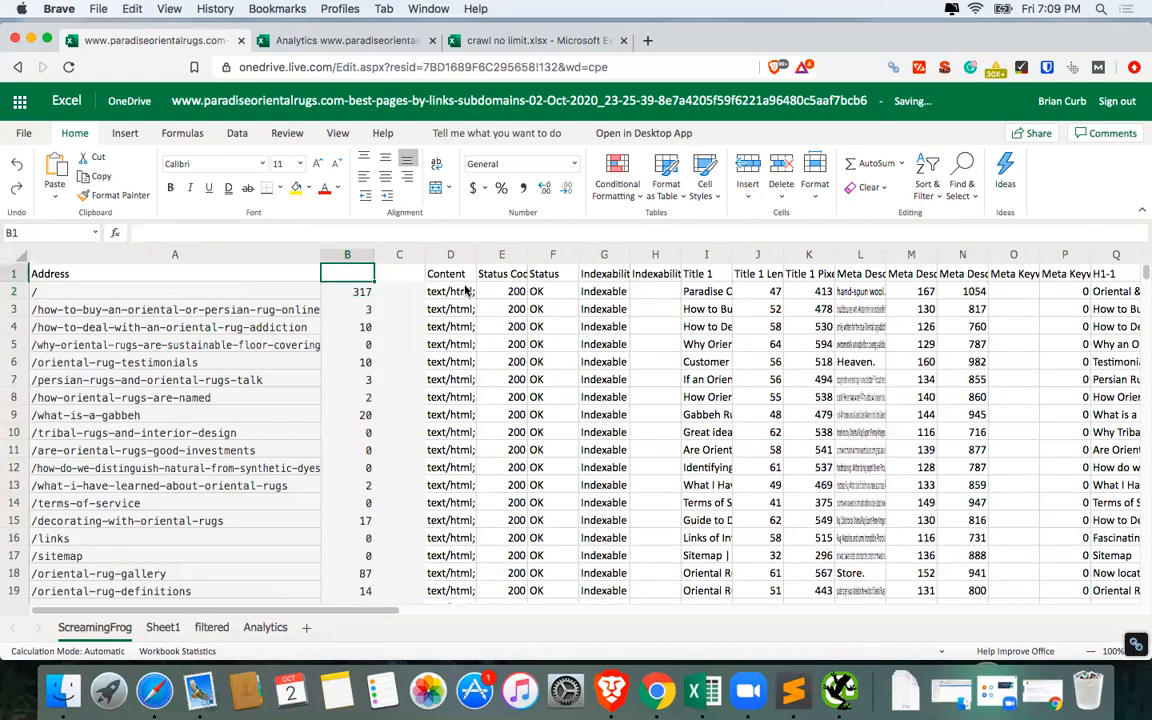
type("Dofollow")
key("Tab")
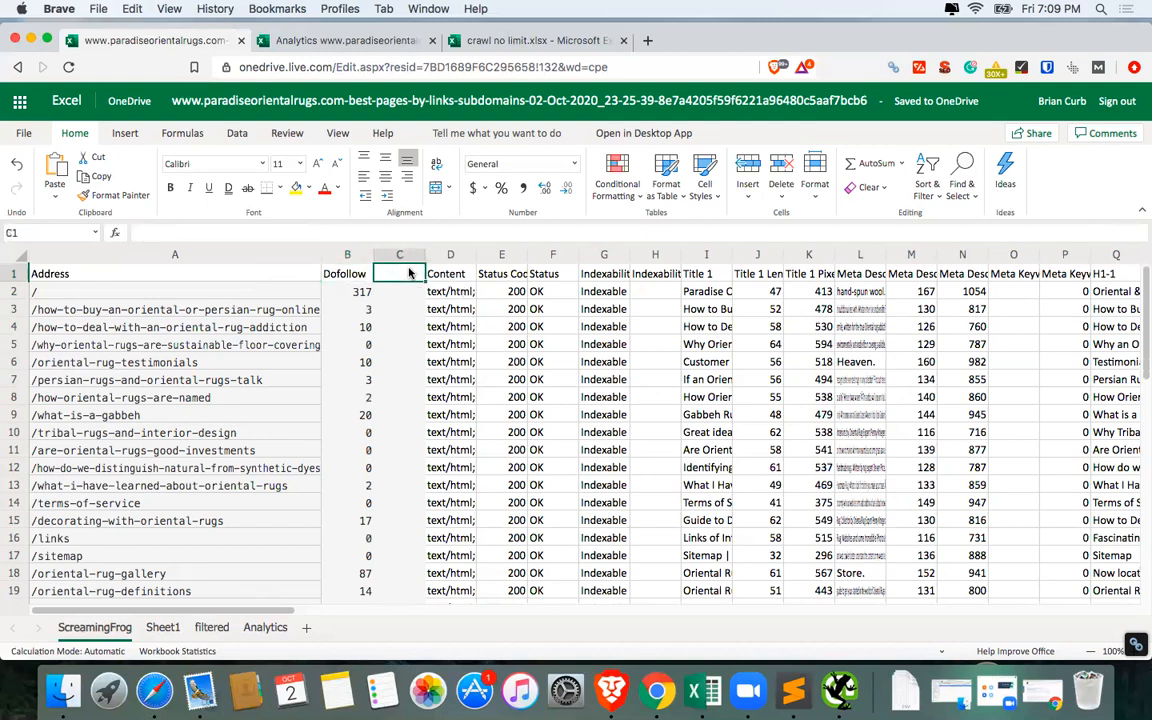
Copy the Sessions header from cell B1 of the Analytics sheet into cell C1 of the ScreamingFrog sheet.
left_click(259, 627)
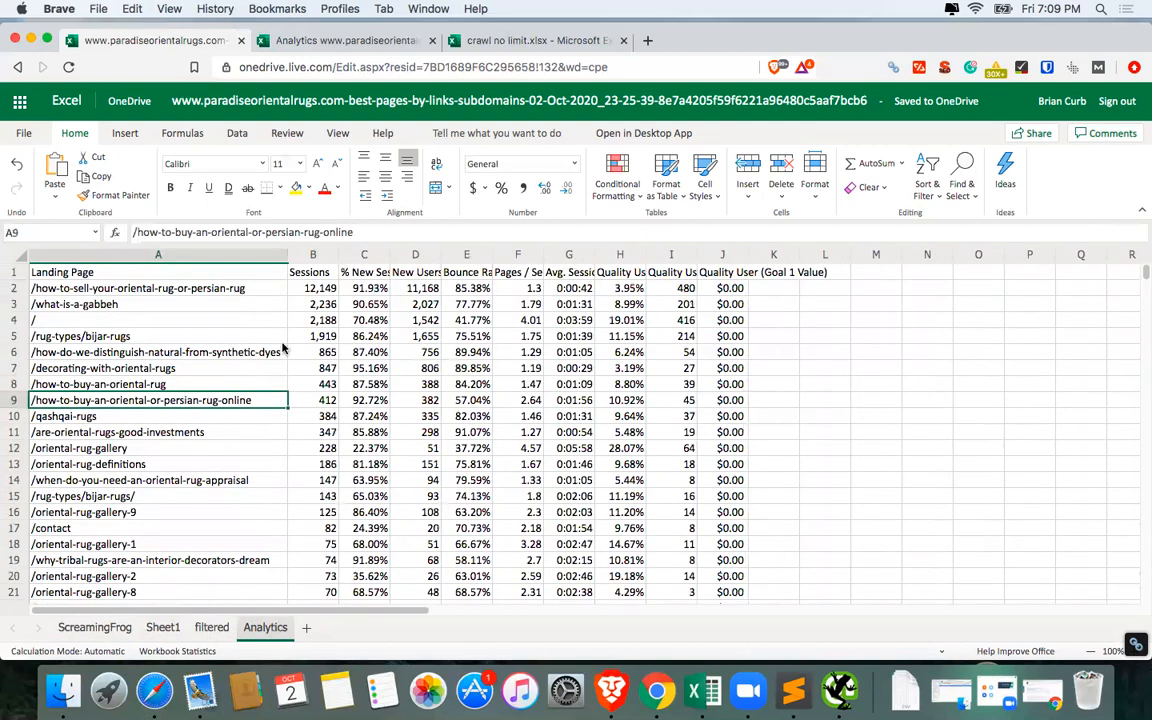
left_click(348, 318)
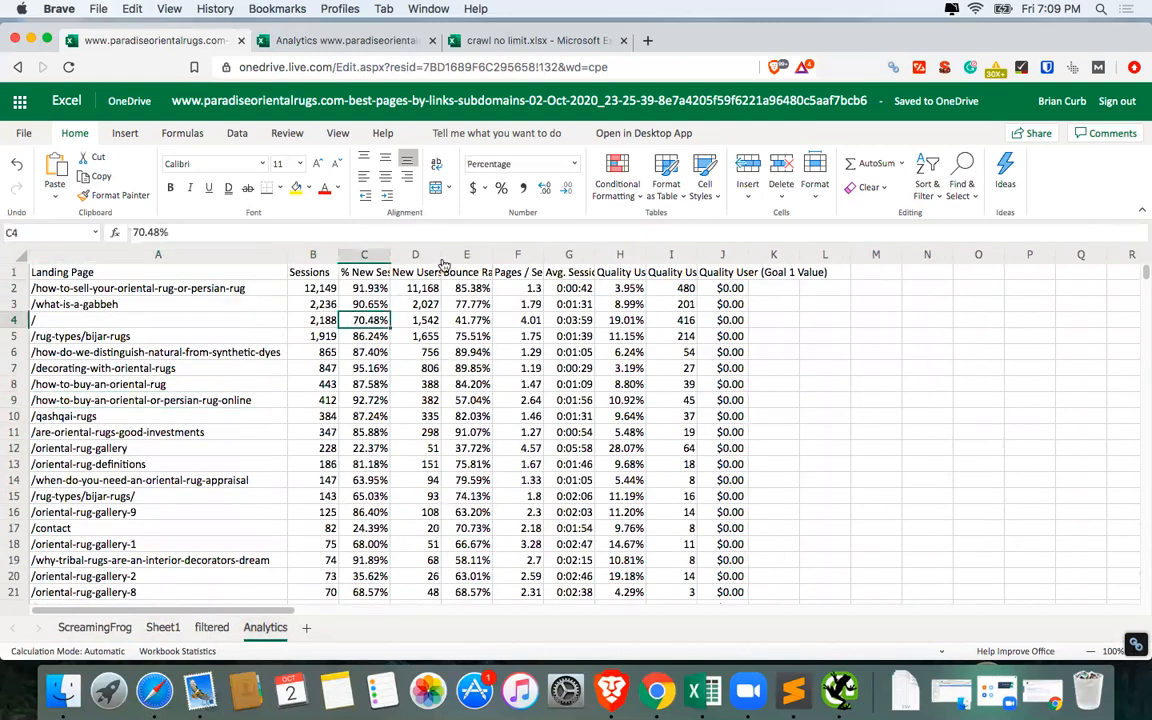
left_click(327, 268)
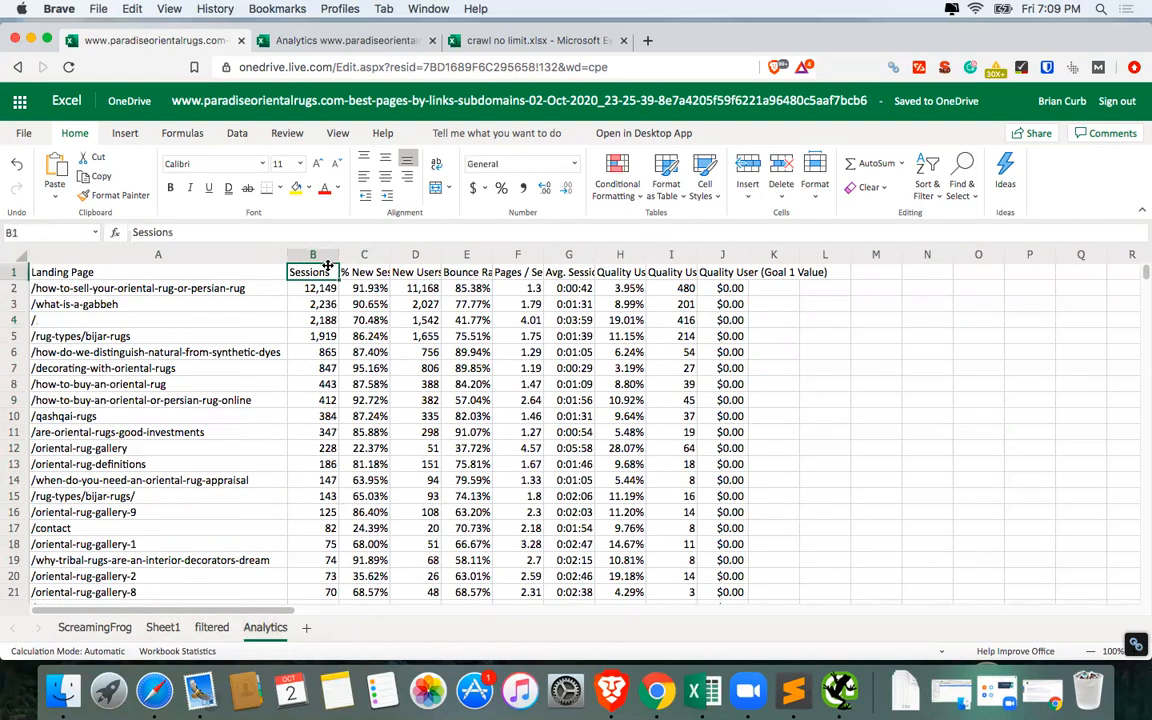
key("super+c")
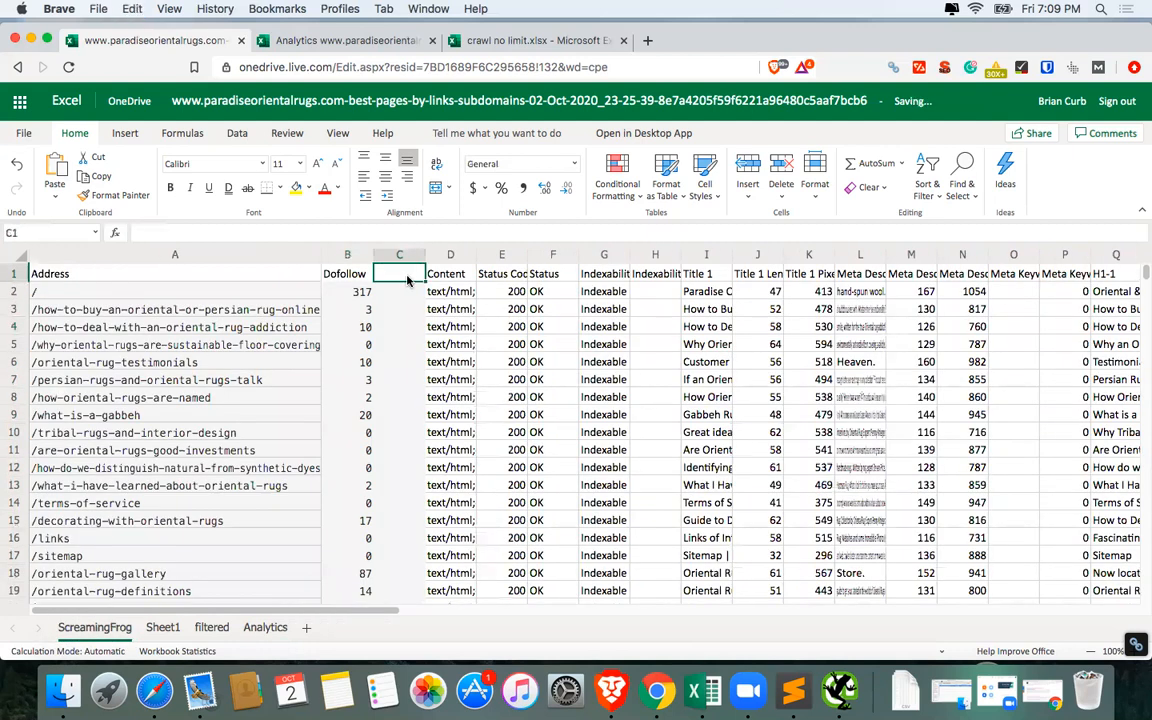
type("Sessions")
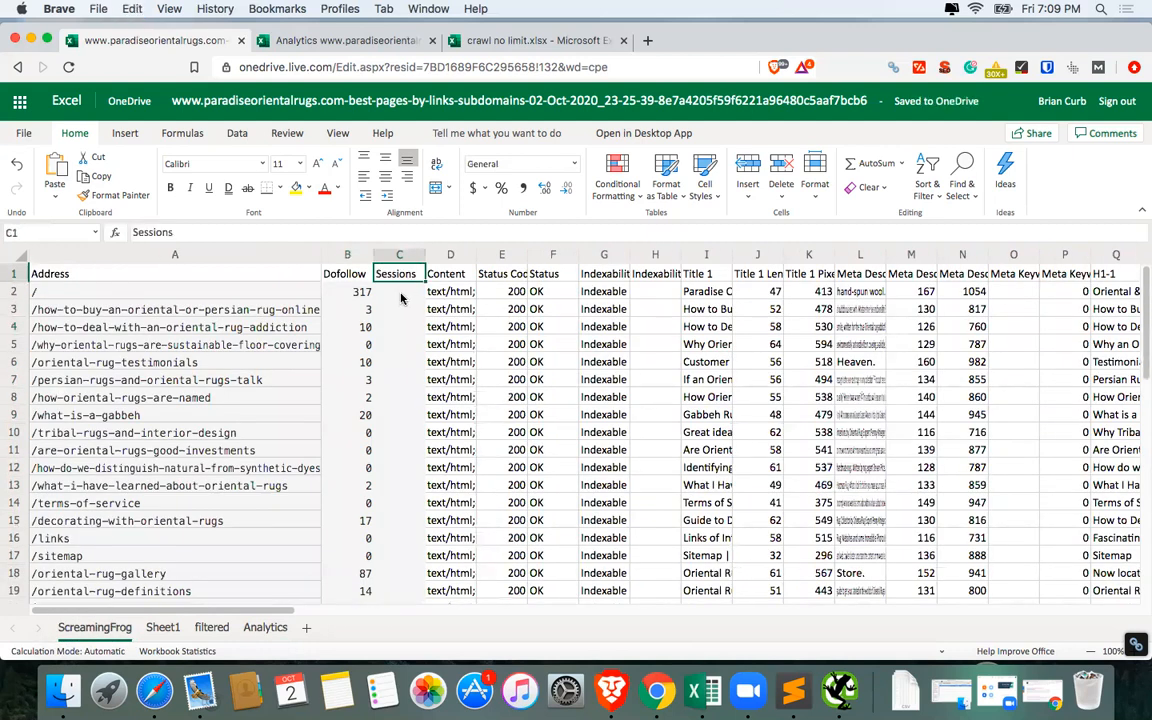
key("Return")
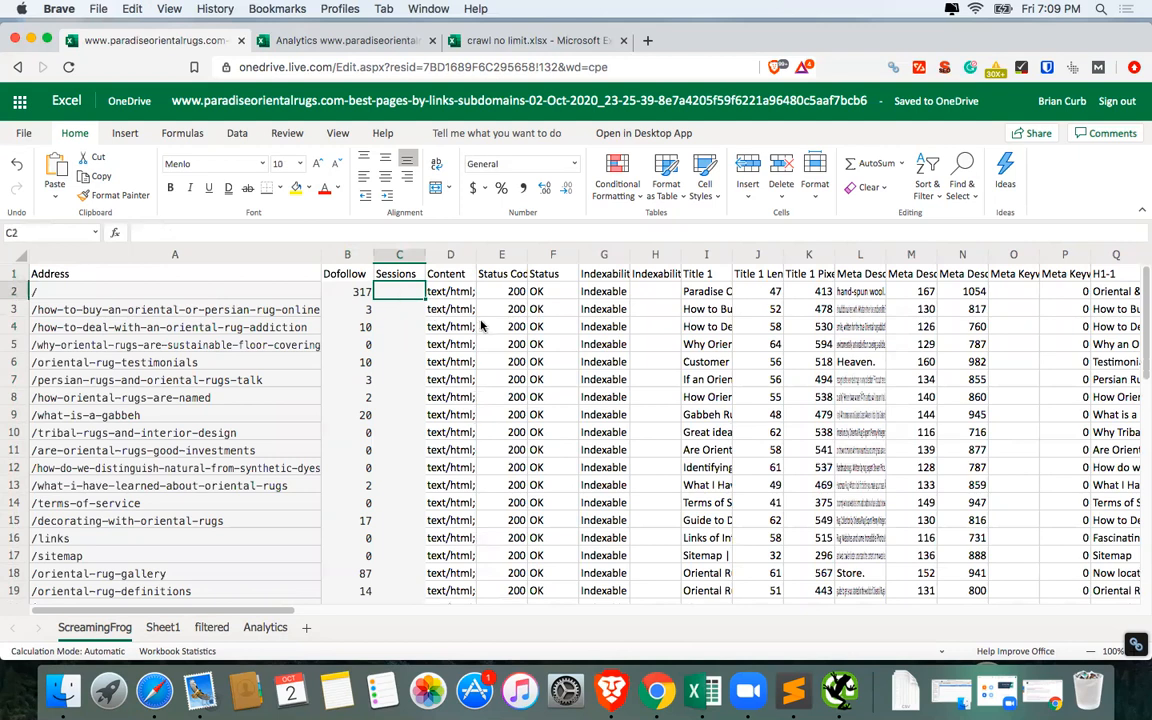
In ScreamingFrog cell C2, try to start a VLOOKUP that references columns A:B of the Analytics sheet.
type("9")
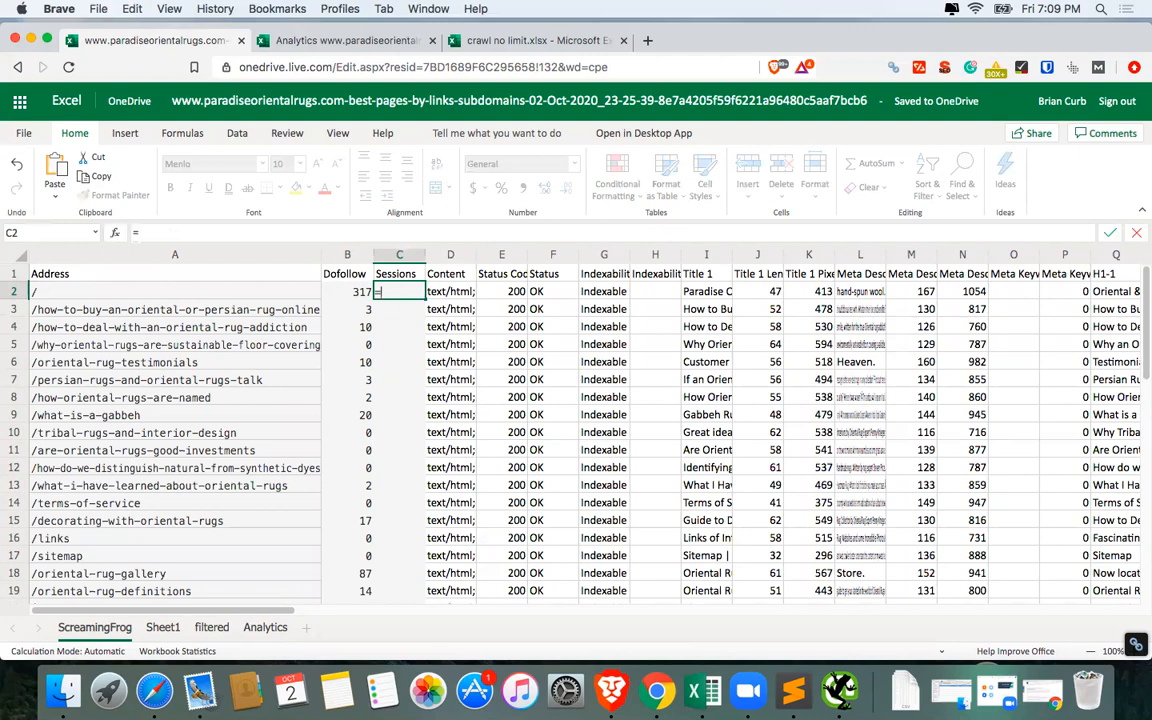
type("=vl")
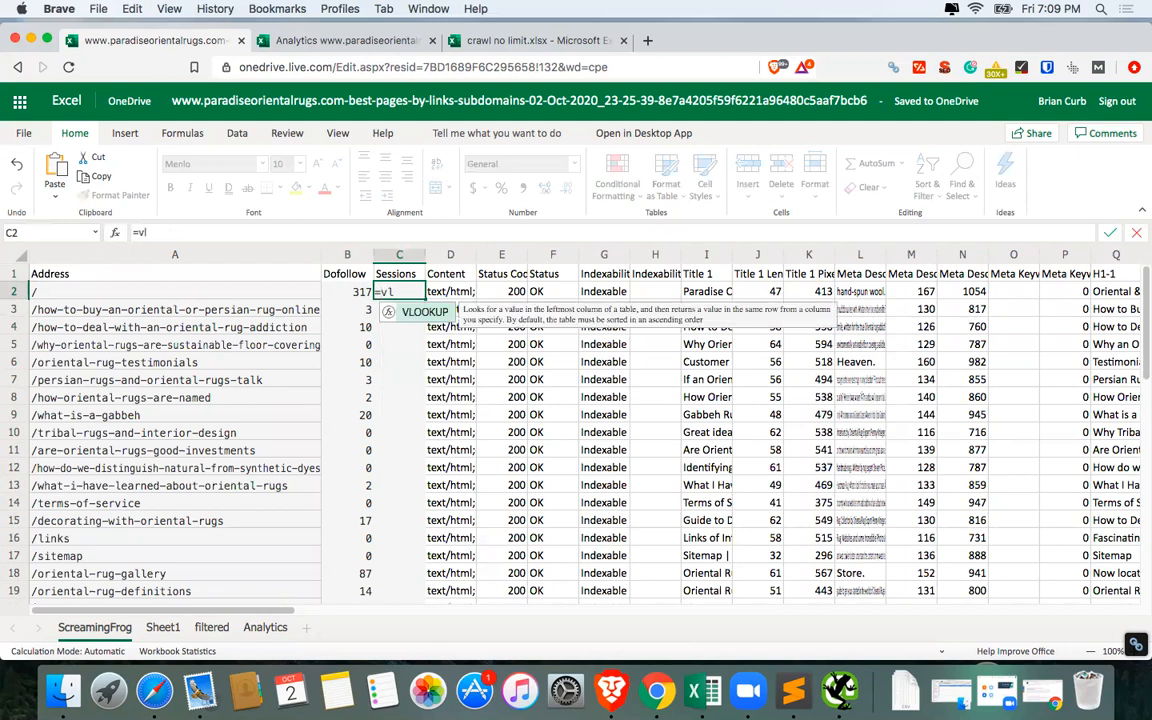
left_click(418, 310)
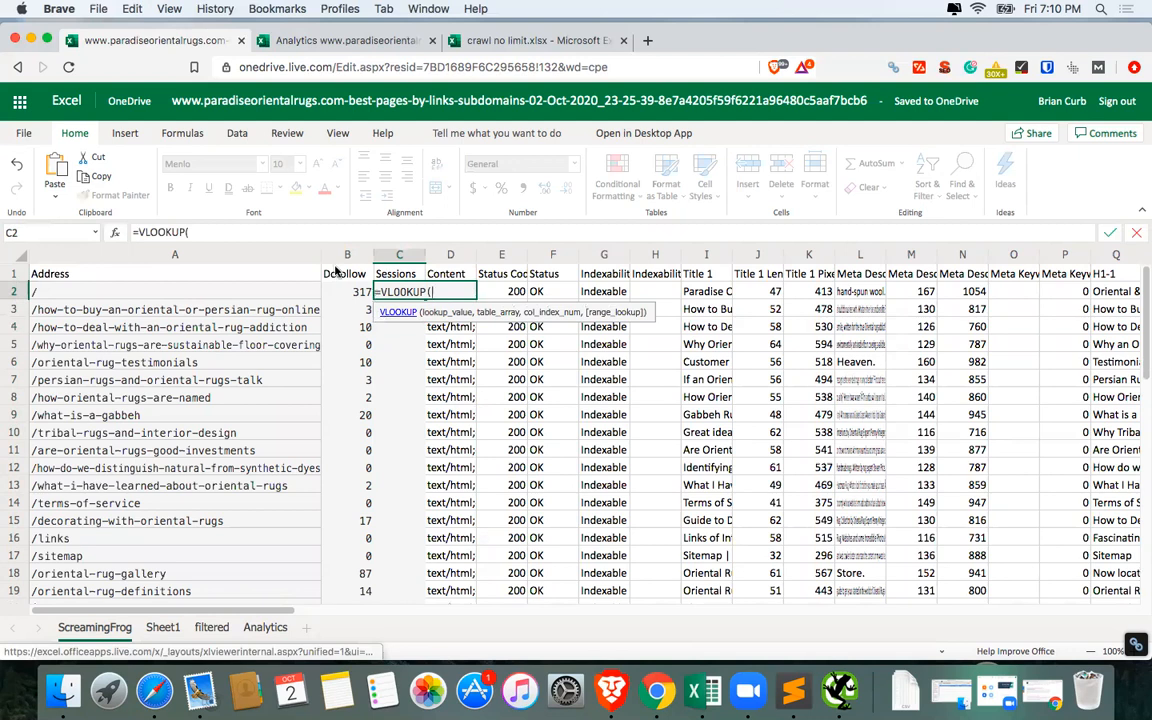
left_click(200, 292)
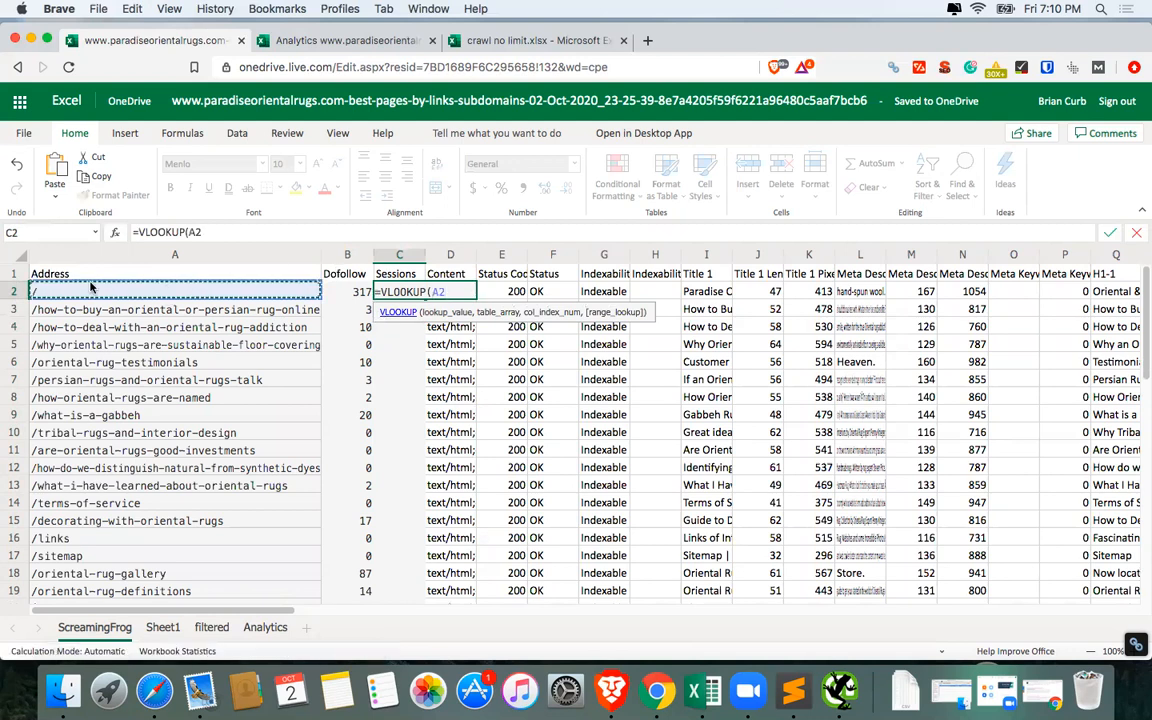
left_click(265, 627)
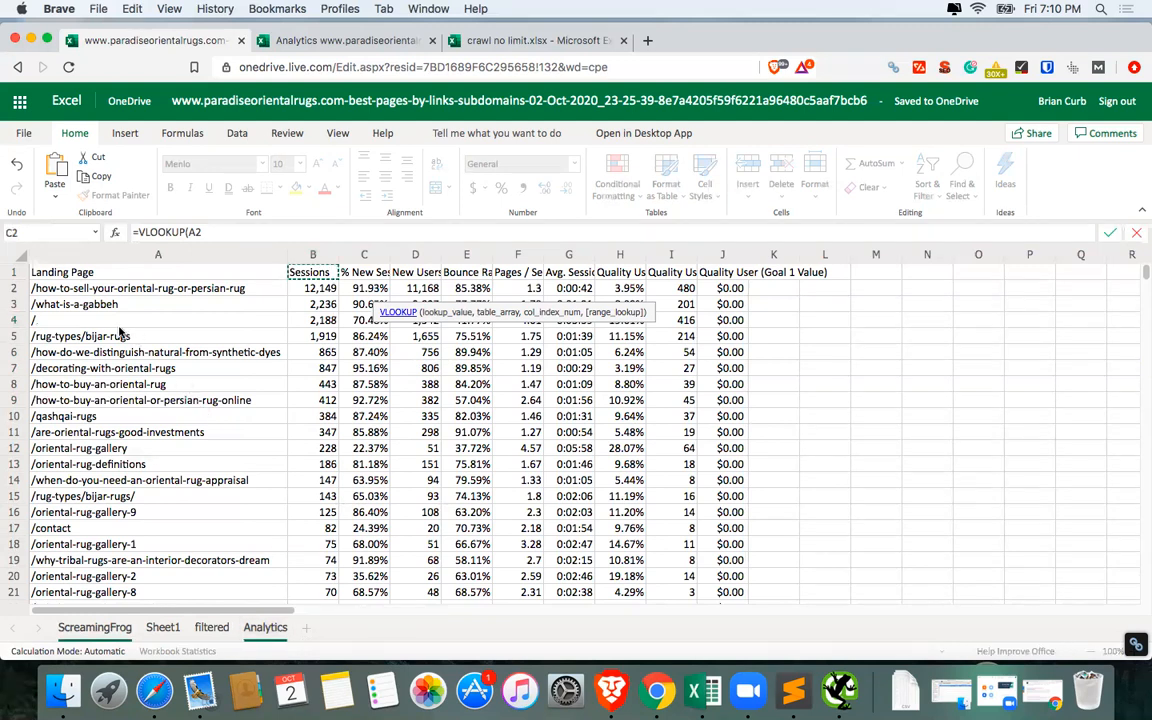
left_click(110, 256)
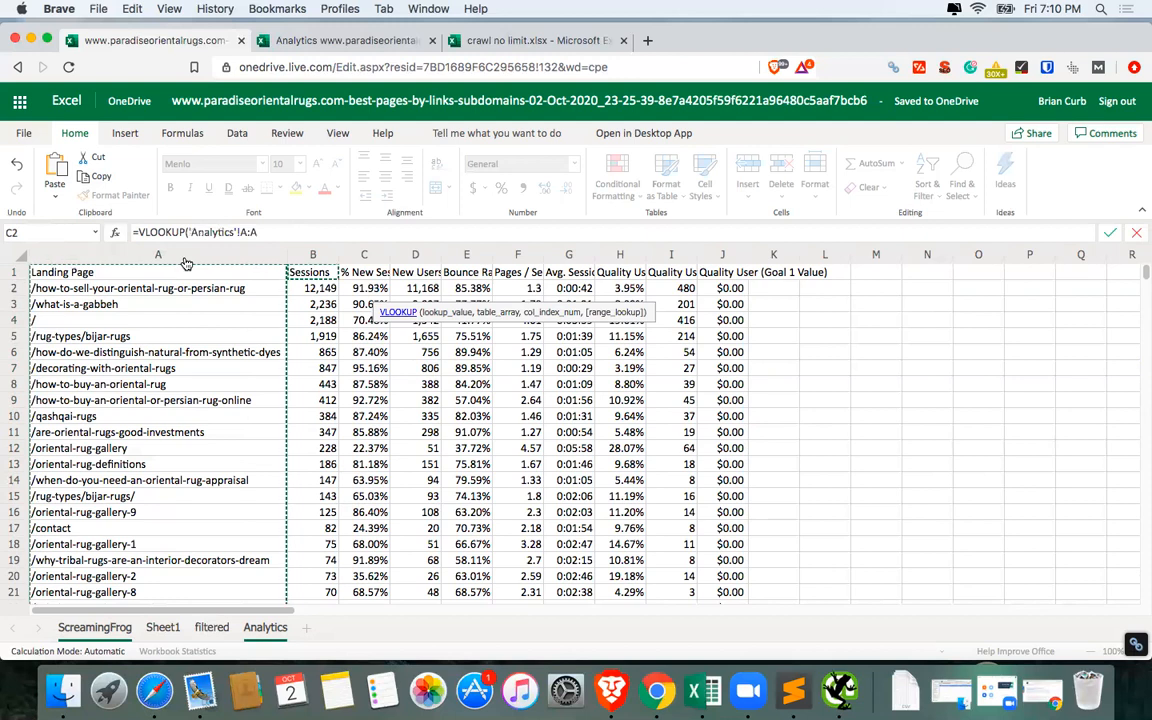
left_click_drag(188, 257, 327, 257)
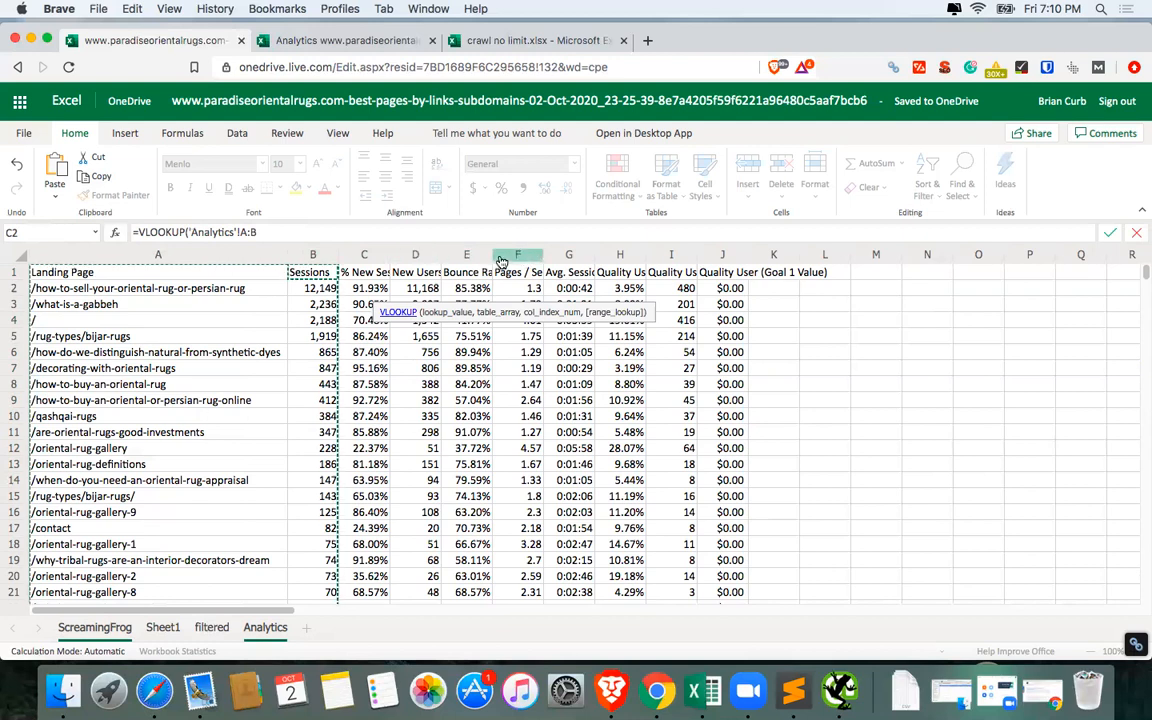
Try to complete the C2 VLOOKUP with column index 2 and FALSE for exact match.
left_click(263, 232)
type(",2,f")
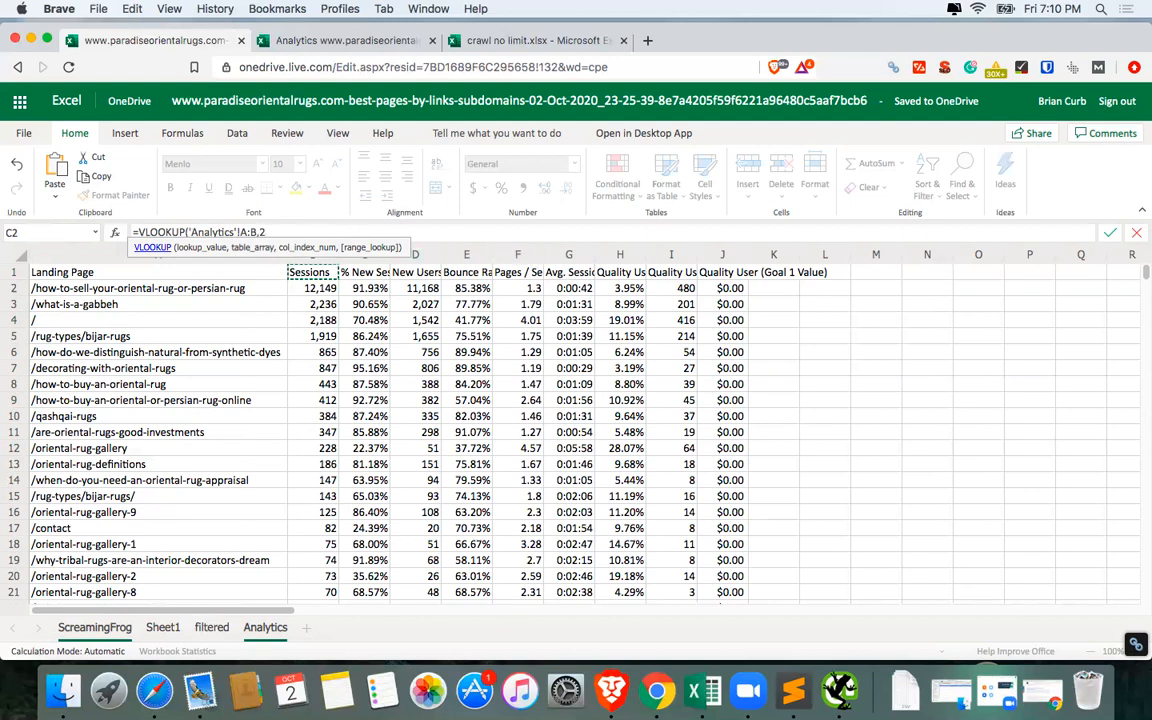
type(",f")
key("BackSpace")
type("F")
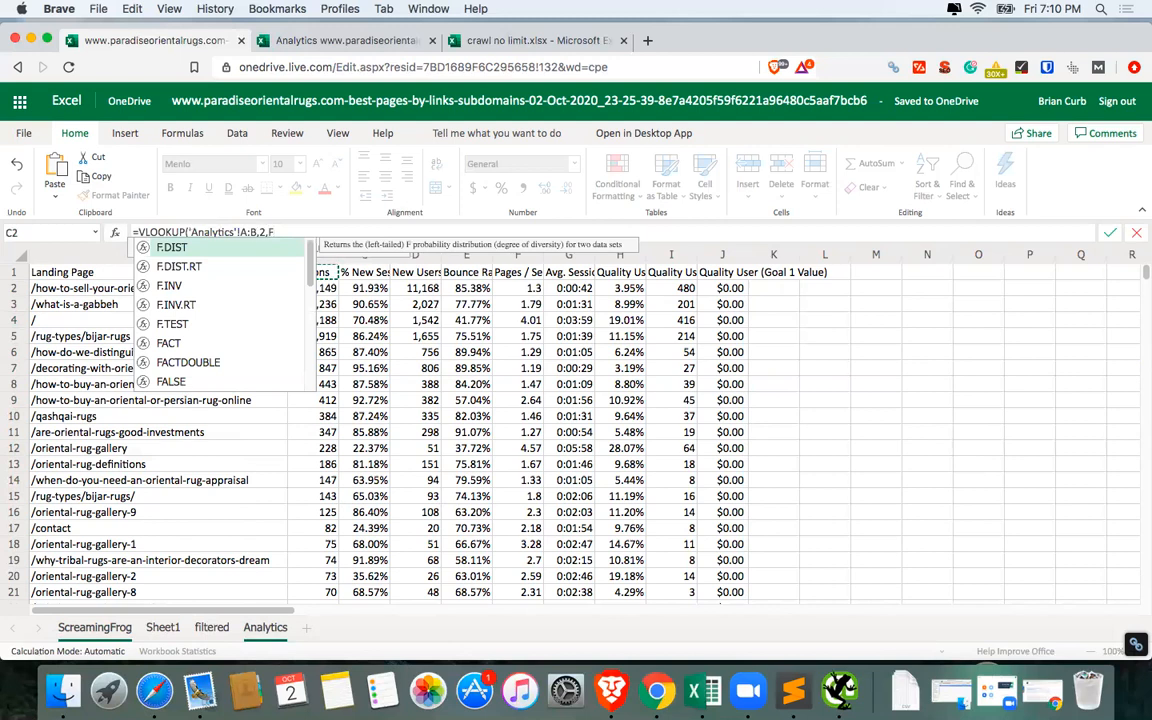
type("ALSE")
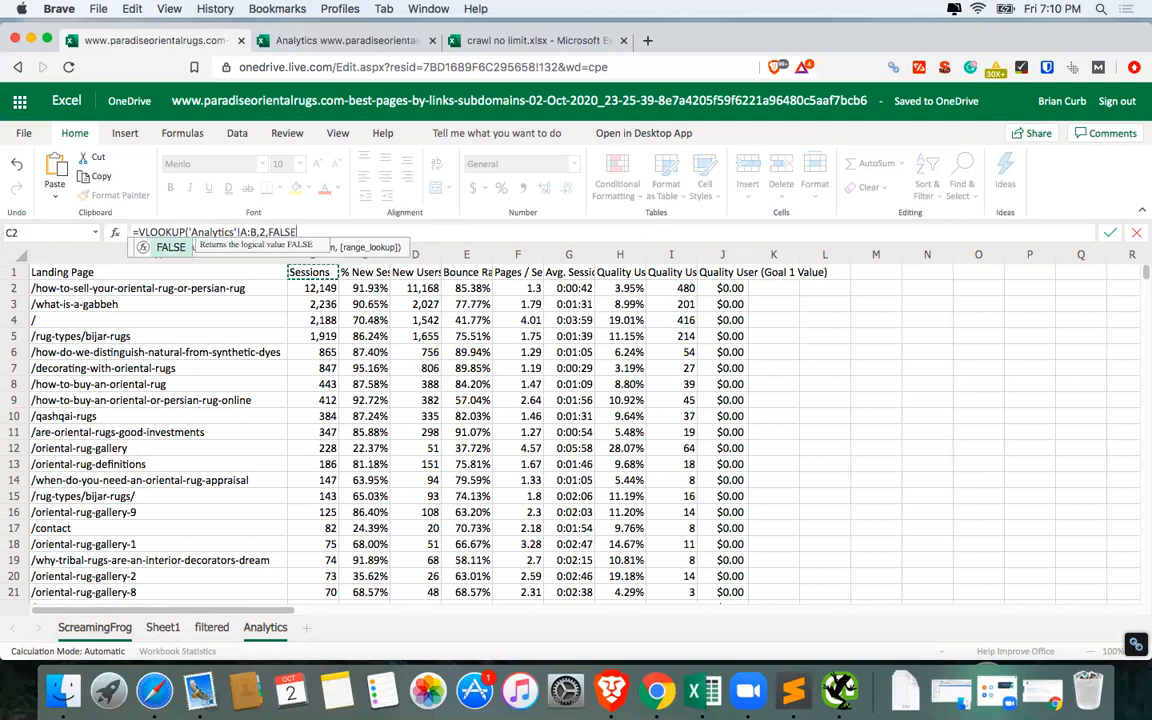
type(")")
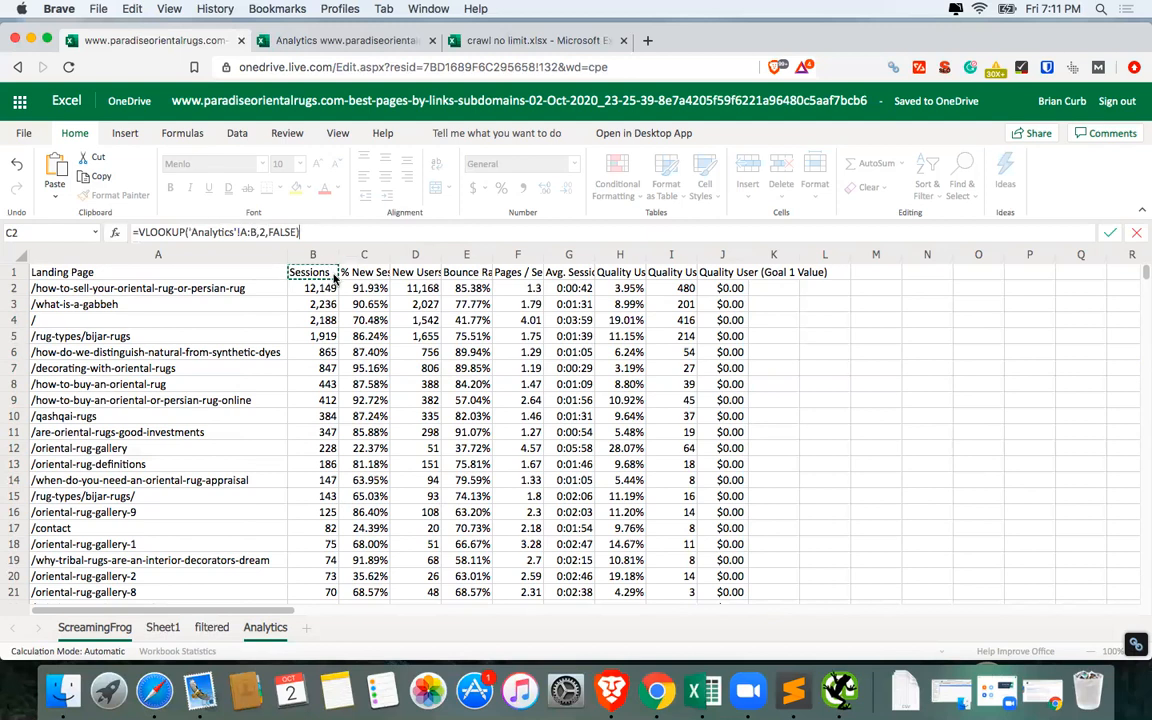
key("Return")
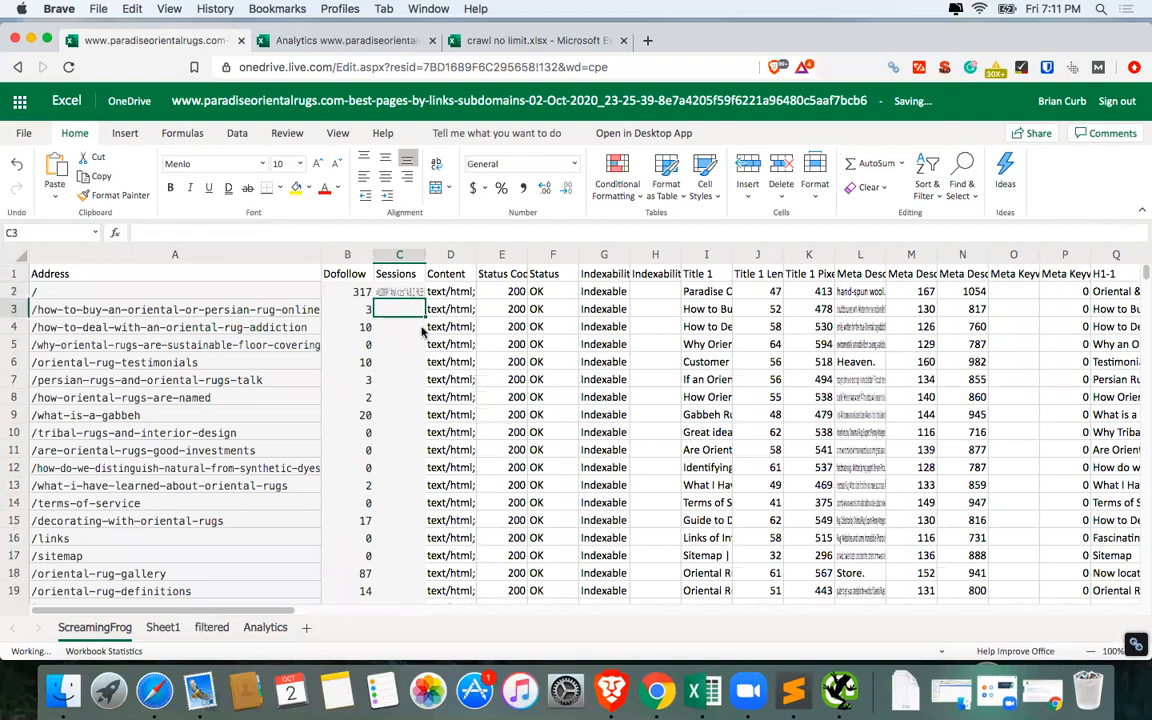
Try to replace the arguments of the C2 VLOOKUP with lookup value A2 and a range on the Analytics sheet.
left_click(400, 292)
double_click(399, 292)
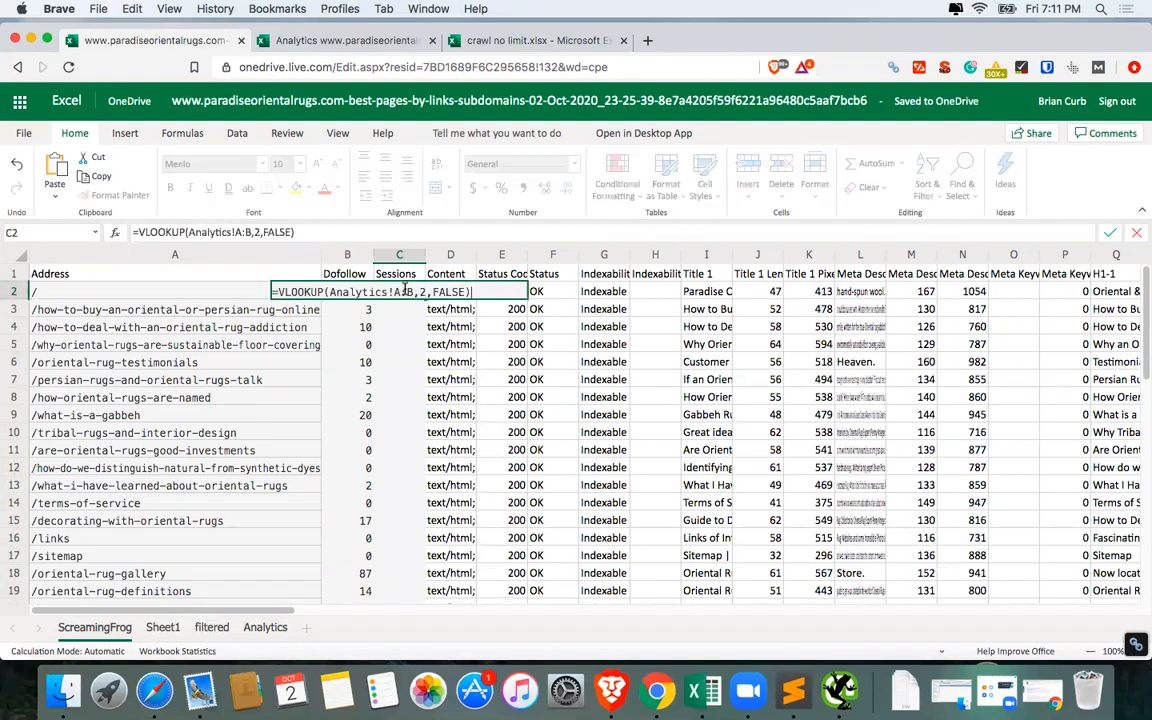
left_click_drag(331, 292, 479, 291)
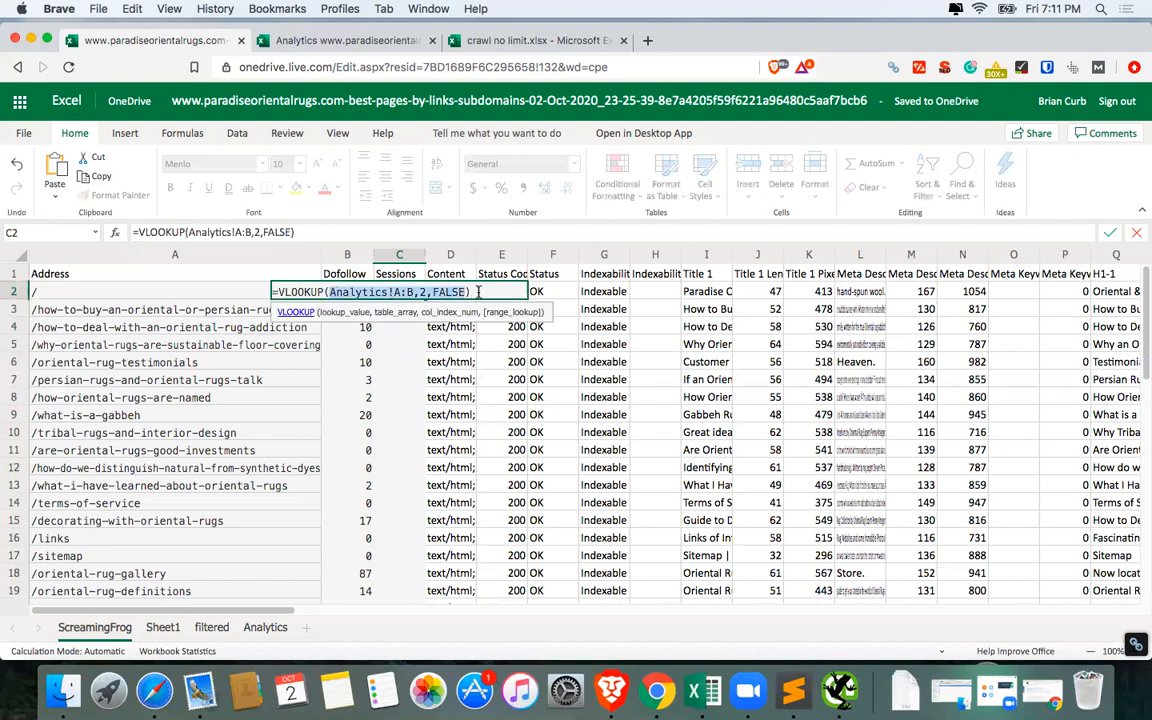
key("BackSpace")
left_click(76, 292)
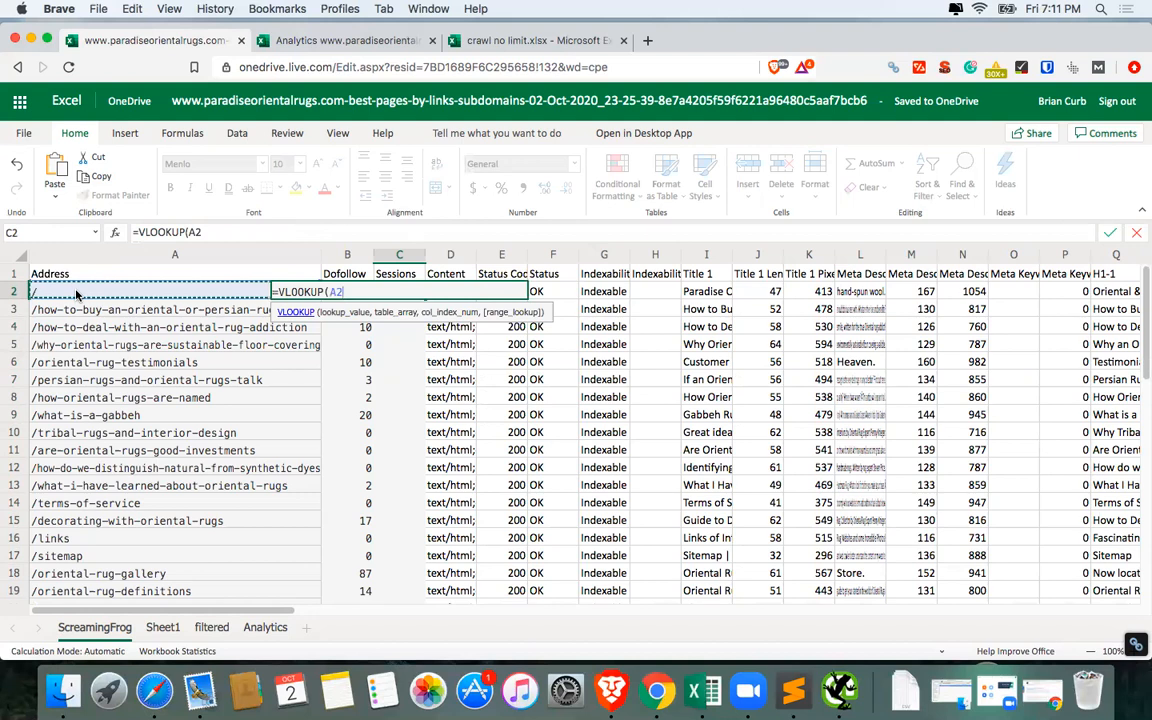
type(",")
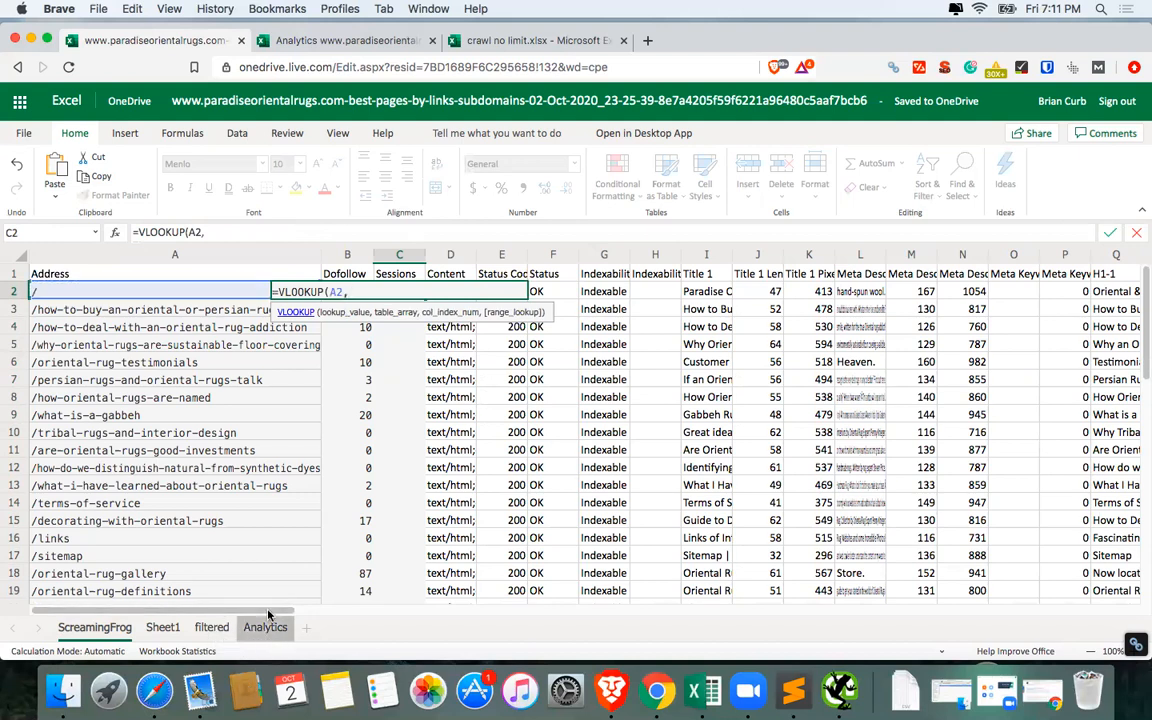
left_click(265, 628)
left_click(117, 262)
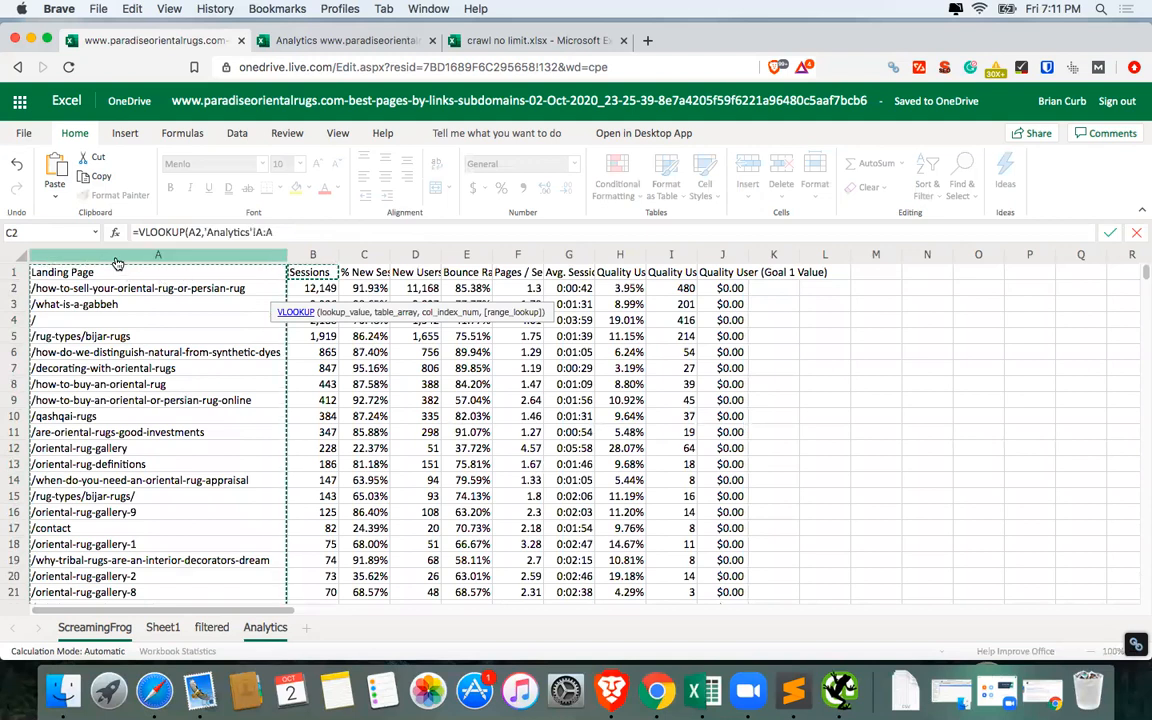
left_click(318, 257, "shift")
left_click(258, 271)
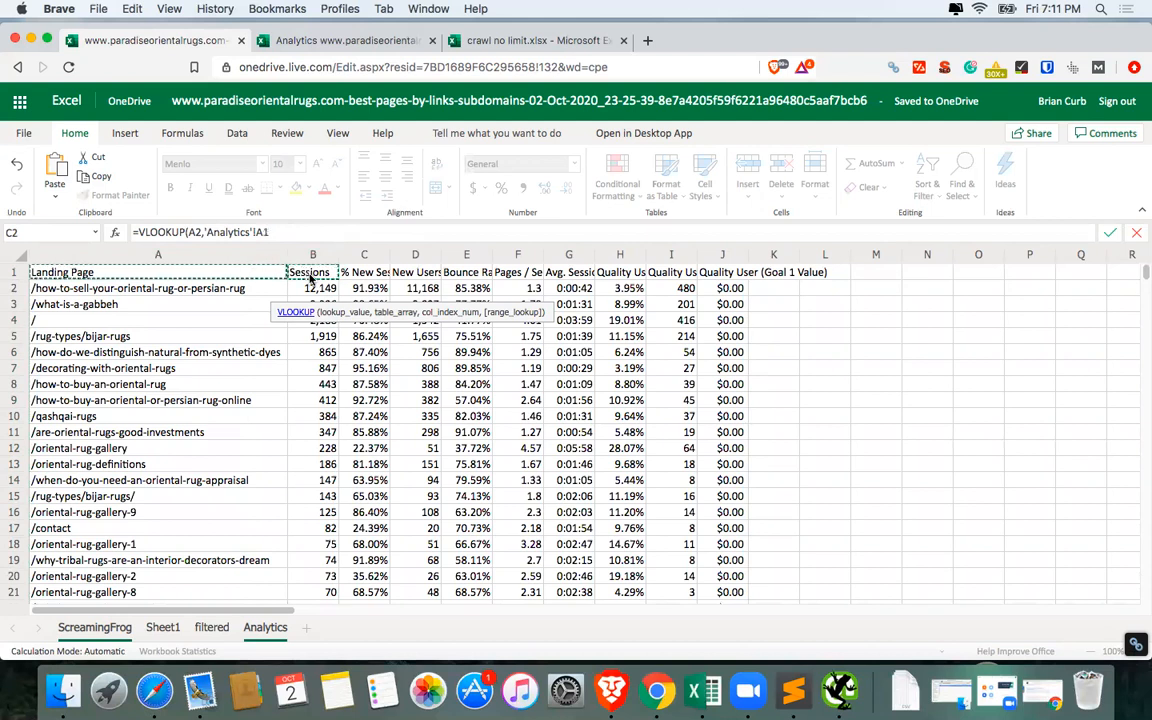
left_click(774, 355)
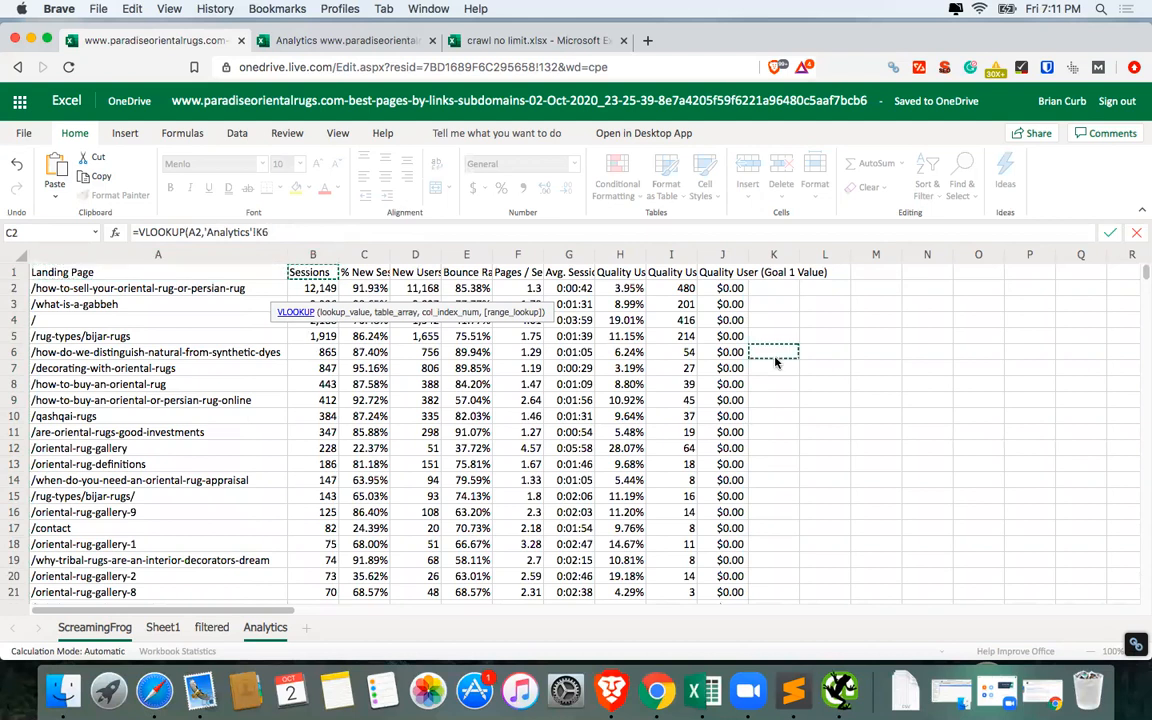
Clear the entire VLOOKUP formula from cell C2 of the ScreamingFrog sheet.
left_click(88, 627)
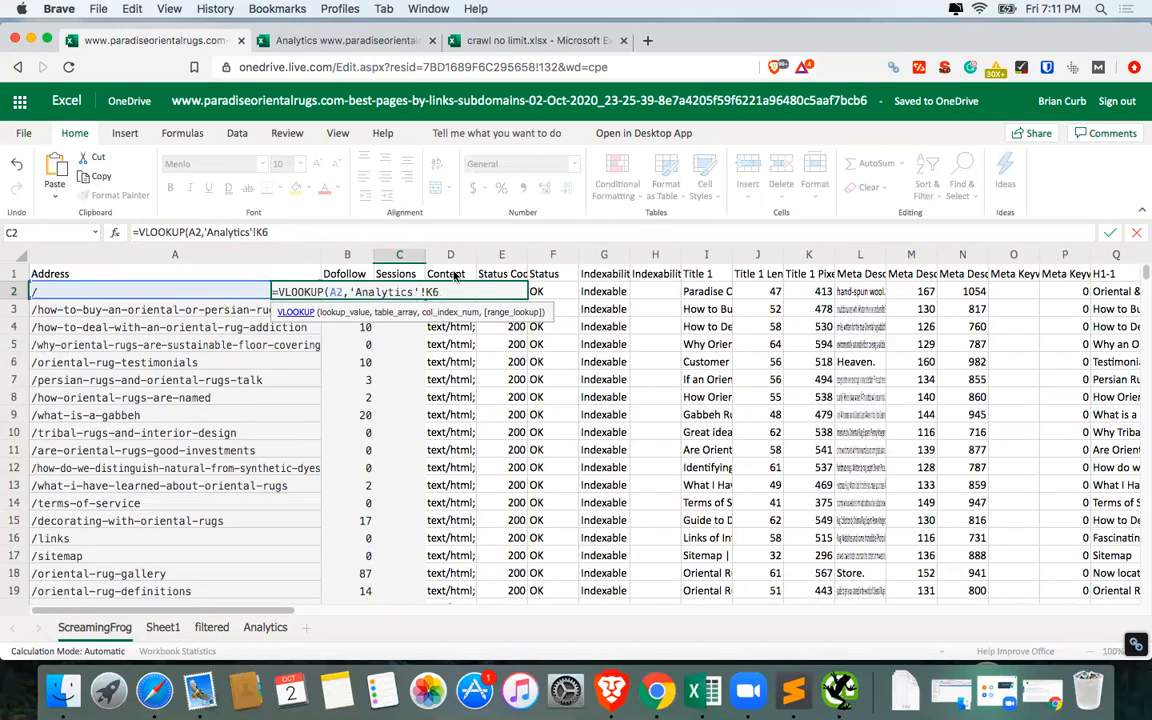
left_click_drag(455, 291, 230, 294)
key("BackSpace")
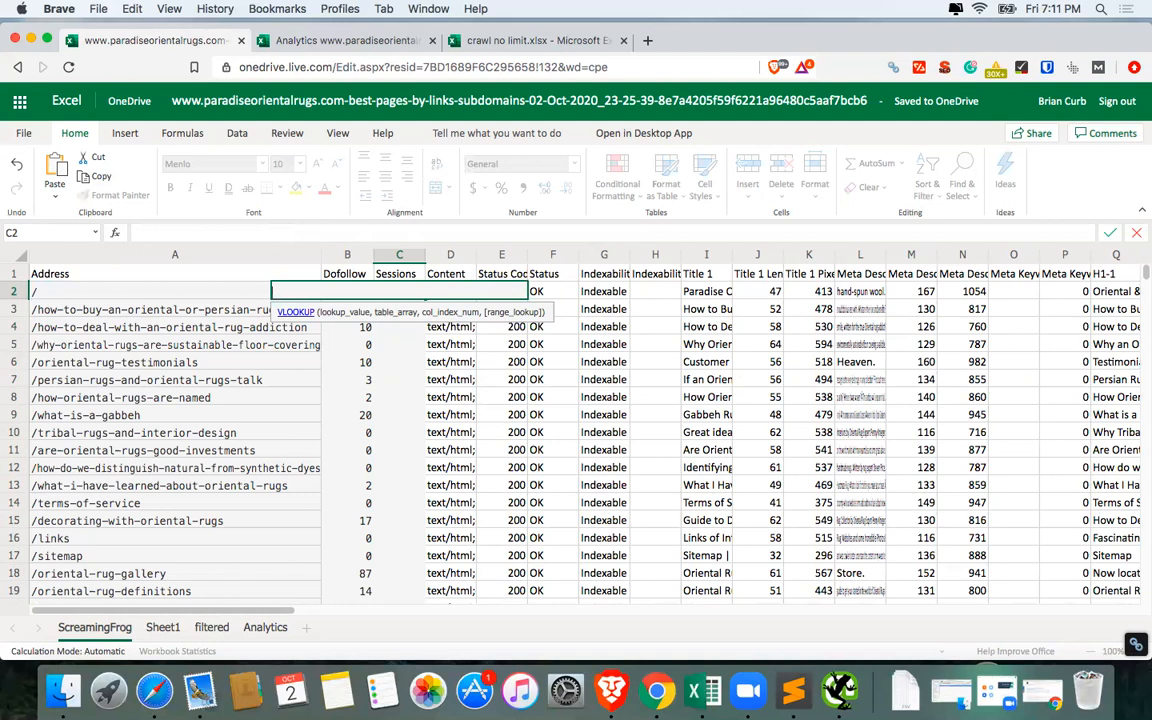
left_click(400, 382)
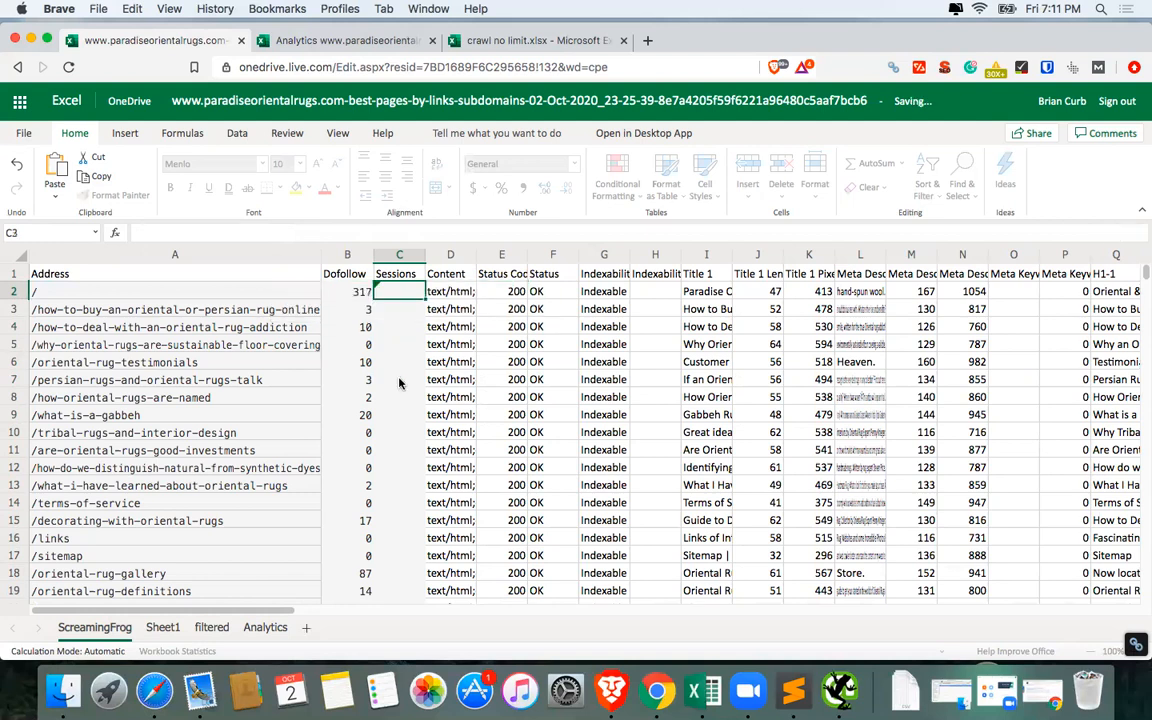
In ScreamingFrog cell C2, start a VLOOKUP with lookup value A2 and columns A:B of the Analytics sheet as the table array.
left_click(397, 292)
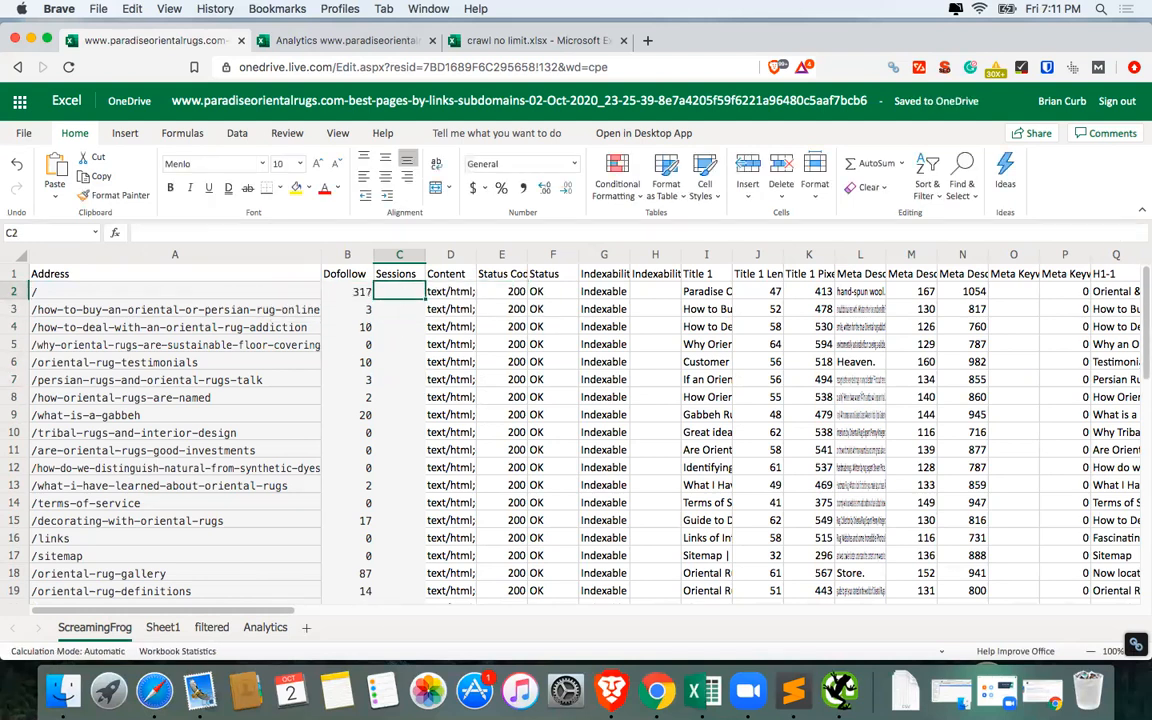
type("=")
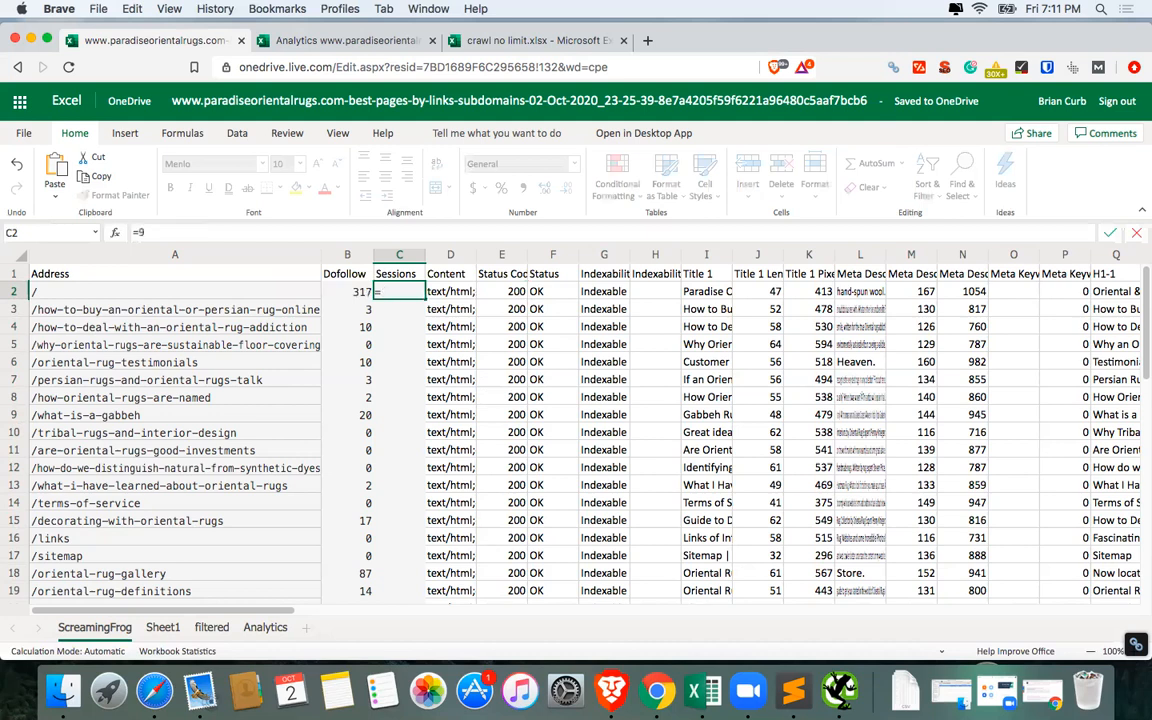
type("vl")
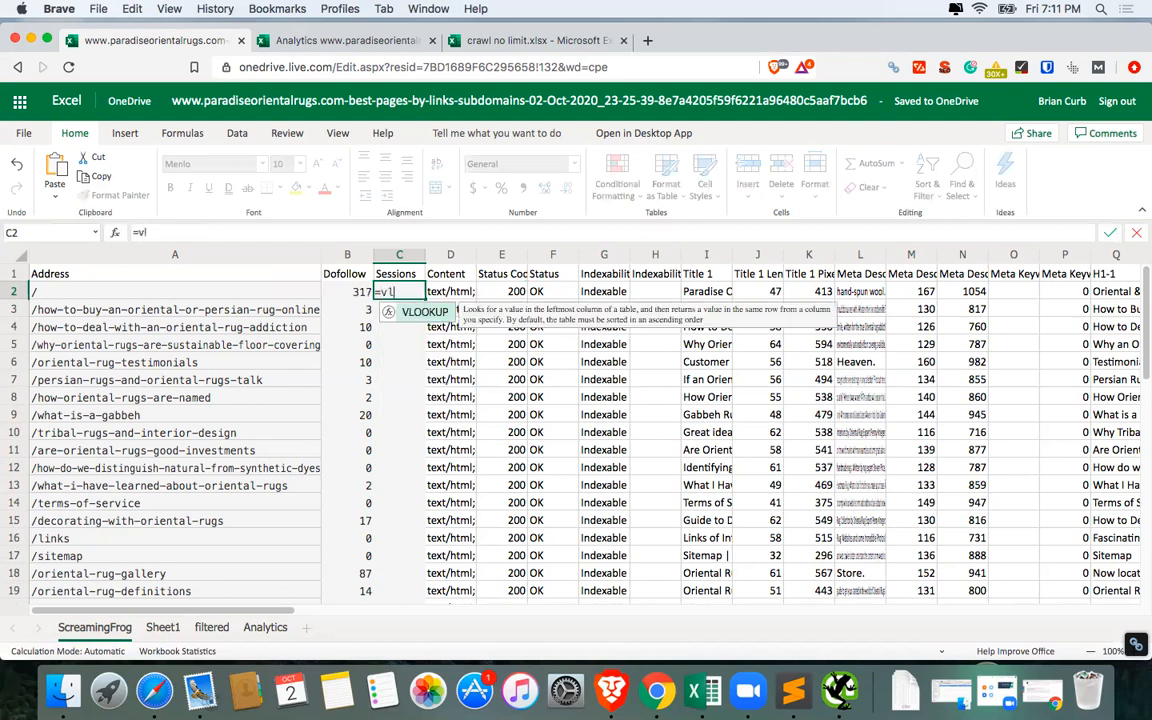
double_click(420, 313)
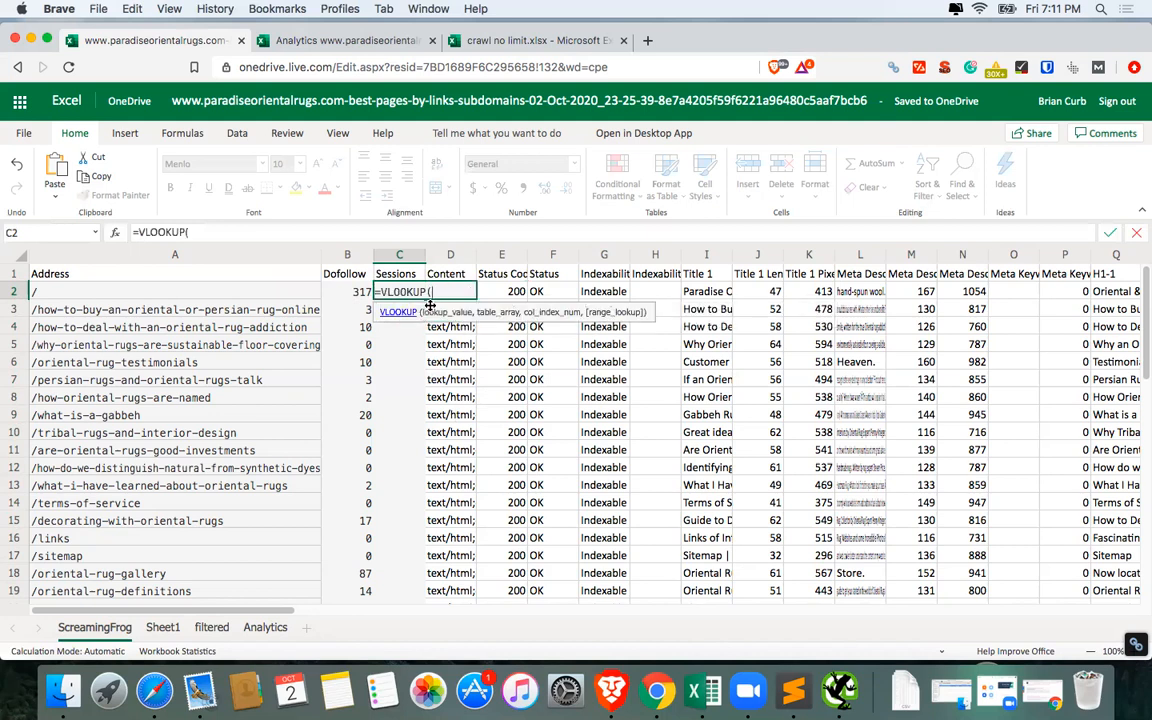
left_click(225, 289)
type(",")
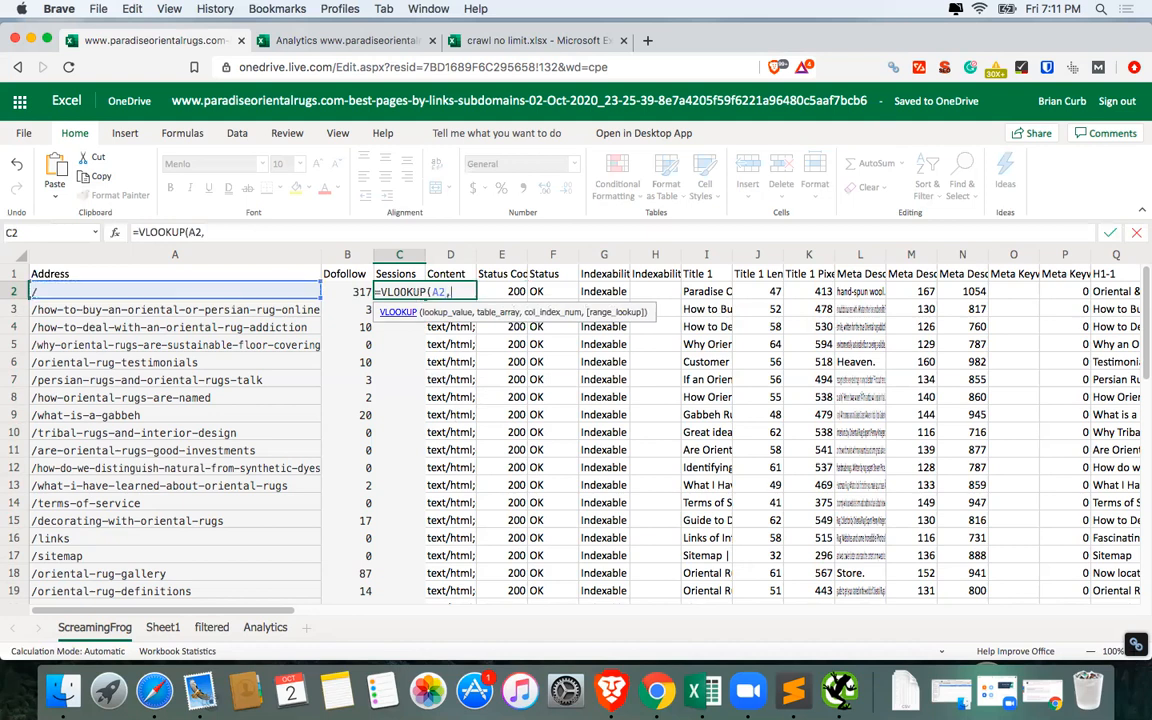
left_click(266, 627)
left_click_drag(262, 255, 332, 261)
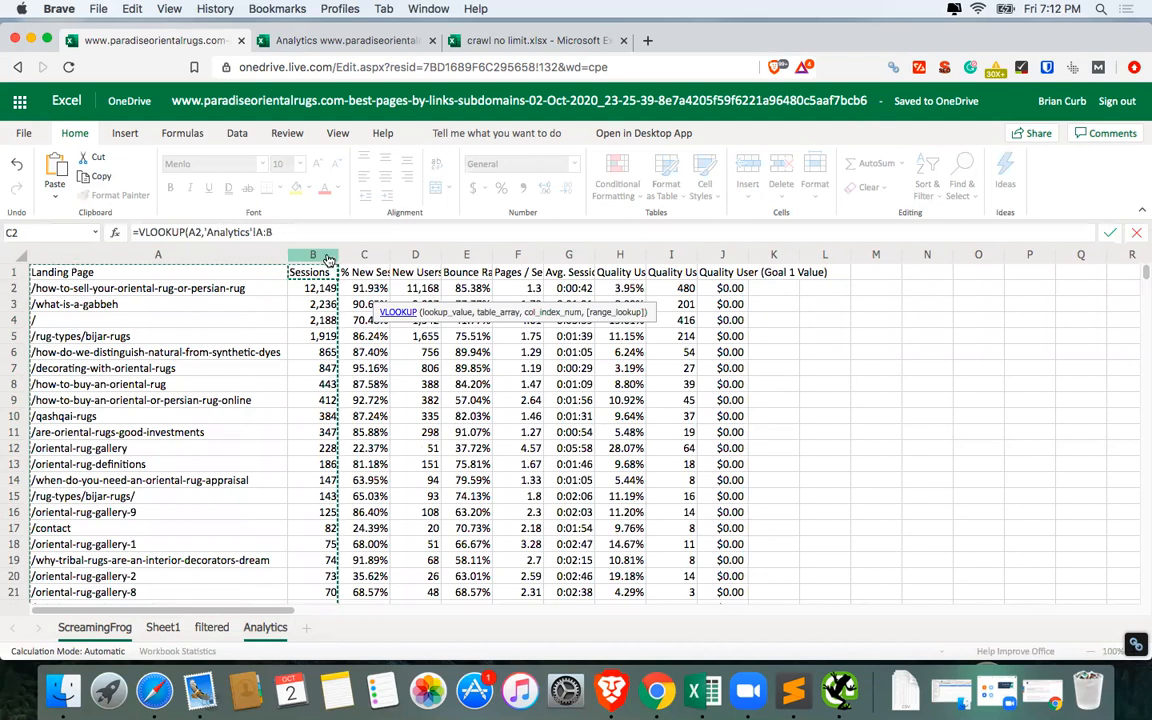
Complete the C2 VLOOKUP with column index 2 and FALSE for an exact match.
left_click(296, 236)
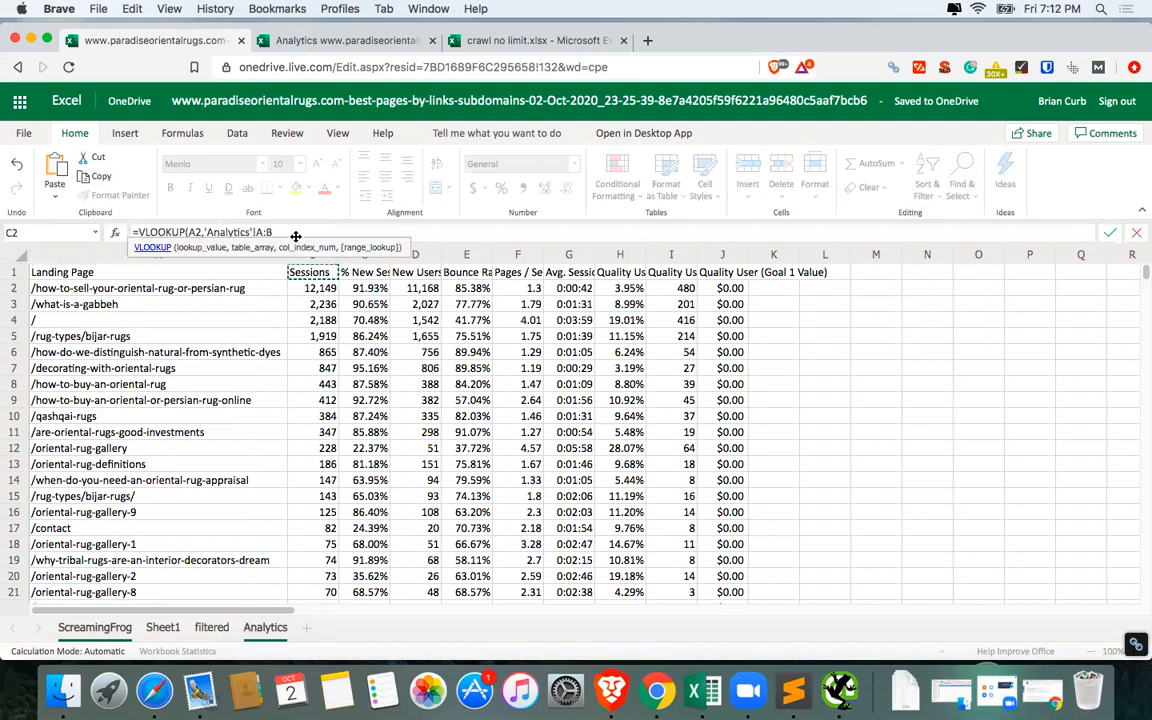
type(",2")
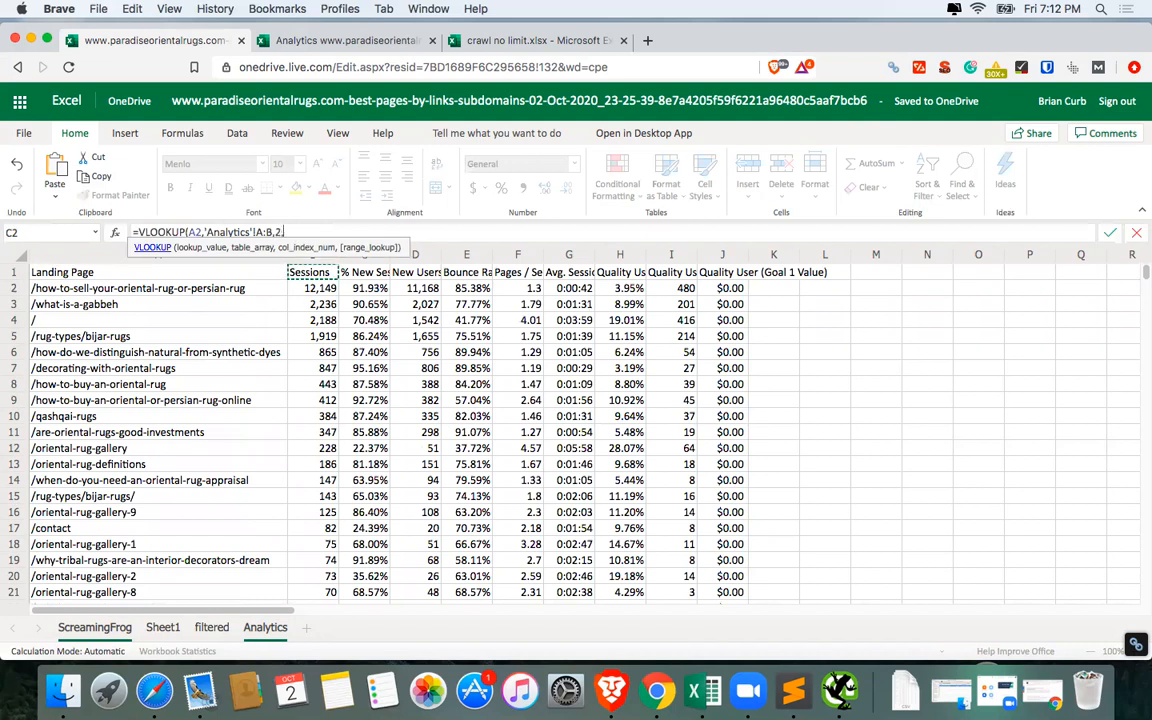
type(",f")
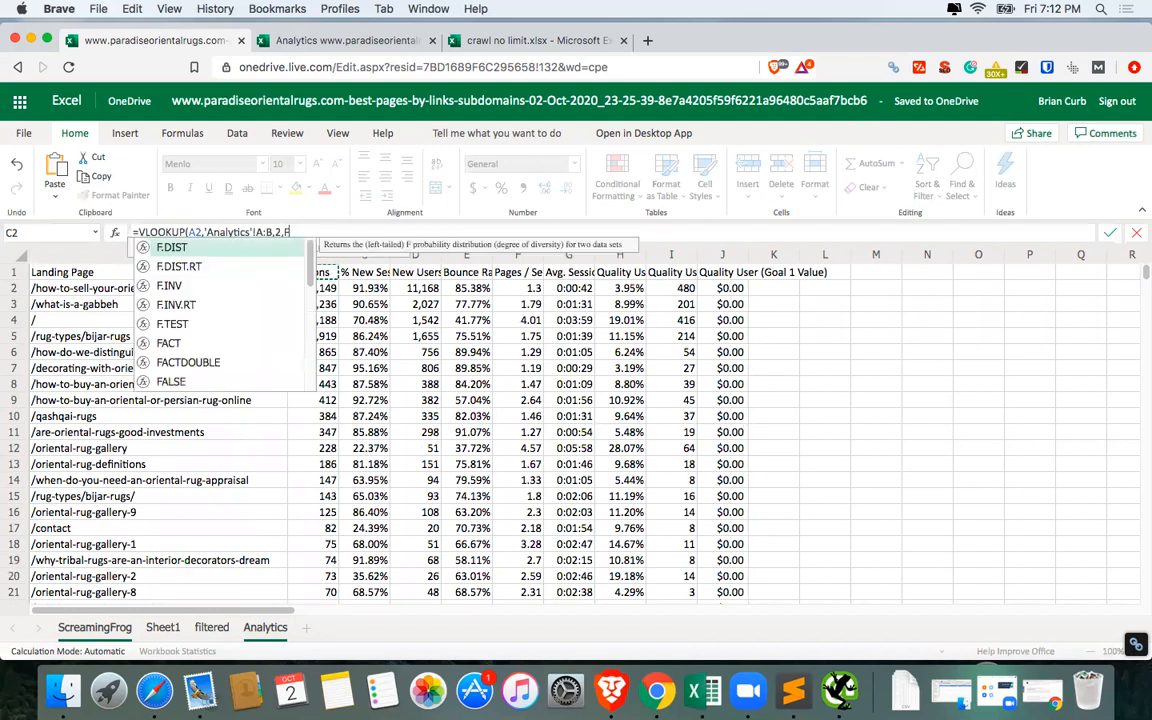
type("ALS")
key("Tab")
key("BackSpace")
type(")")
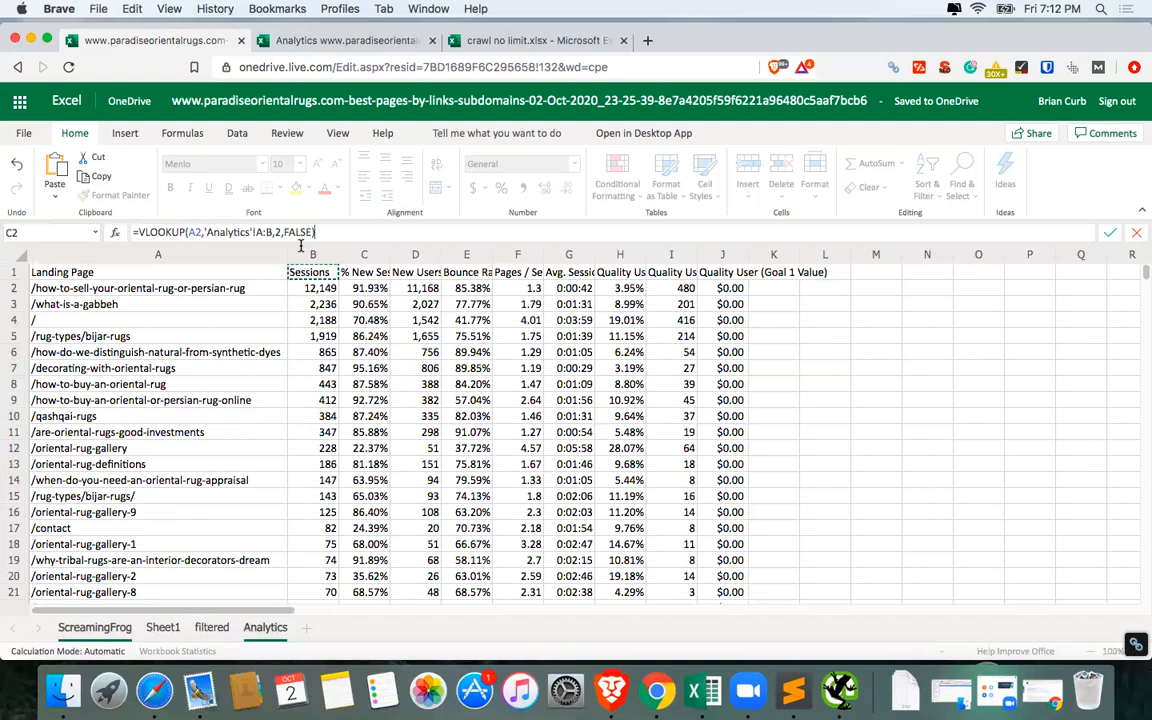
key("Return")
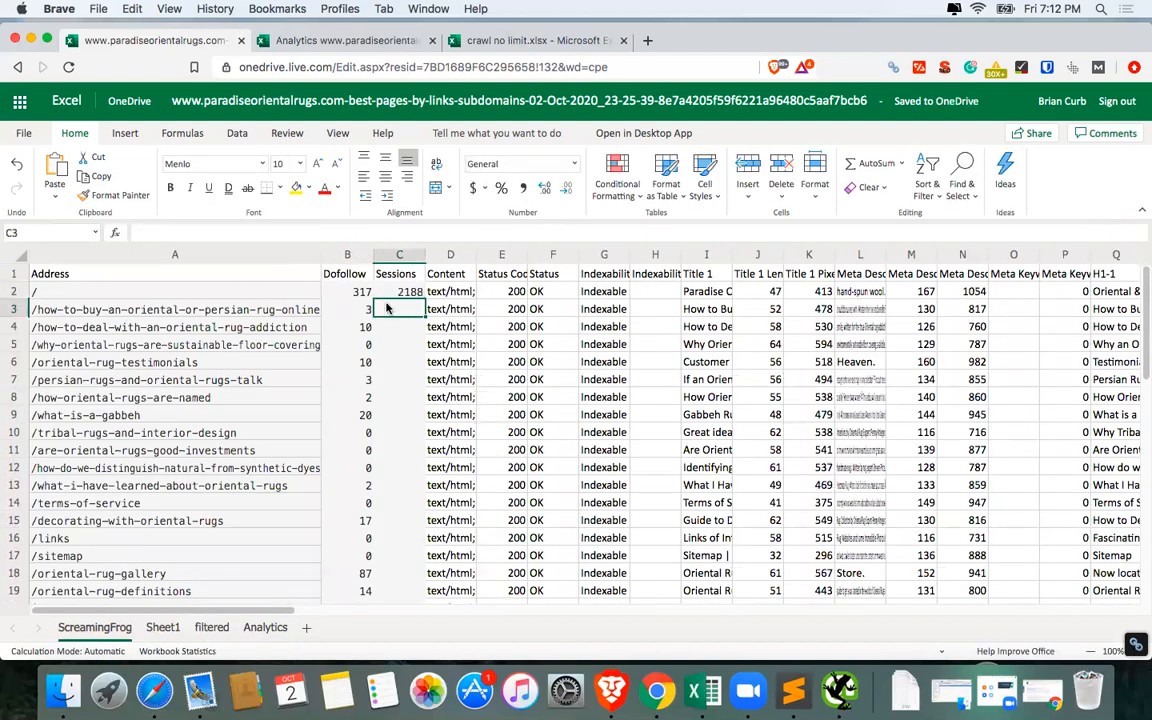
Check the Sessions value for the "/" landing page on the Analytics sheet.
left_click(266, 628)
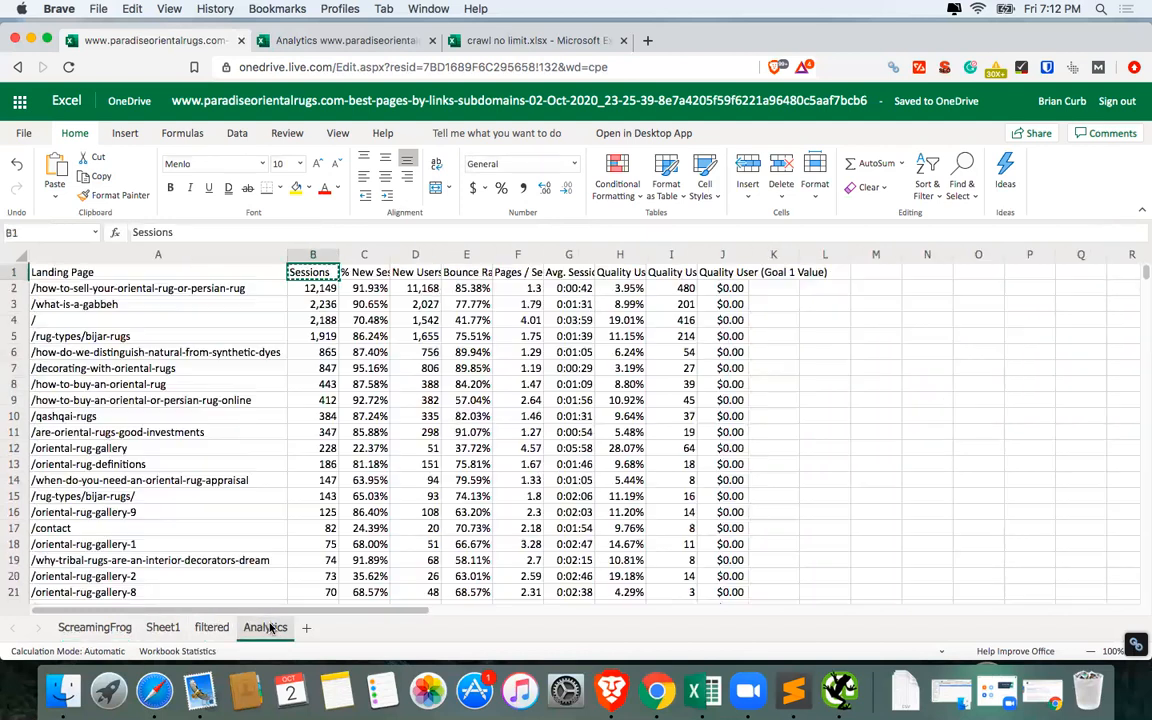
double_click(319, 325)
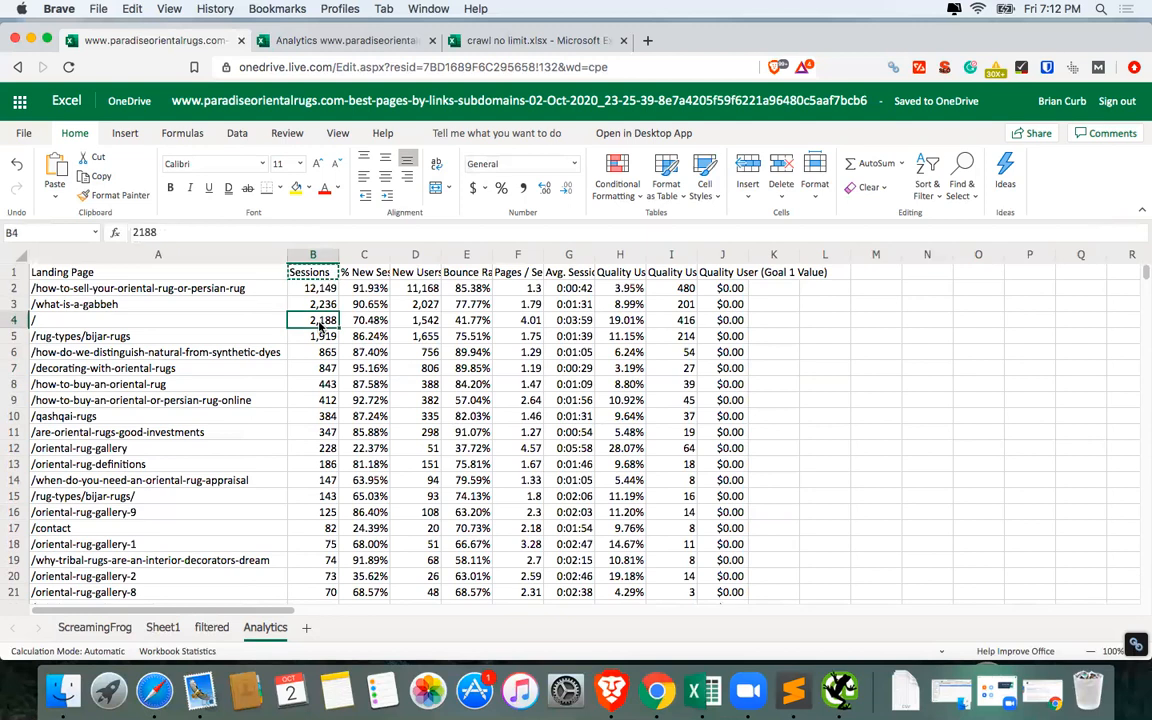
left_click(263, 325)
left_click(312, 322)
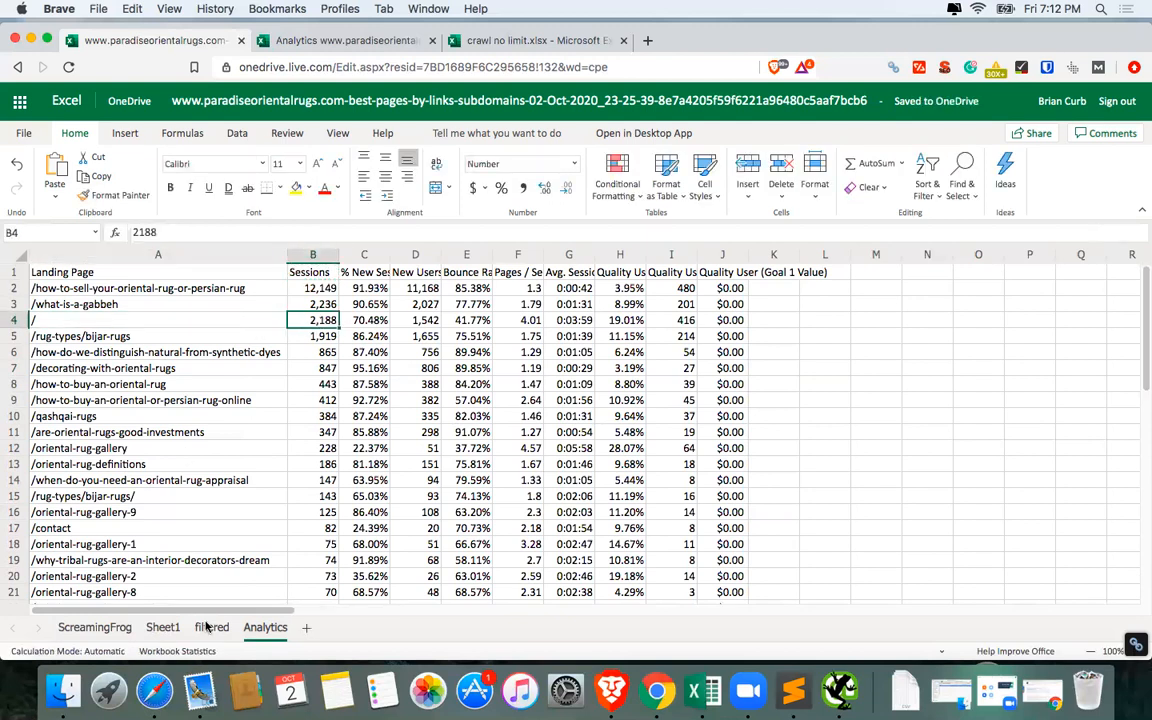
Fill the C2 VLOOKUP formula down the Sessions column of the ScreamingFrog sheet.
left_click(94, 627)
left_click(408, 291)
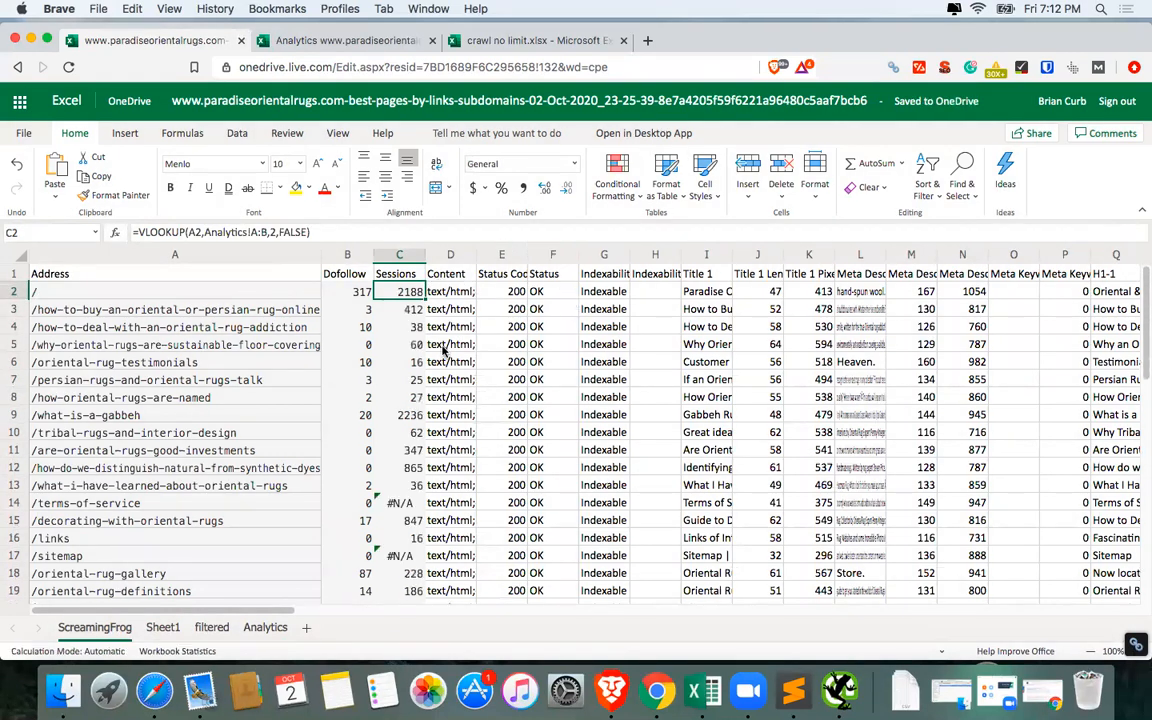
Convert the Sessions column's formulas to static values by copying column C and pasting it over itself as values only.
left_click(400, 256)
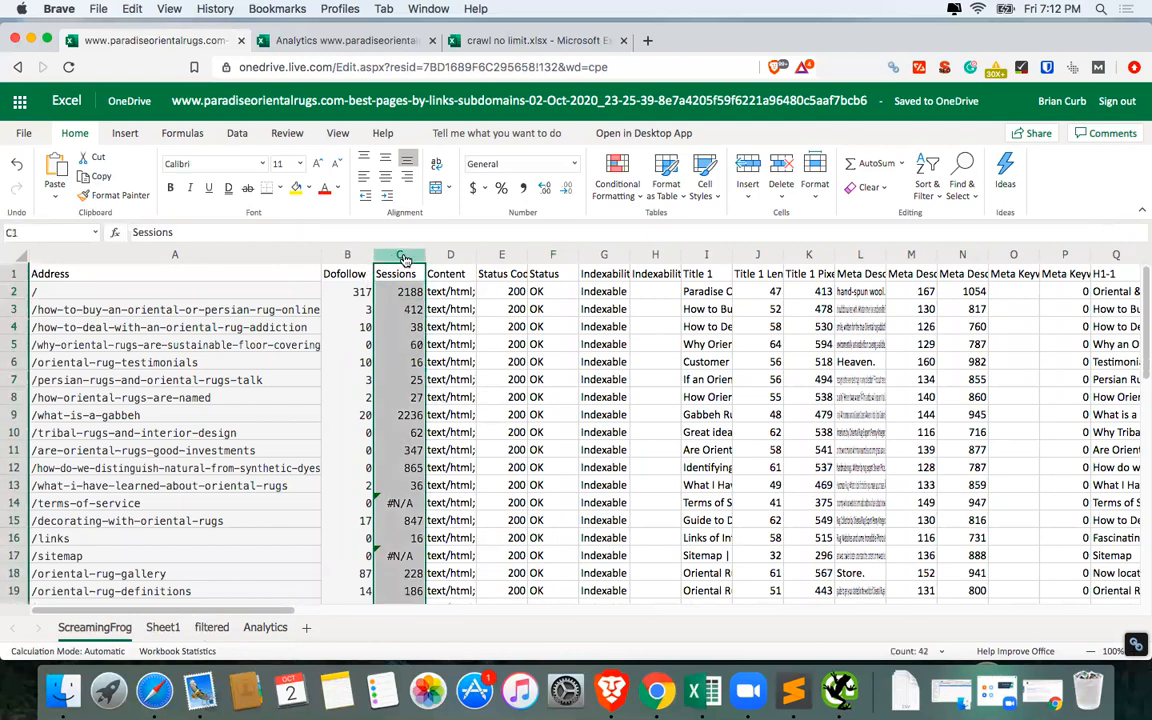
key("super+c")
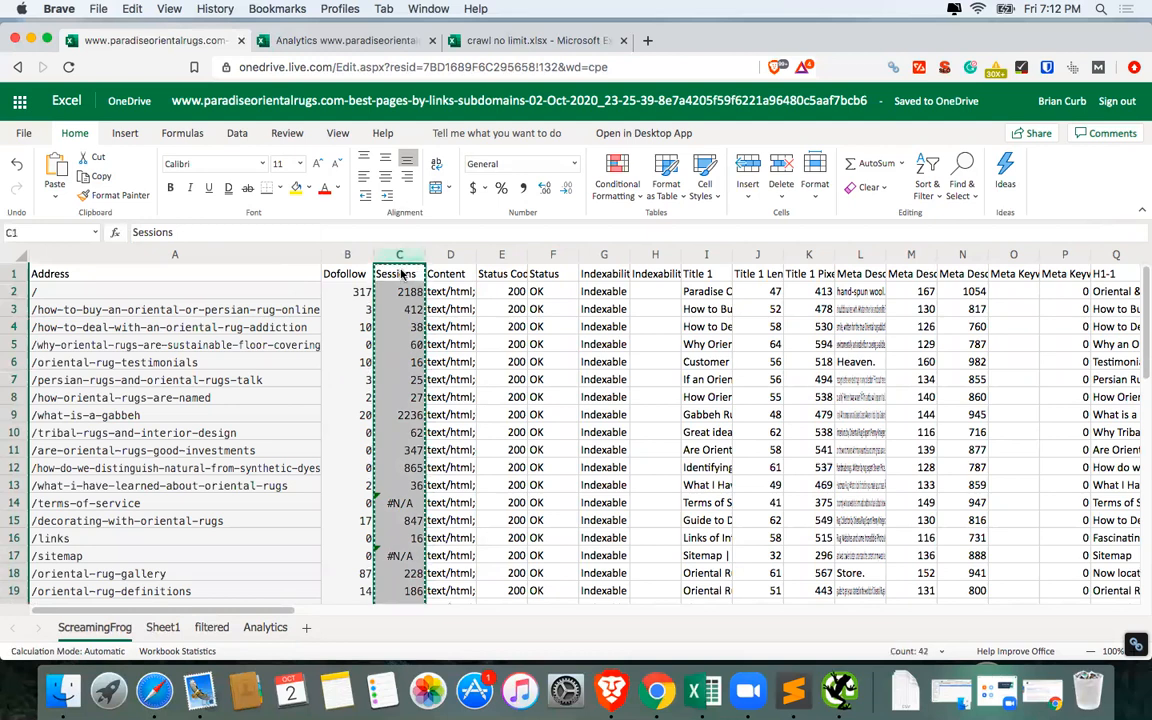
right_click(403, 260)
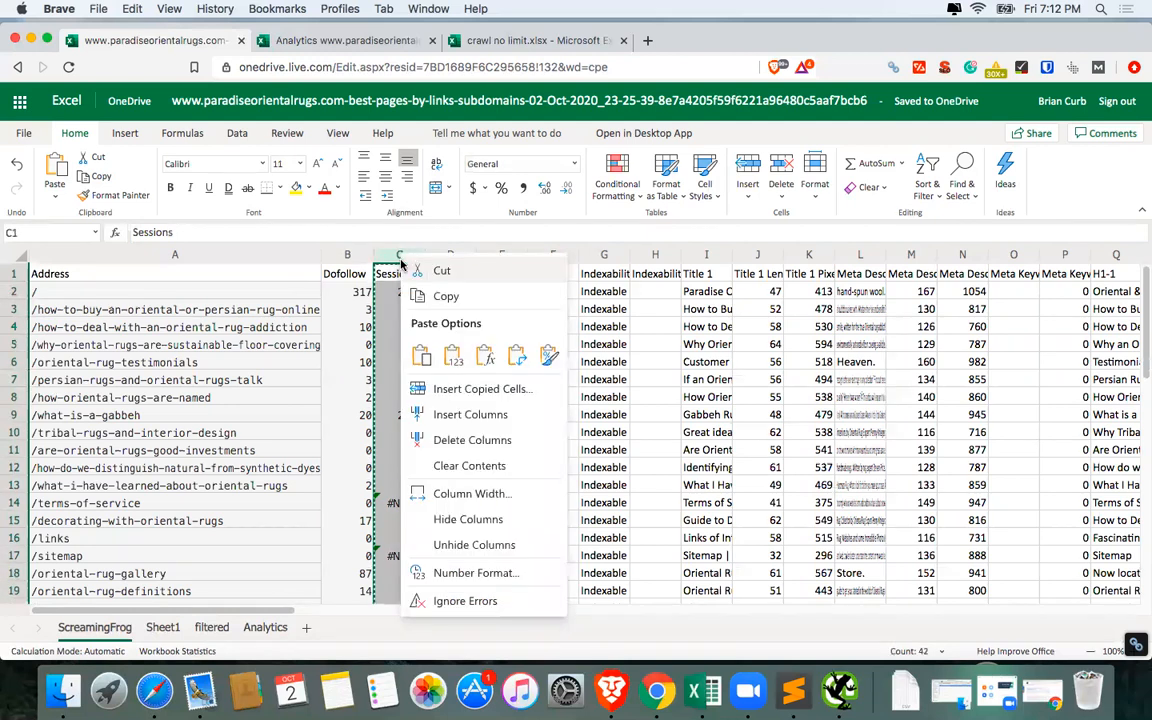
left_click(452, 358)
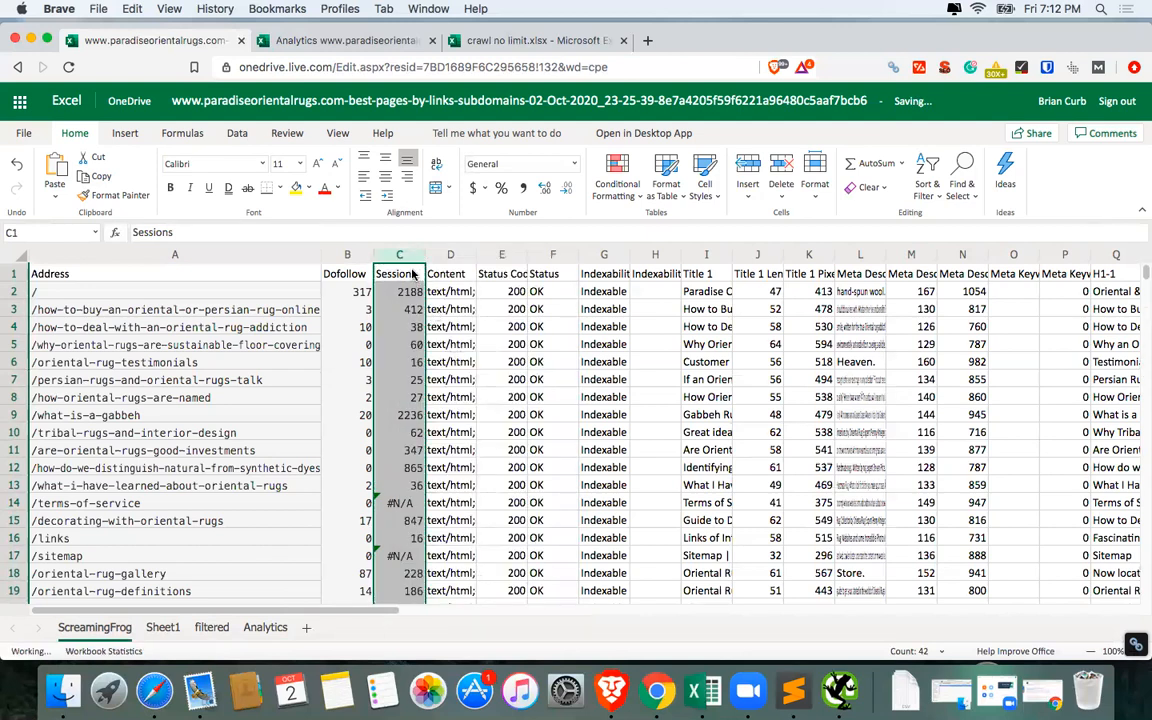
Convert the Dofollow column's formulas to static values by copying column B and pasting it over itself as values only.
left_click(364, 290)
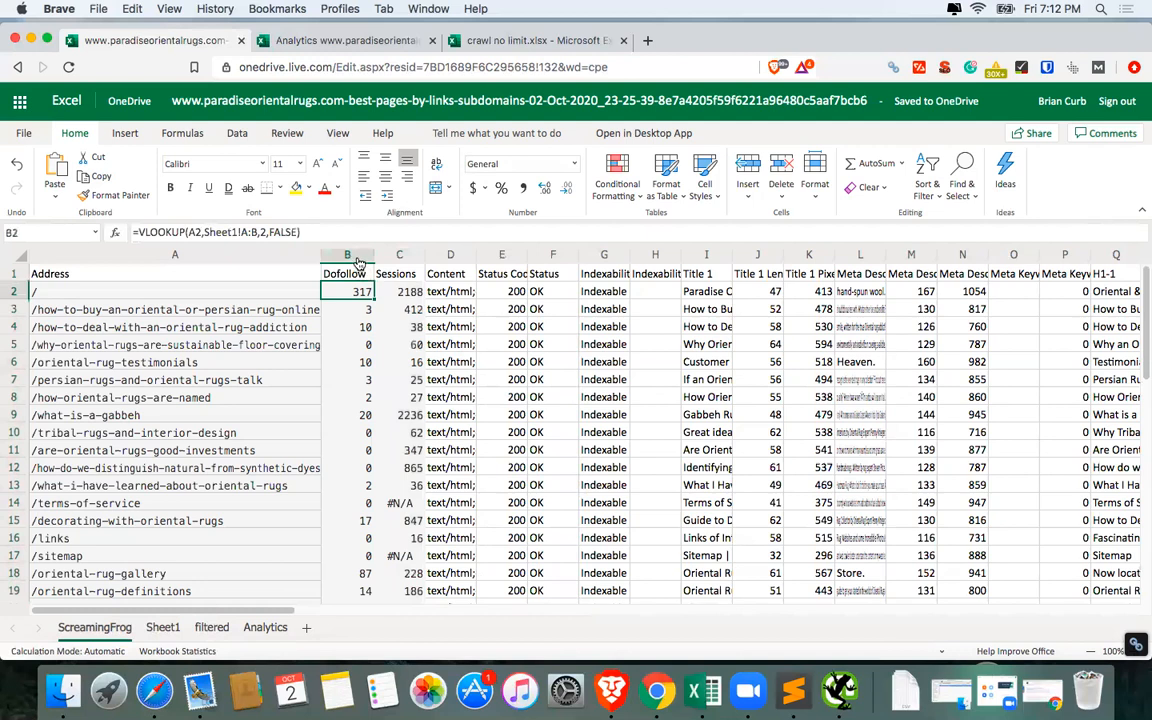
left_click(358, 262)
key("super+c")
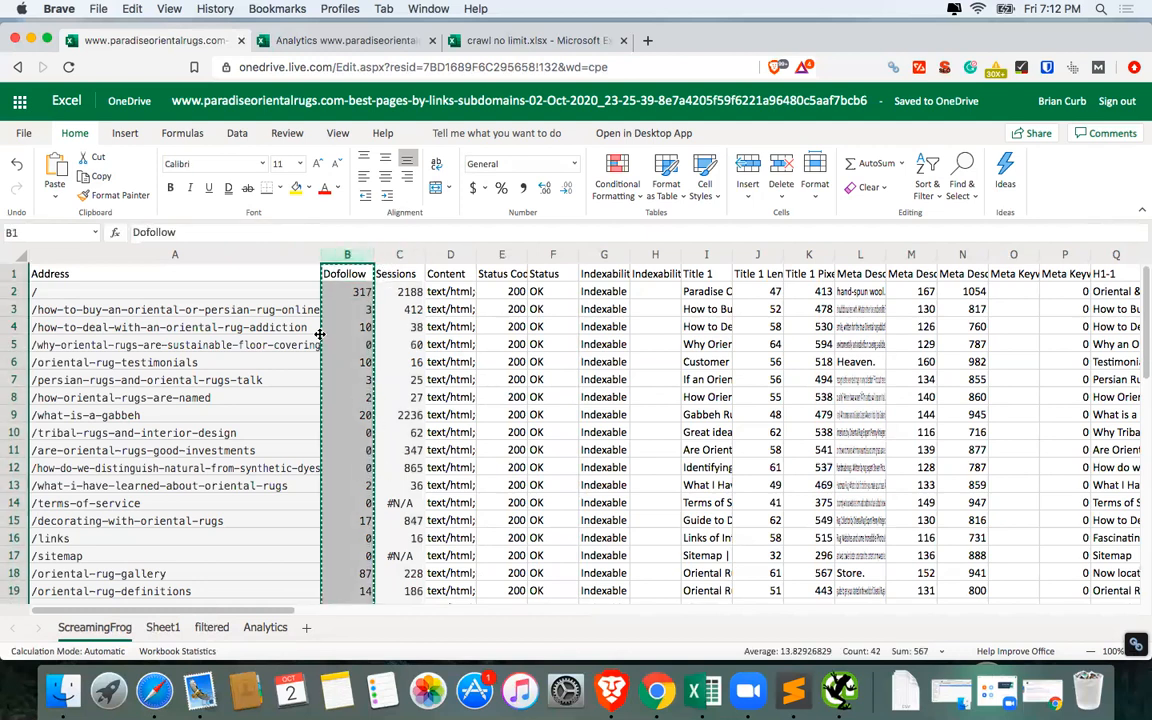
right_click(348, 252)
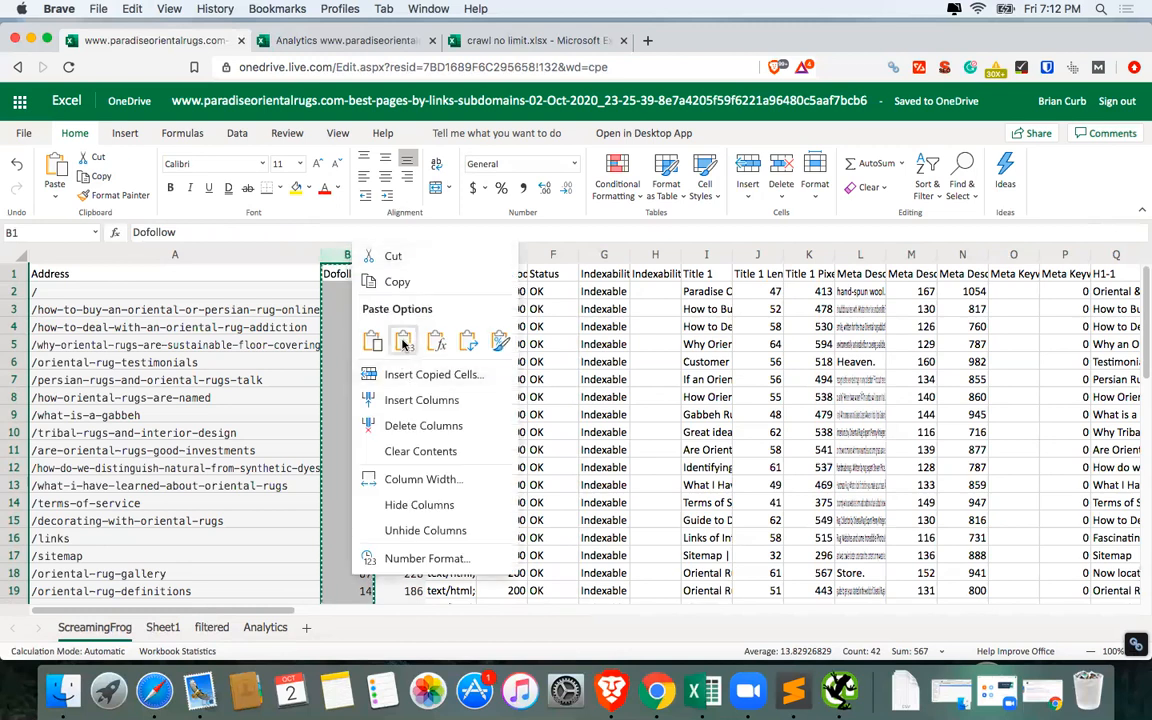
left_click(403, 343)
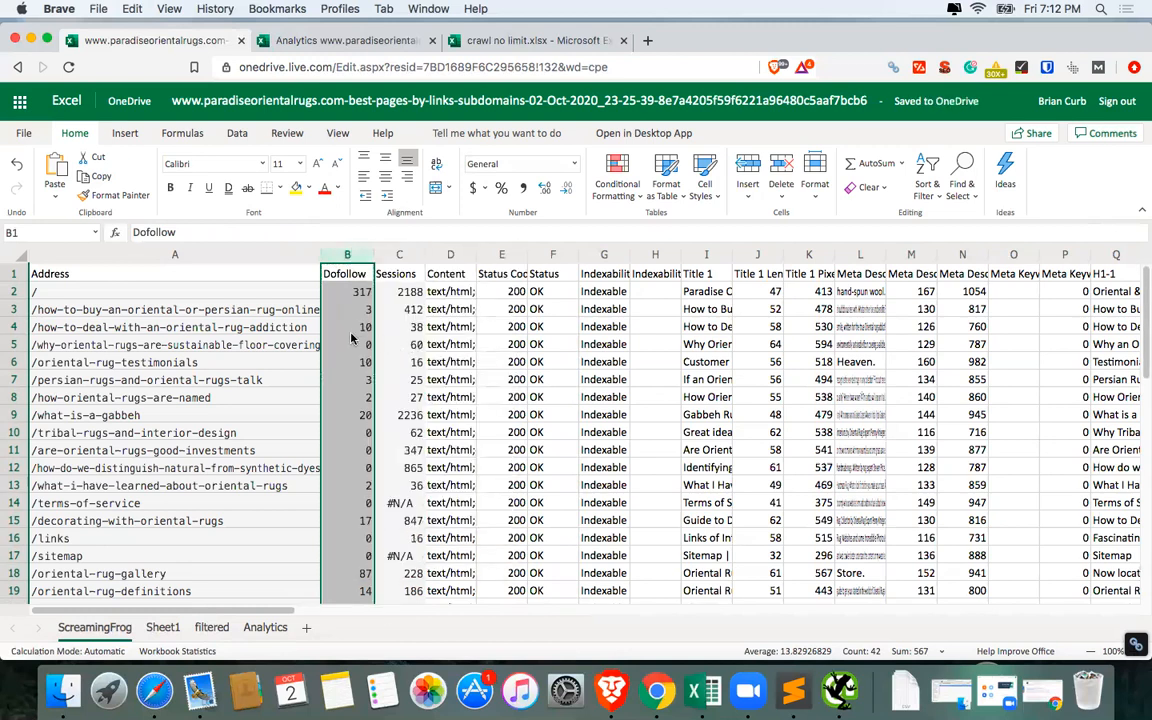
Examine the content of the Sessions cell for /terms-of-service and select its #N/A text.
left_click(406, 385)
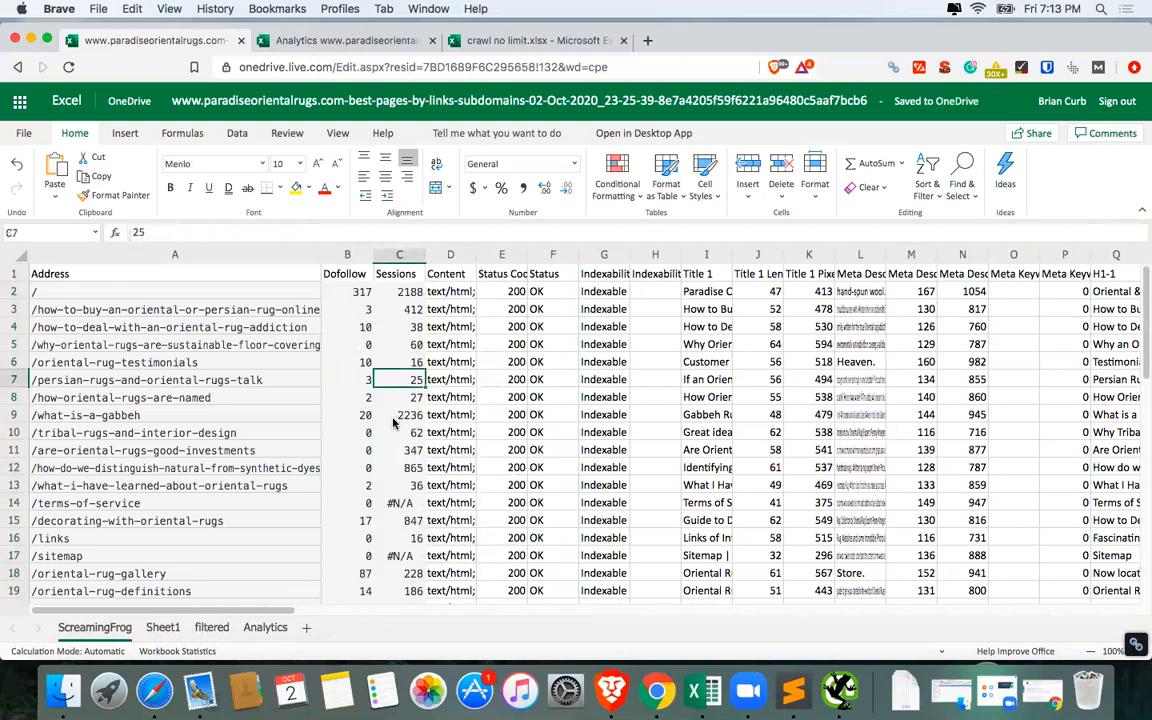
left_click(399, 255)
left_click(395, 503)
double_click(395, 503)
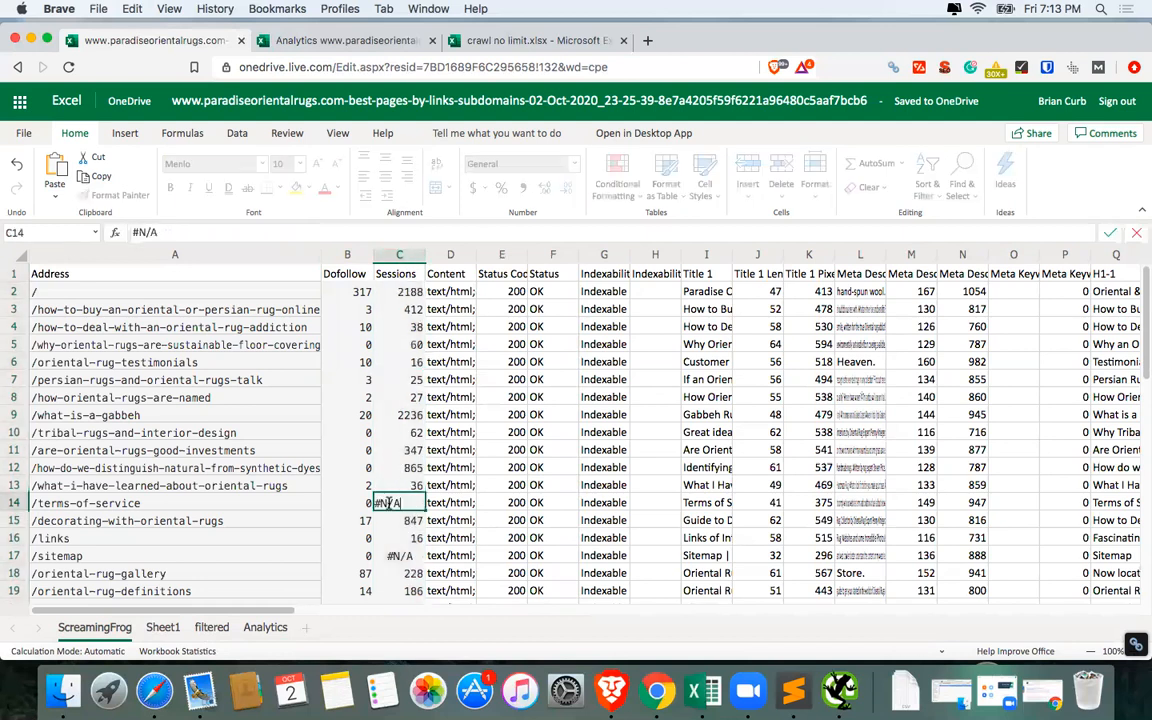
left_click_drag(404, 503, 378, 503)
left_click(452, 518)
Open Find and Replace on the selected Sessions column with the previous search text cleared.
left_click(409, 256)
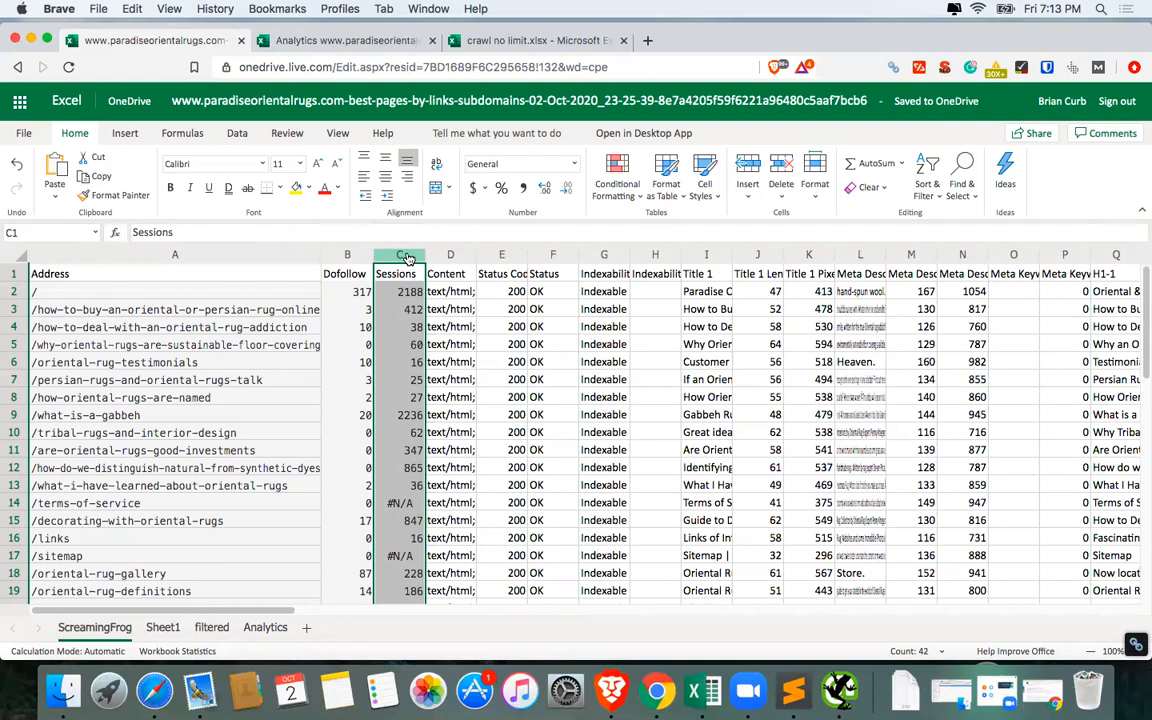
key("super+f")
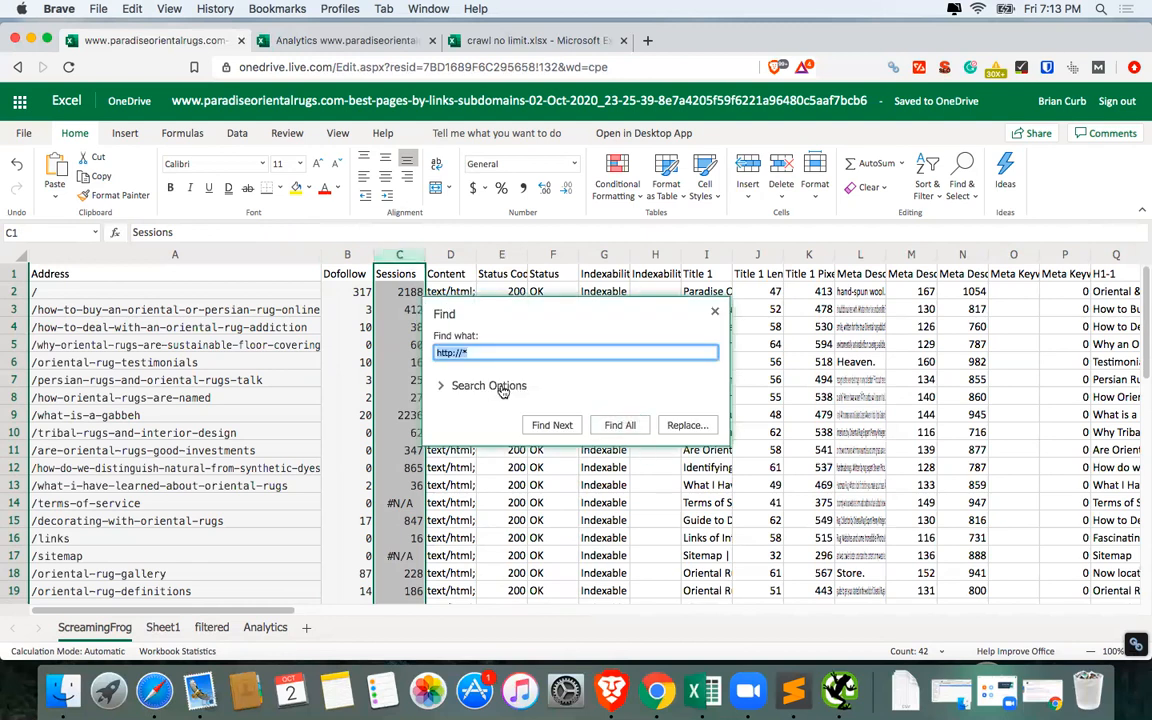
left_click(448, 387)
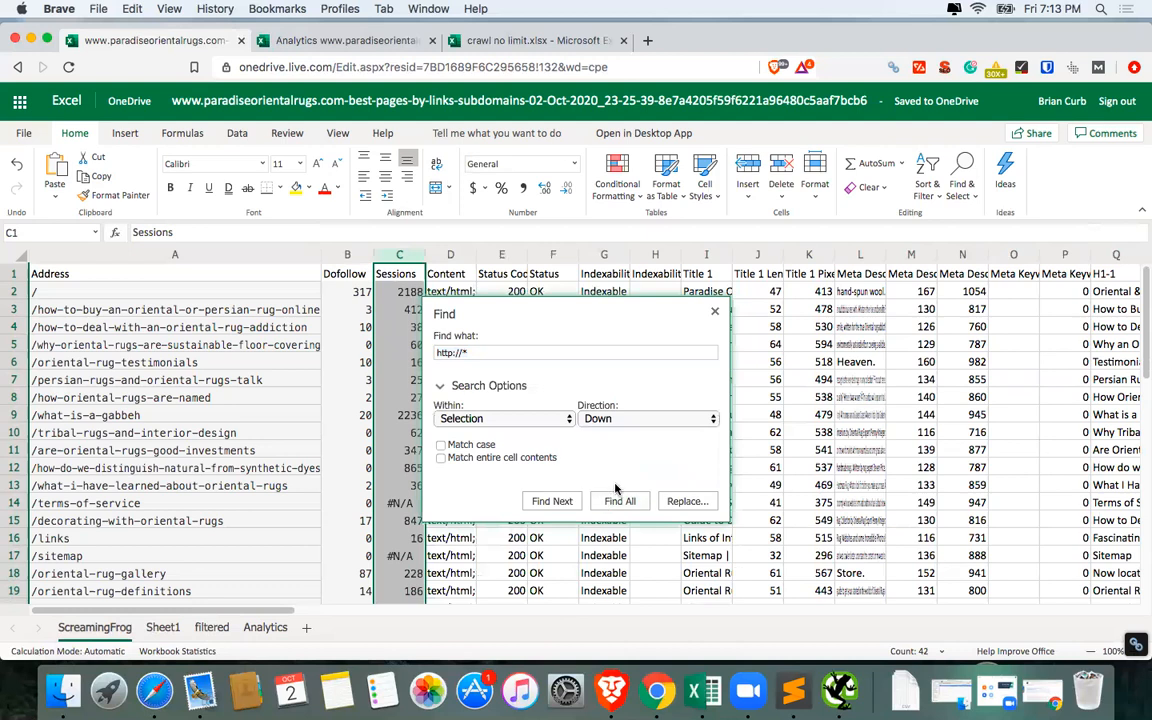
left_click(513, 353)
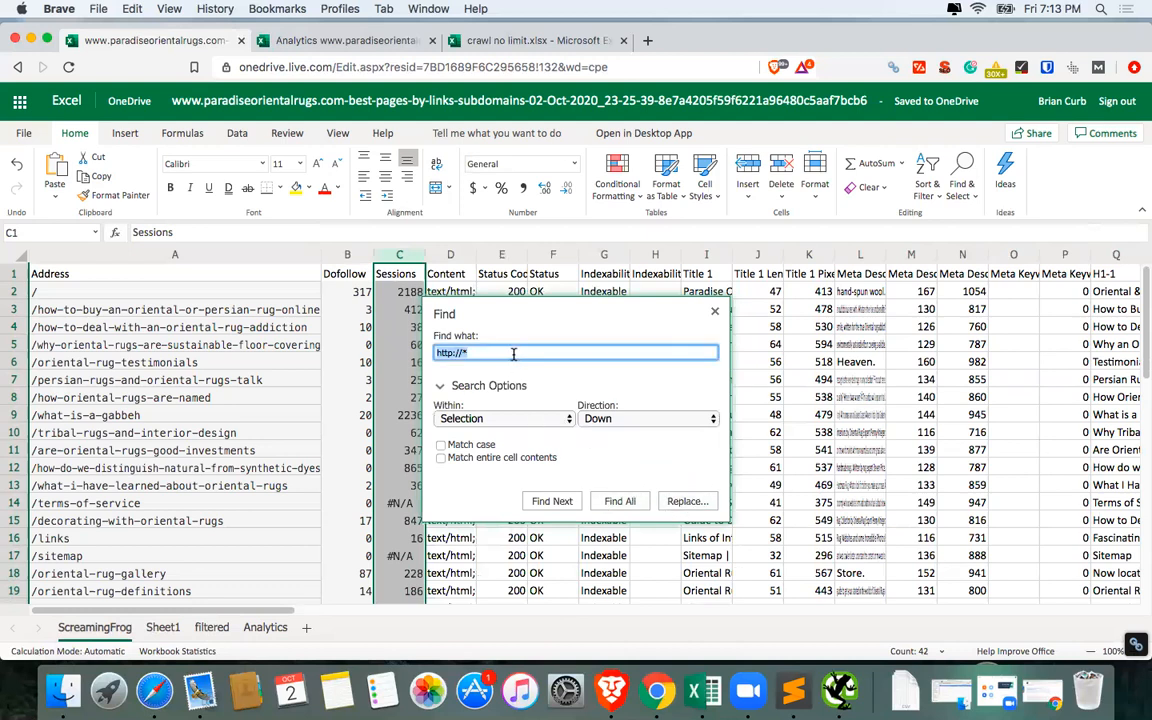
key("BackSpace")
left_click(685, 501)
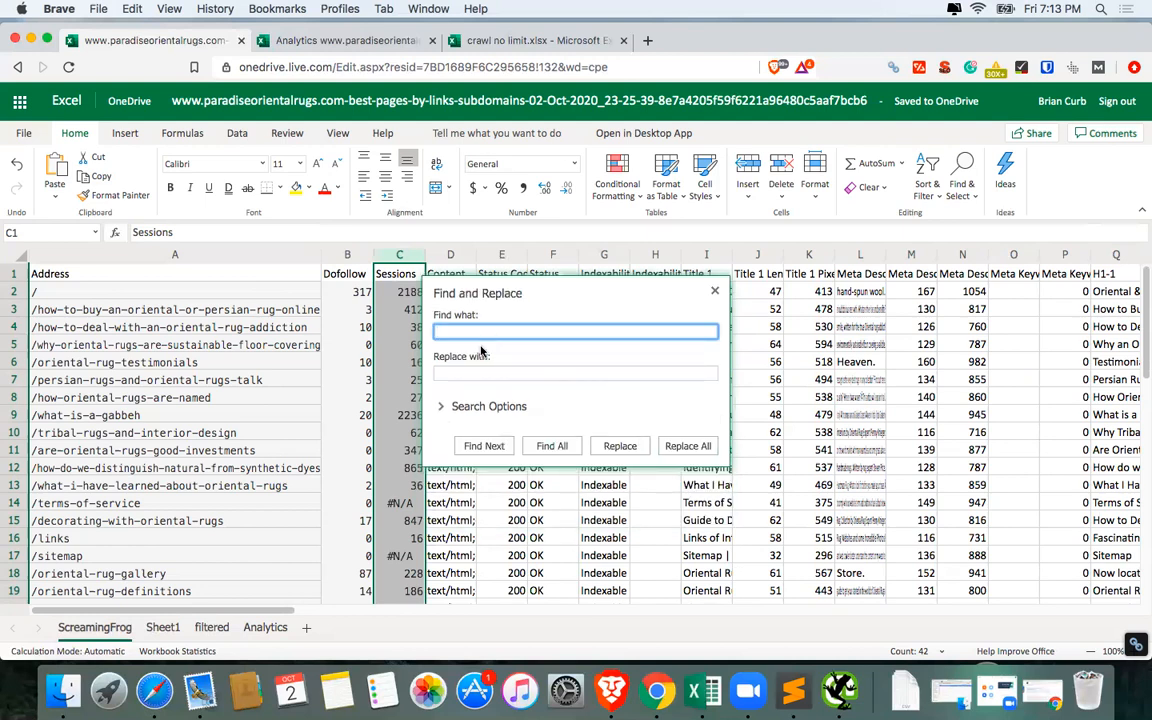
Replace all #N/A entries in the Sessions column with 0 and close the Find and Replace dialog.
type("N/A")
type("#")
left_click(492, 373)
type("0")
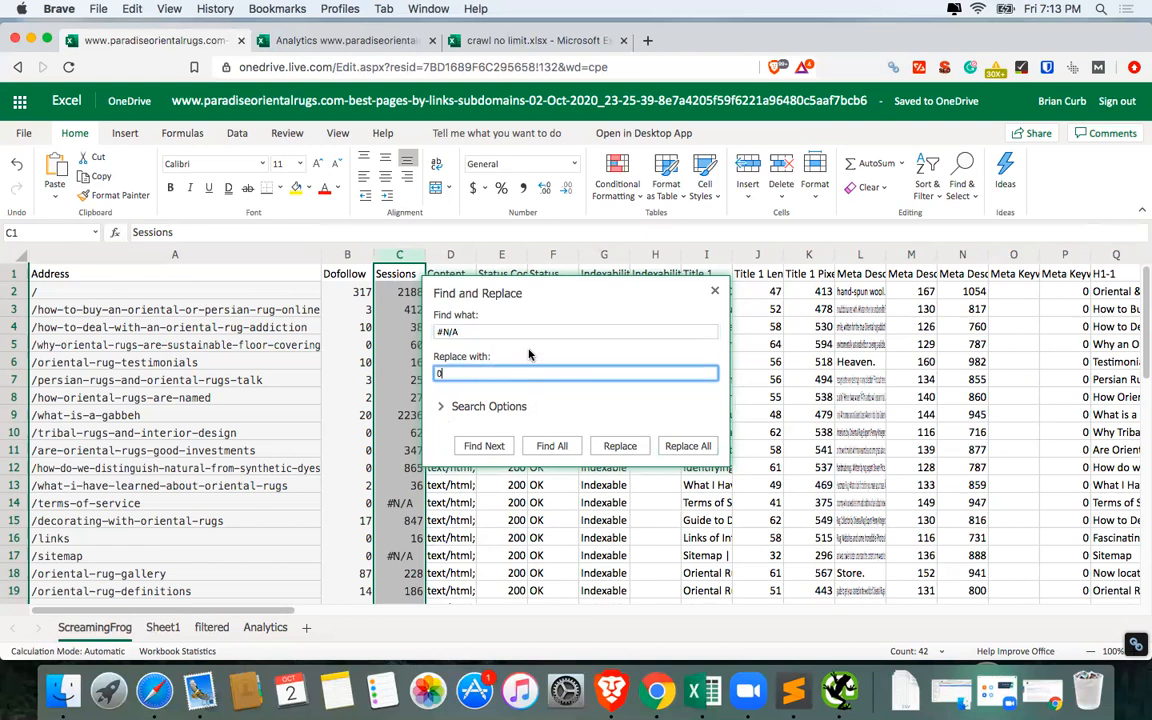
left_click(686, 446)
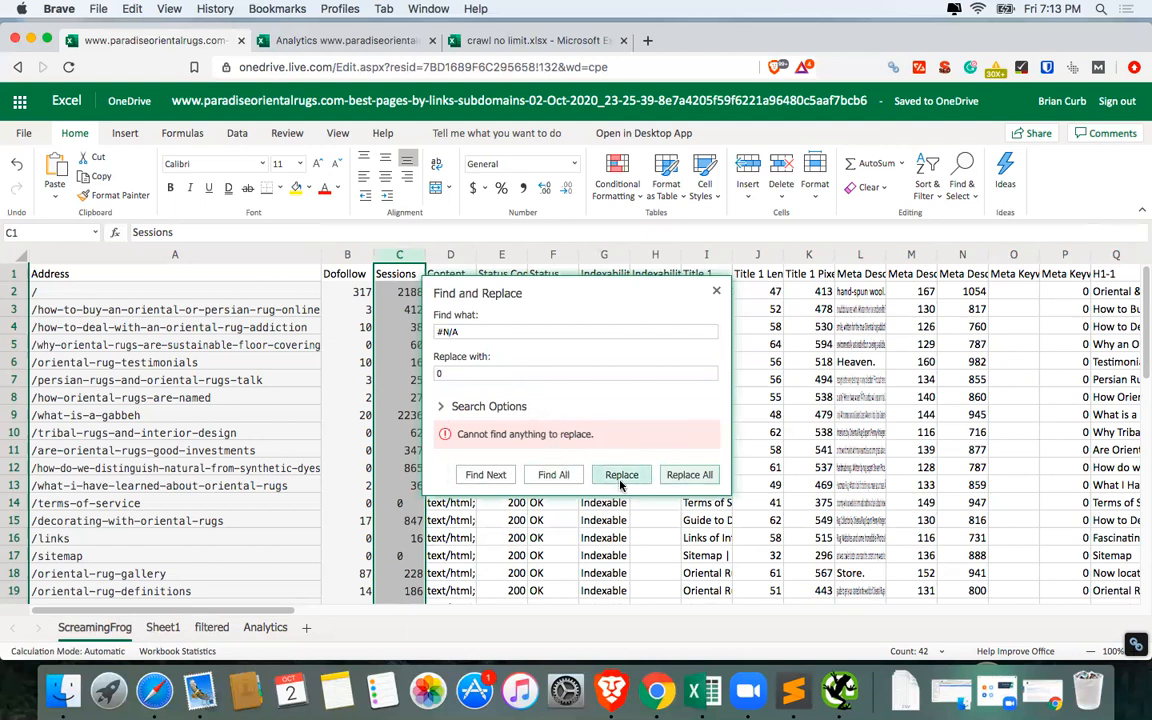
left_click(666, 478)
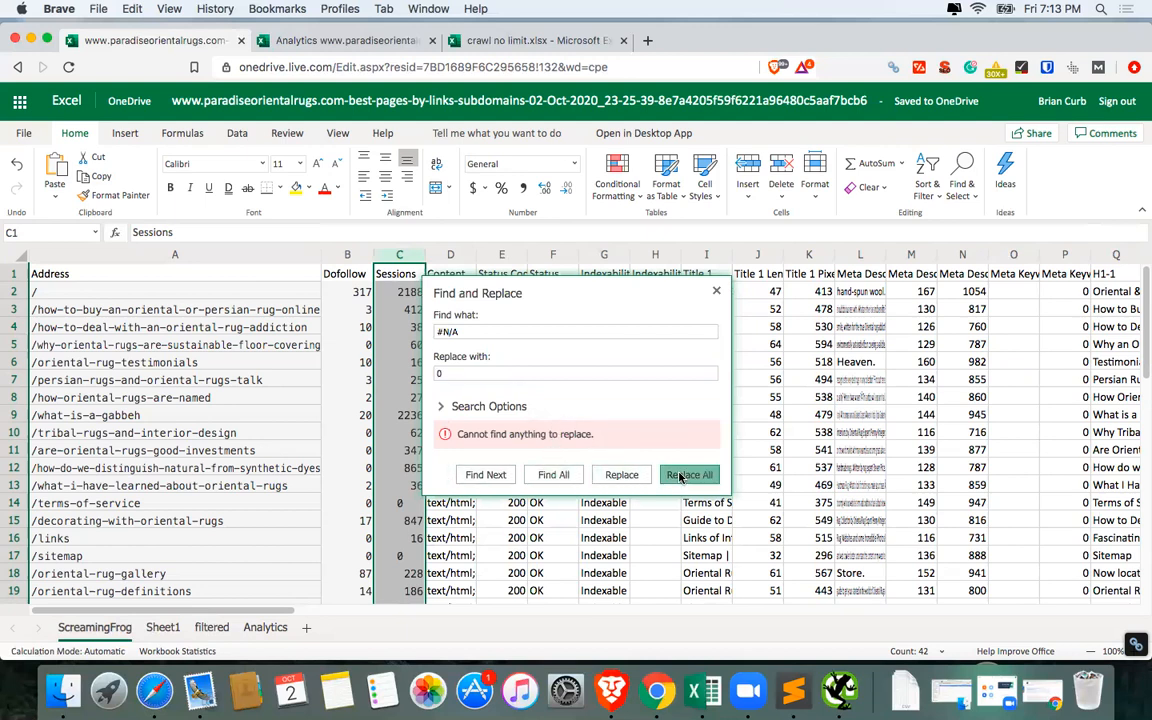
left_click(716, 293)
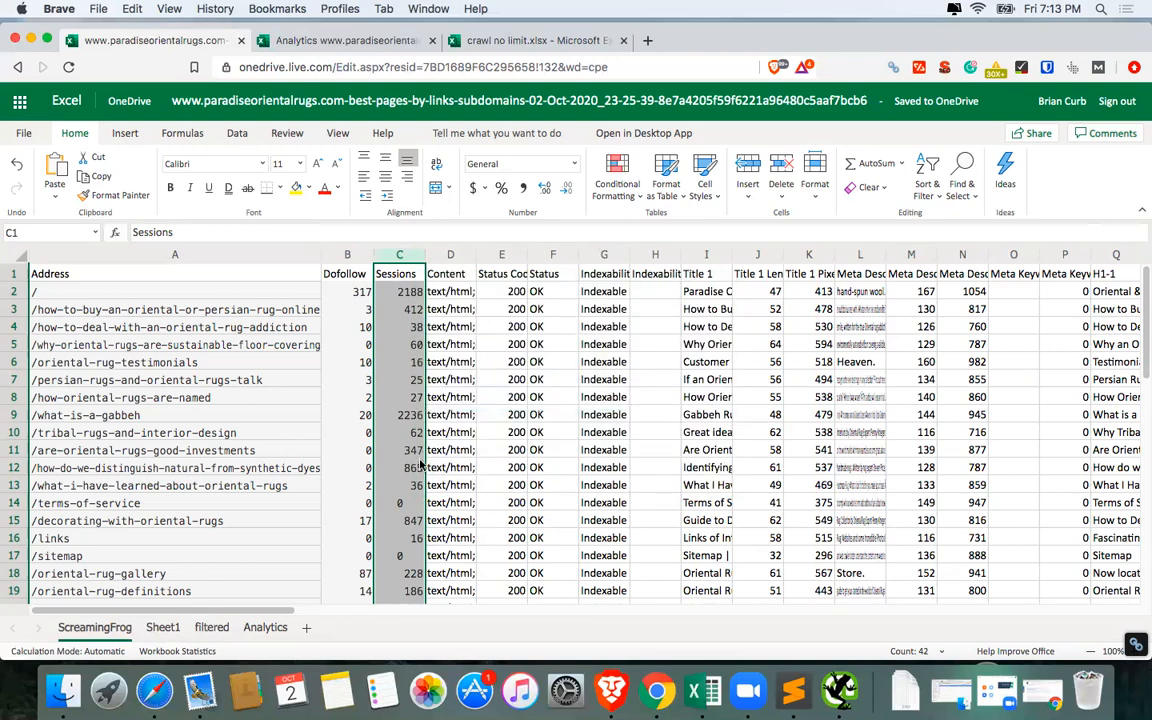
Right-align the contents of the Dofollow and Sessions columns.
scroll(420, 462, "down", 10)
scroll(420, 462, "up", 10)
left_click(345, 254)
left_click(402, 254, "shift")
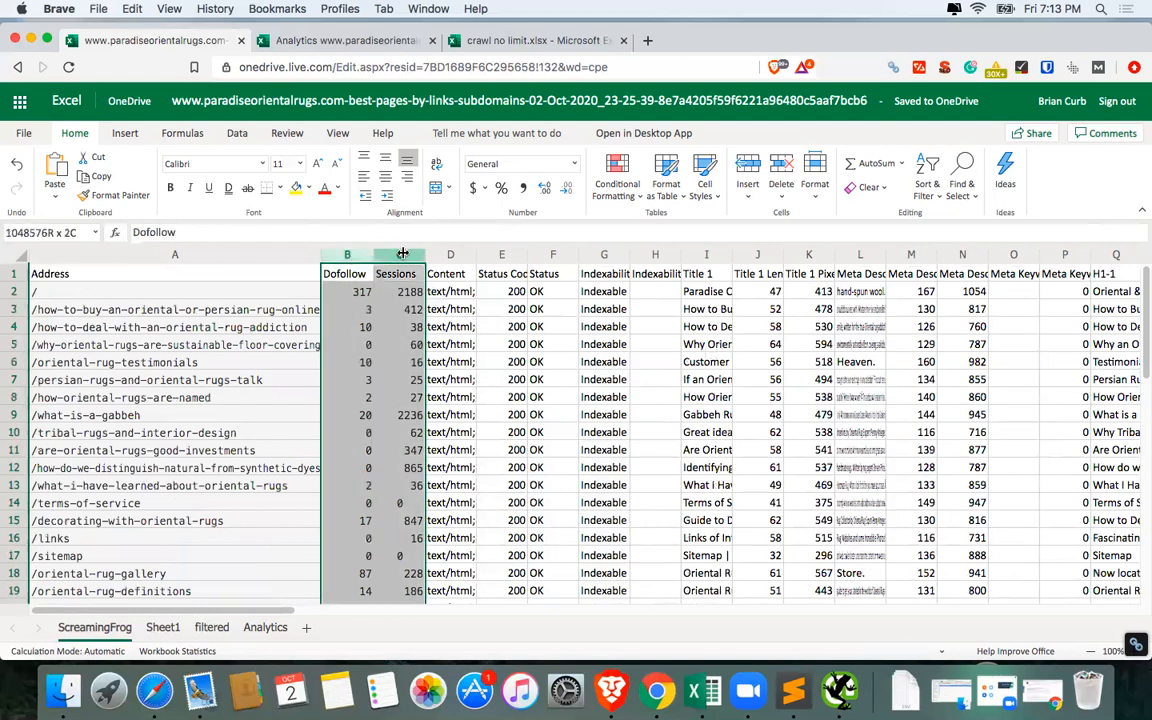
left_click(407, 176)
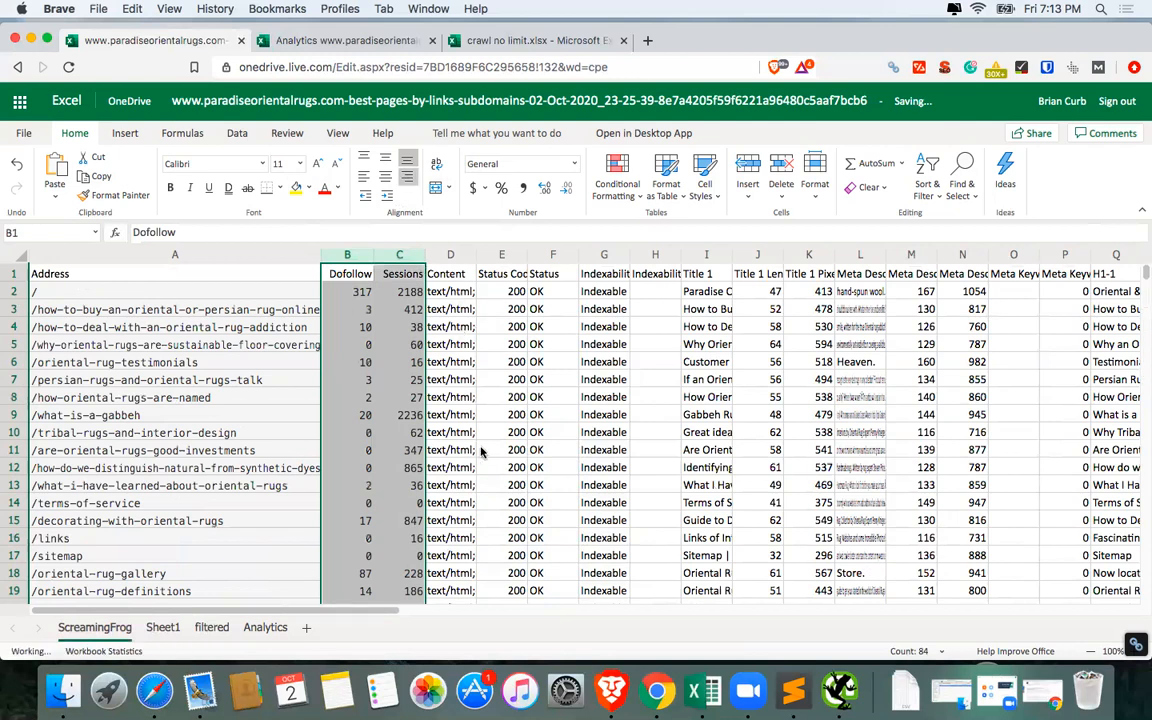
left_click(480, 452)
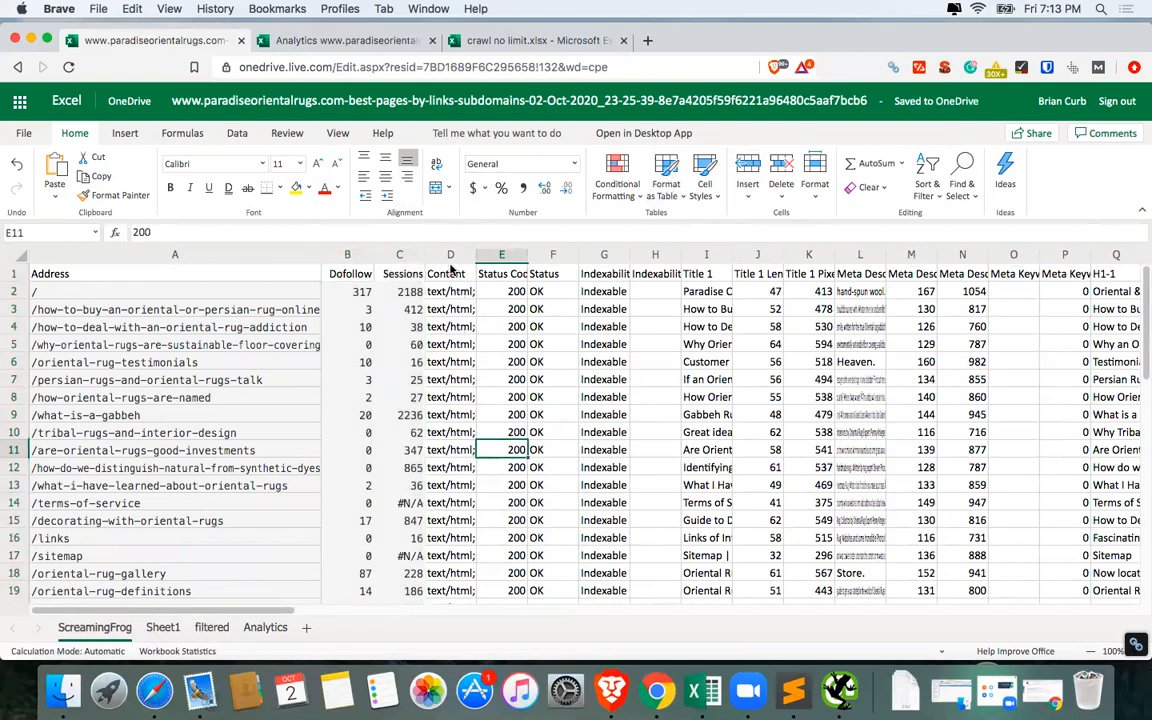
Hide the Content, Status Code and Status columns (D to F).
left_click_drag(451, 258, 553, 262)
right_click(553, 262)
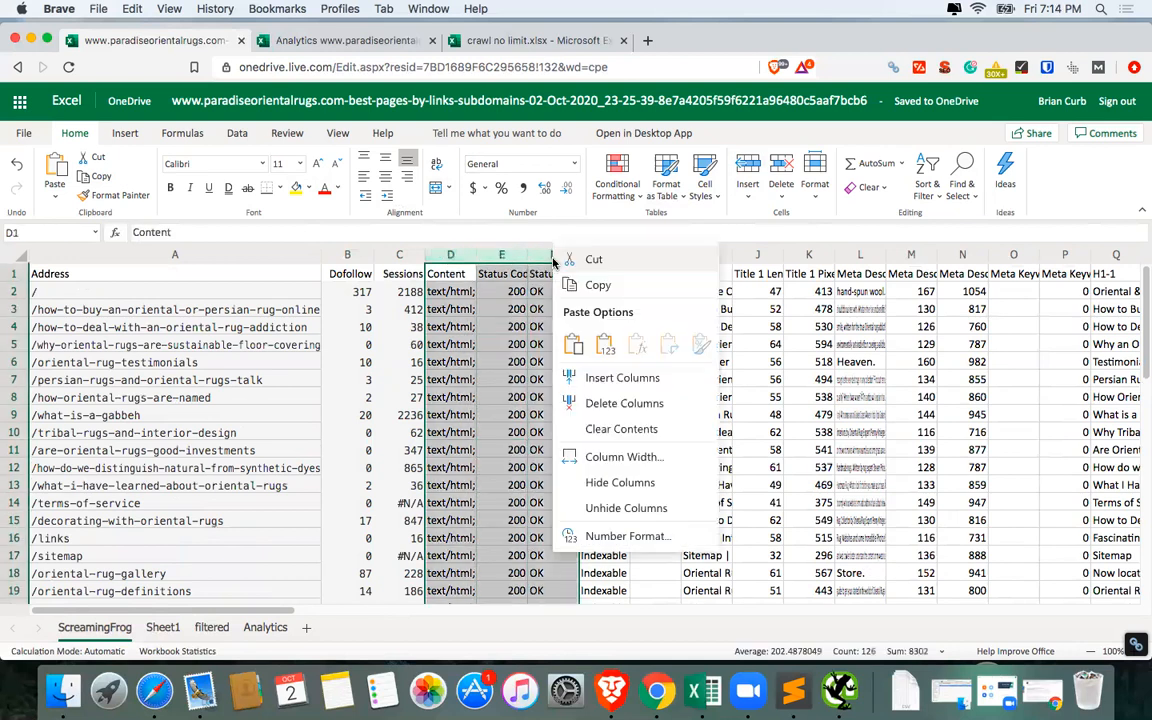
left_click(451, 258)
left_click_drag(451, 258, 553, 260)
right_click(555, 259)
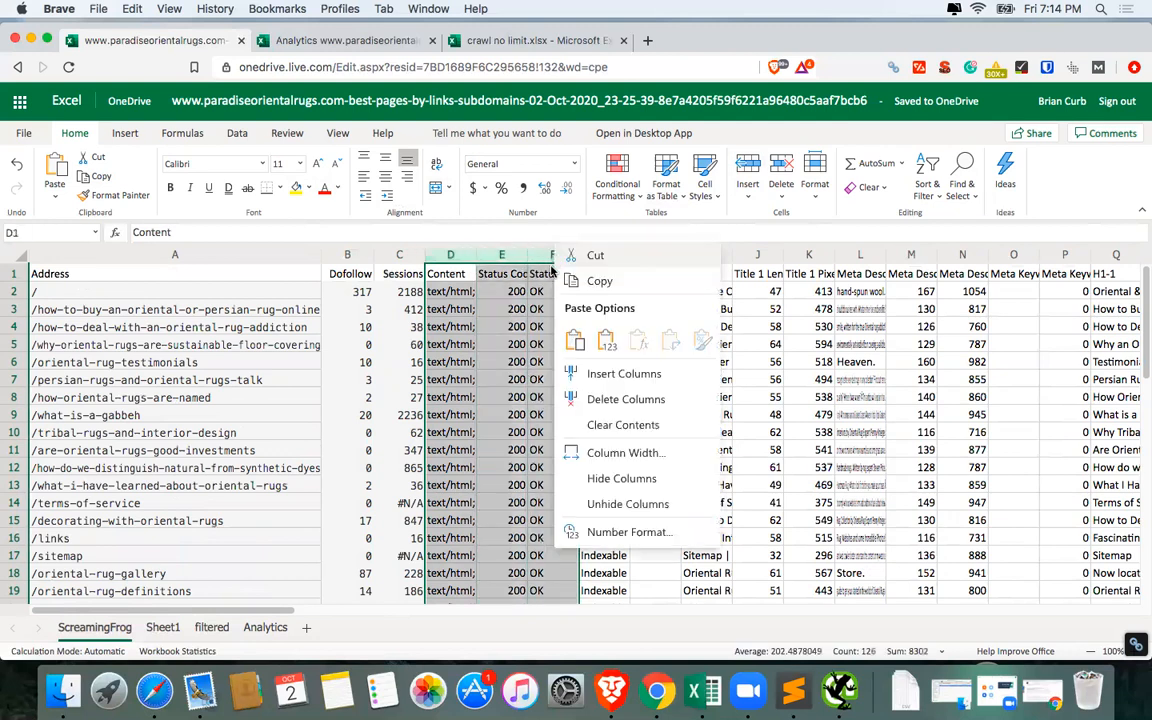
left_click(620, 479)
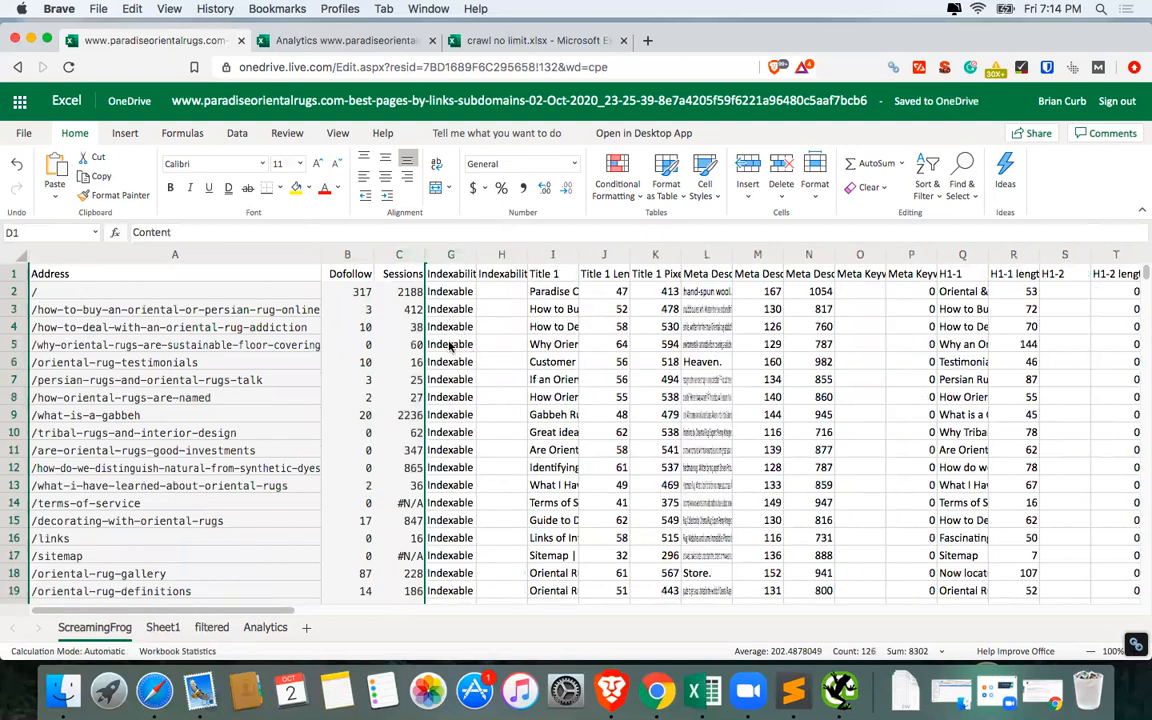
Hide the Indexability Status column and the columns from Title 1 through Size (H to AG), keeping Word Count.
left_click(501, 254)
right_click(503, 254)
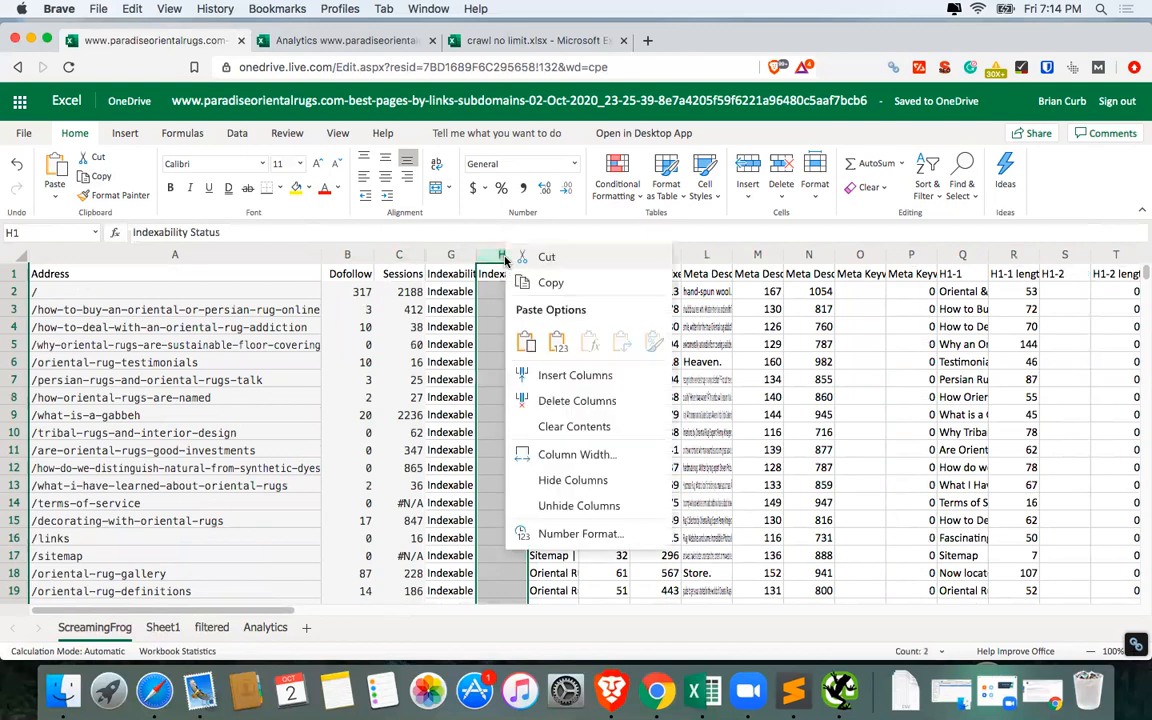
left_click(585, 481)
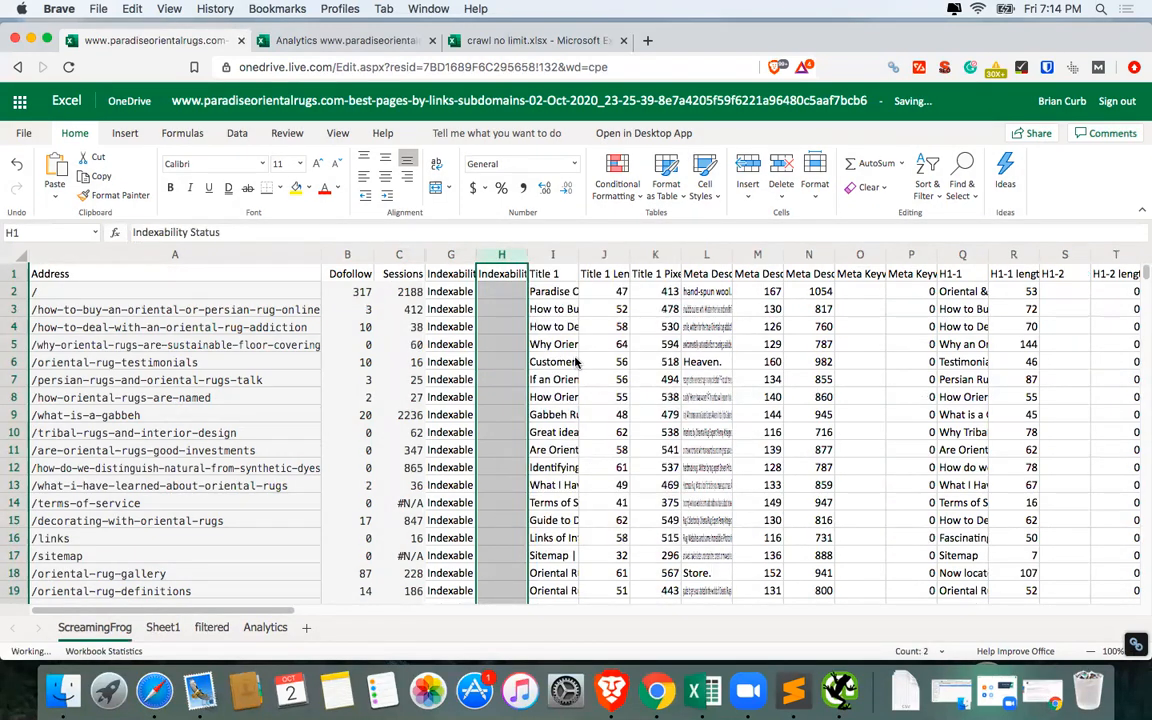
left_click_drag(494, 258, 866, 270)
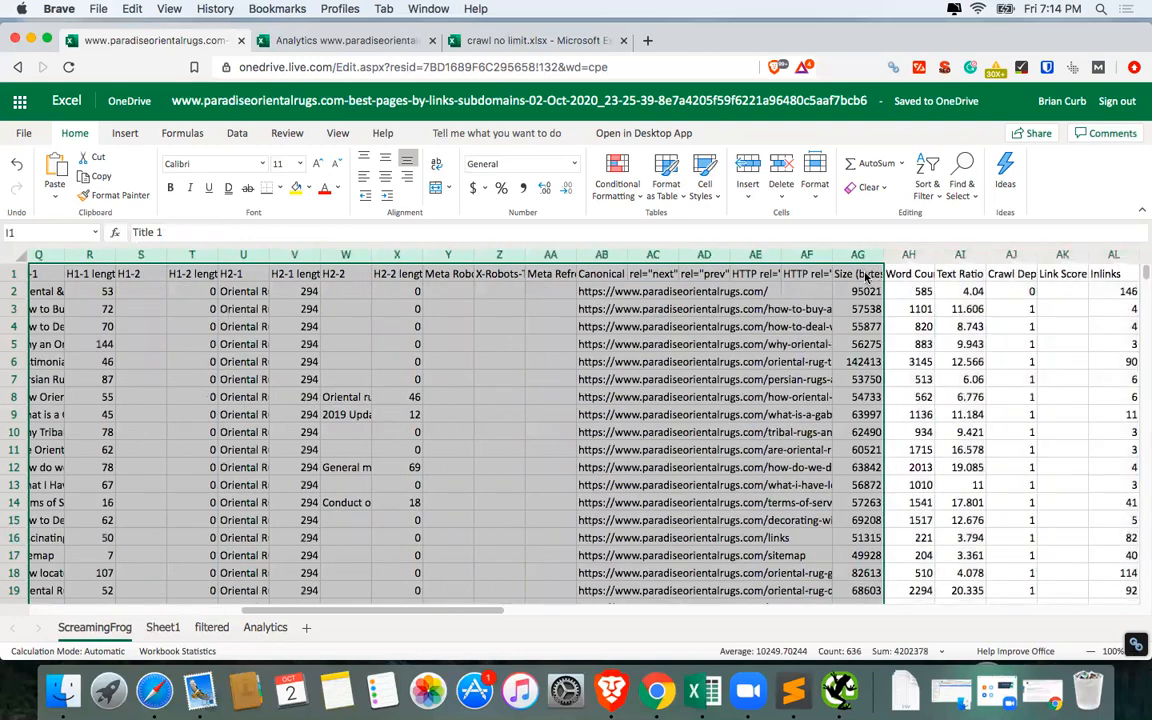
right_click(866, 268)
left_click(932, 497)
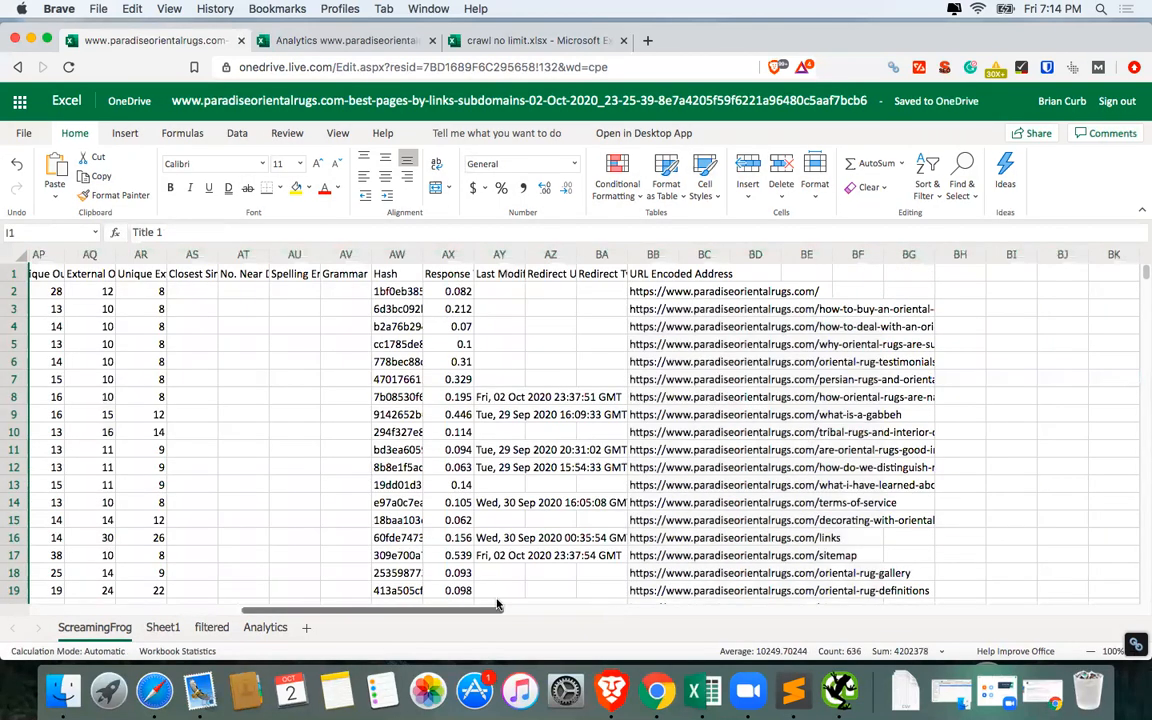
left_click_drag(498, 605, 228, 611)
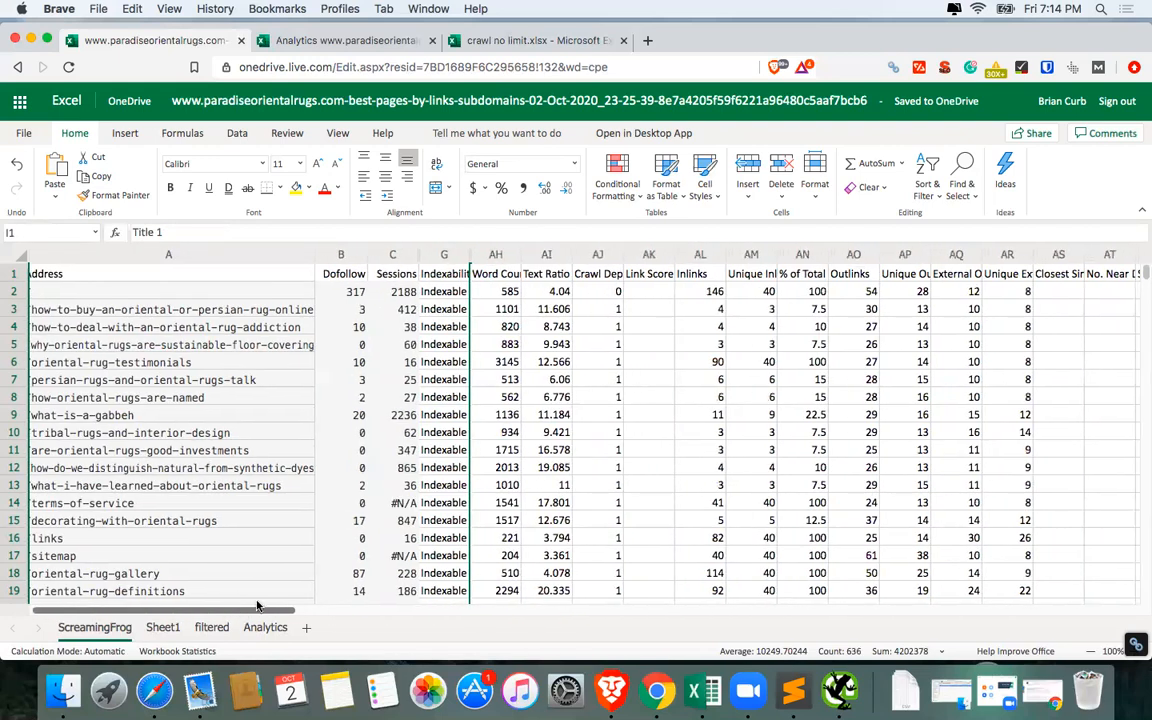
Hide the columns from Text Ratio through URL Encoded Address (AI to BC) and deselect them.
left_click_drag(545, 258, 928, 288)
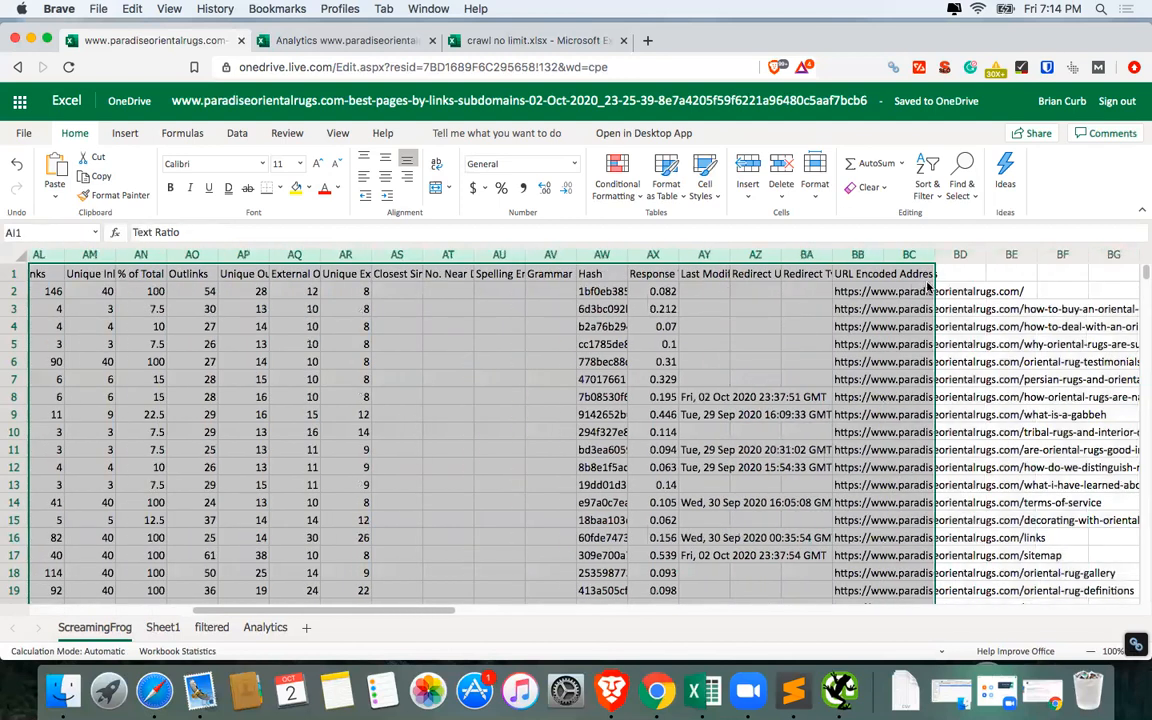
right_click(928, 286)
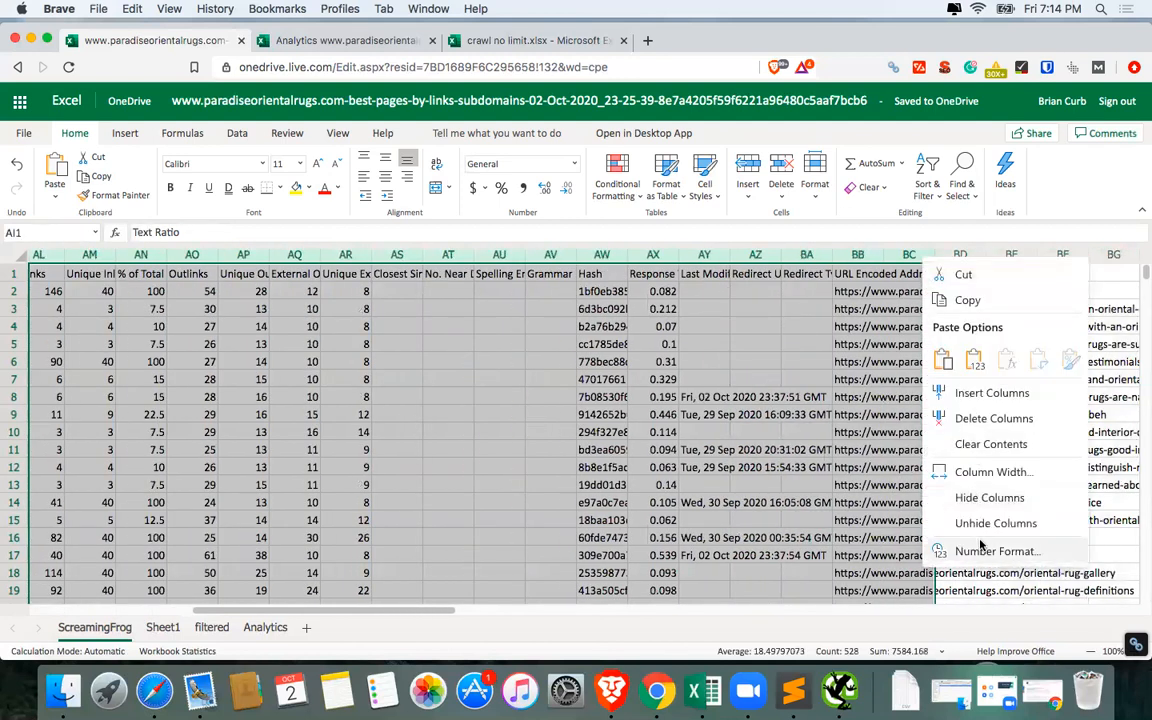
left_click(984, 499)
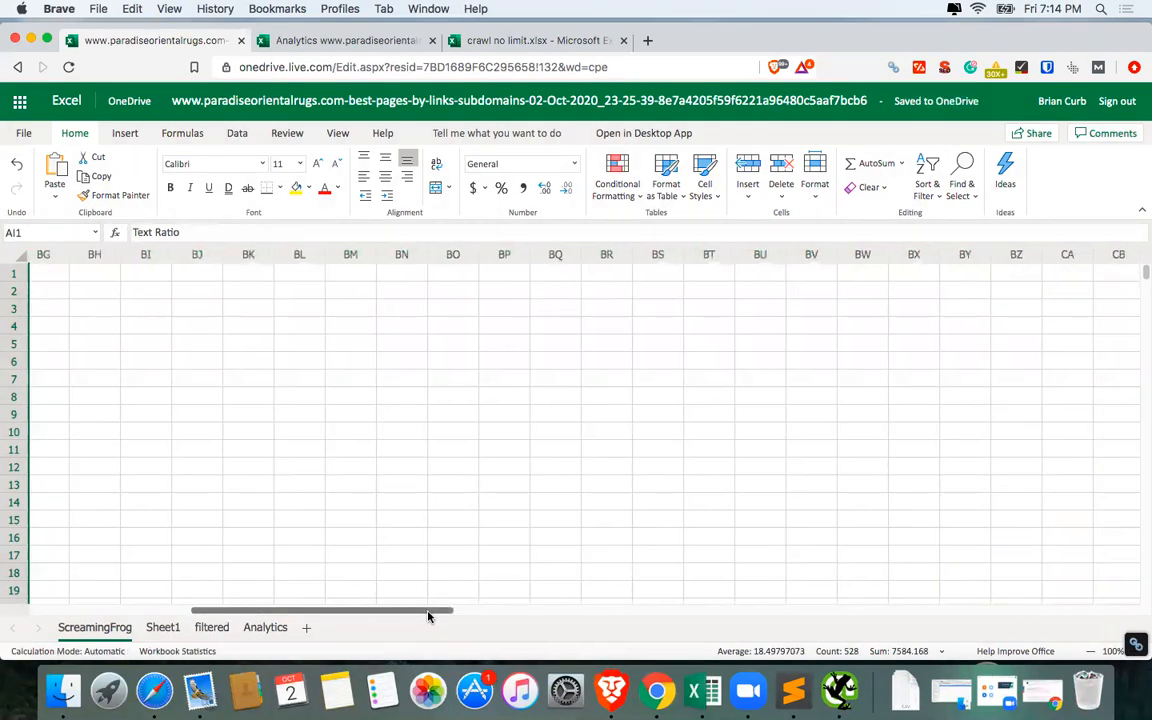
left_click_drag(428, 615, 237, 613)
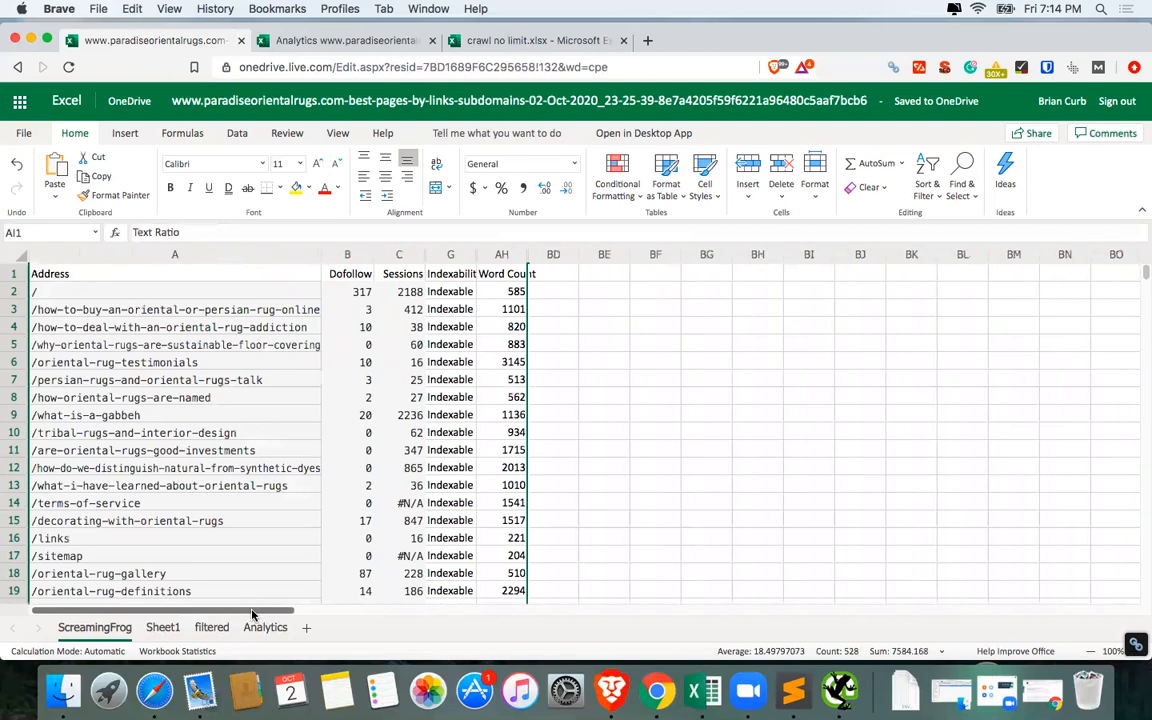
left_click(764, 381)
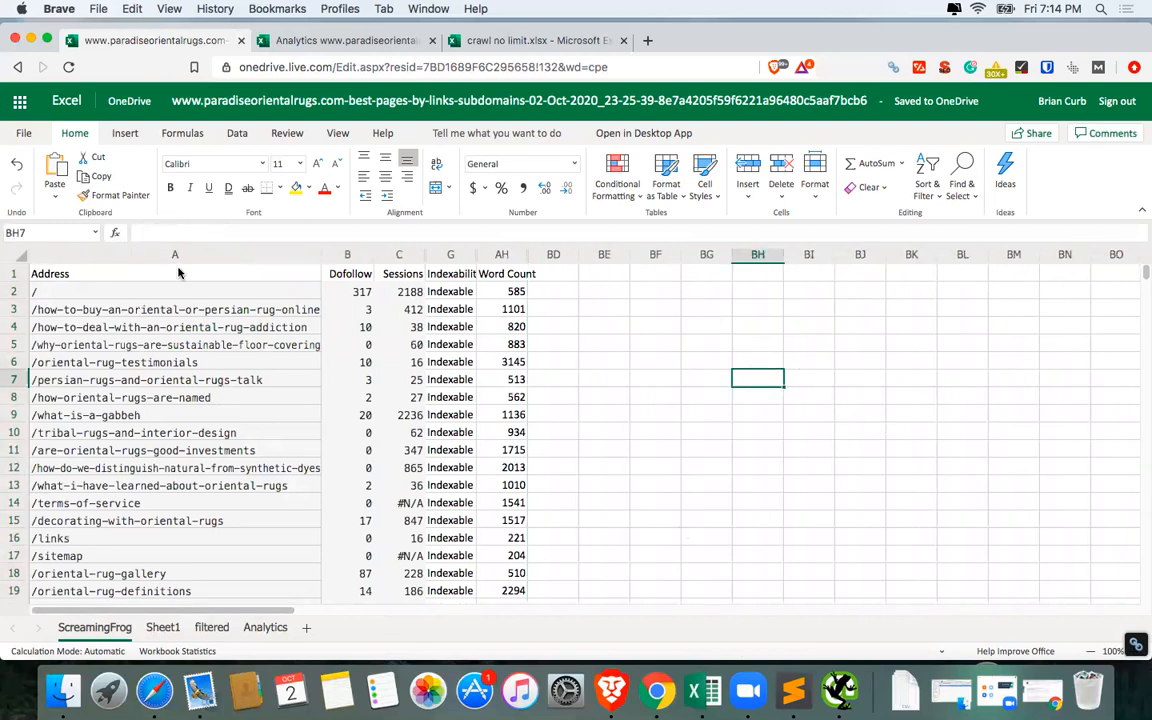
Add filters to the visible columns from Address through Word Count.
left_click(140, 273)
left_click_drag(136, 272, 500, 276)
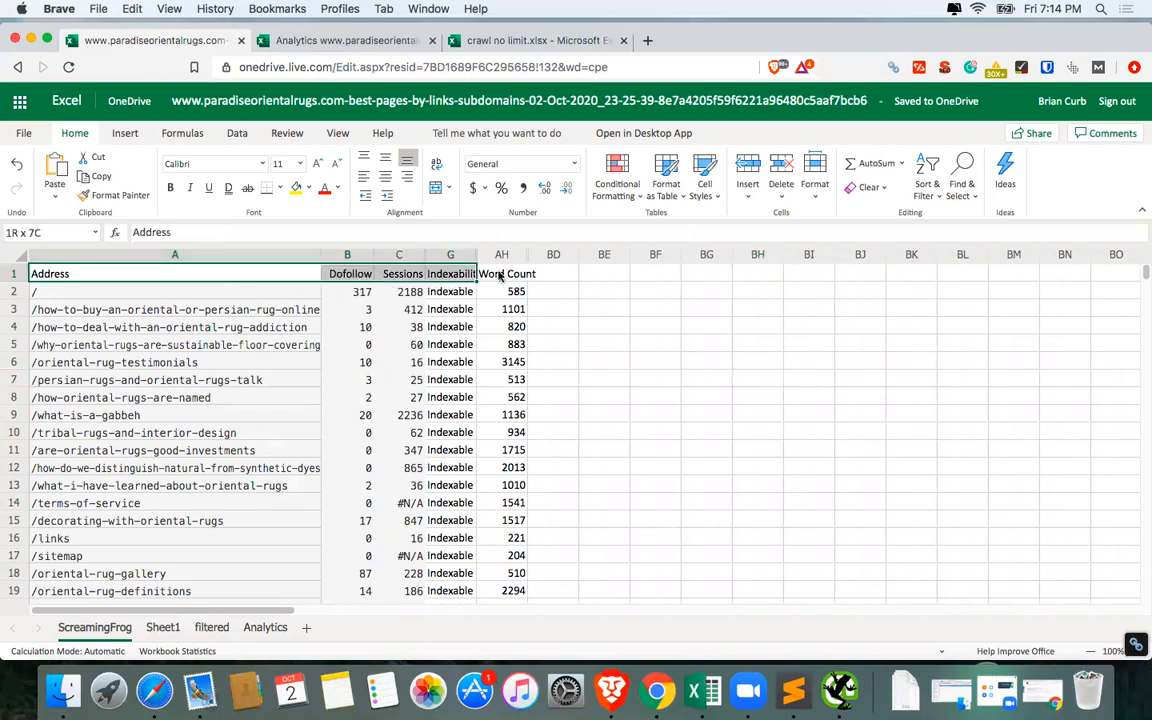
left_click(928, 188)
key("Escape")
left_click_drag(226, 256, 505, 262)
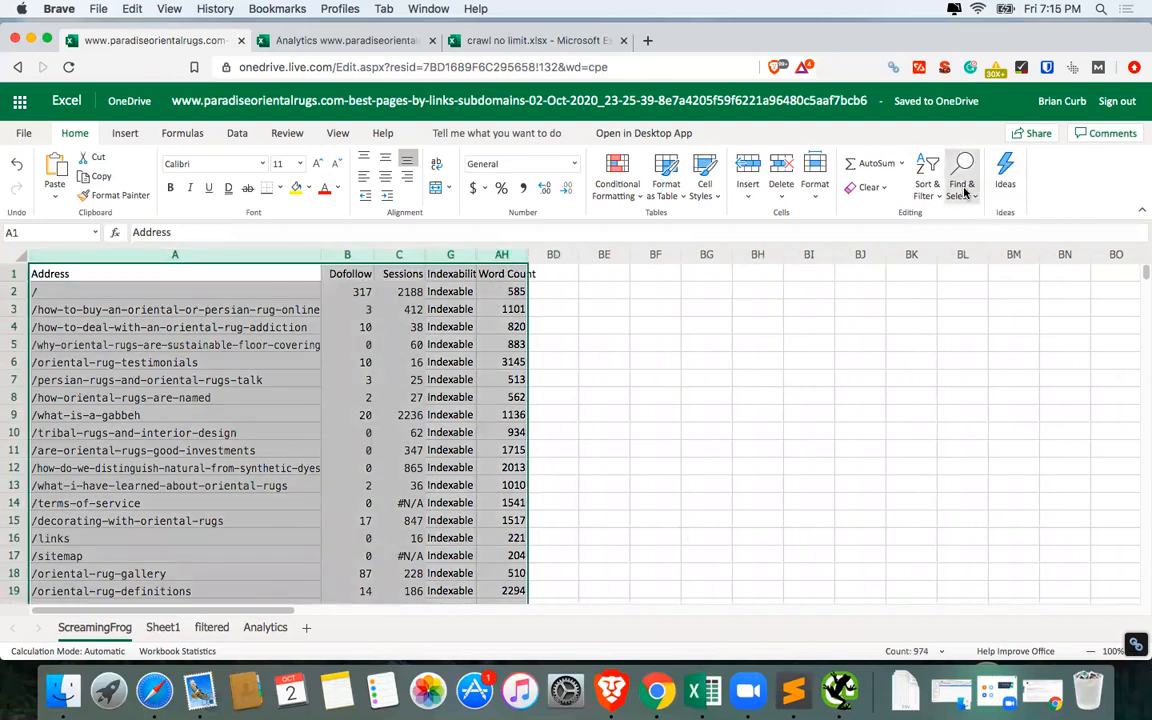
left_click(930, 192)
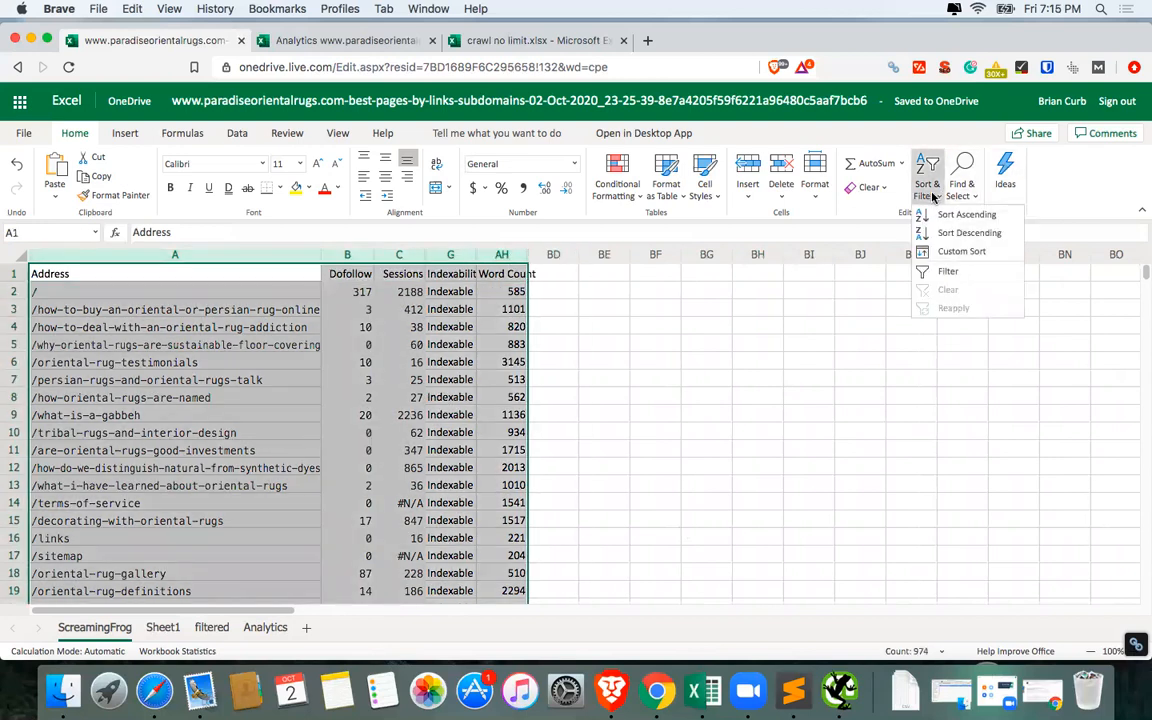
left_click(948, 270)
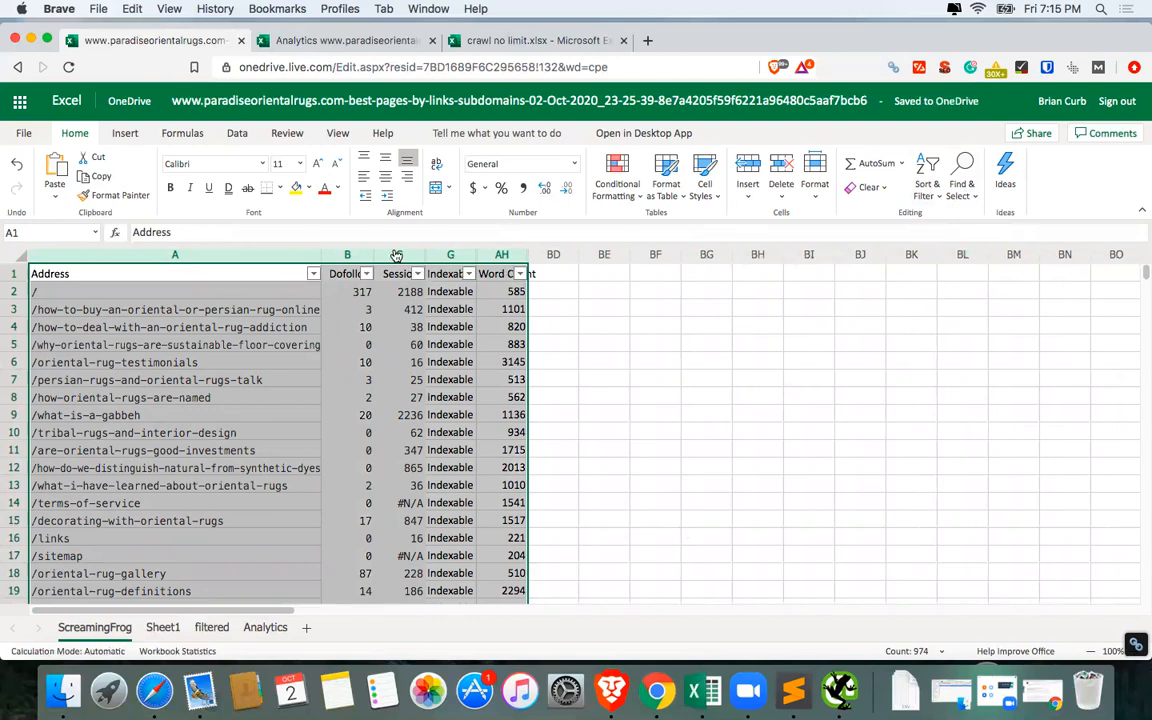
Sort the page list by Sessions in descending order.
left_click(358, 256)
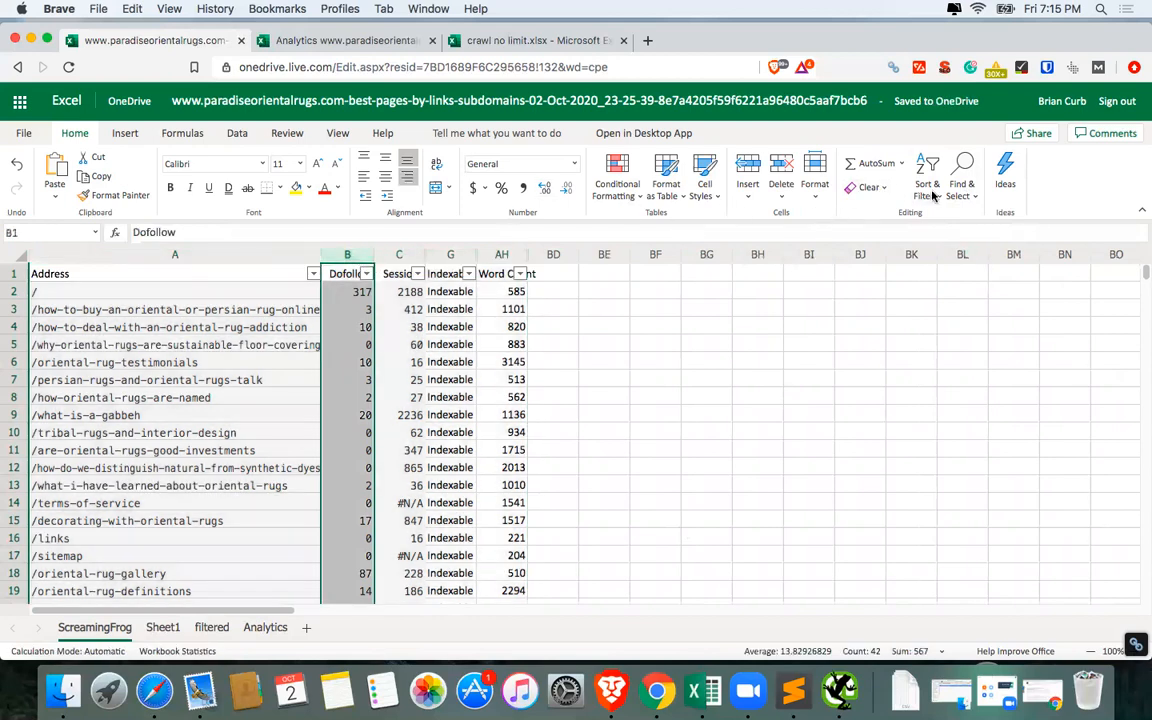
left_click(392, 255)
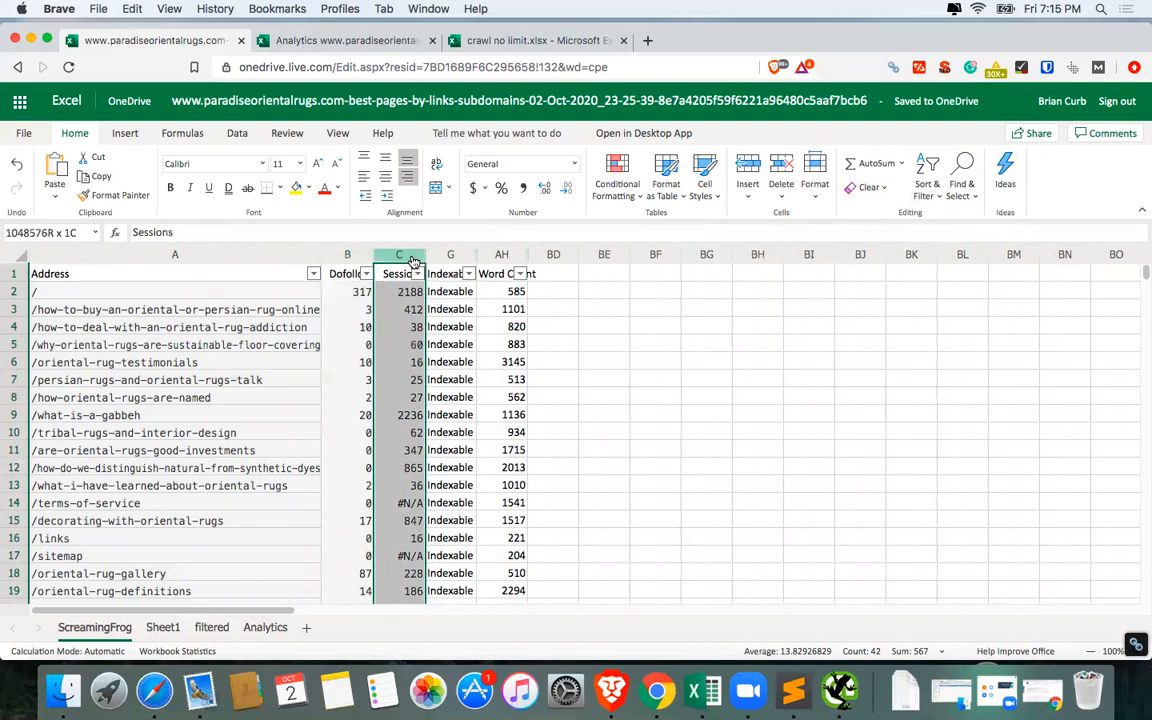
left_click(417, 276)
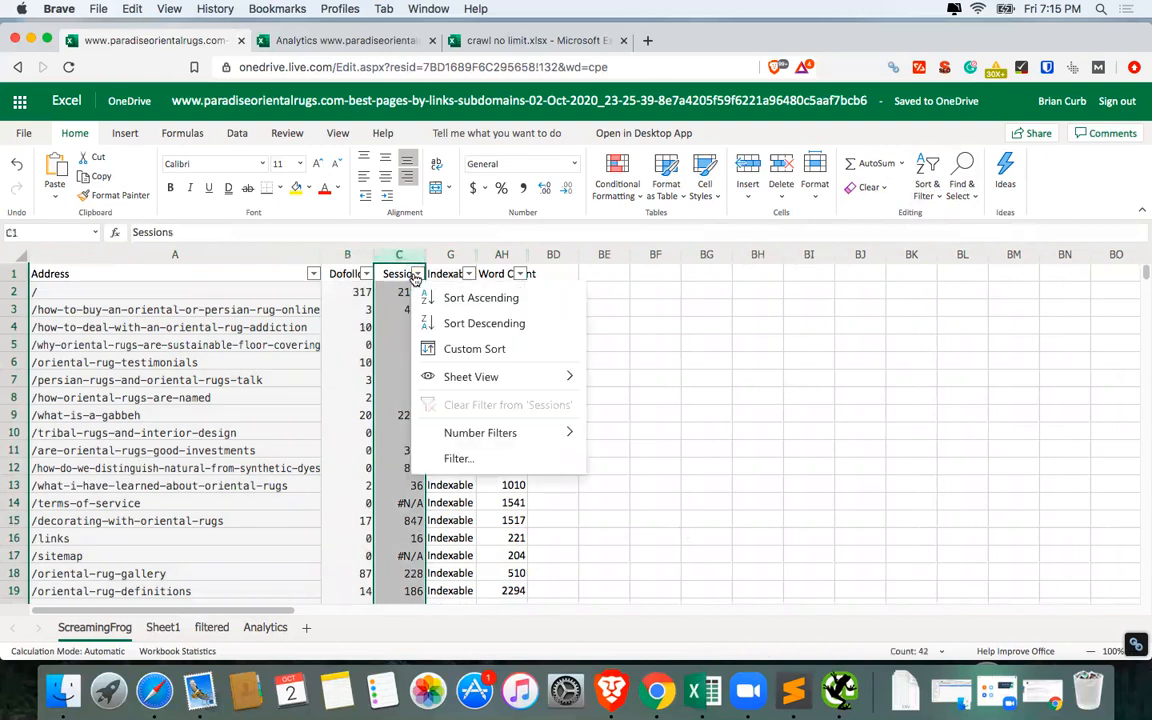
left_click(487, 325)
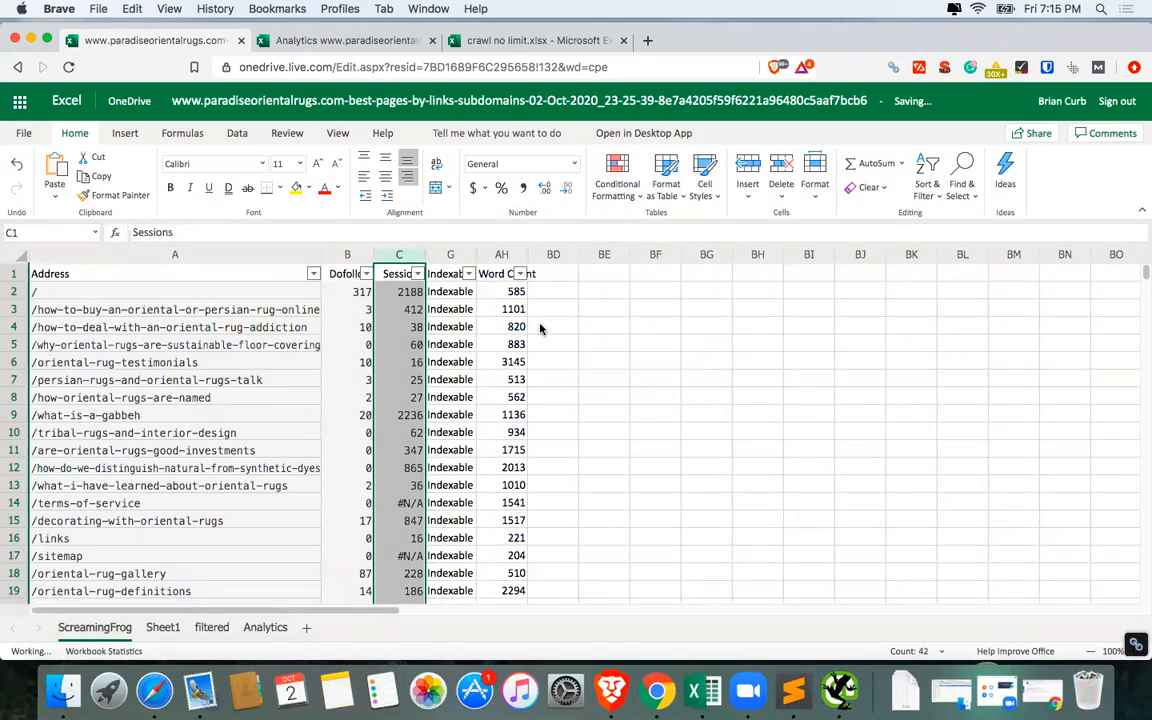
left_click(540, 328)
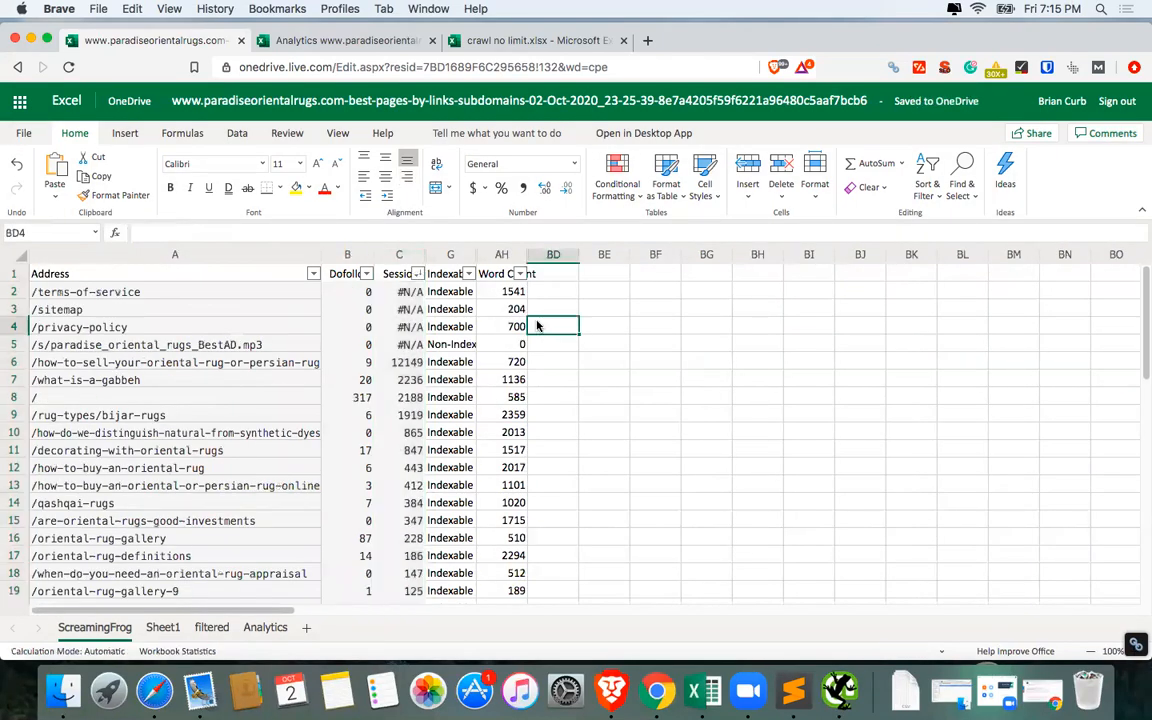
Examine the rows whose Sessions cells hold #N/A, from /terms-of-service to /s/paradise_oriental_rugs_BestAD.mp3.
left_click_drag(405, 344, 410, 292)
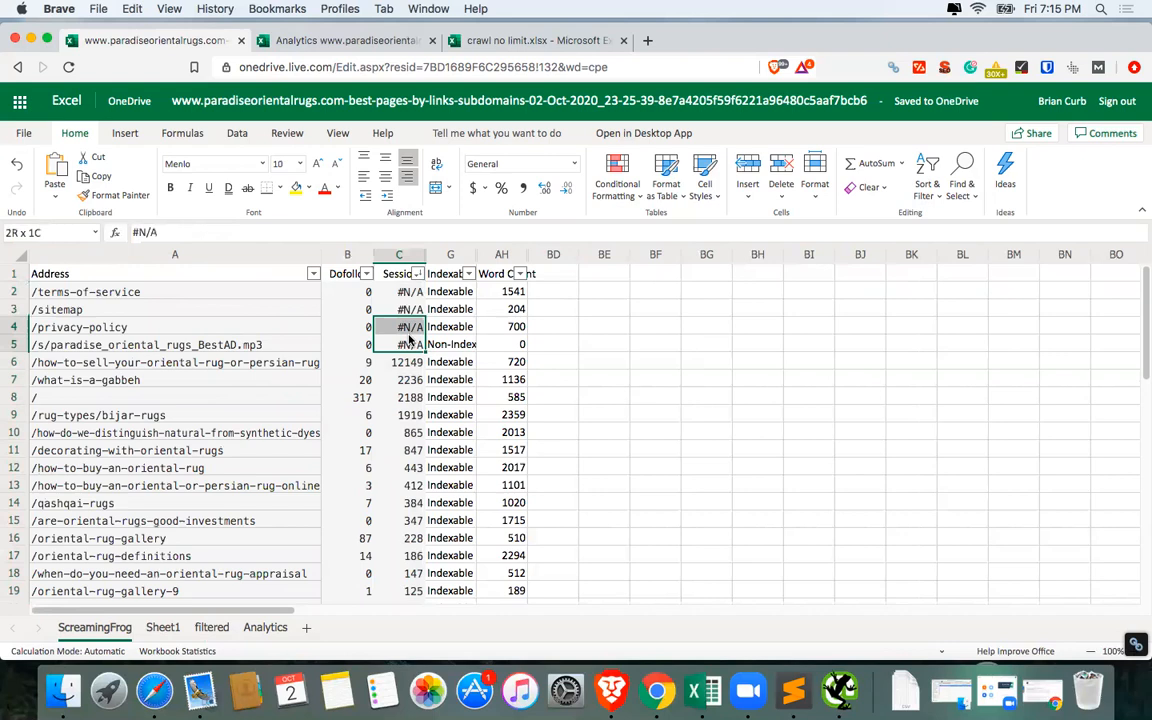
left_click(426, 344)
left_click_drag(418, 344, 410, 298)
left_click(594, 329)
left_click(549, 344)
left_click_drag(549, 344, 413, 298)
left_click(412, 295)
Examine the pages with the fewest sessions, highlighting the /everything-you-need-to-know-about-runners row, and compare them with the rest of the list.
scroll(591, 391, "down", 10)
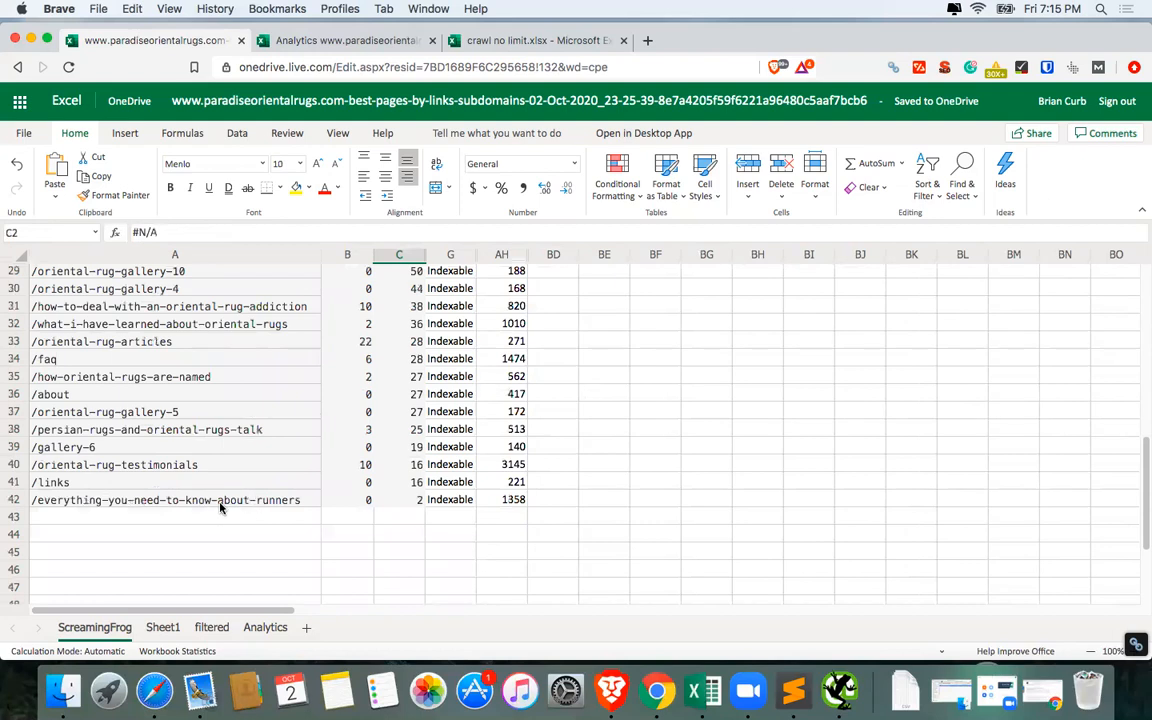
left_click_drag(177, 500, 230, 499)
left_click(523, 499)
scroll(461, 531, "up", 1)
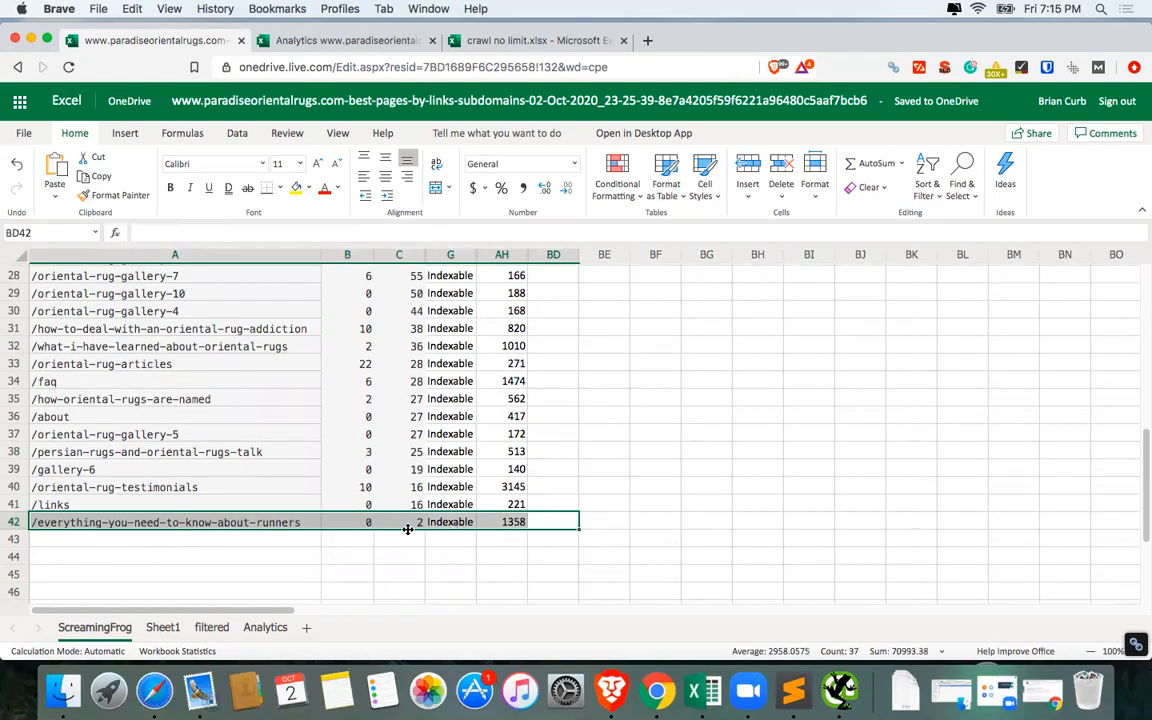
scroll(428, 529, "up", 9)
scroll(415, 540, "down", 6)
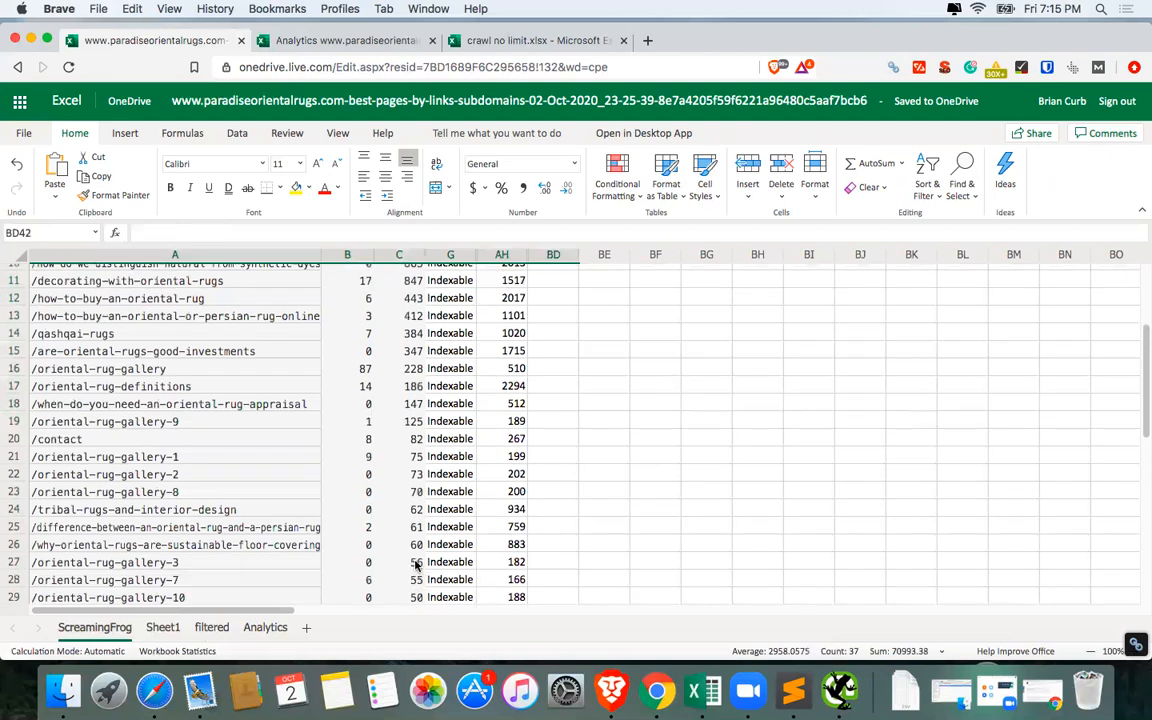
scroll(400, 530, "down", 6)
scroll(406, 470, "up", 5)
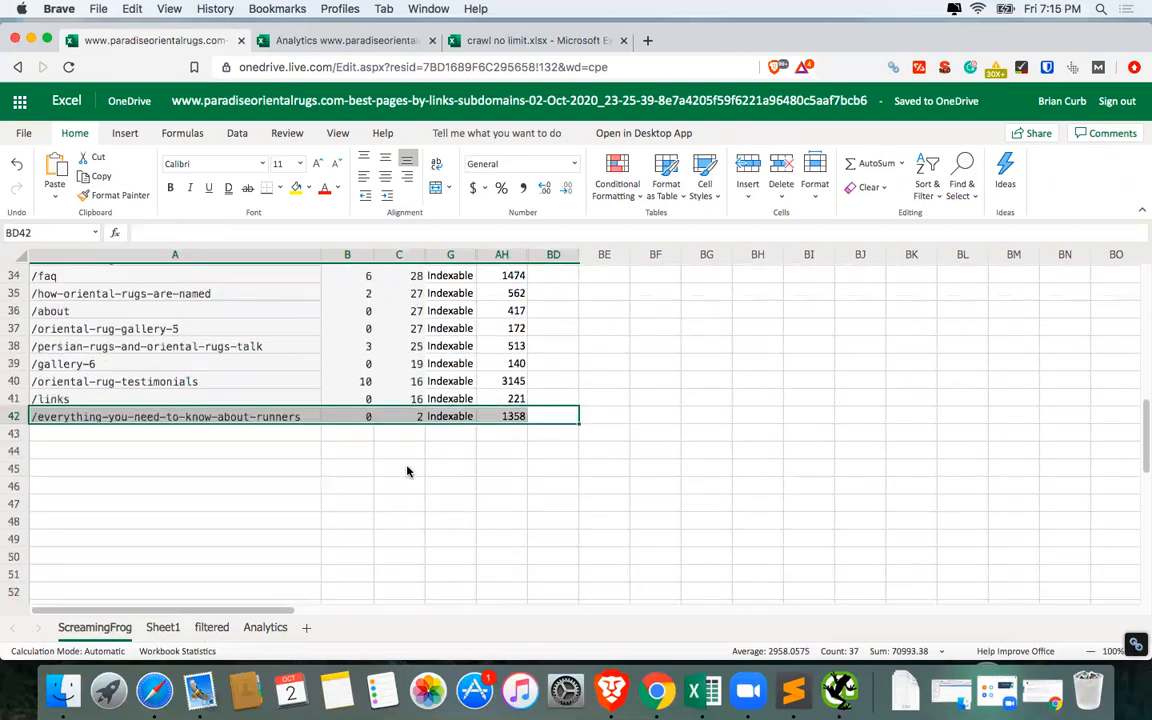
scroll(390, 481, "down", 2)
left_click(560, 566)
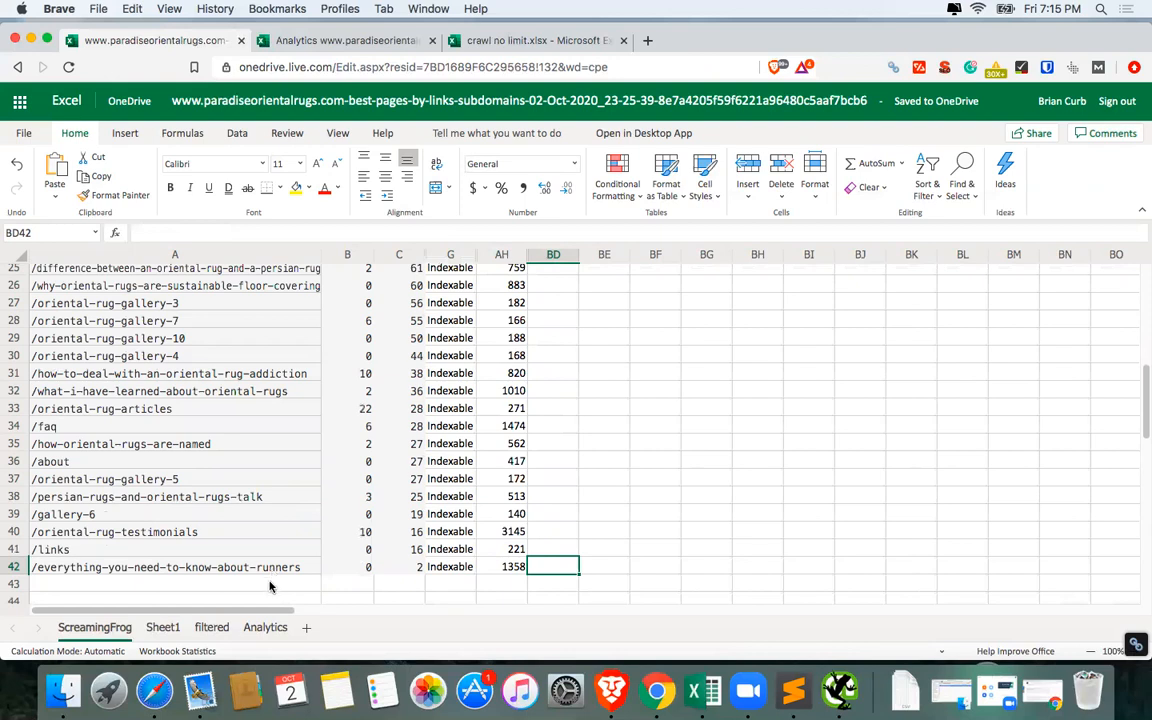
scroll(367, 507, "up", 10)
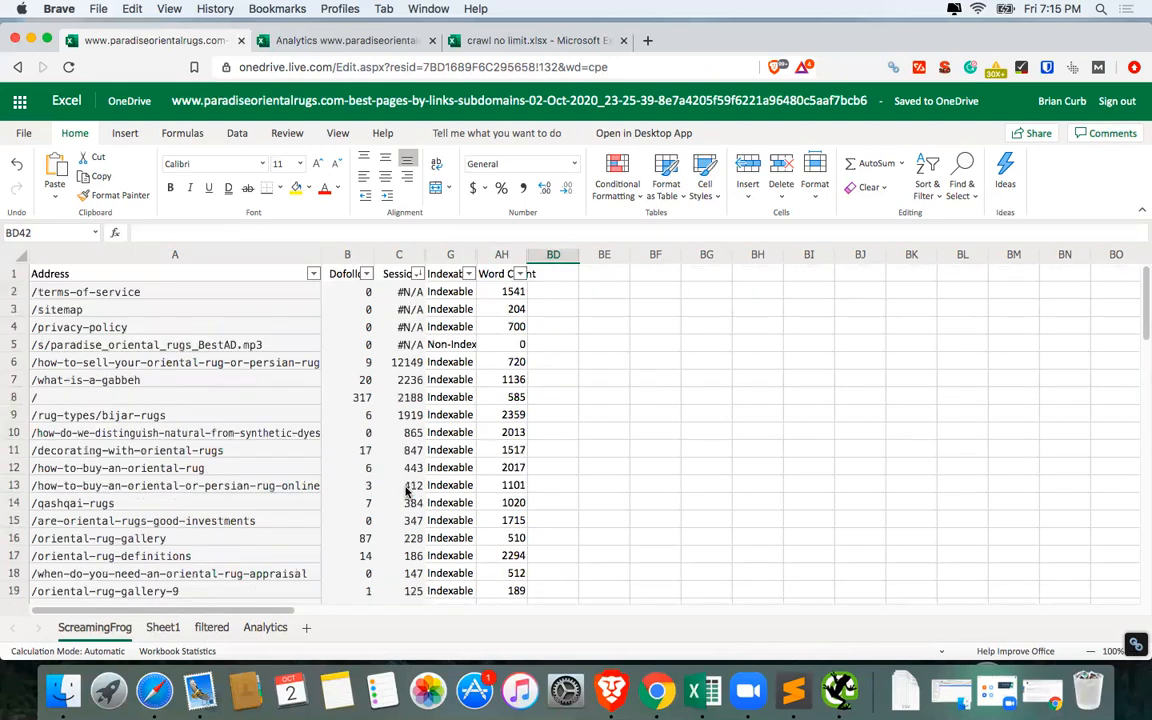
Select the empty header cell beside Word Count and review the sorted pages down to the last row.
left_click(570, 273)
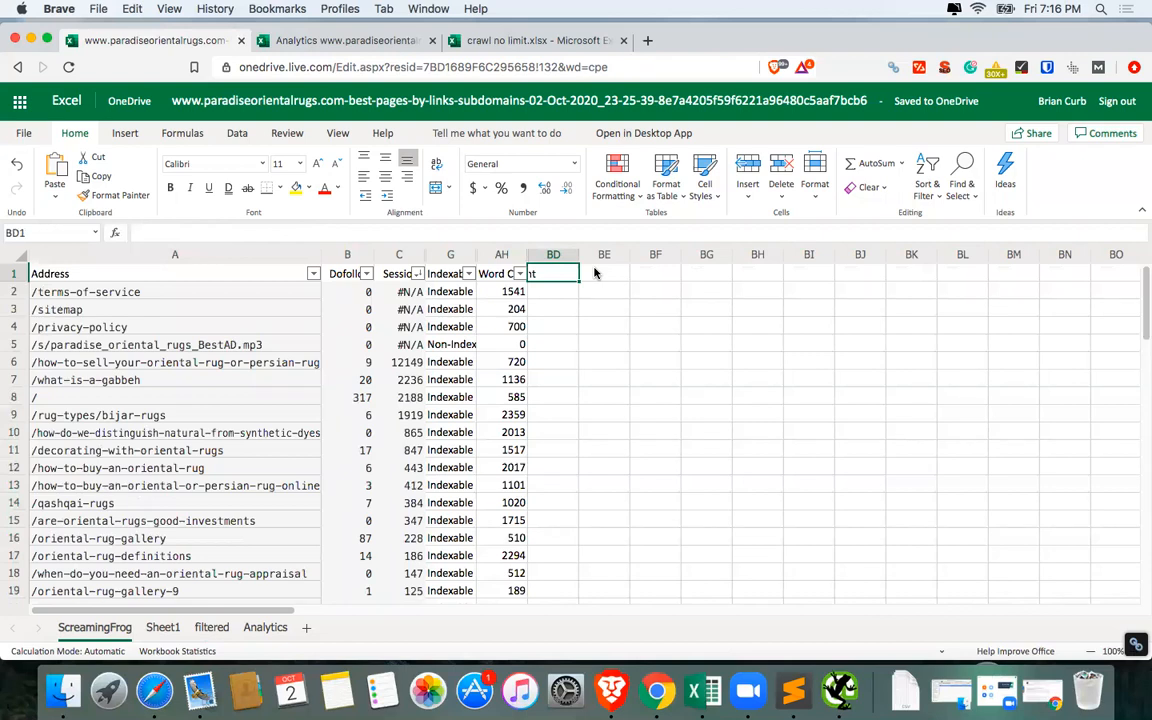
scroll(560, 393, "down", 15)
scroll(563, 410, "up", 10)
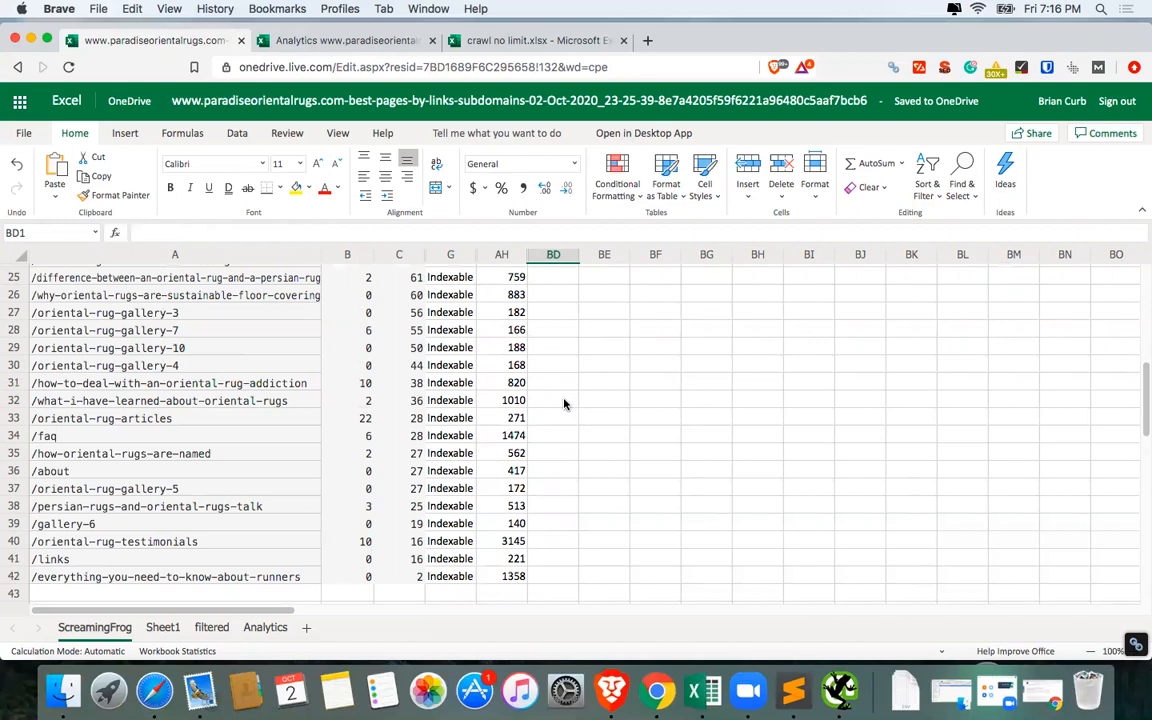
scroll(564, 403, "up", 1)
scroll(563, 404, "up", 10)
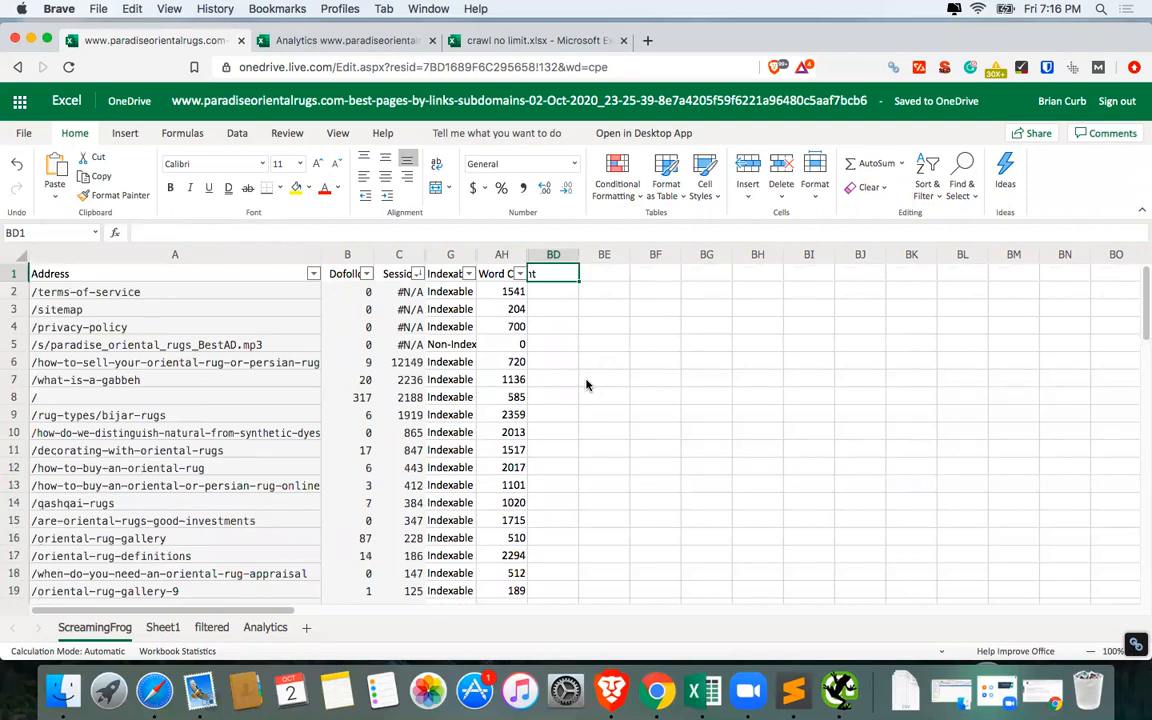
Add a "What to DO" header beside Word Count and fit the column width to it.
type("What to DO")
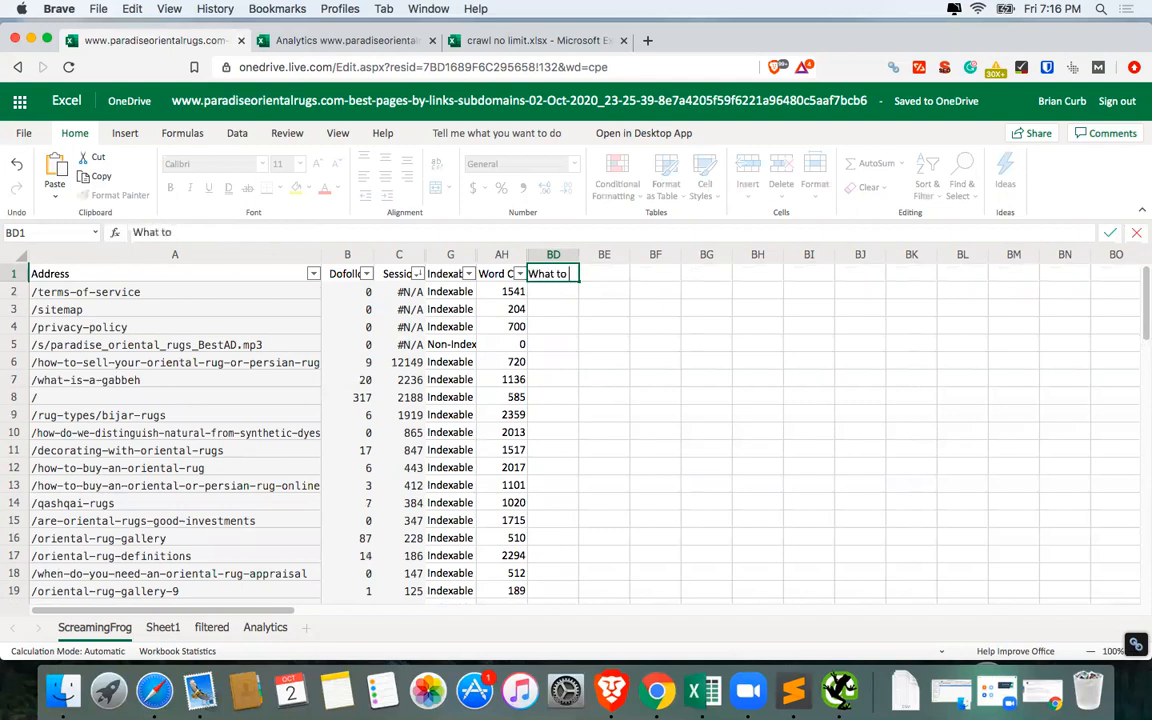
key("Return")
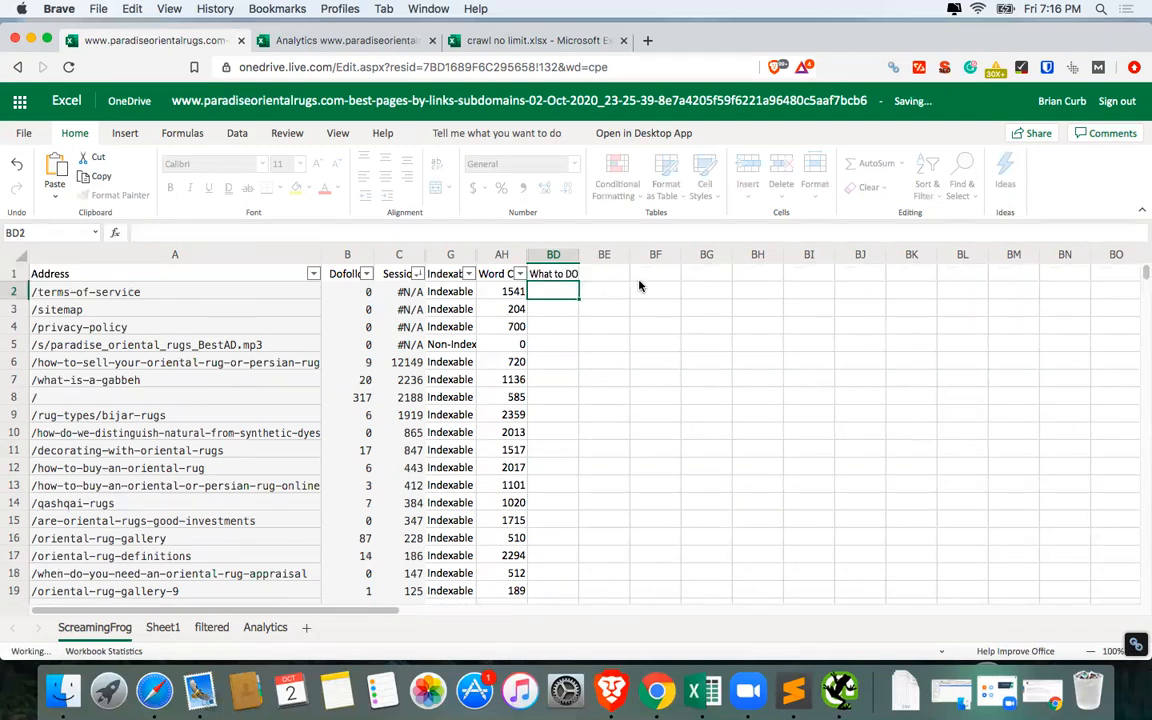
left_click(604, 254)
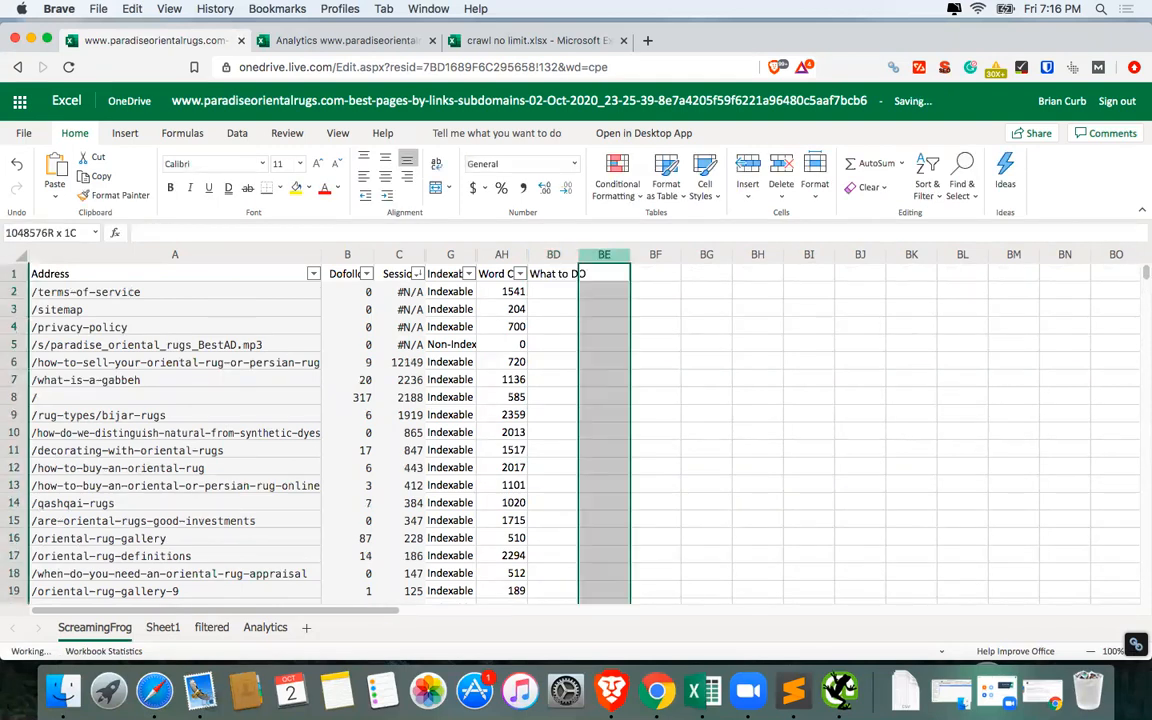
double_click(578, 256)
Mark the /everything-you-need-to-know-about-runners page as Keep in the What to DO column.
scroll(601, 404, "down", 2)
scroll(595, 398, "down", 10)
scroll(563, 375, "up", 9)
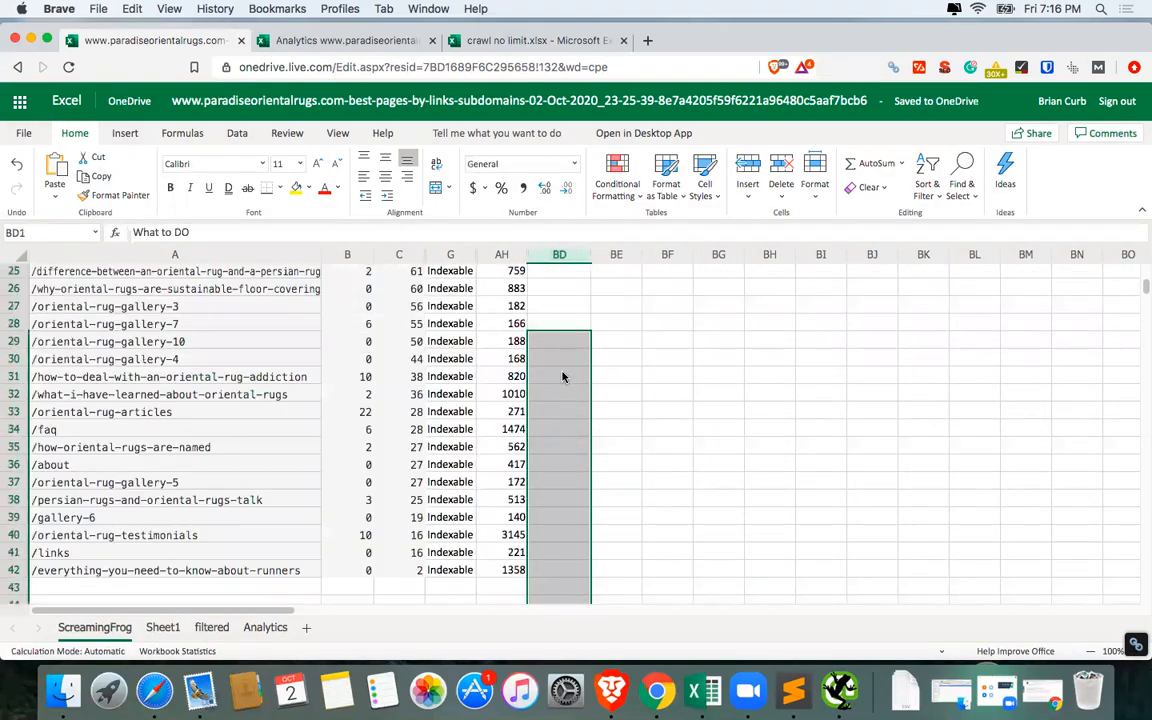
left_click(545, 593)
scroll(573, 559, "down", 5)
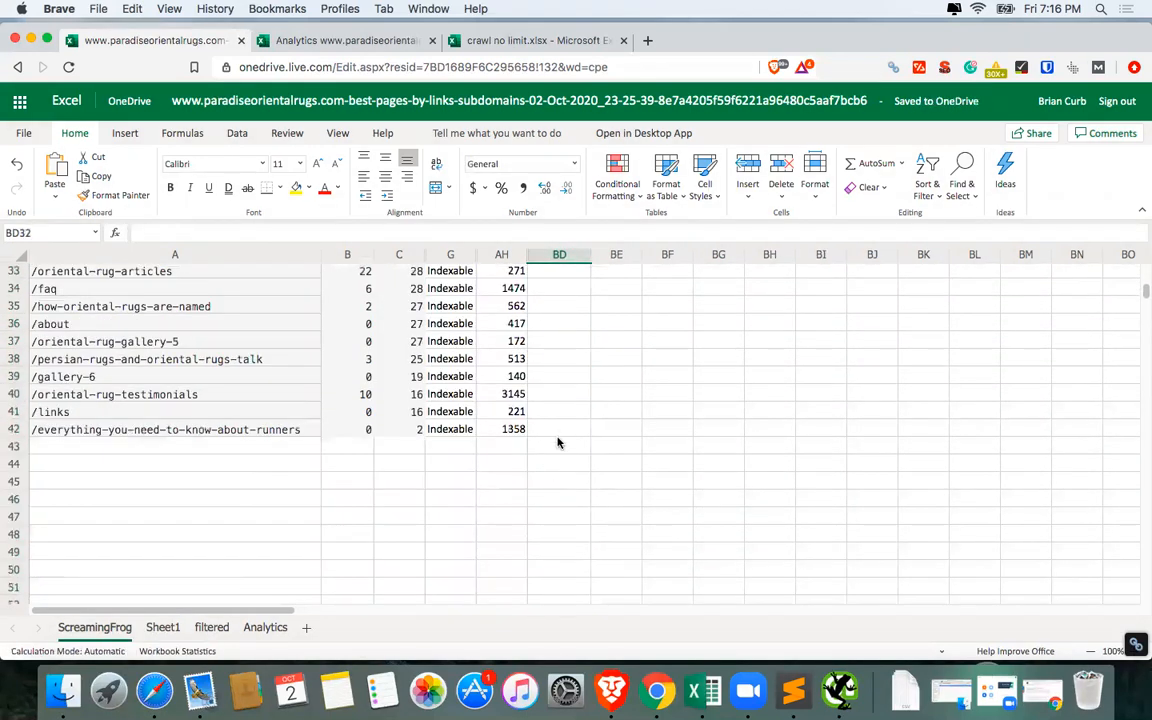
left_click(578, 429)
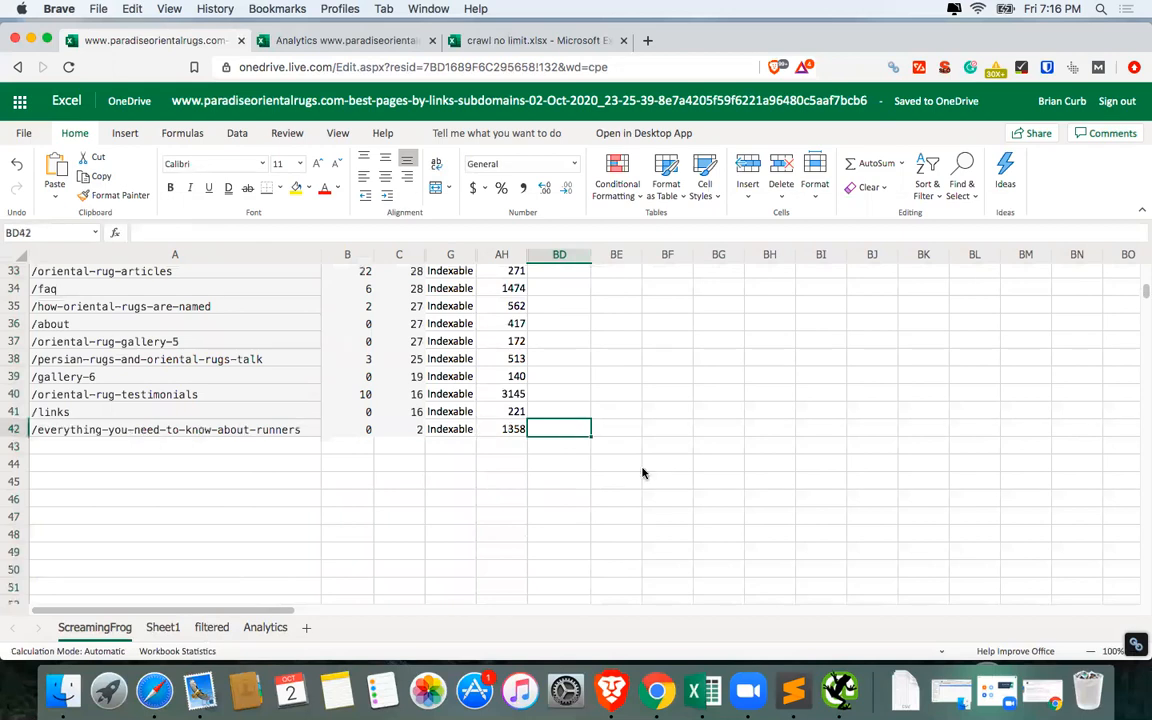
type("Keep")
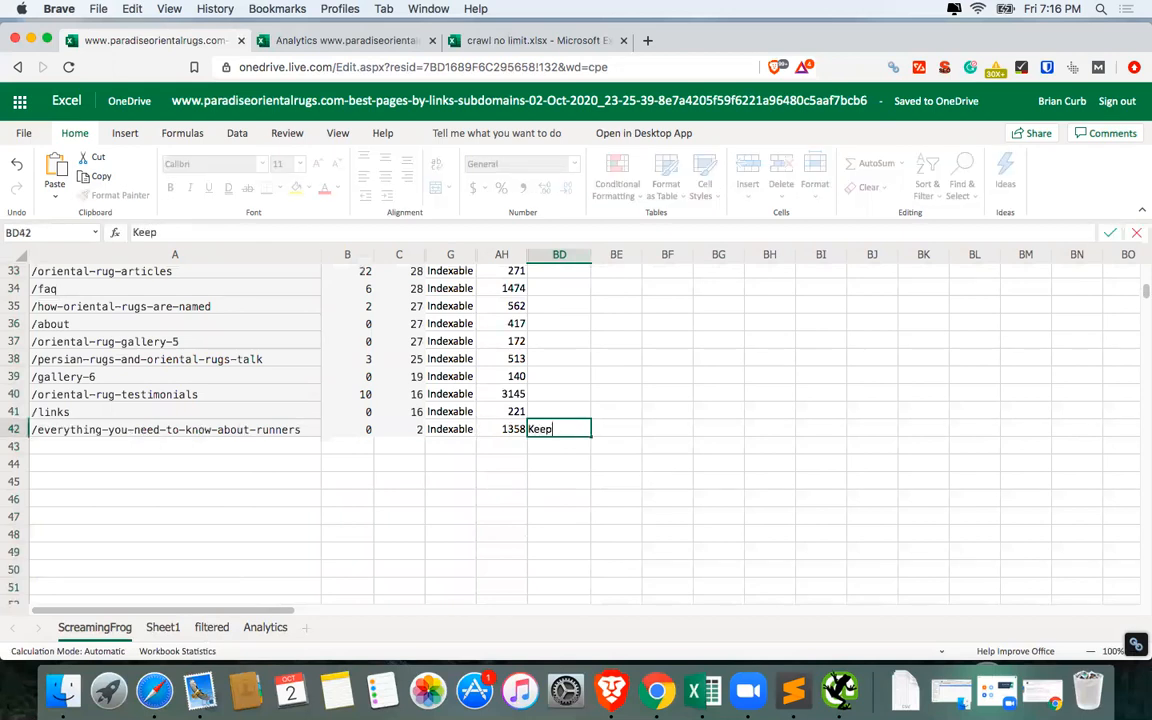
key("Up")
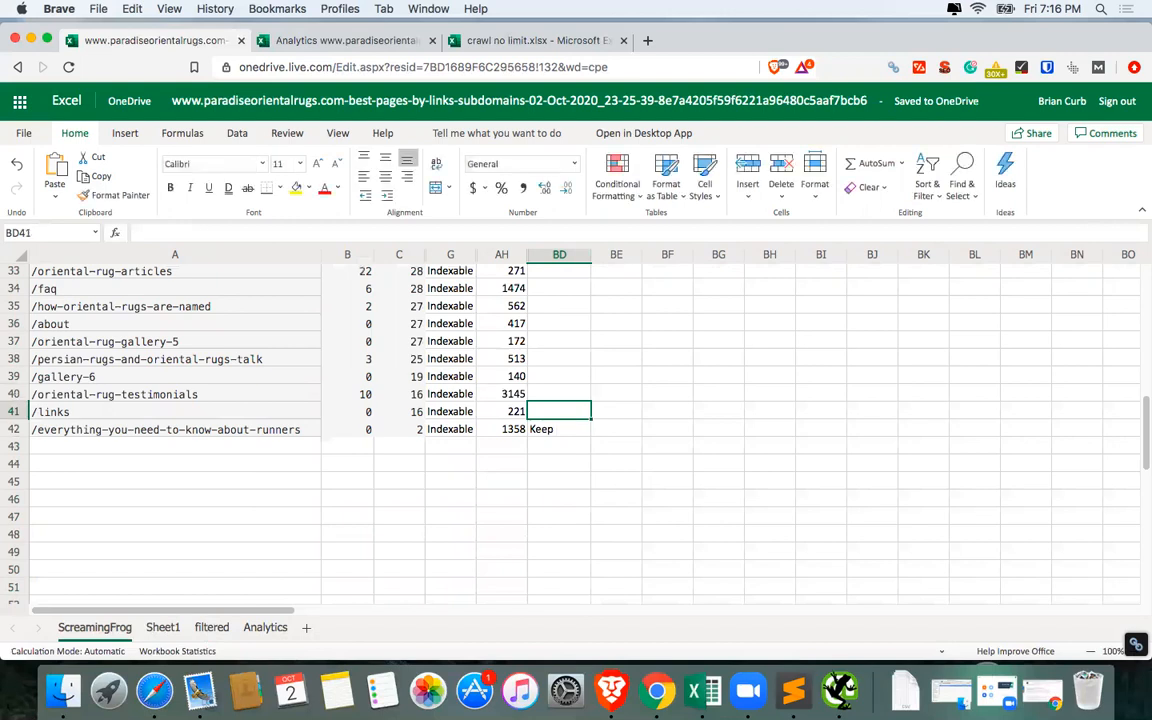
Mark the /oriental-rug-testimonials page as Keep in the What to DO column.
key("Down")
key("Up")
key("Up")
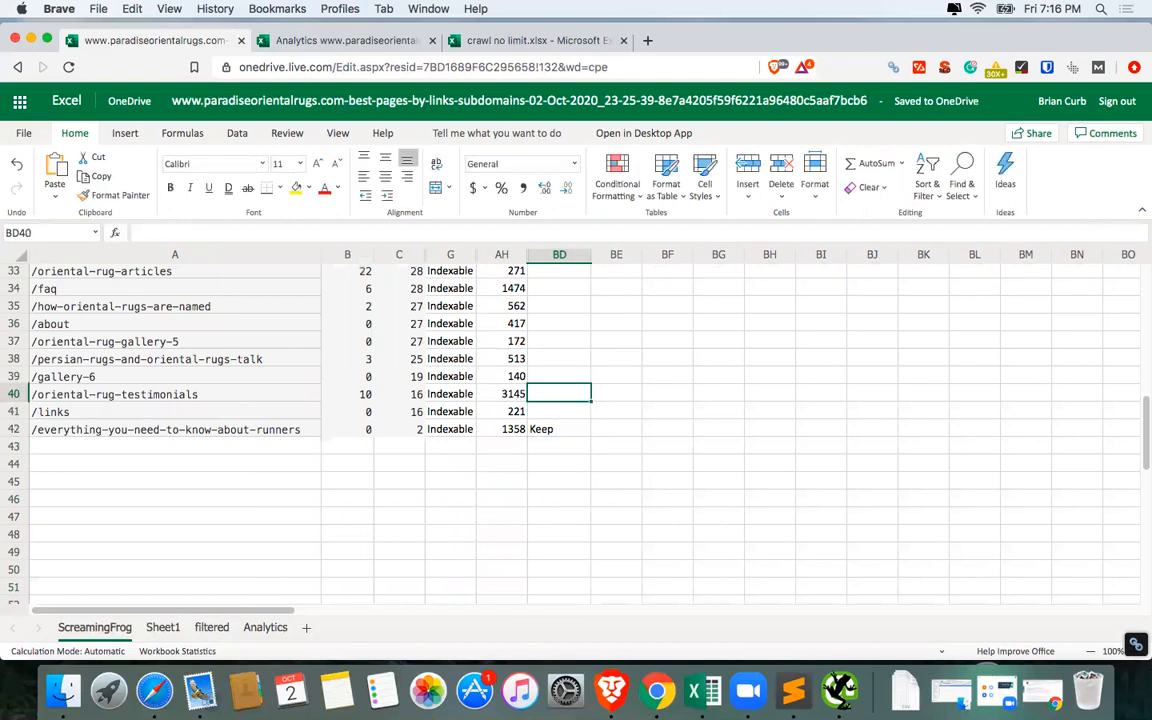
type("Keep")
key("Down")
Set the What to DO entry for /everything-you-need-to-know-about-runners to Update.
key("Down")
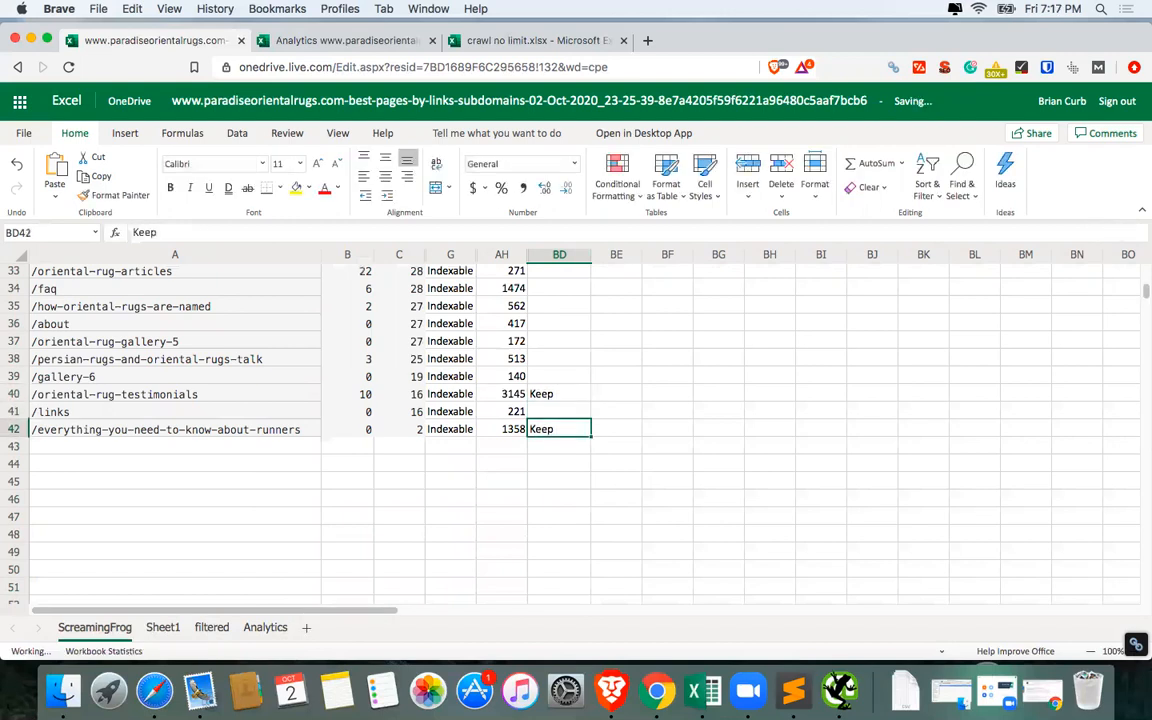
type("Update")
key("Return")
Mark the /links page as Remove in the What to DO column.
key("Up")
key("Up")
type("R")
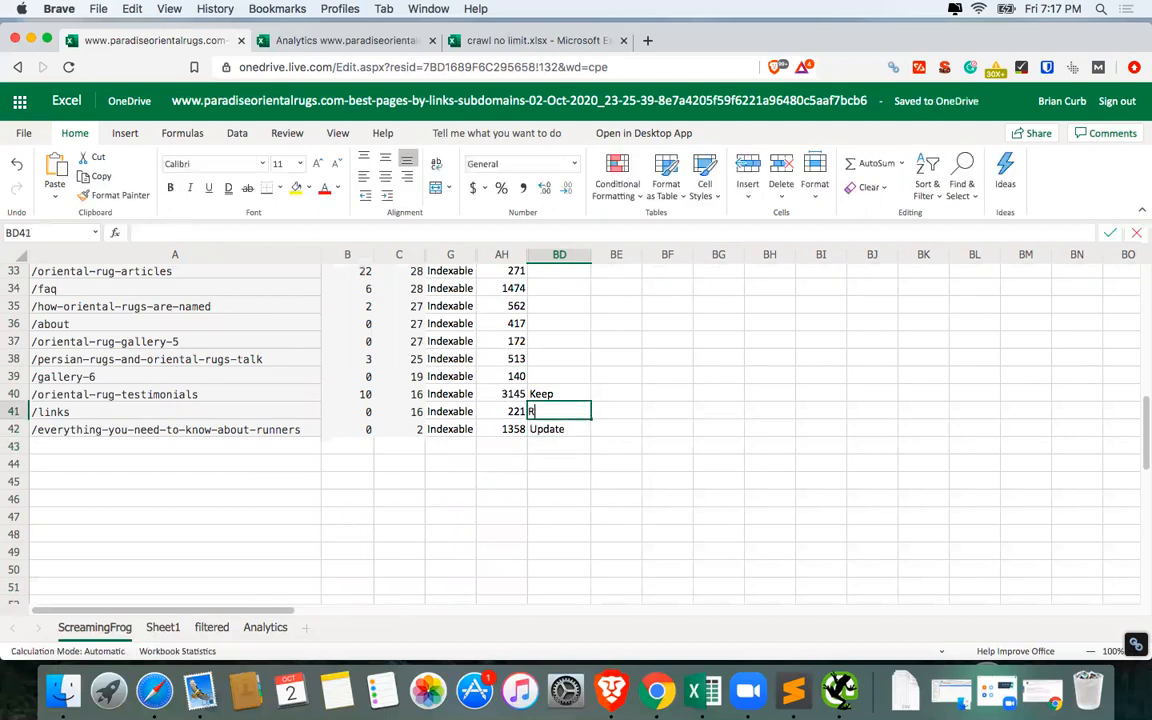
type("emove")
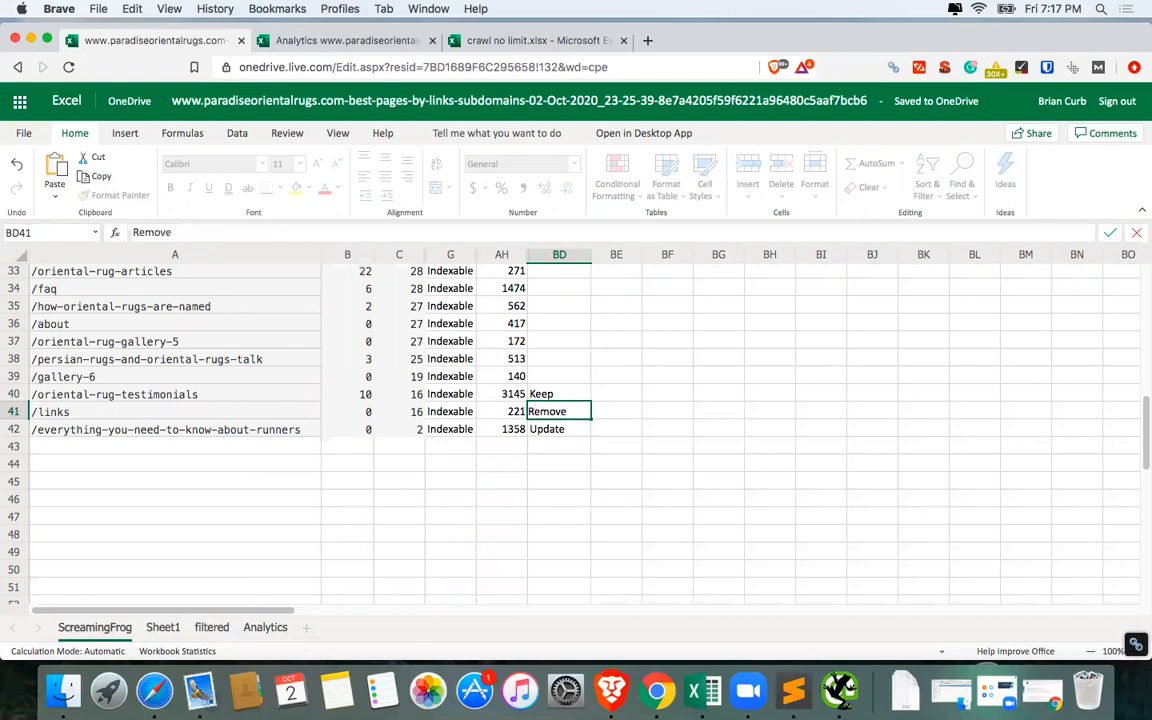
key("Return")
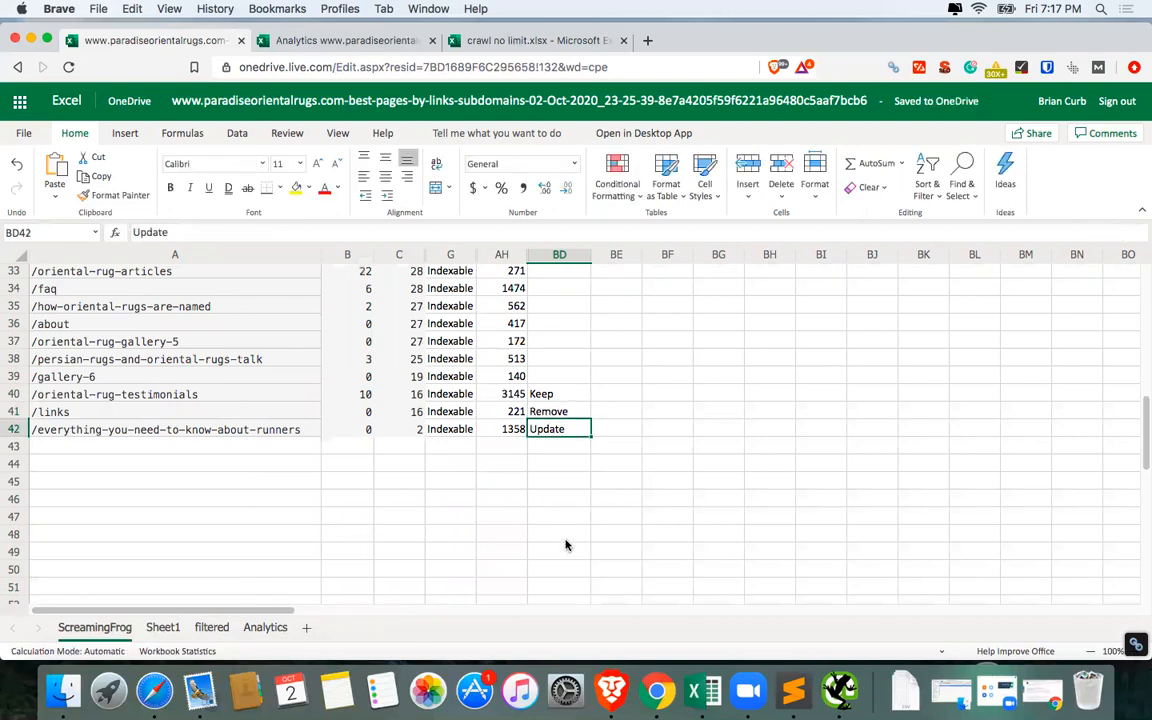
Examine the sessions and word count of /oriental-rug-gallery-3 against the surrounding pages to judge what to do with it.
scroll(555, 535, "up", 10)
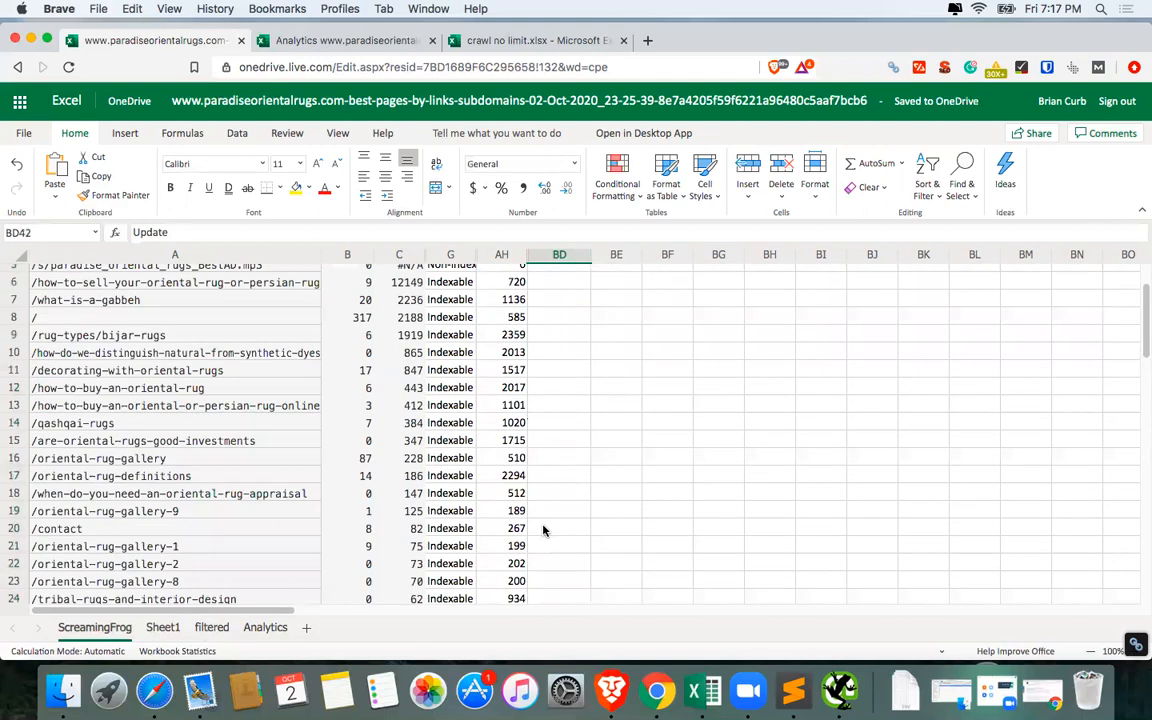
scroll(509, 400, "down", 6)
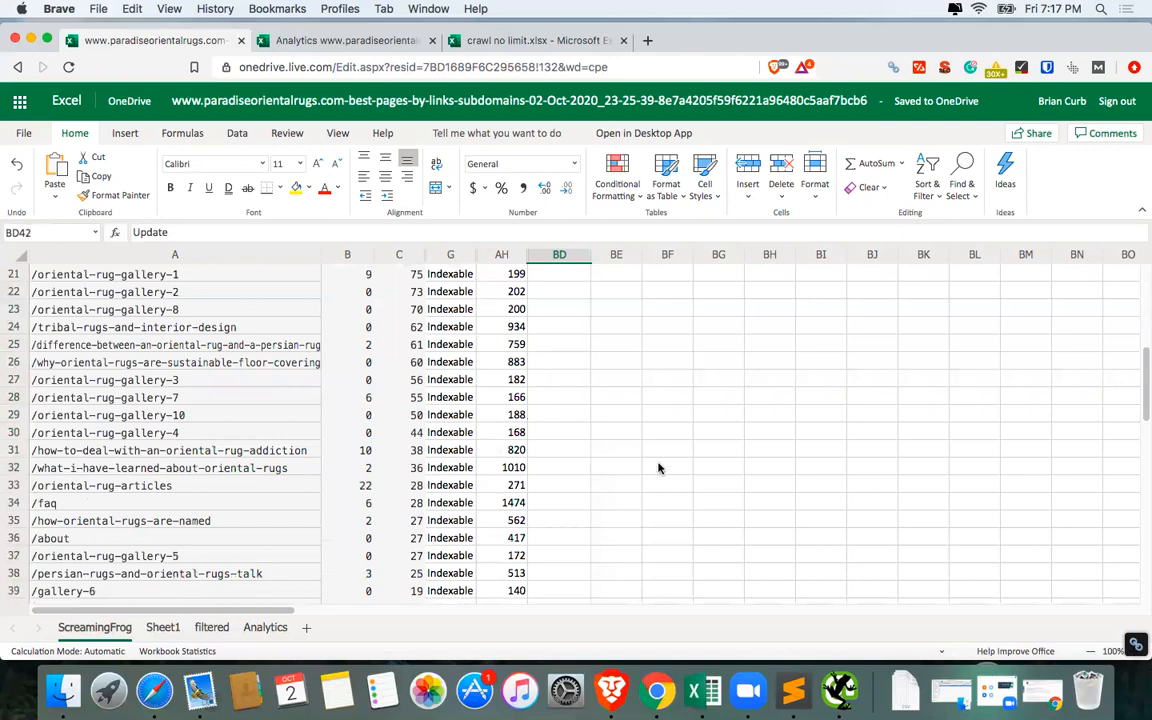
left_click_drag(237, 384, 517, 386)
left_click(517, 383)
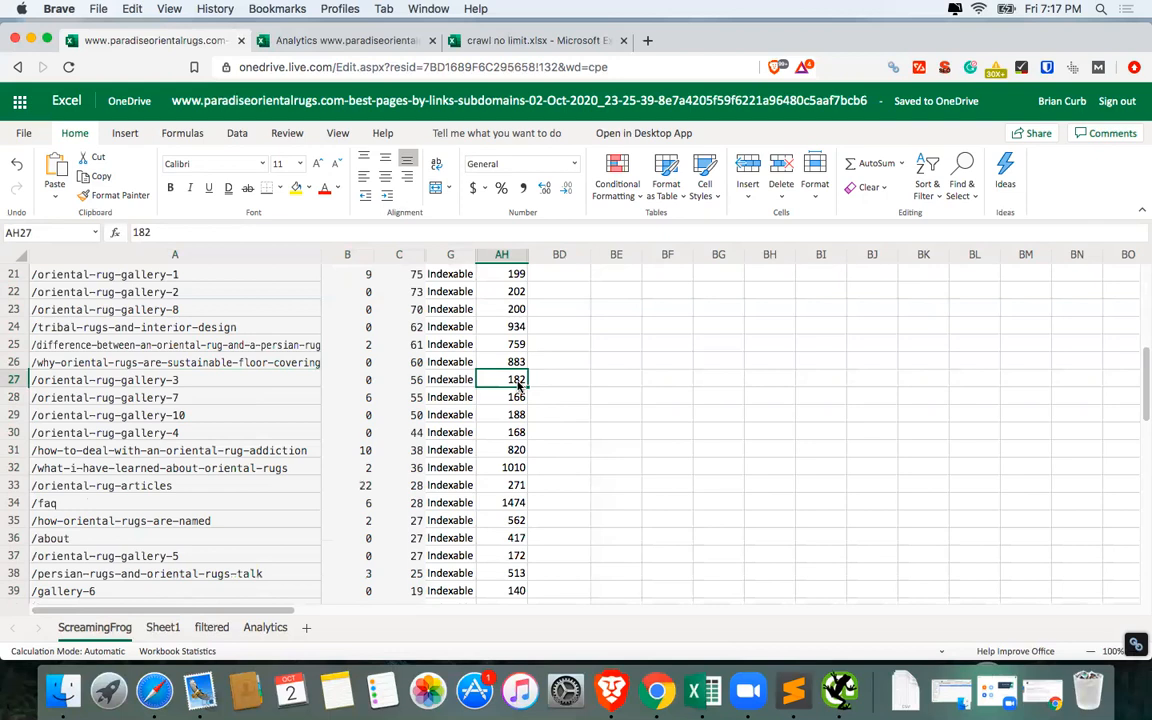
scroll(458, 399, "down", 1)
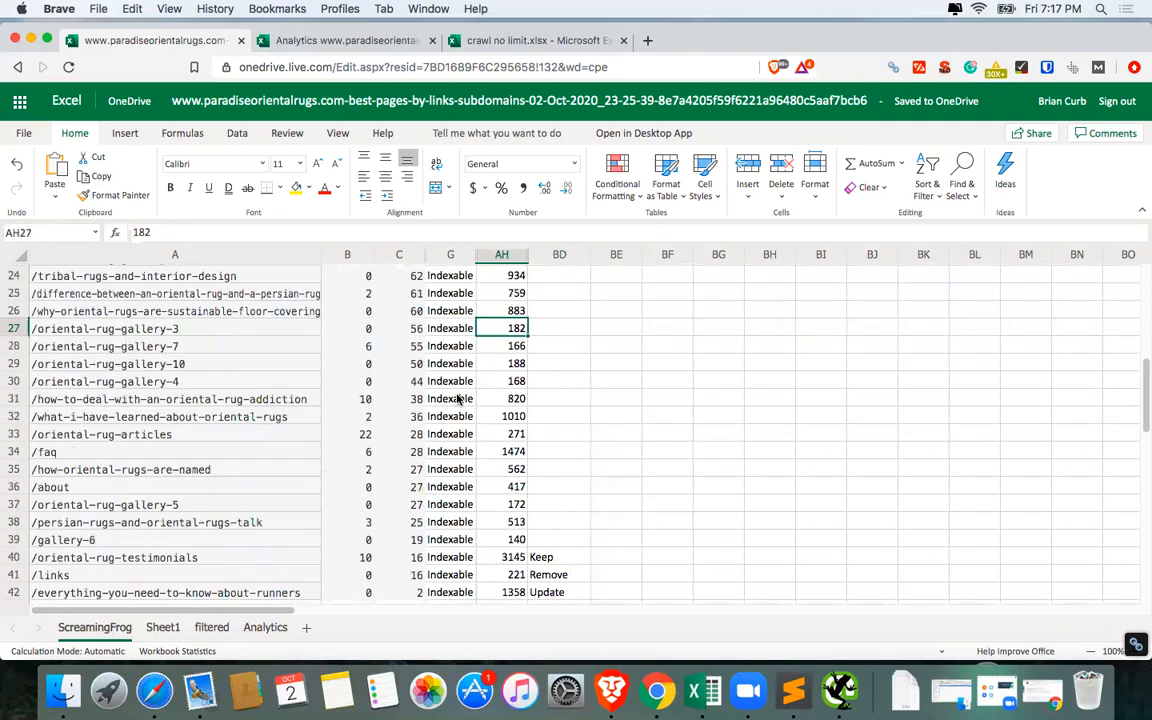
left_click(410, 332)
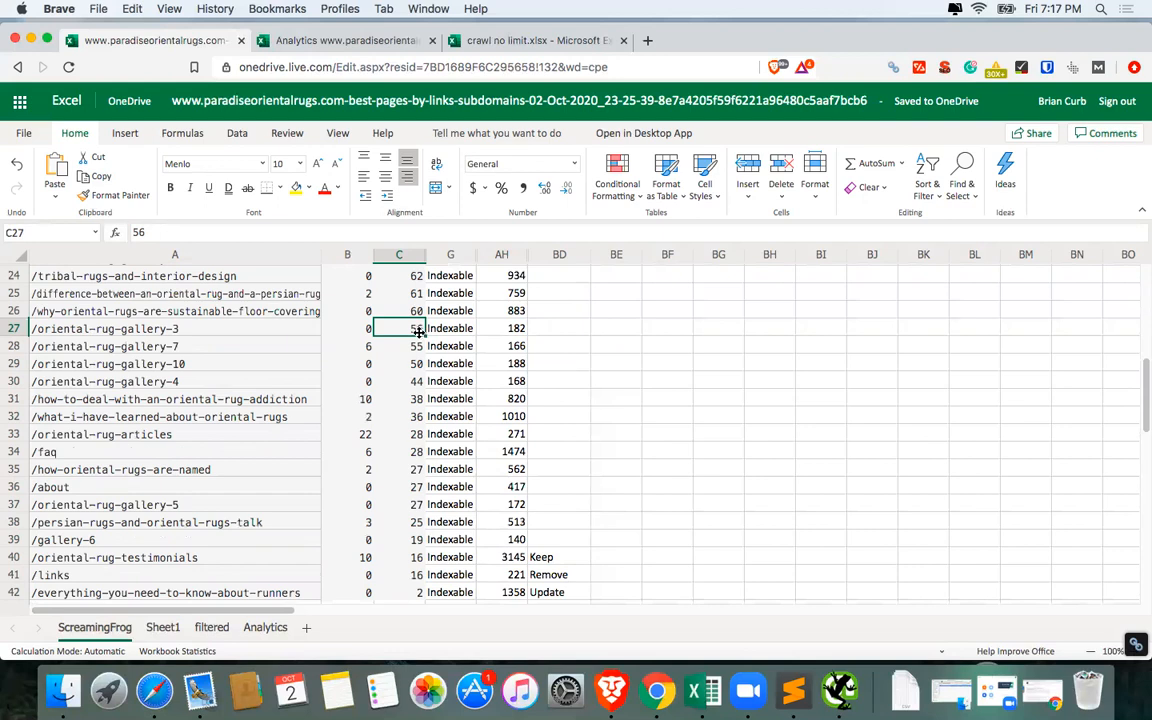
left_click(535, 331)
left_click(514, 331)
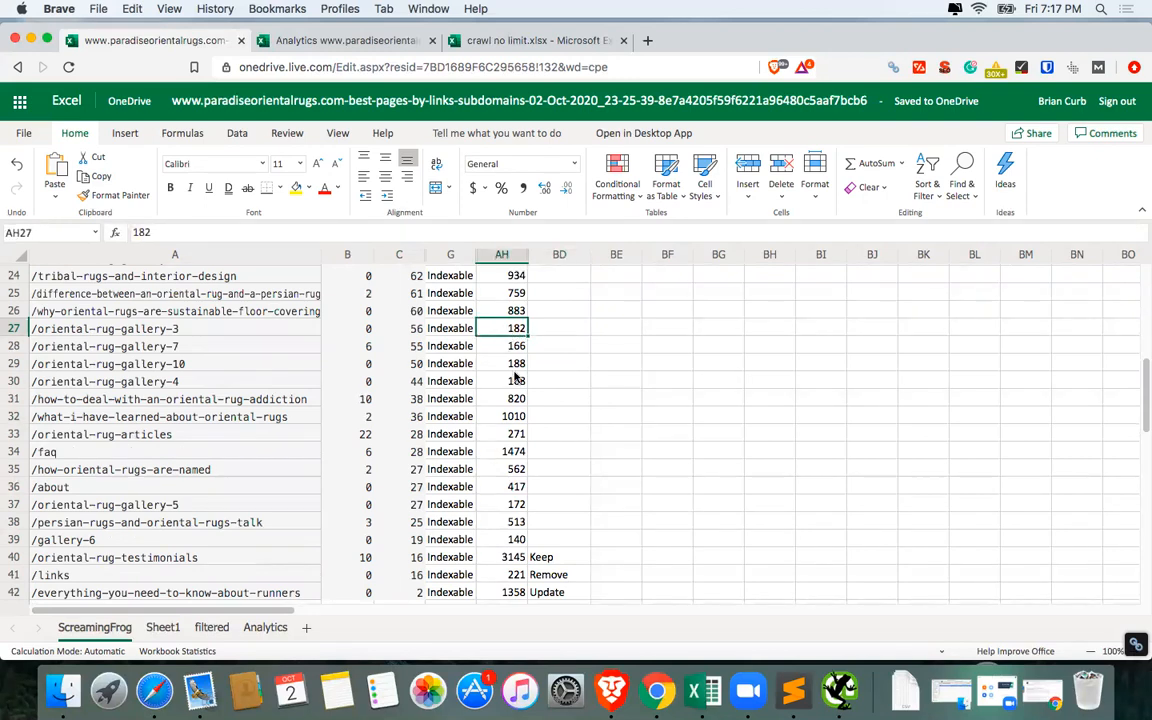
left_click(560, 469)
left_click(555, 329)
scroll(568, 362, "up", 8)
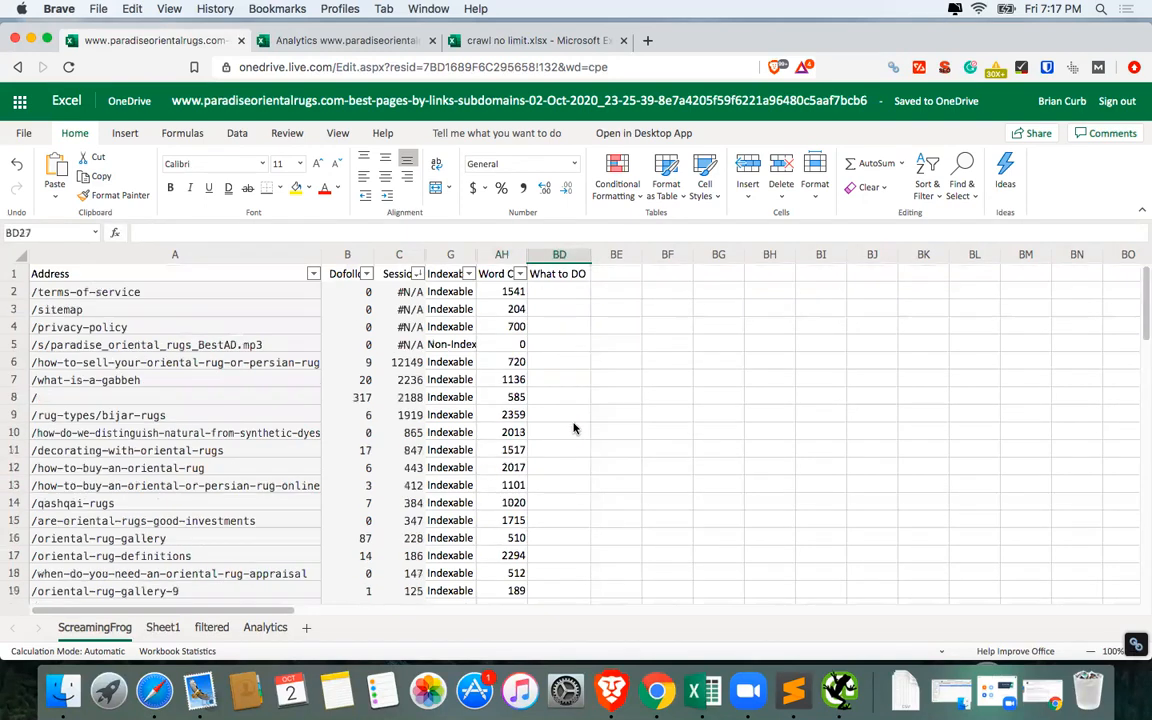